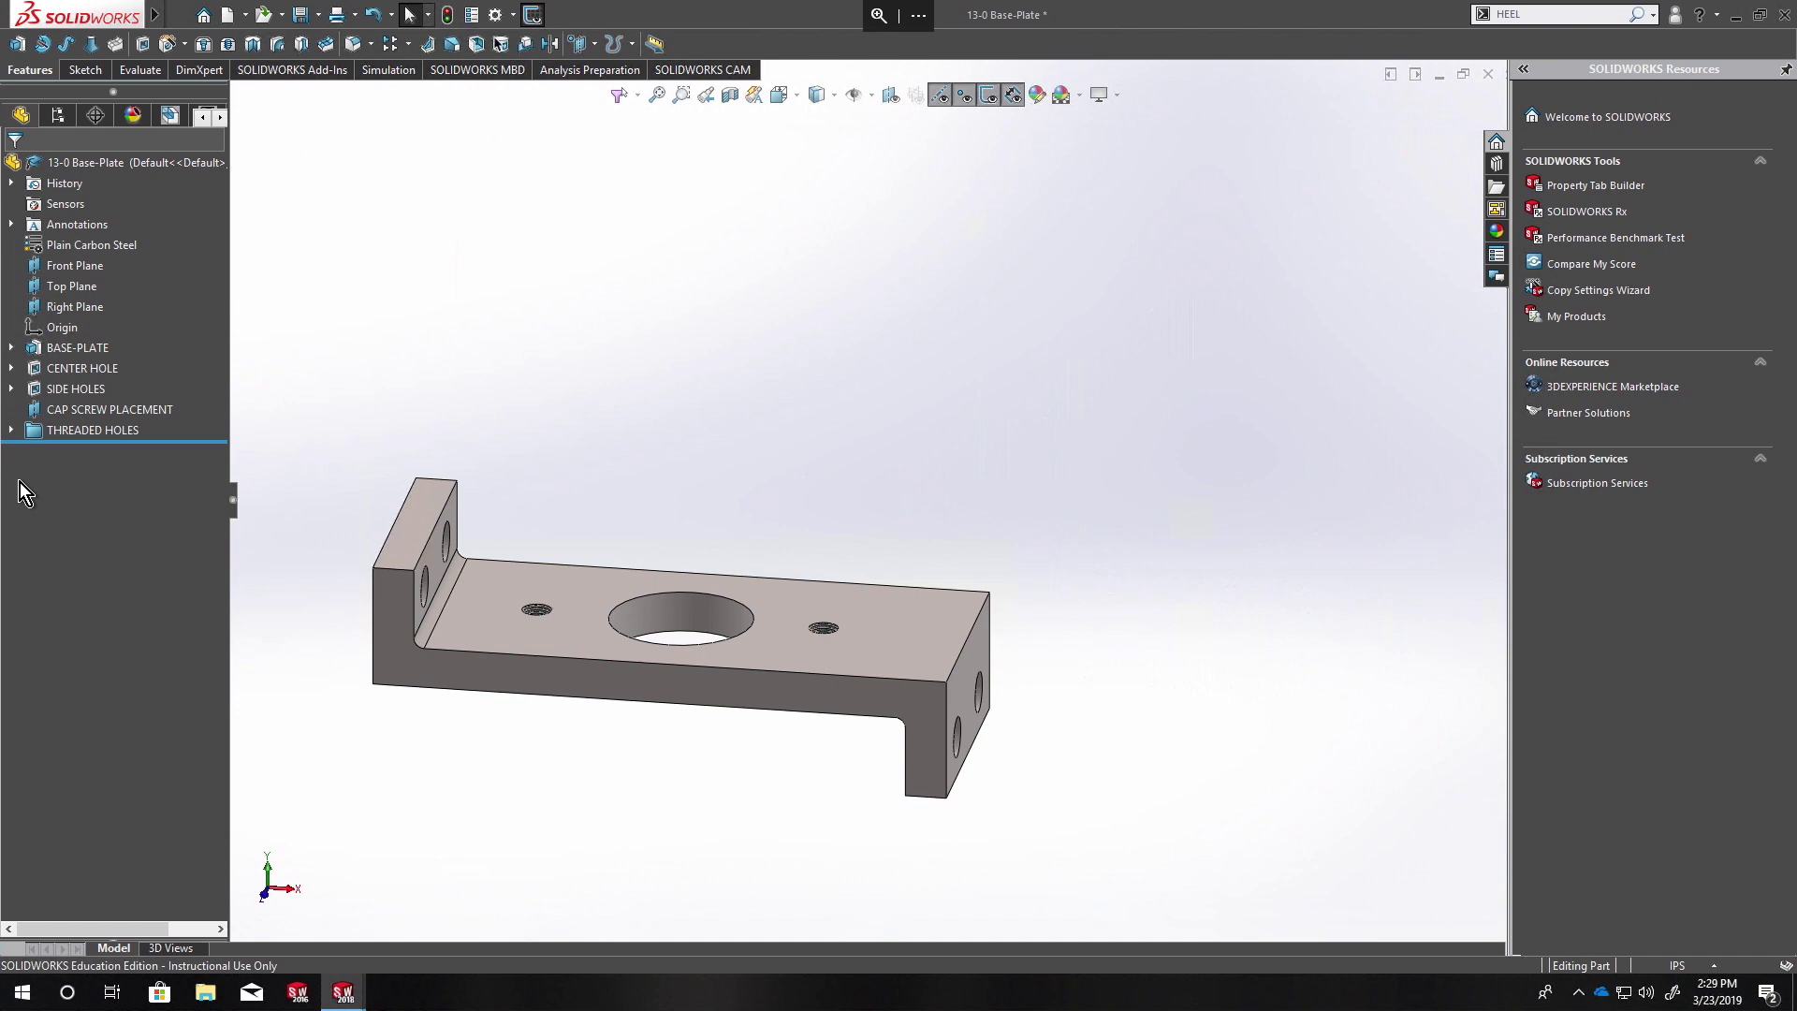
# Step: Open the part's custom file properties, keeping the base-plate model in view
pyautogui.click(472, 16)
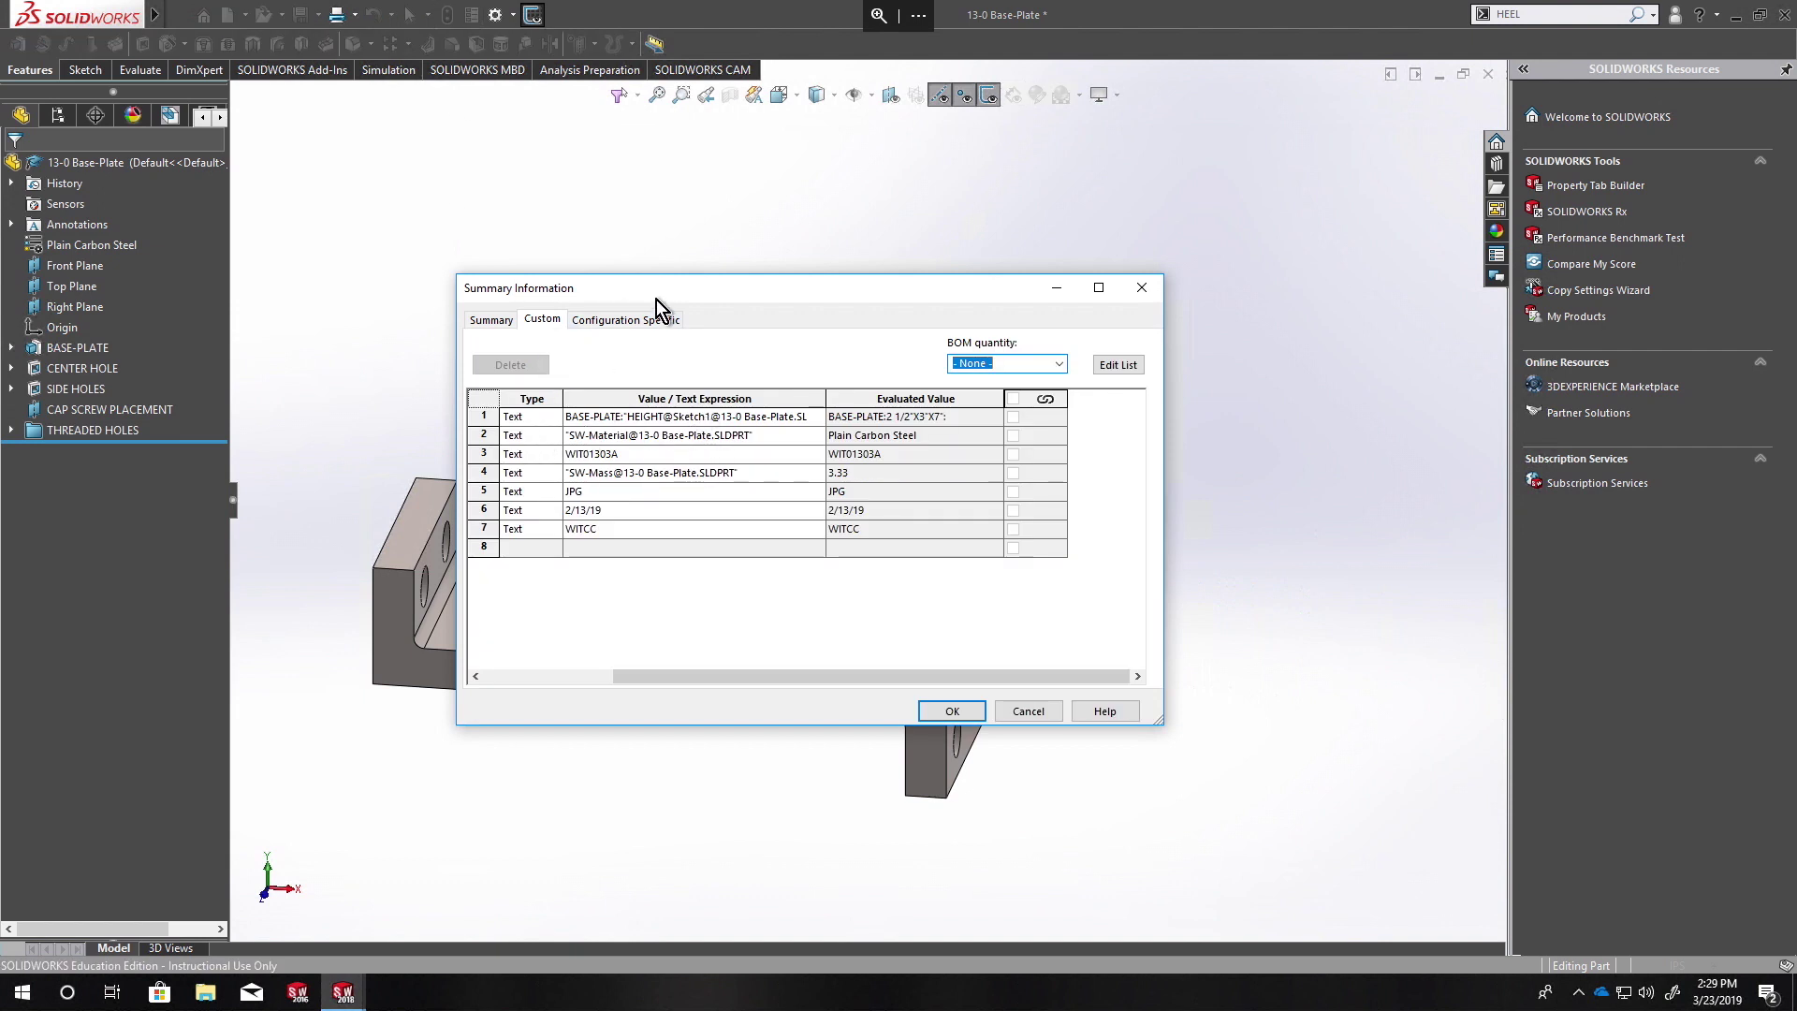
pyautogui.moveTo(626, 277); pyautogui.dragTo(452, 149)
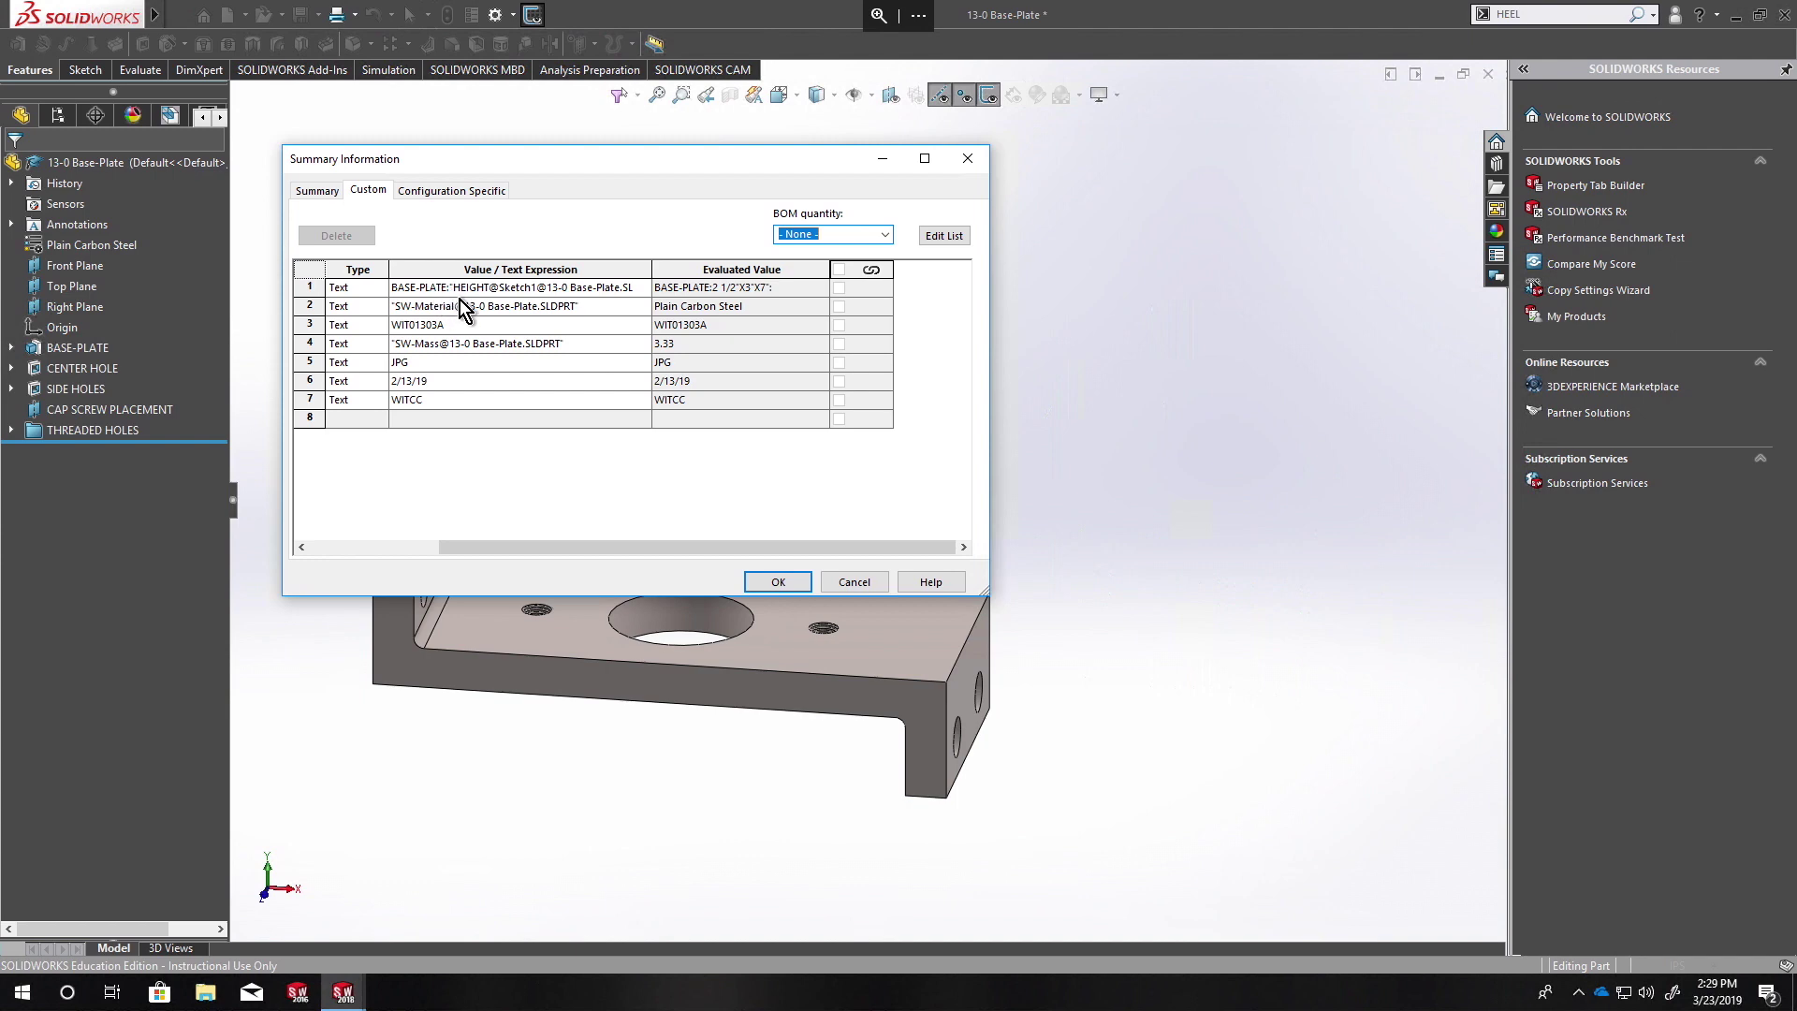
pyautogui.moveTo(558, 159); pyautogui.dragTo(990, 162)
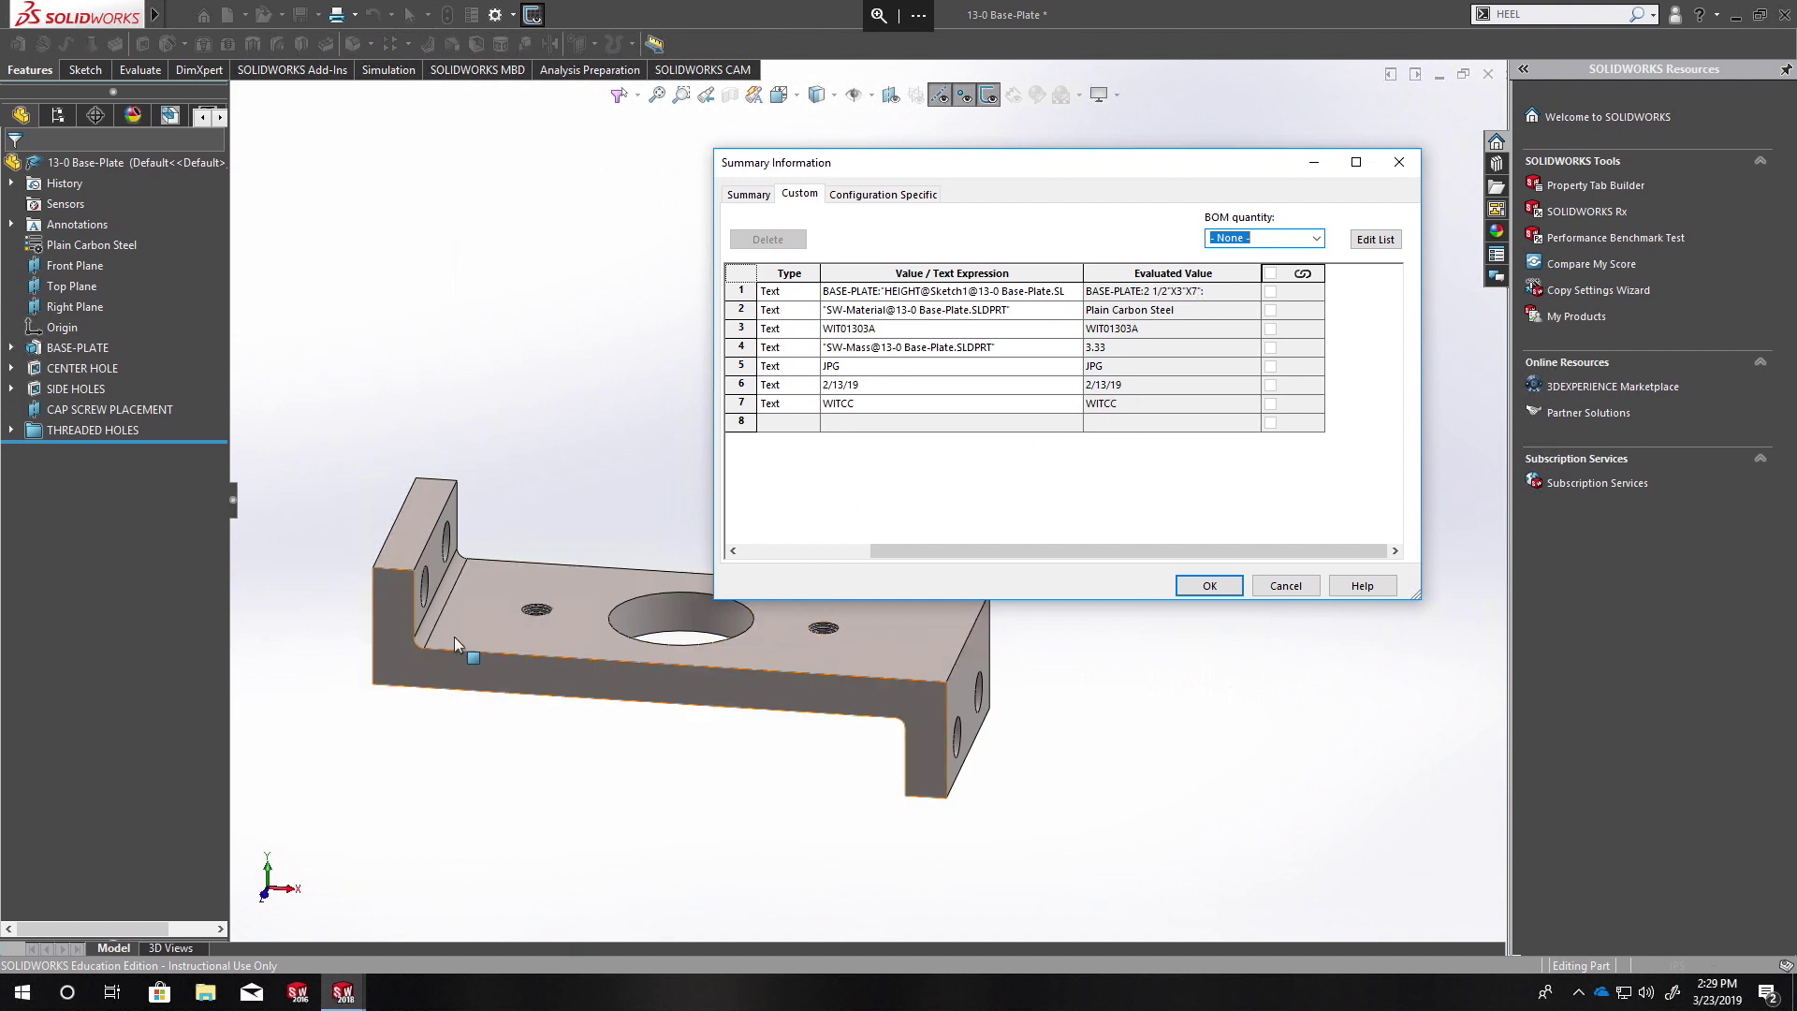
# Step: Show the feature dimensions on the base-plate model
pyautogui.rightClick(71, 226)
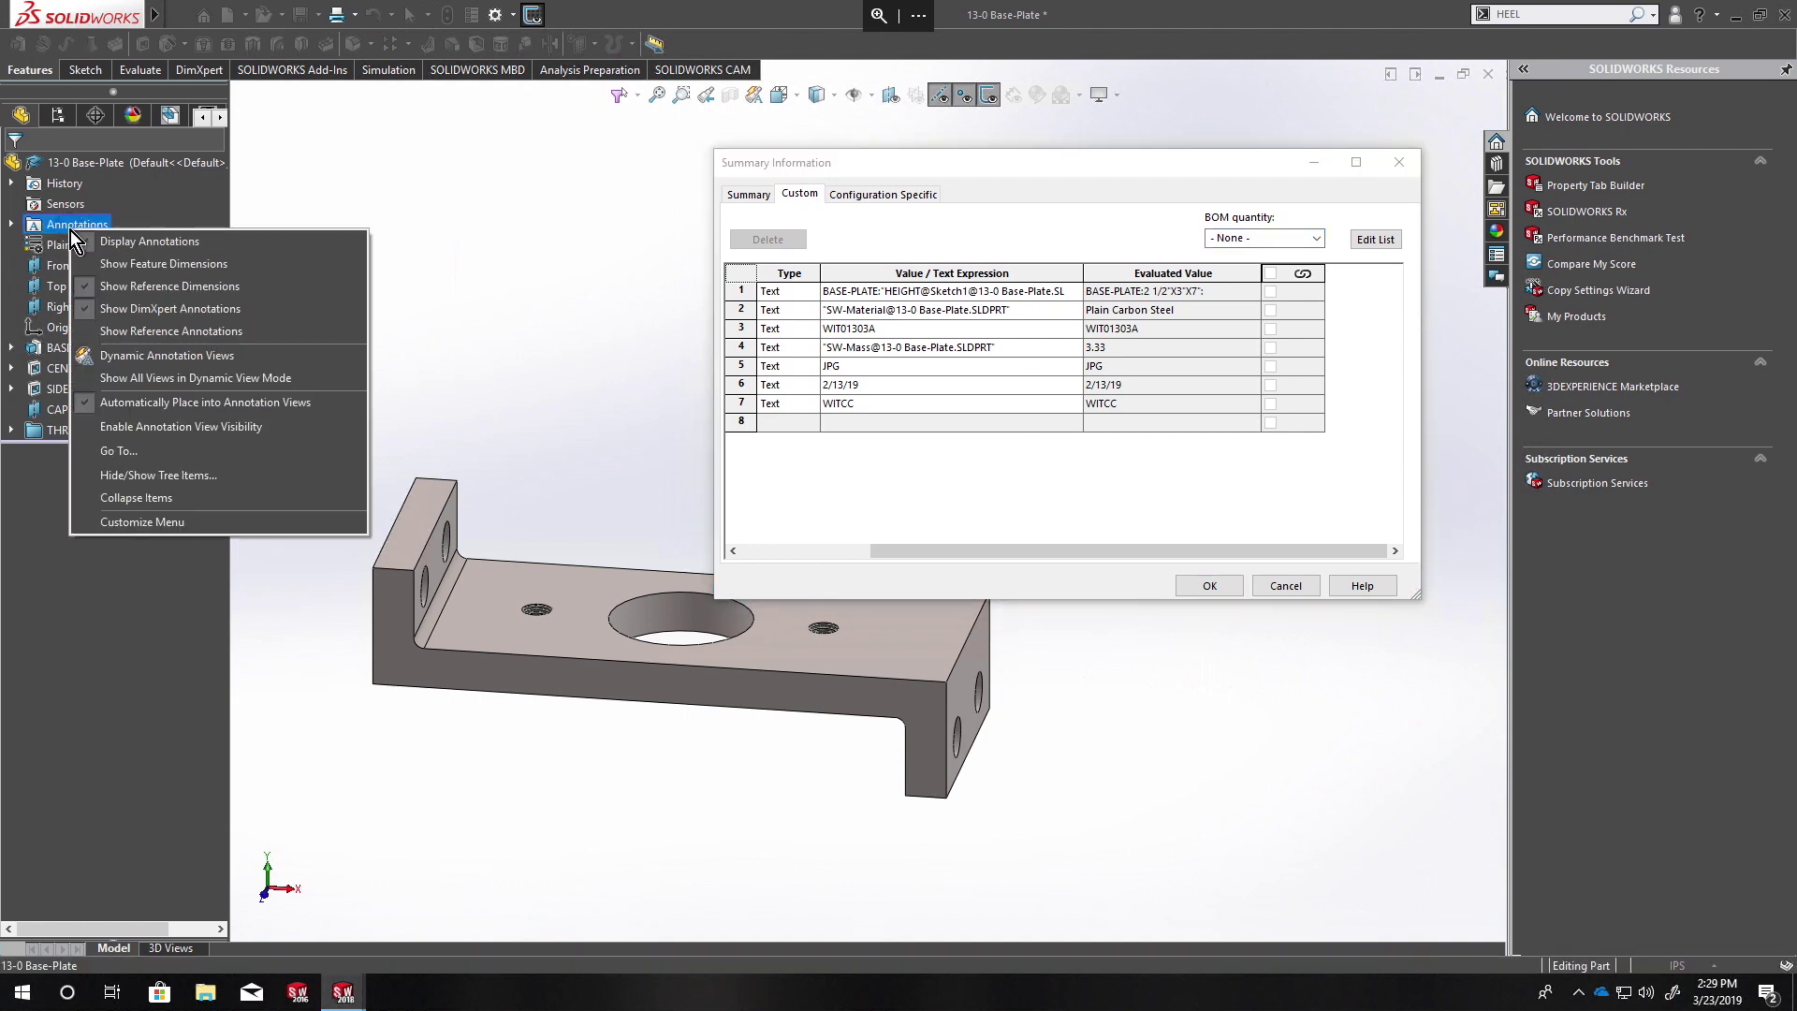
pyautogui.click(199, 265)
pyautogui.moveTo(315, 400); pyautogui.dragTo(498, 542, button='middle')
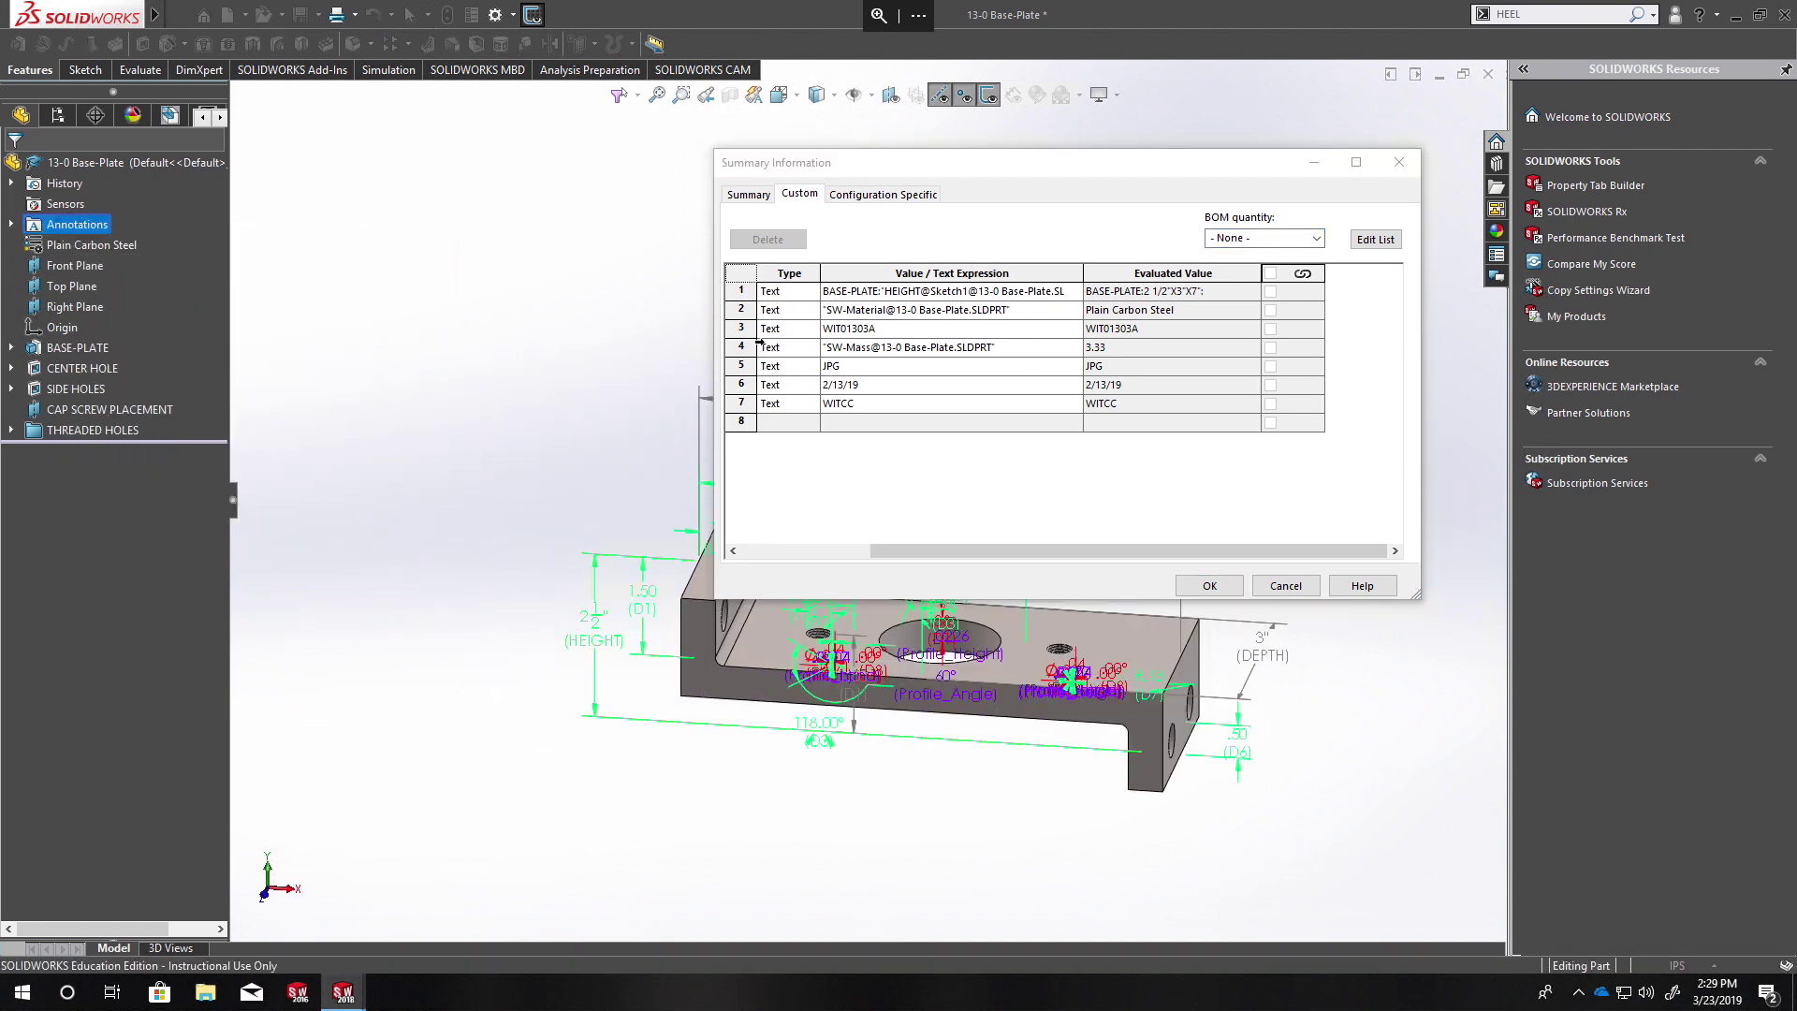
# Step: Replace the first custom property's value with the text BASE-PLATE: followed by a link to the model's HEIGHT dimension
pyautogui.moveTo(923, 167); pyautogui.dragTo(642, 254)
pyautogui.click(620, 392)
pyautogui.moveTo(604, 386); pyautogui.dragTo(907, 393)
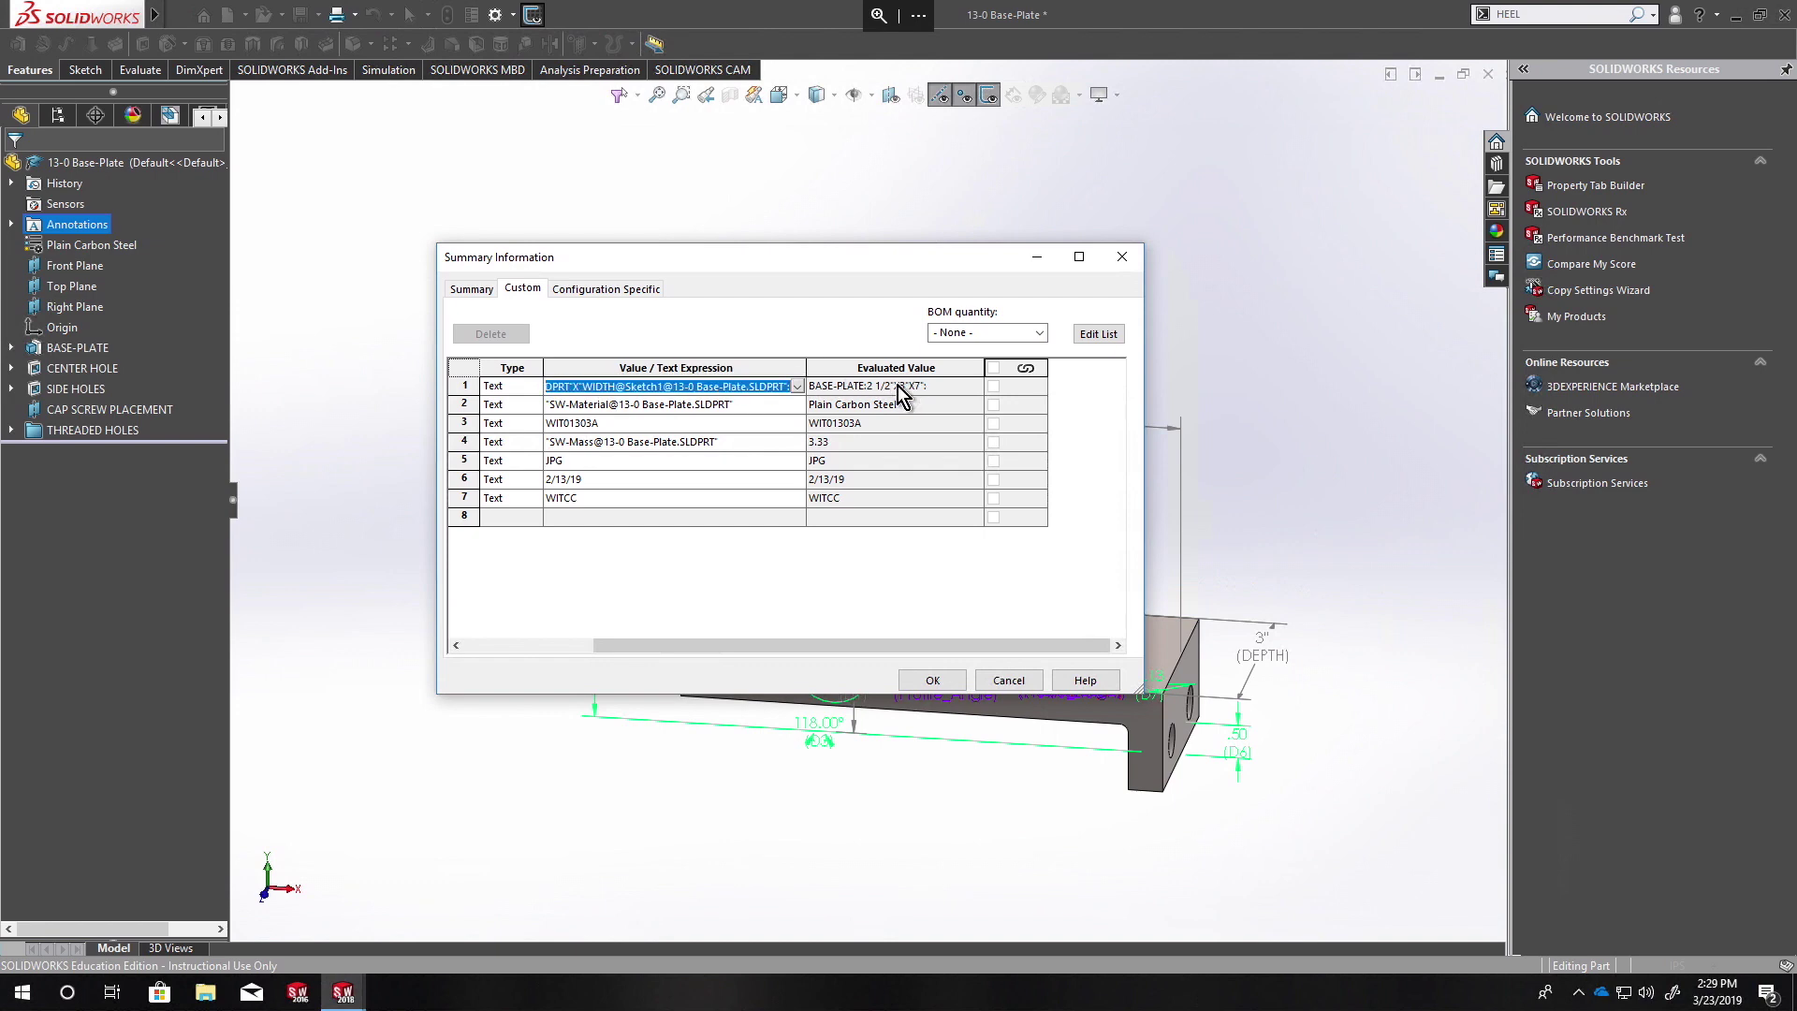
pyautogui.write('BASE-PLATE:')
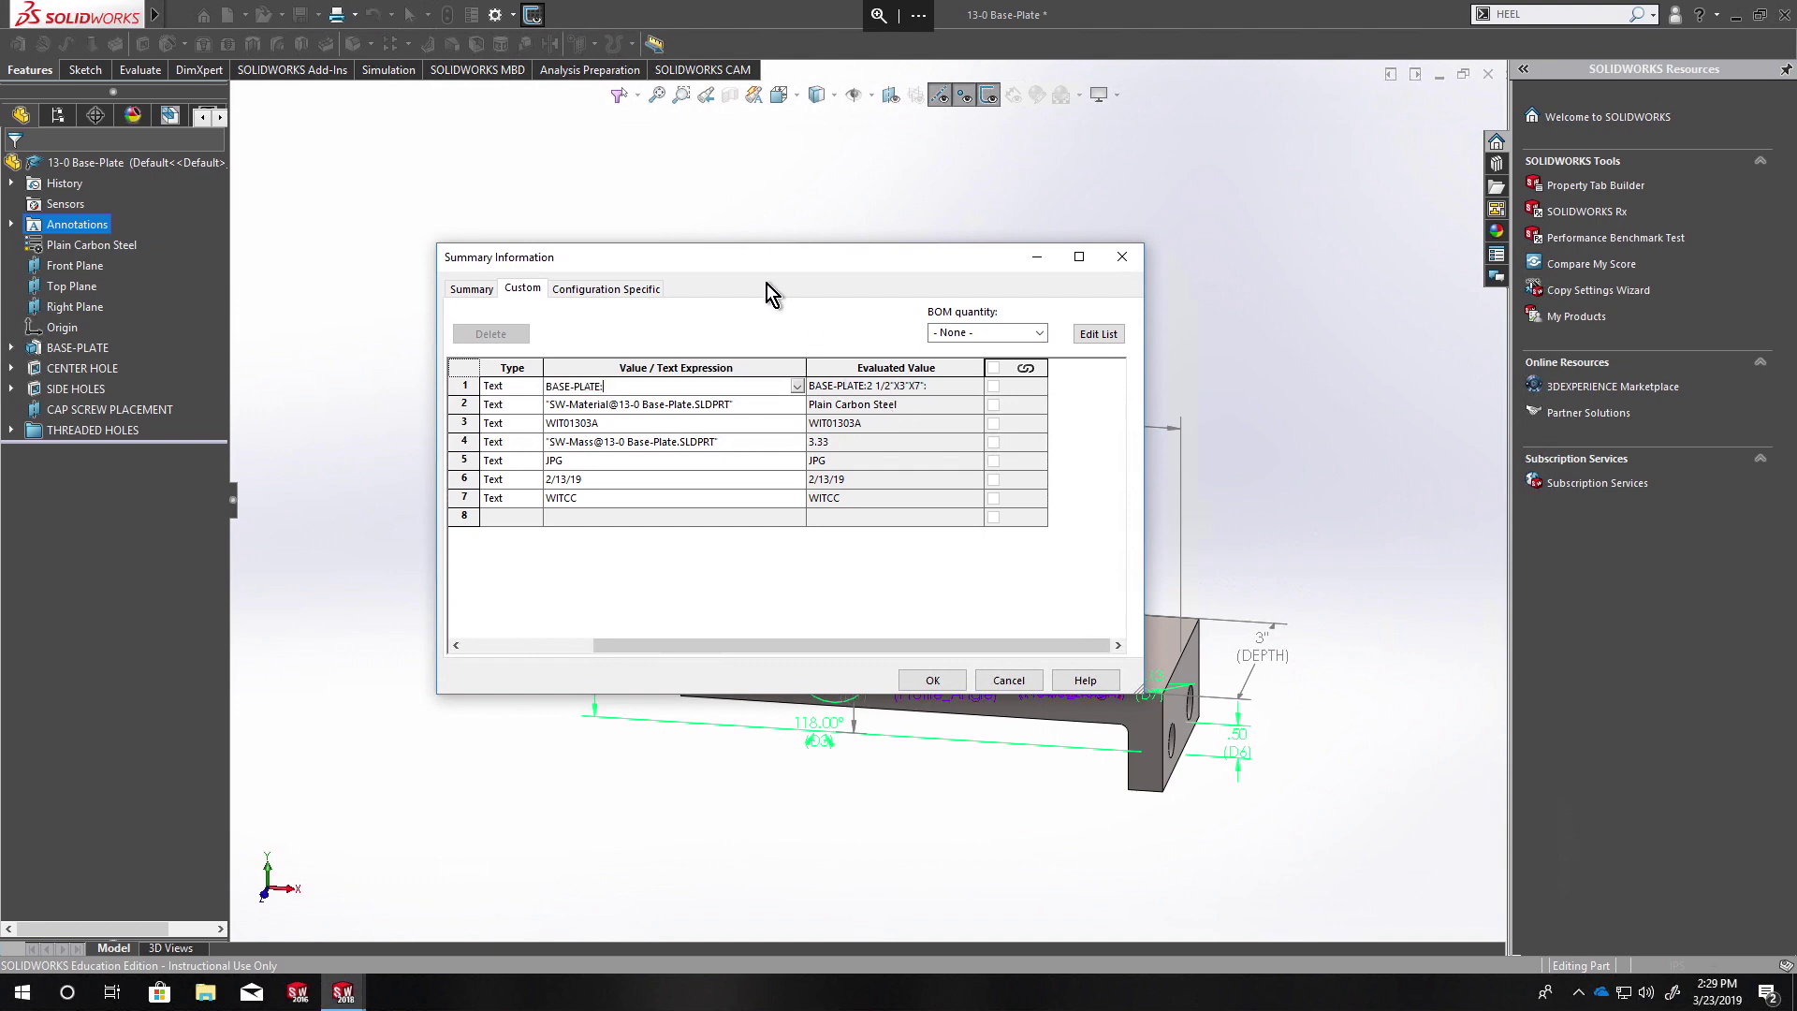
pyautogui.moveTo(758, 255); pyautogui.dragTo(1056, 262)
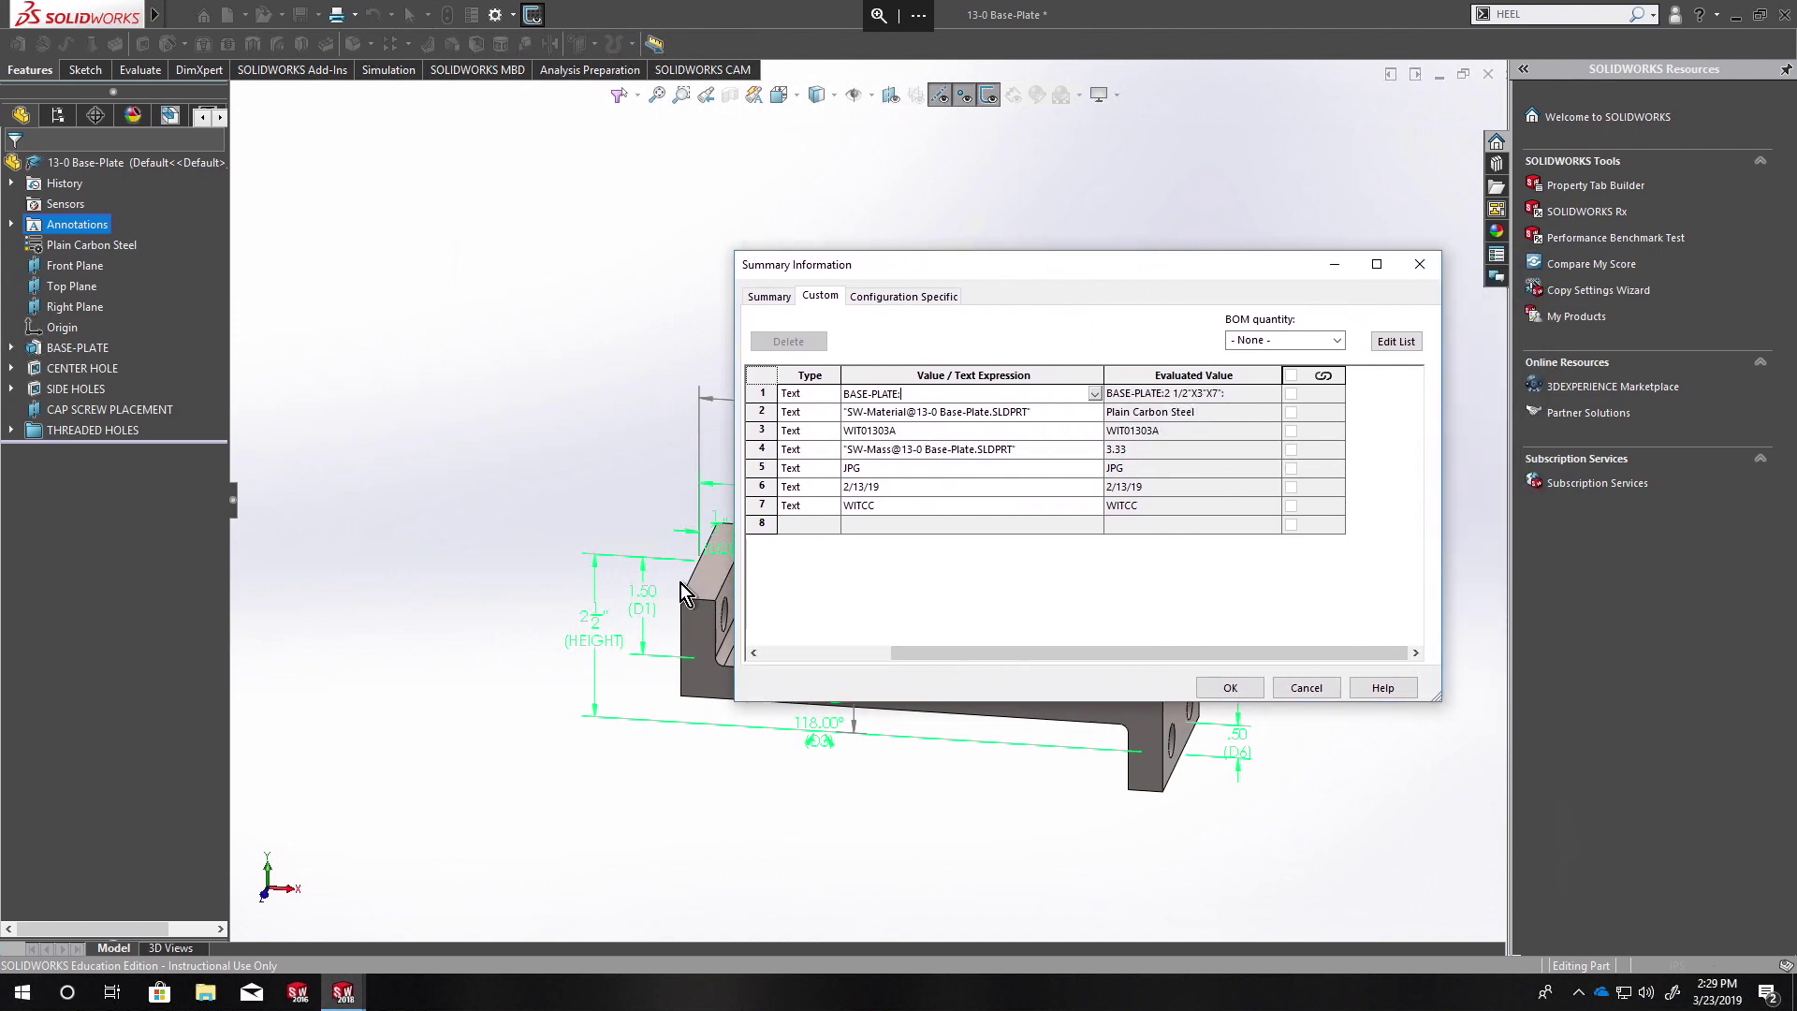
pyautogui.click(602, 640)
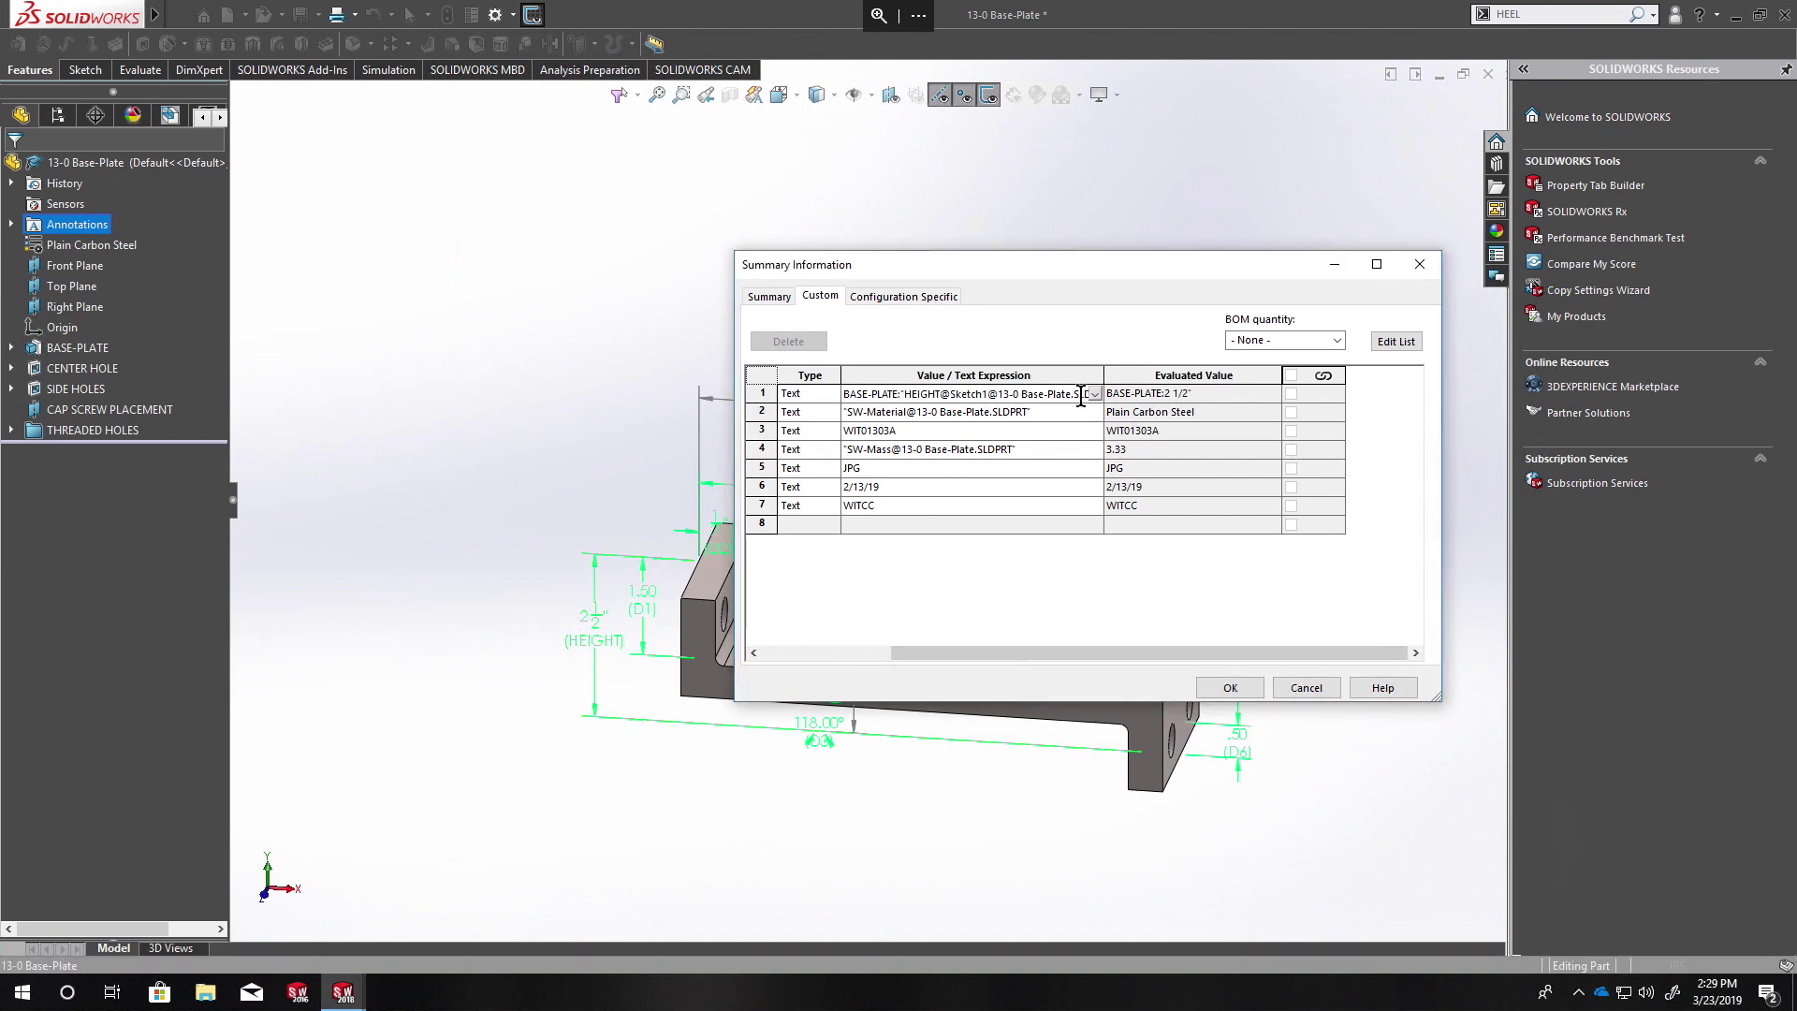
# Step: Append links to the DEPTH and WIDTH dimensions to the first property's value, each preceded by X, and accept the properties
pyautogui.write('X')
pyautogui.moveTo(1031, 259); pyautogui.dragTo(485, 203)
pyautogui.click(1259, 654)
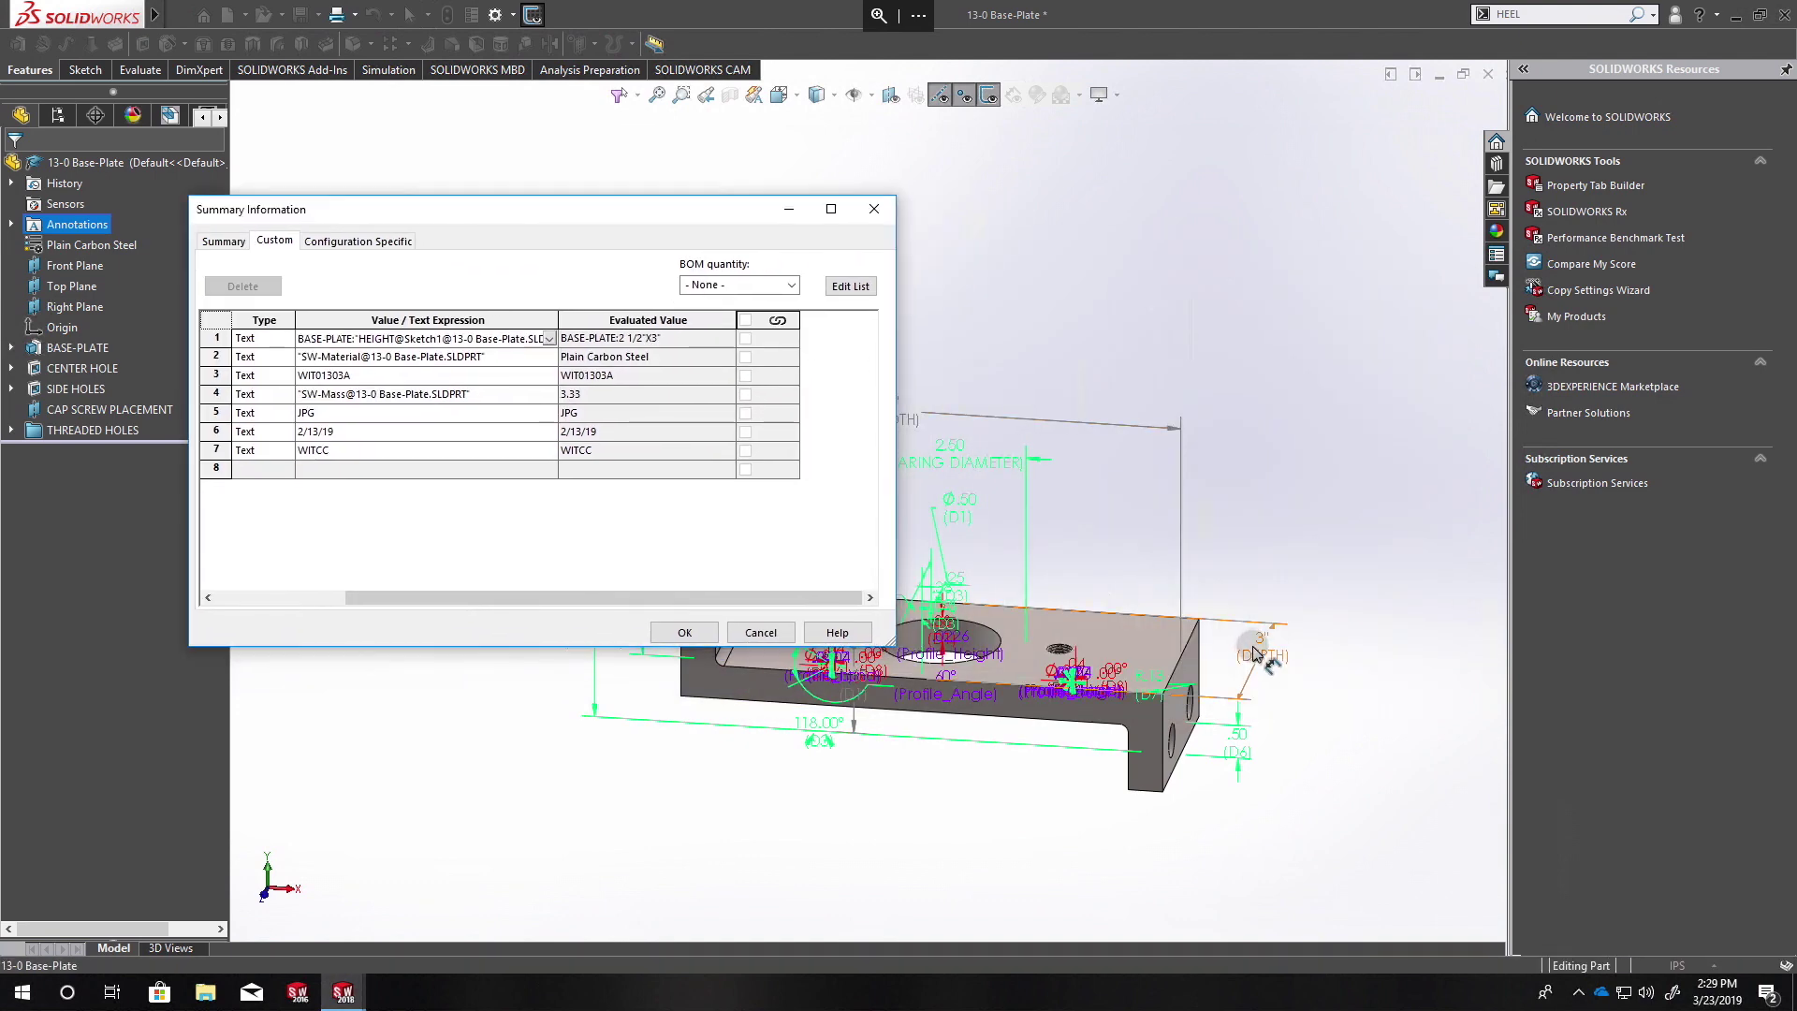
pyautogui.write('X"D')
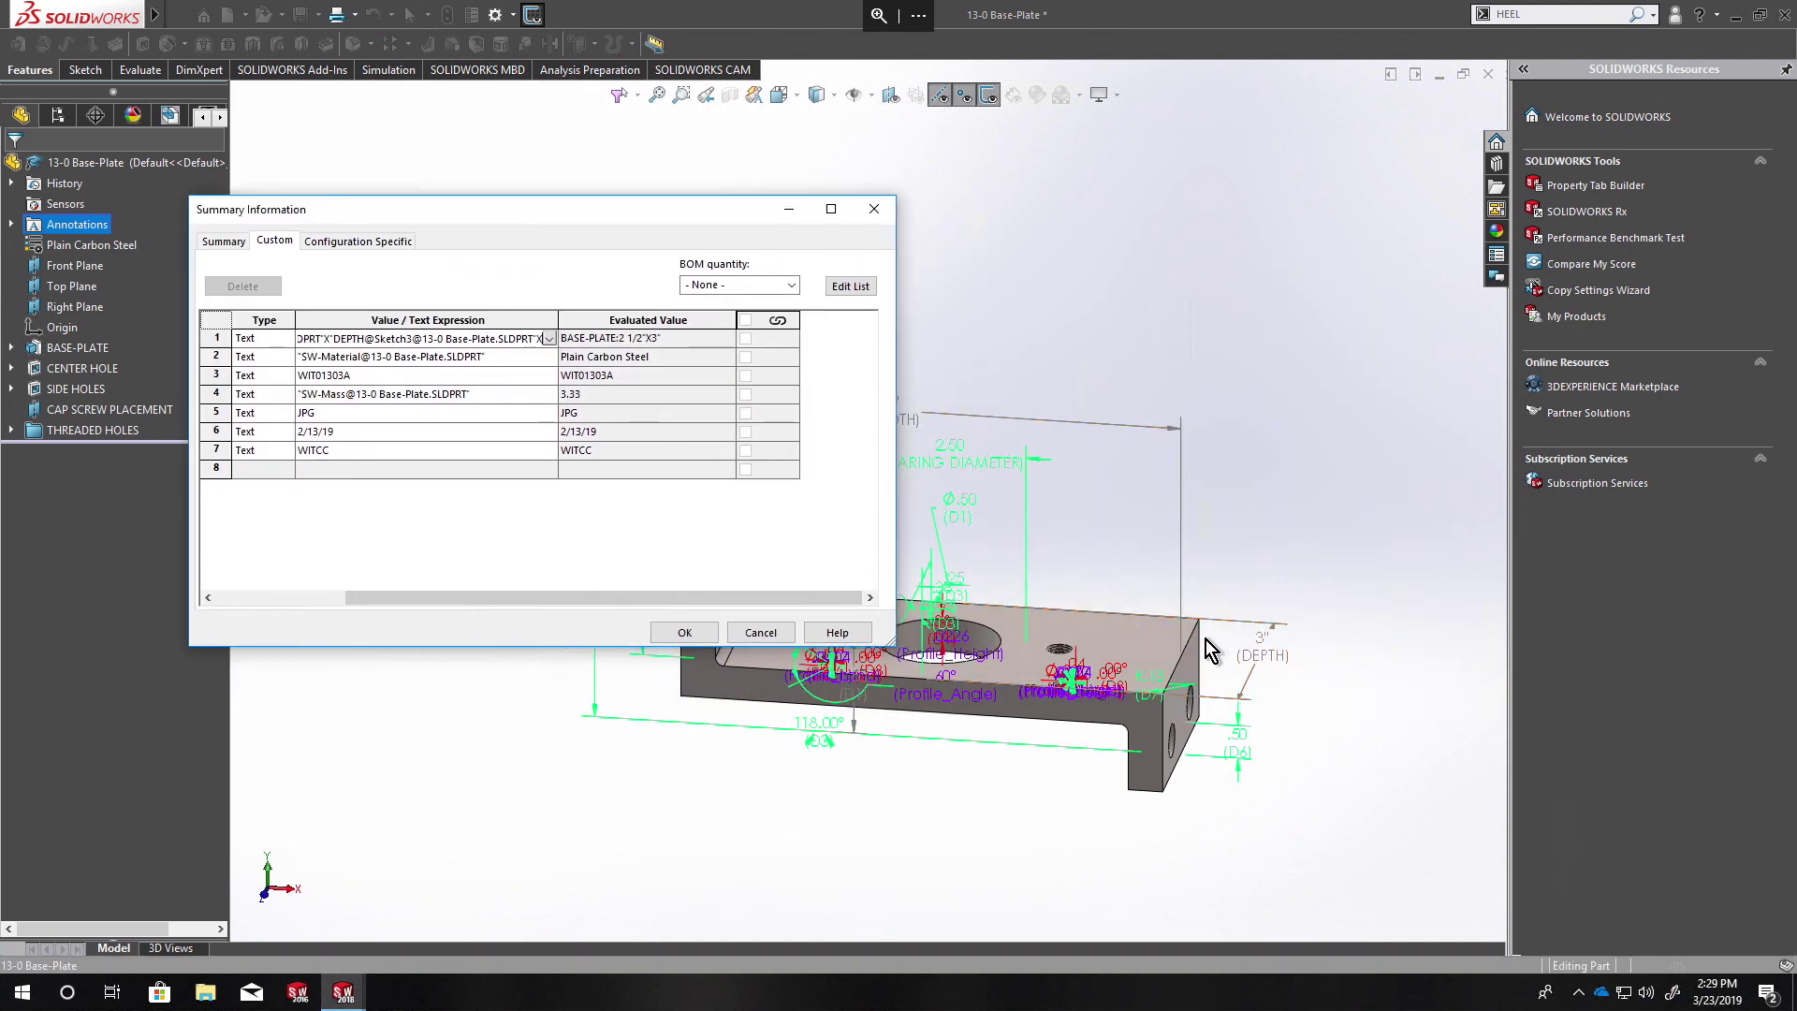
pyautogui.click(922, 421)
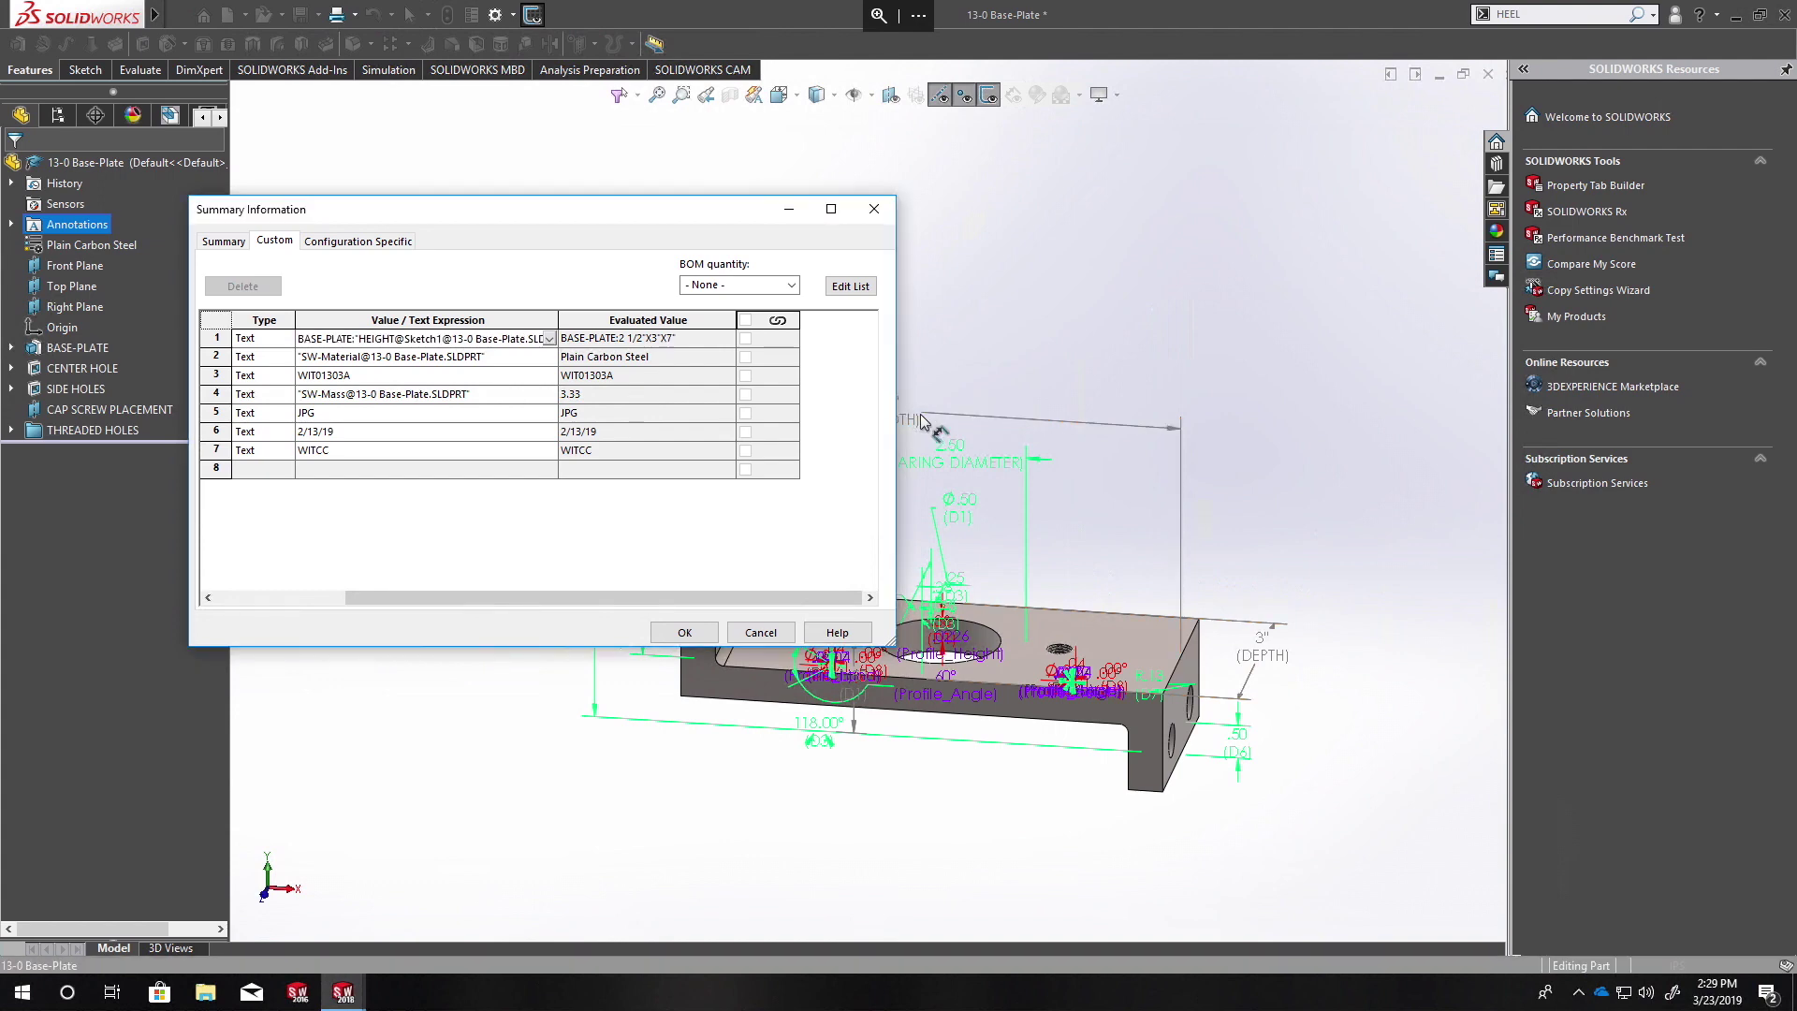
pyautogui.press('End')
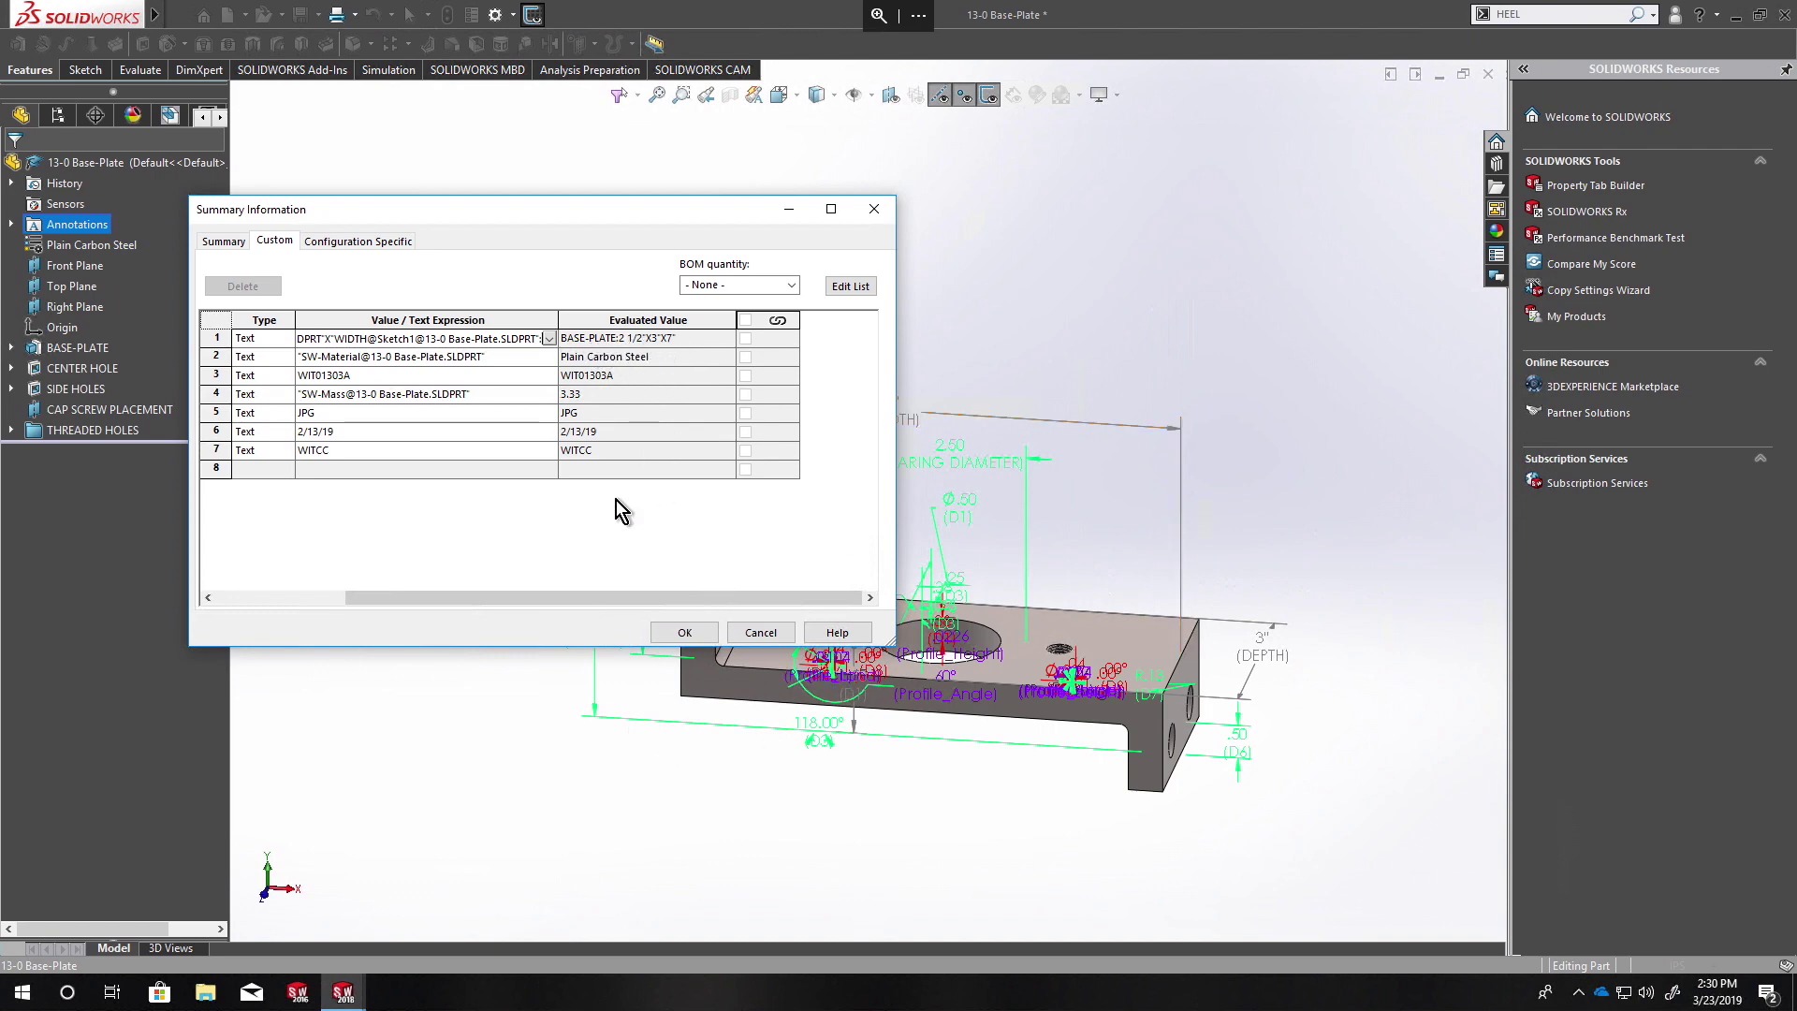
pyautogui.click(684, 631)
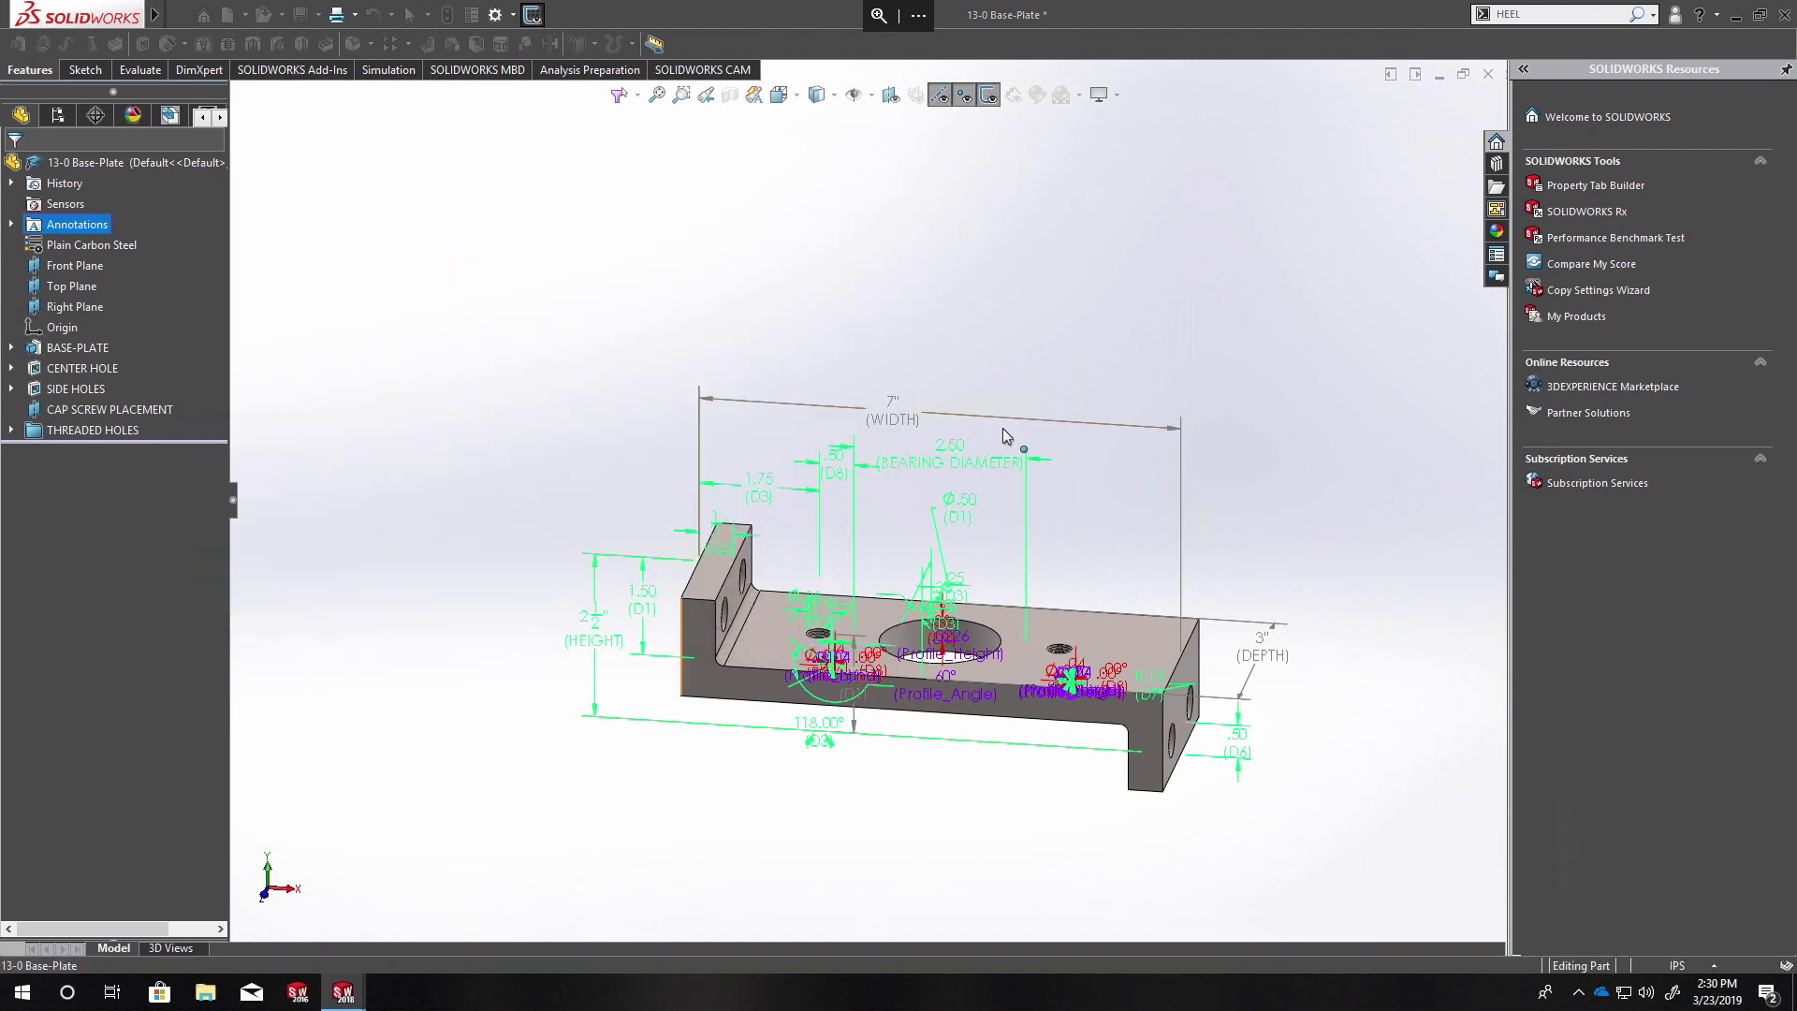
# Step: Set the BEARING DIAMETER dimension to 3 inches and rebuild the part
pyautogui.doubleClick(901, 415)
pyautogui.click(1015, 489)
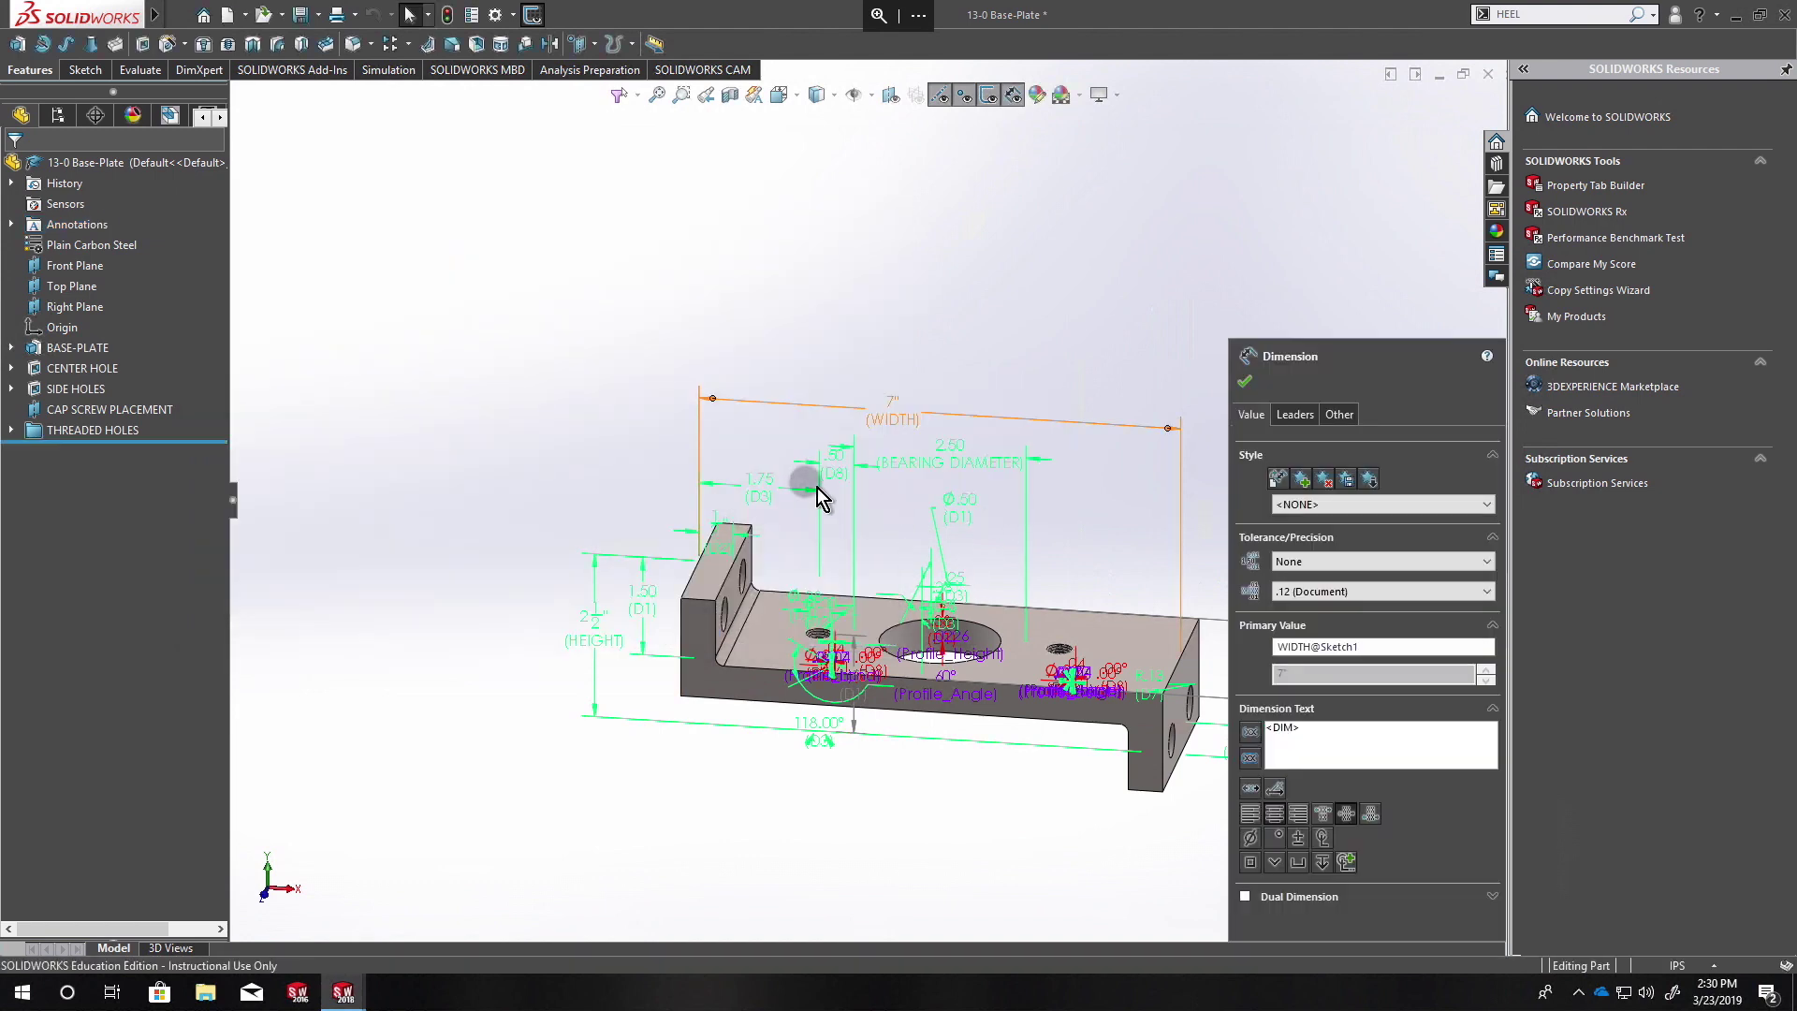
pyautogui.doubleClick(950, 448)
pyautogui.write('3')
pyautogui.press('Return')
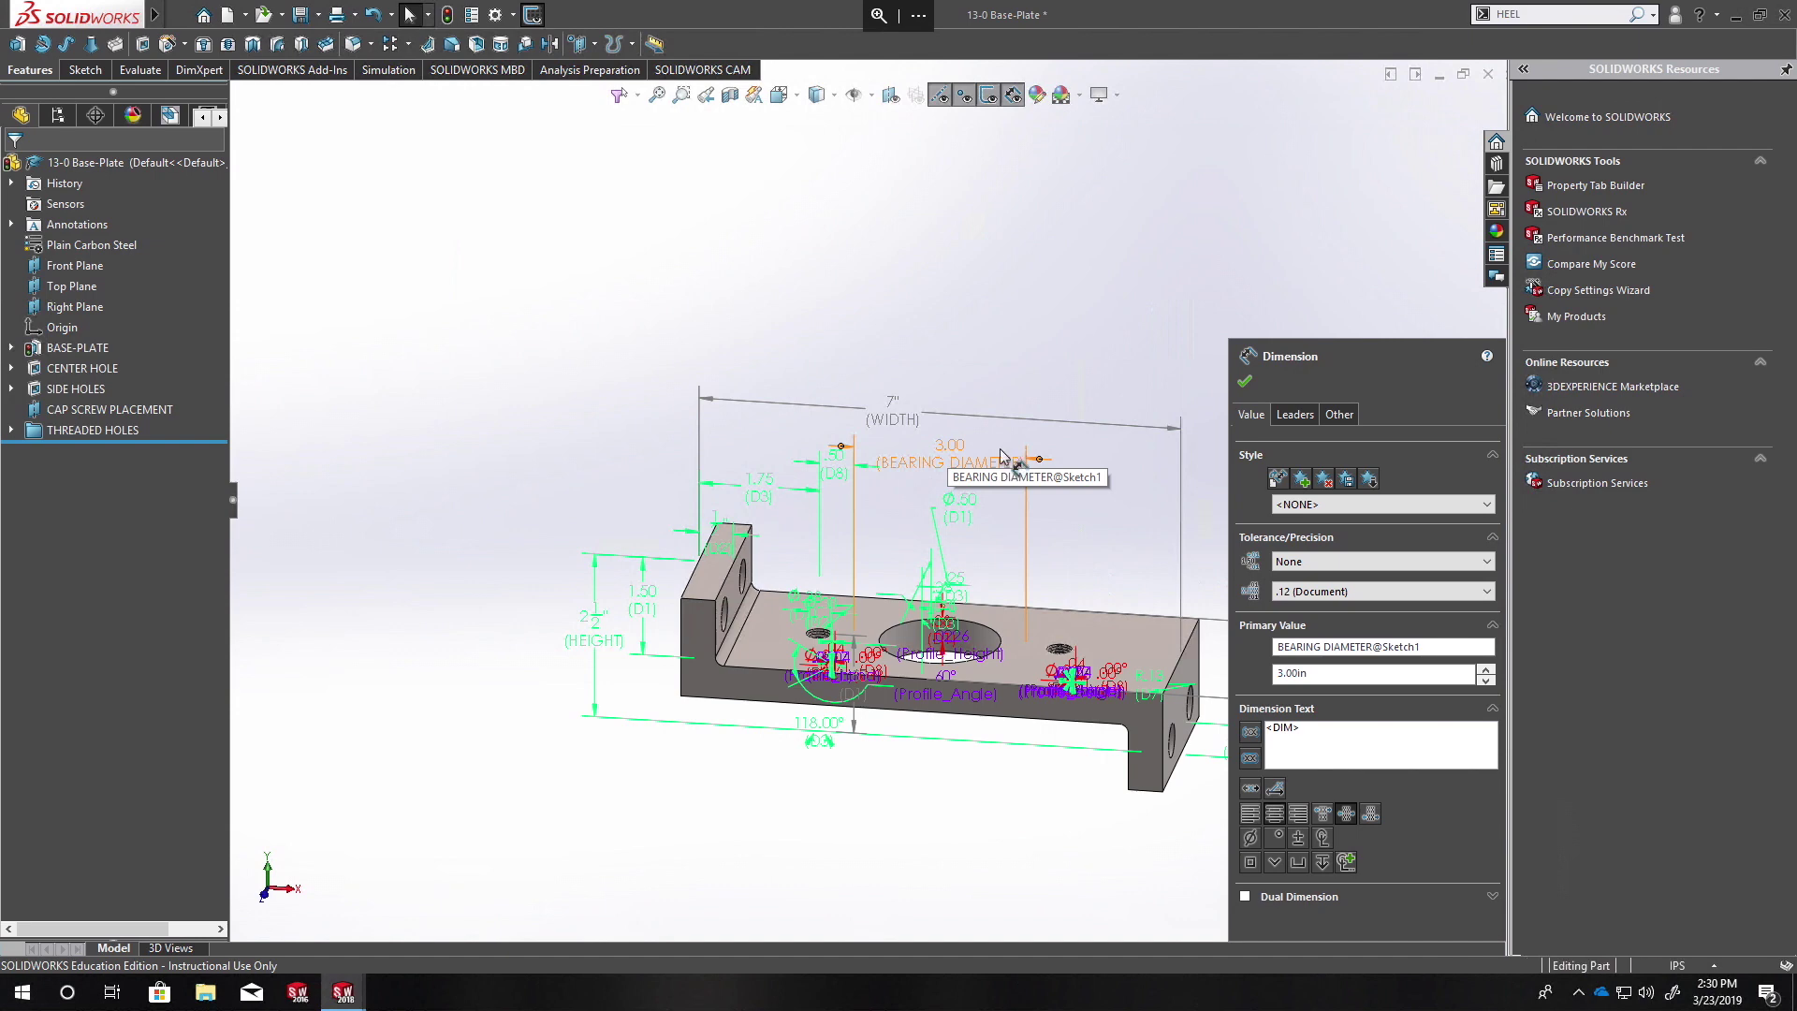
pyautogui.hotkey('ctrl', 'b')
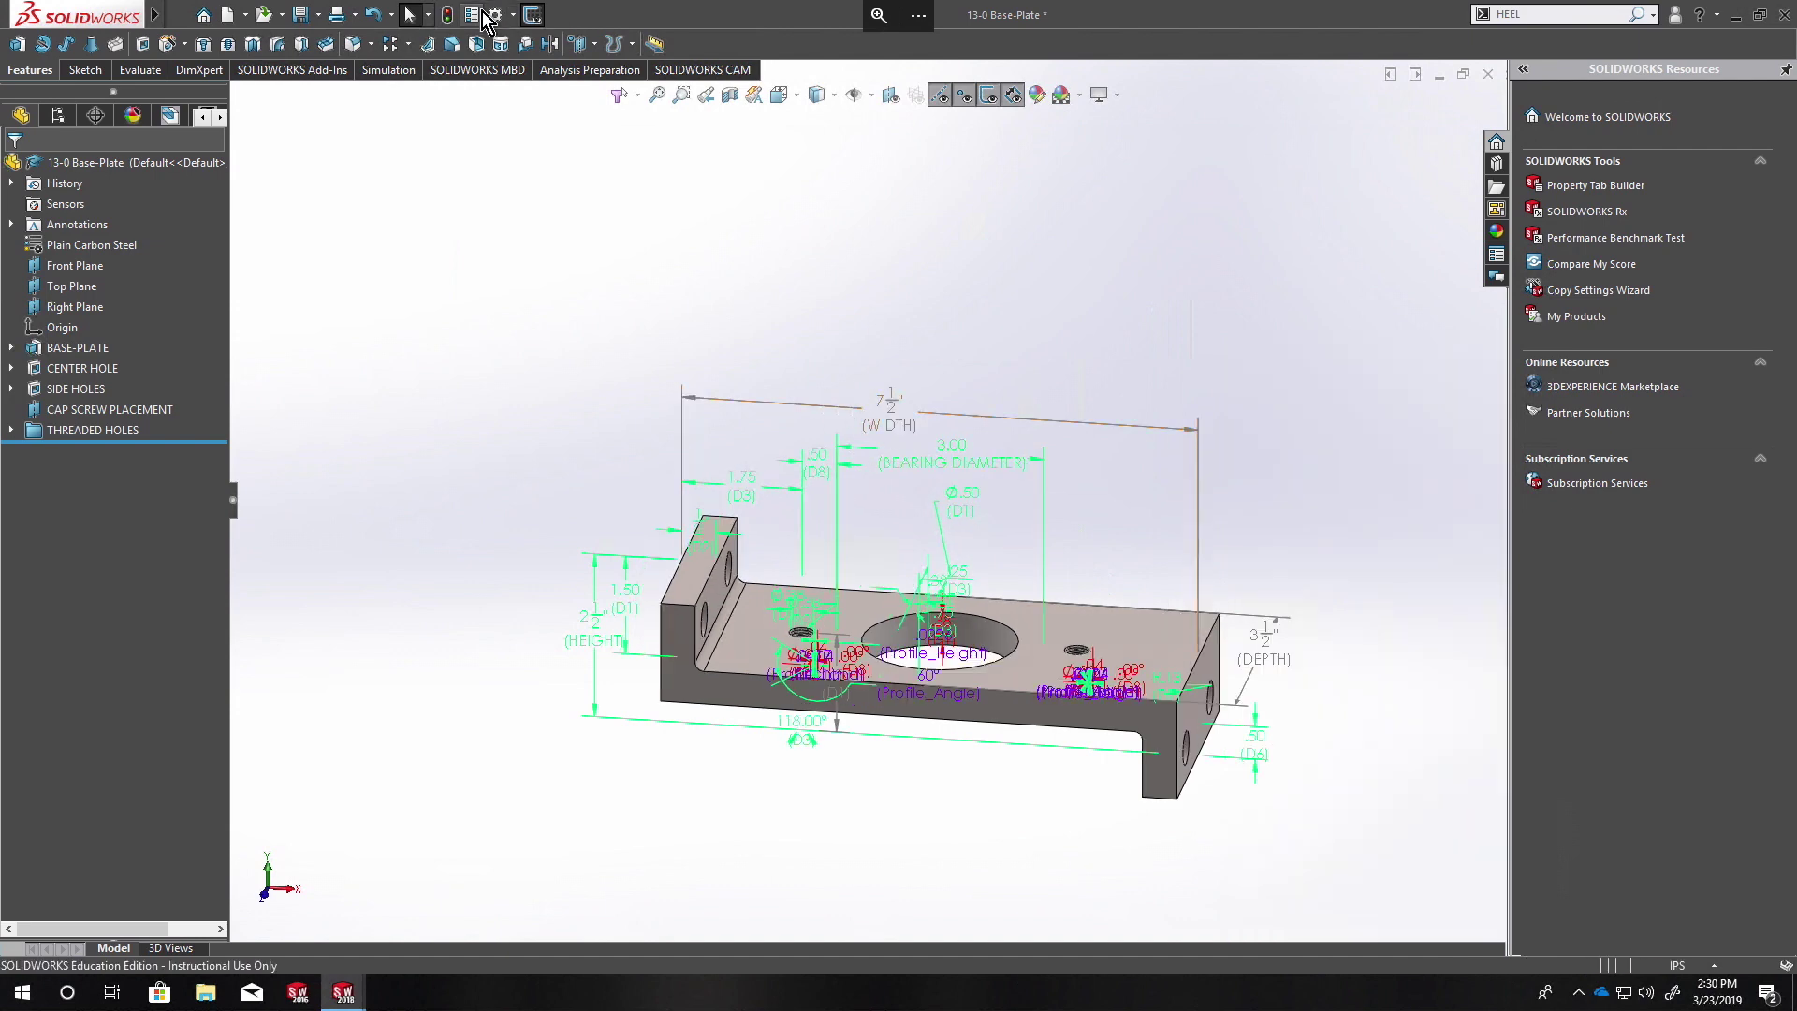
# Step: Reopen the custom file properties and check the full expression and evaluated value of the BASE-PLATE entry
pyautogui.click(472, 14)
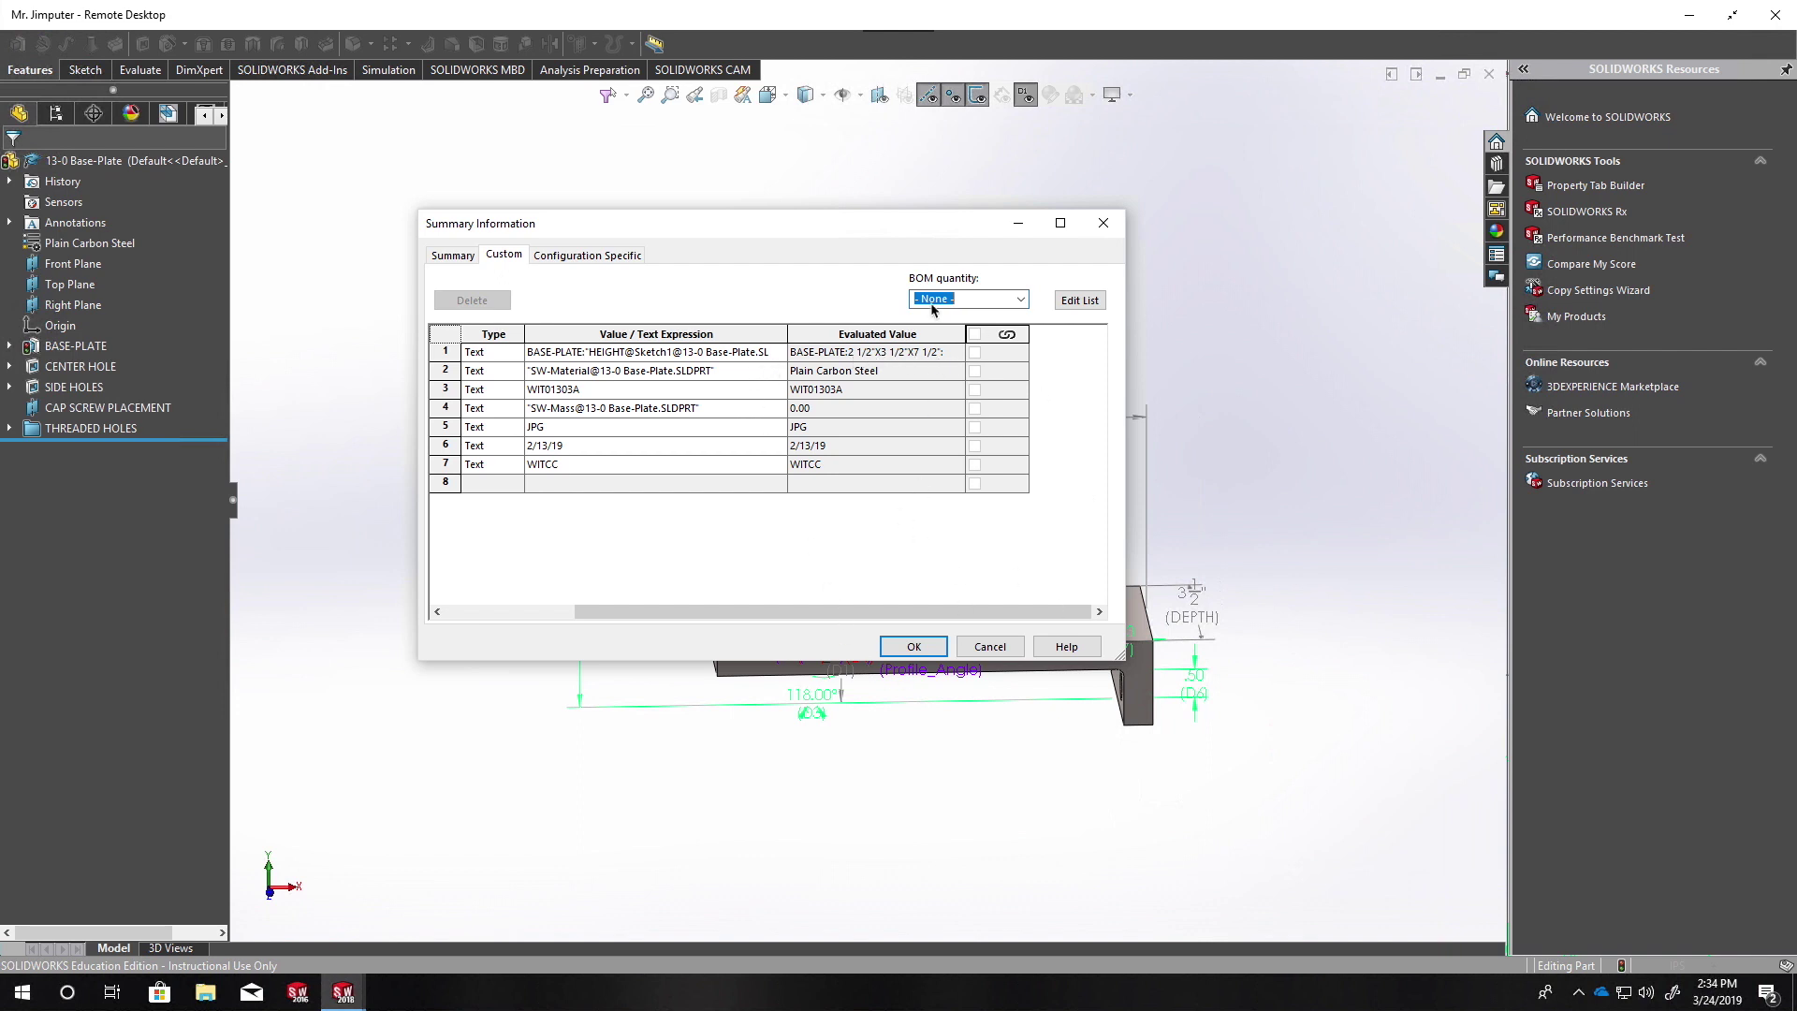
pyautogui.click(742, 351)
pyautogui.moveTo(750, 353); pyautogui.dragTo(763, 436)
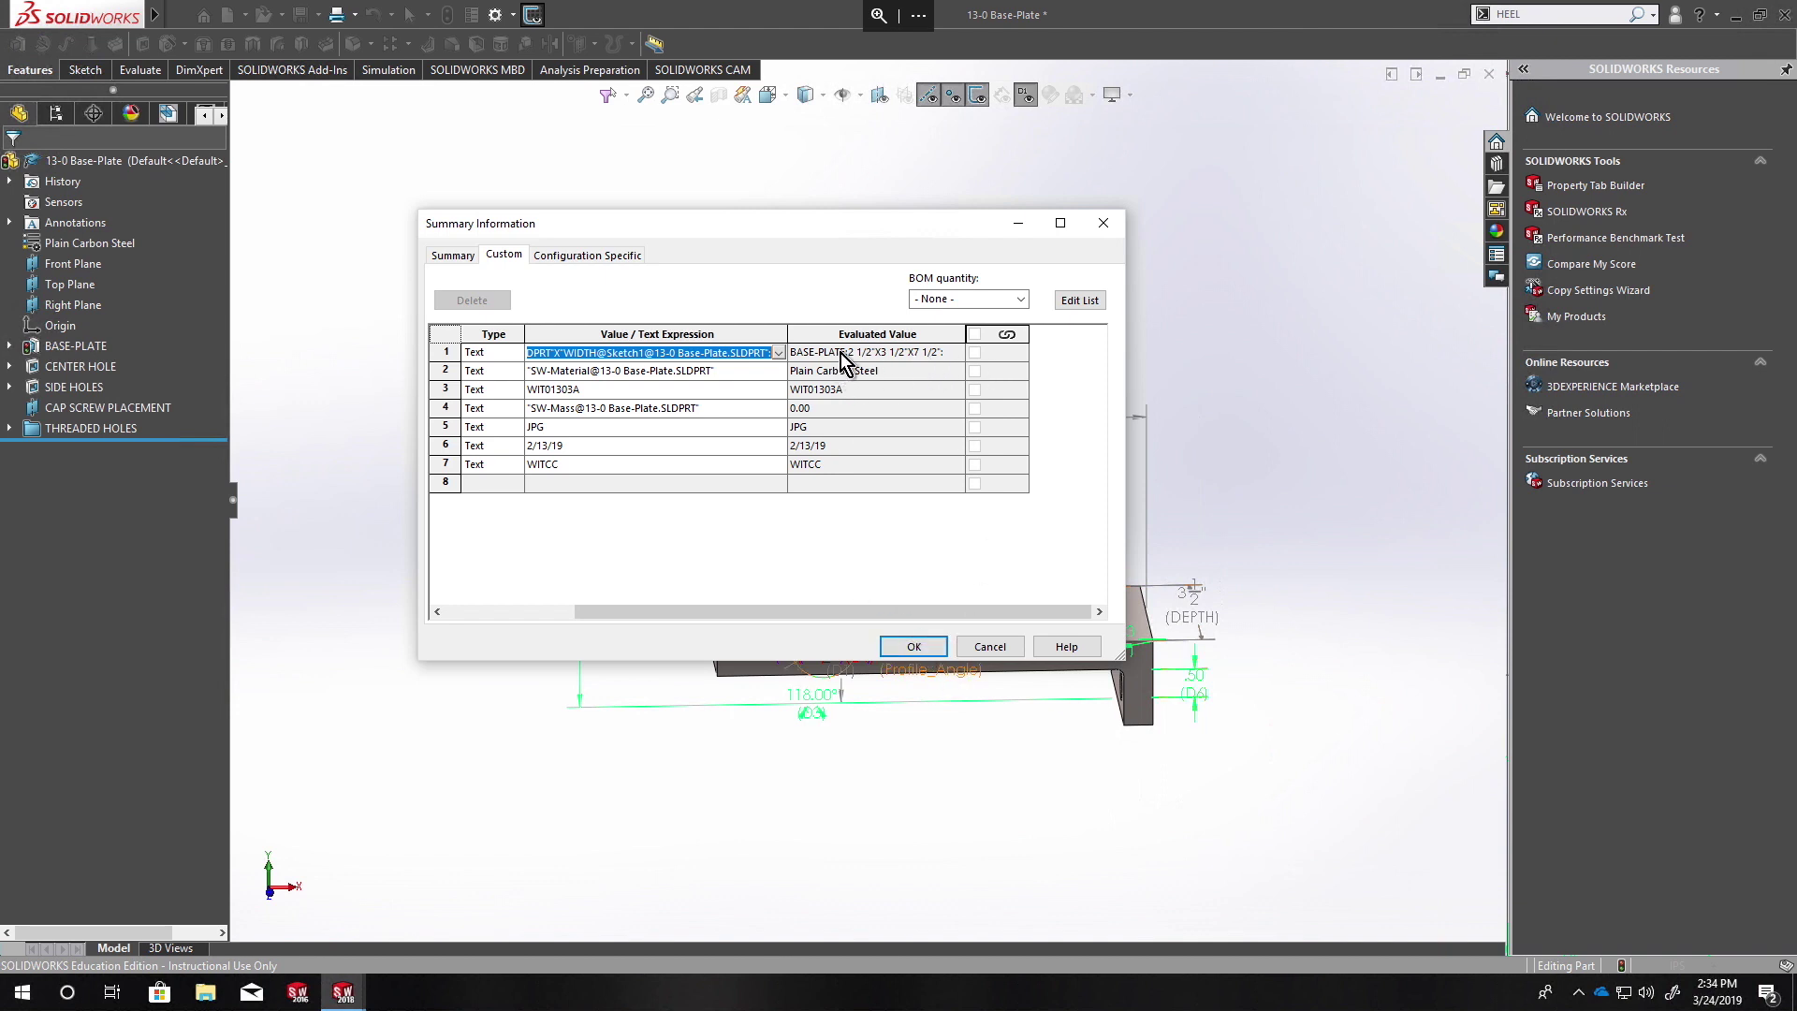
pyautogui.click(913, 646)
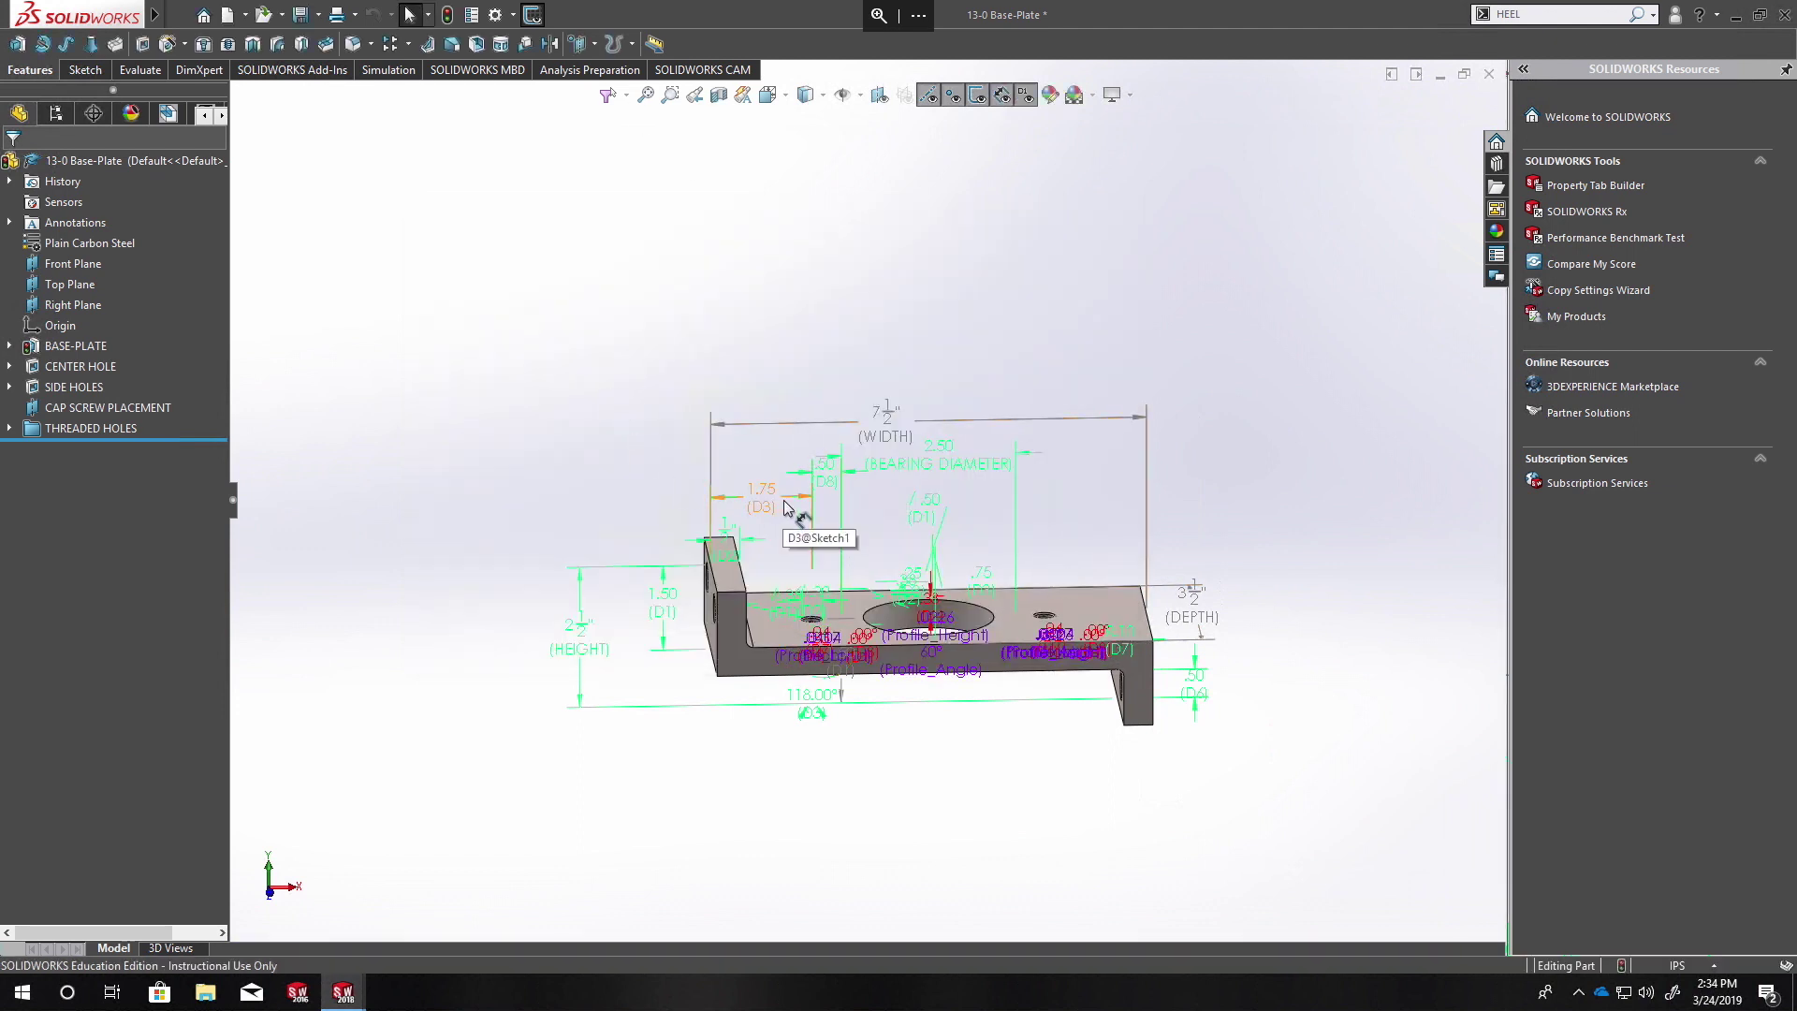
# Step: Override the units of the 1.50 (D1) dimension on the upright end so it displays inches as fractions
pyautogui.click(670, 602)
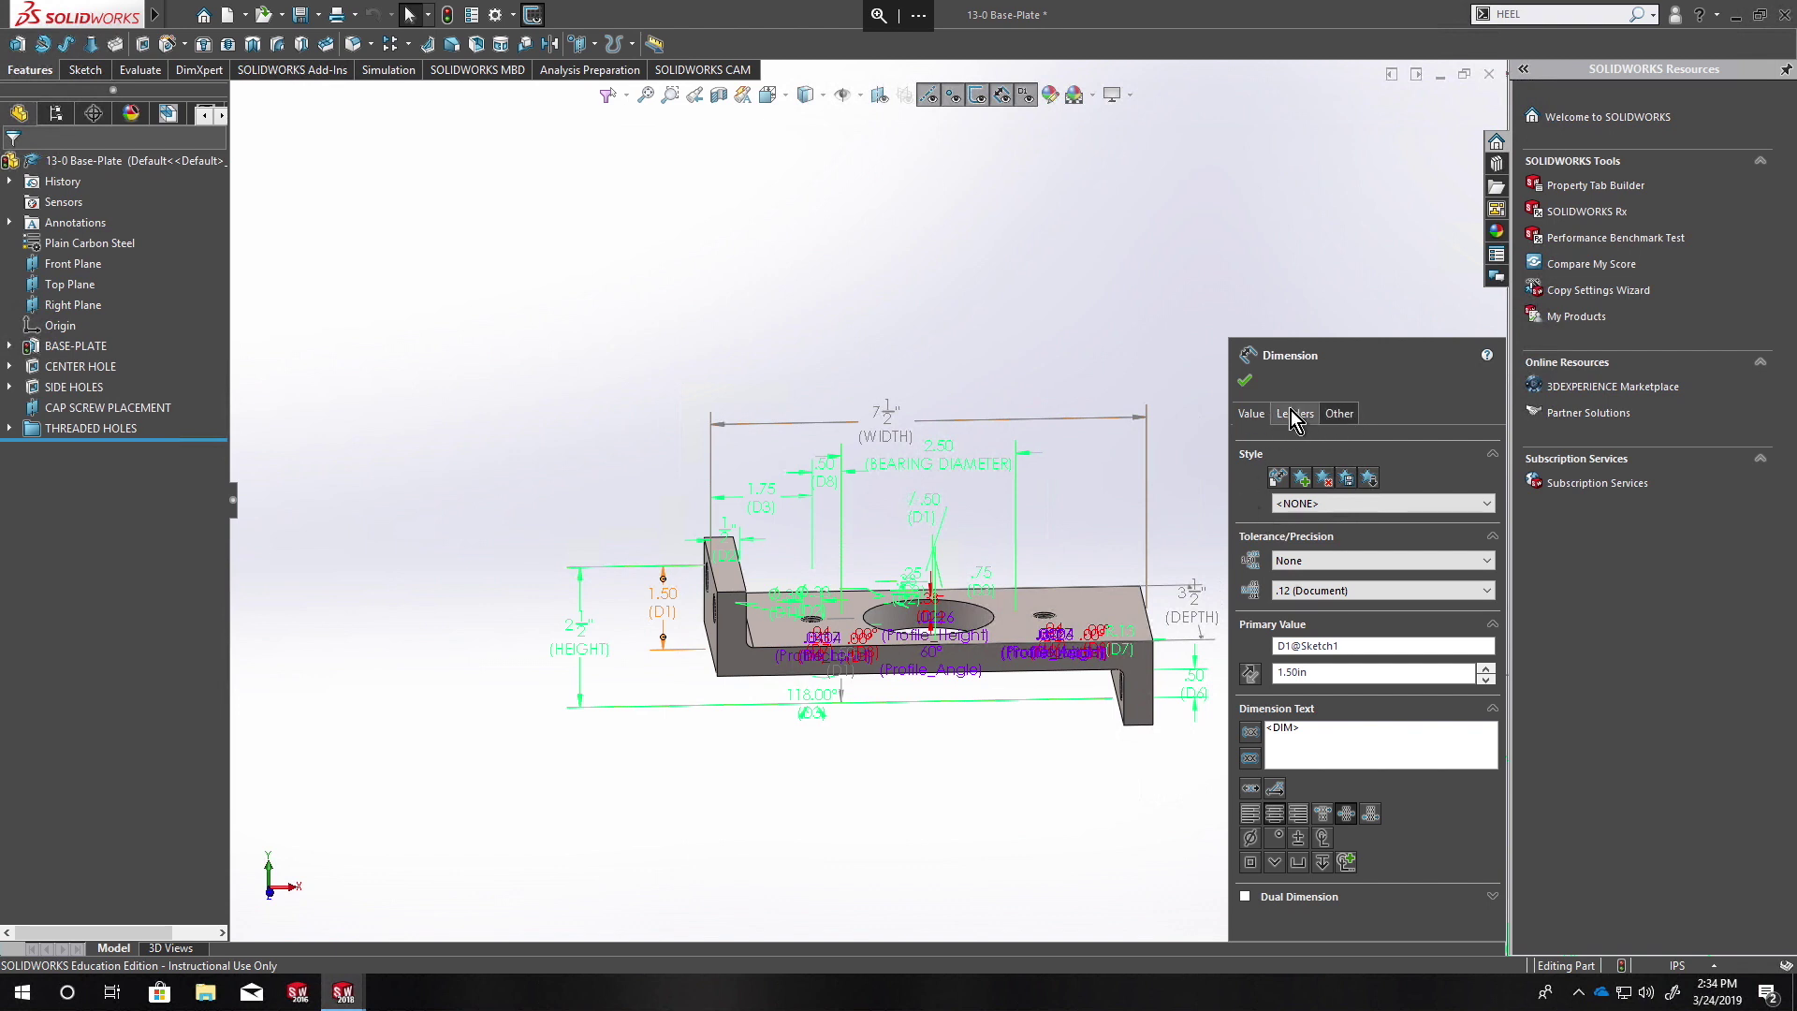
pyautogui.click(1348, 419)
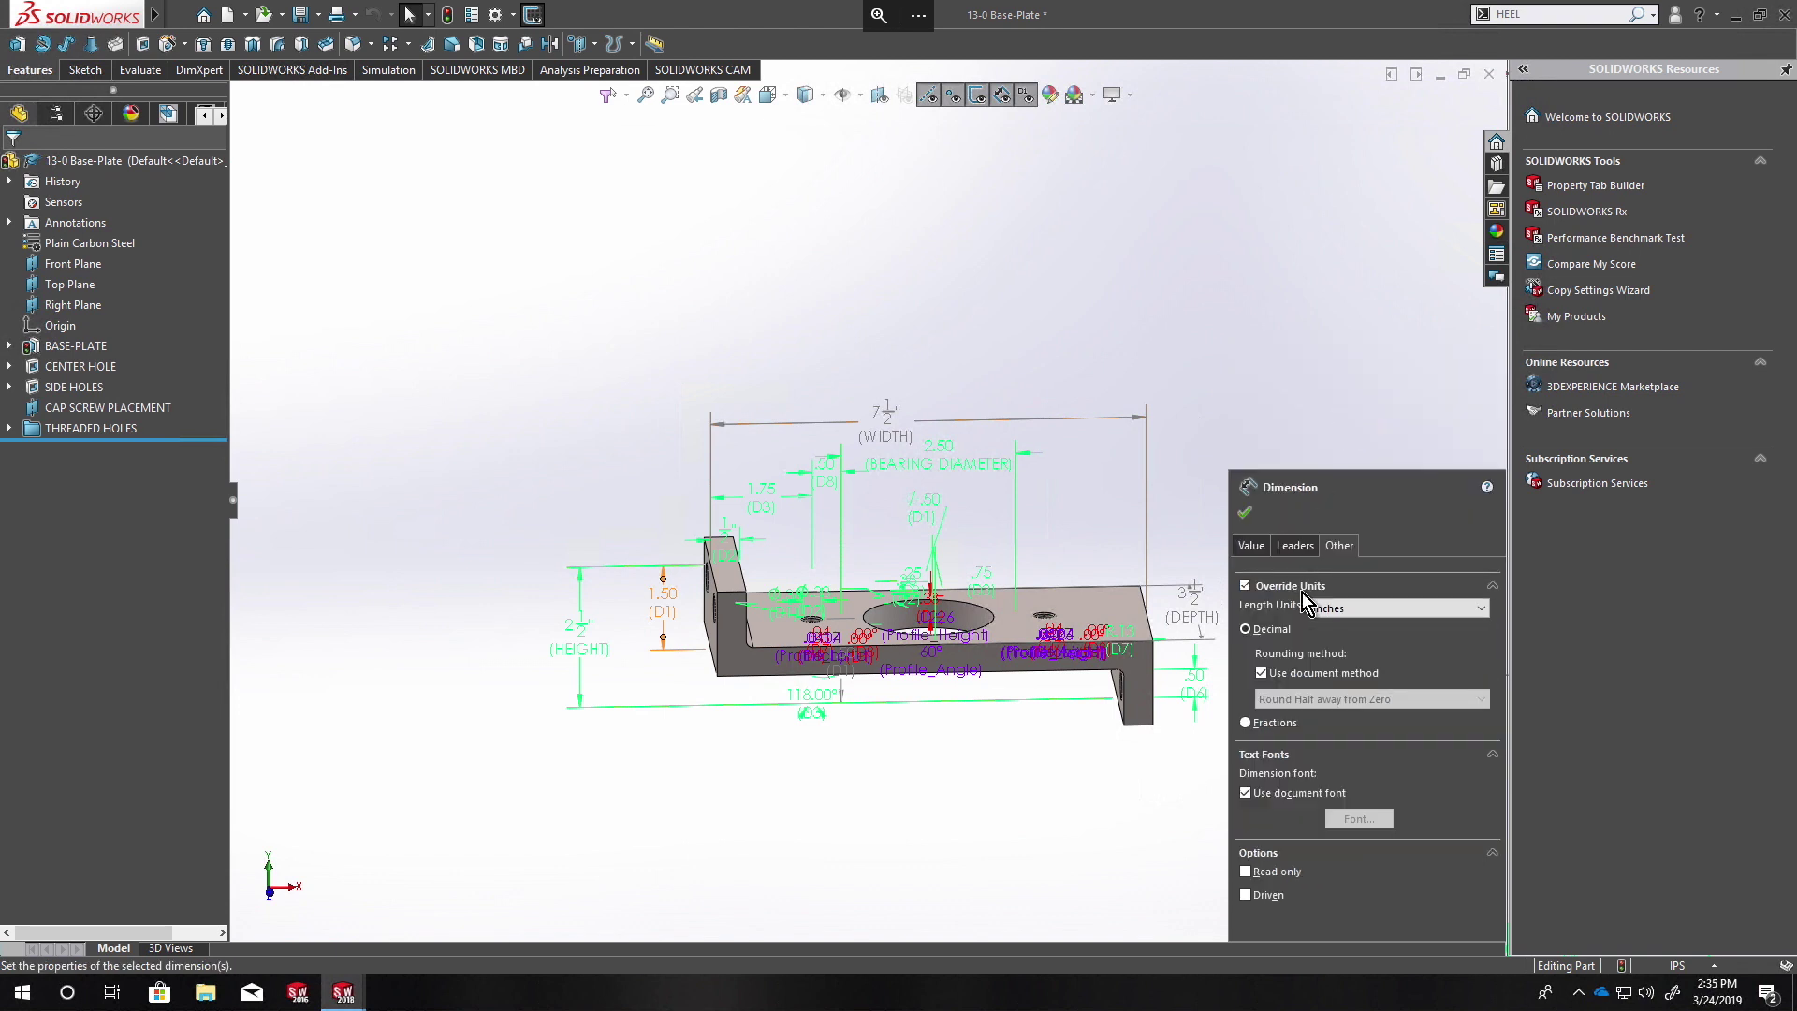
pyautogui.click(1271, 724)
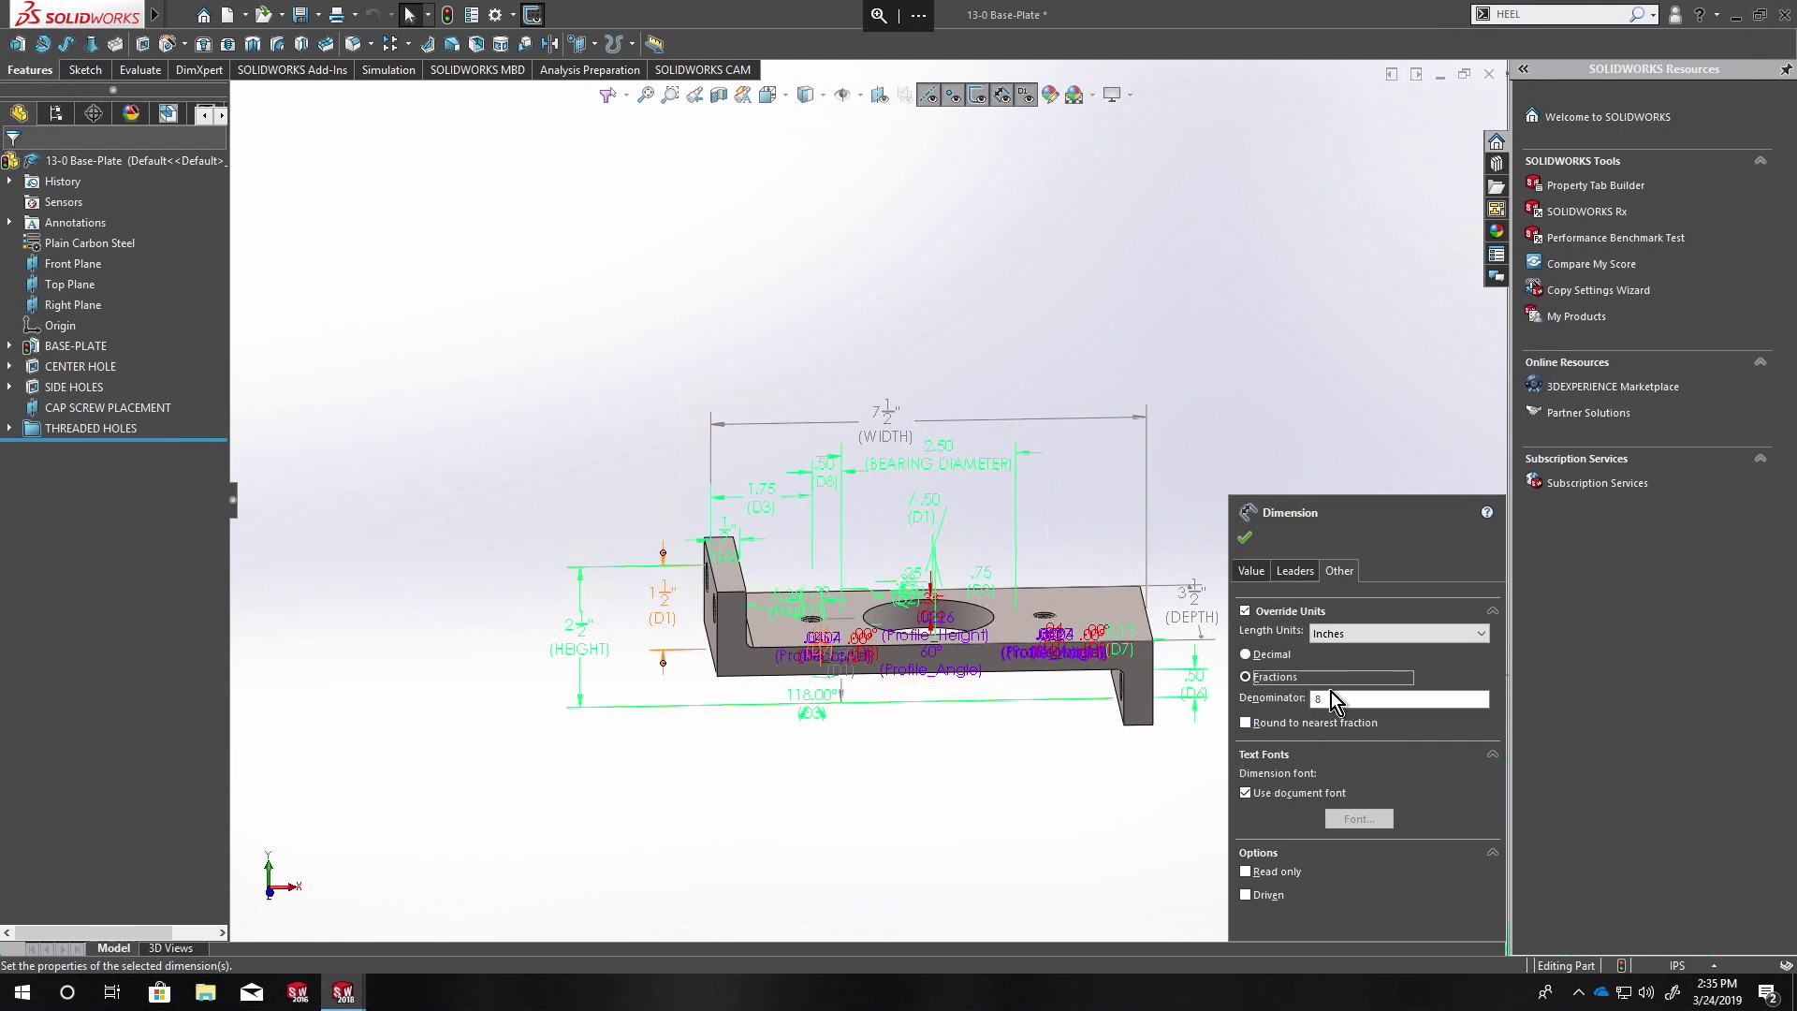
pyautogui.click(1245, 539)
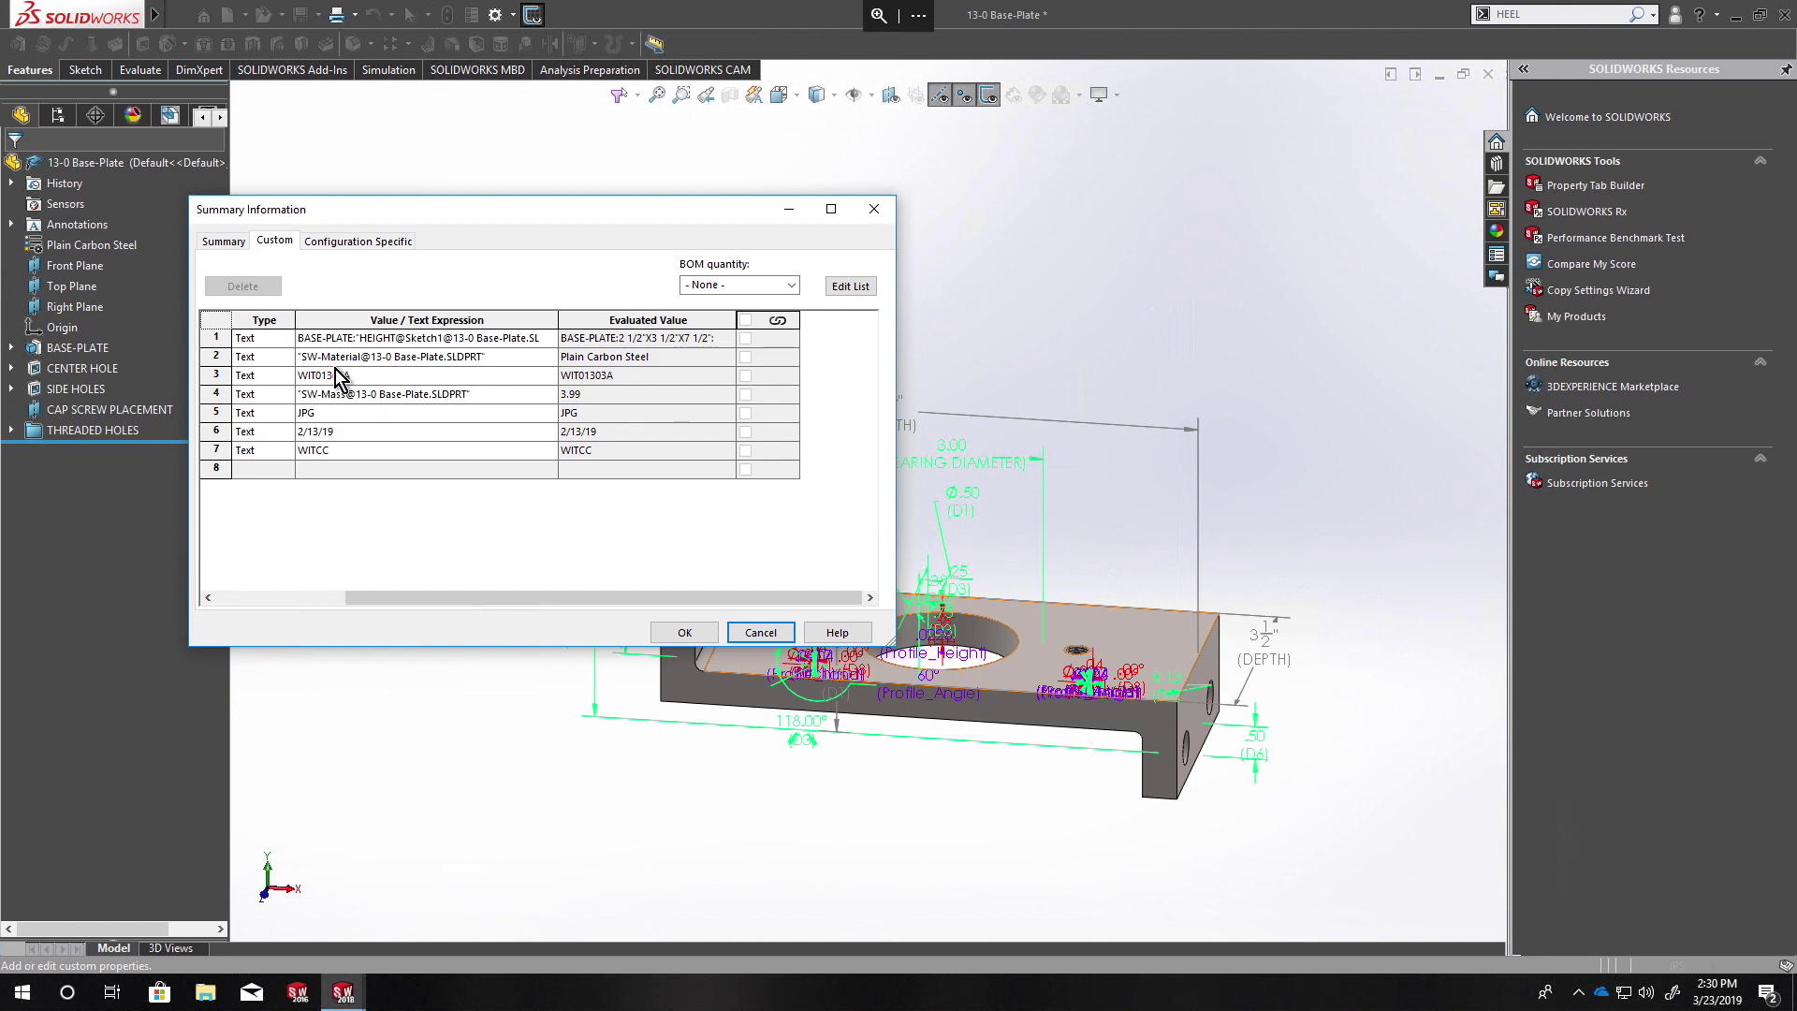
# Step: Review the evaluated material, mass and size entries in the custom properties, then close them
pyautogui.moveTo(382, 211); pyautogui.dragTo(611, 226)
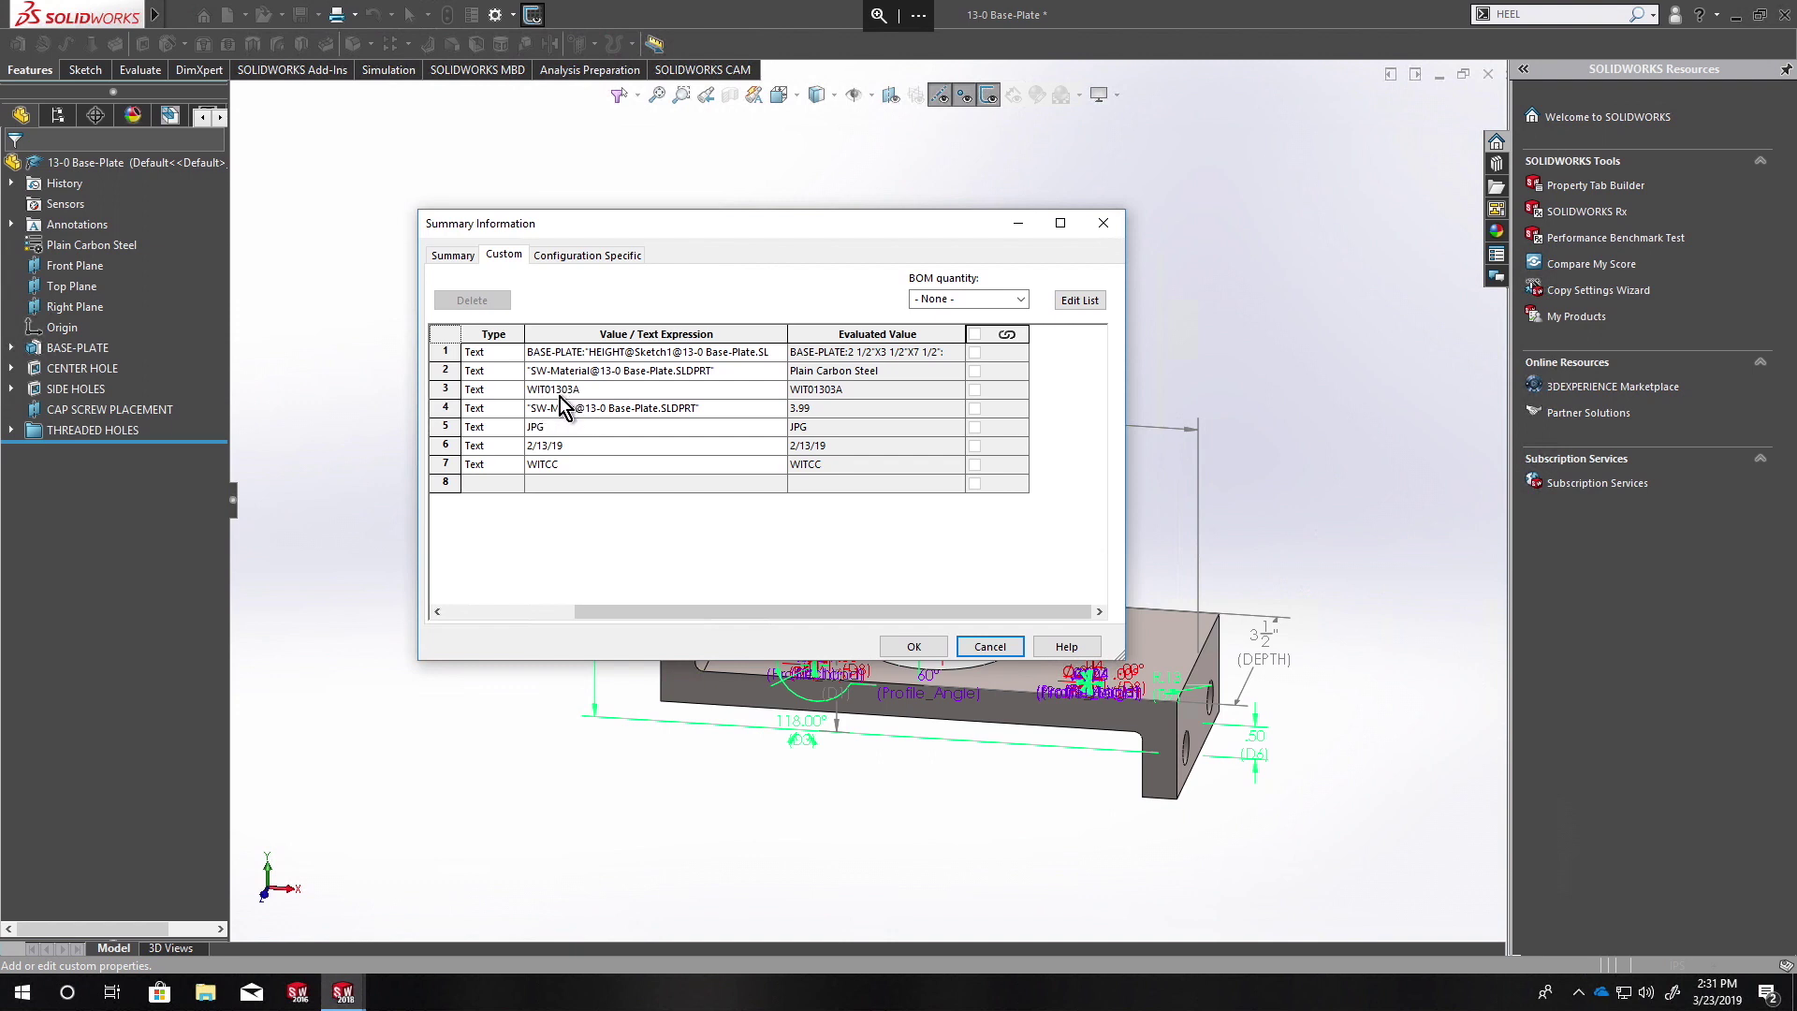
pyautogui.click(919, 650)
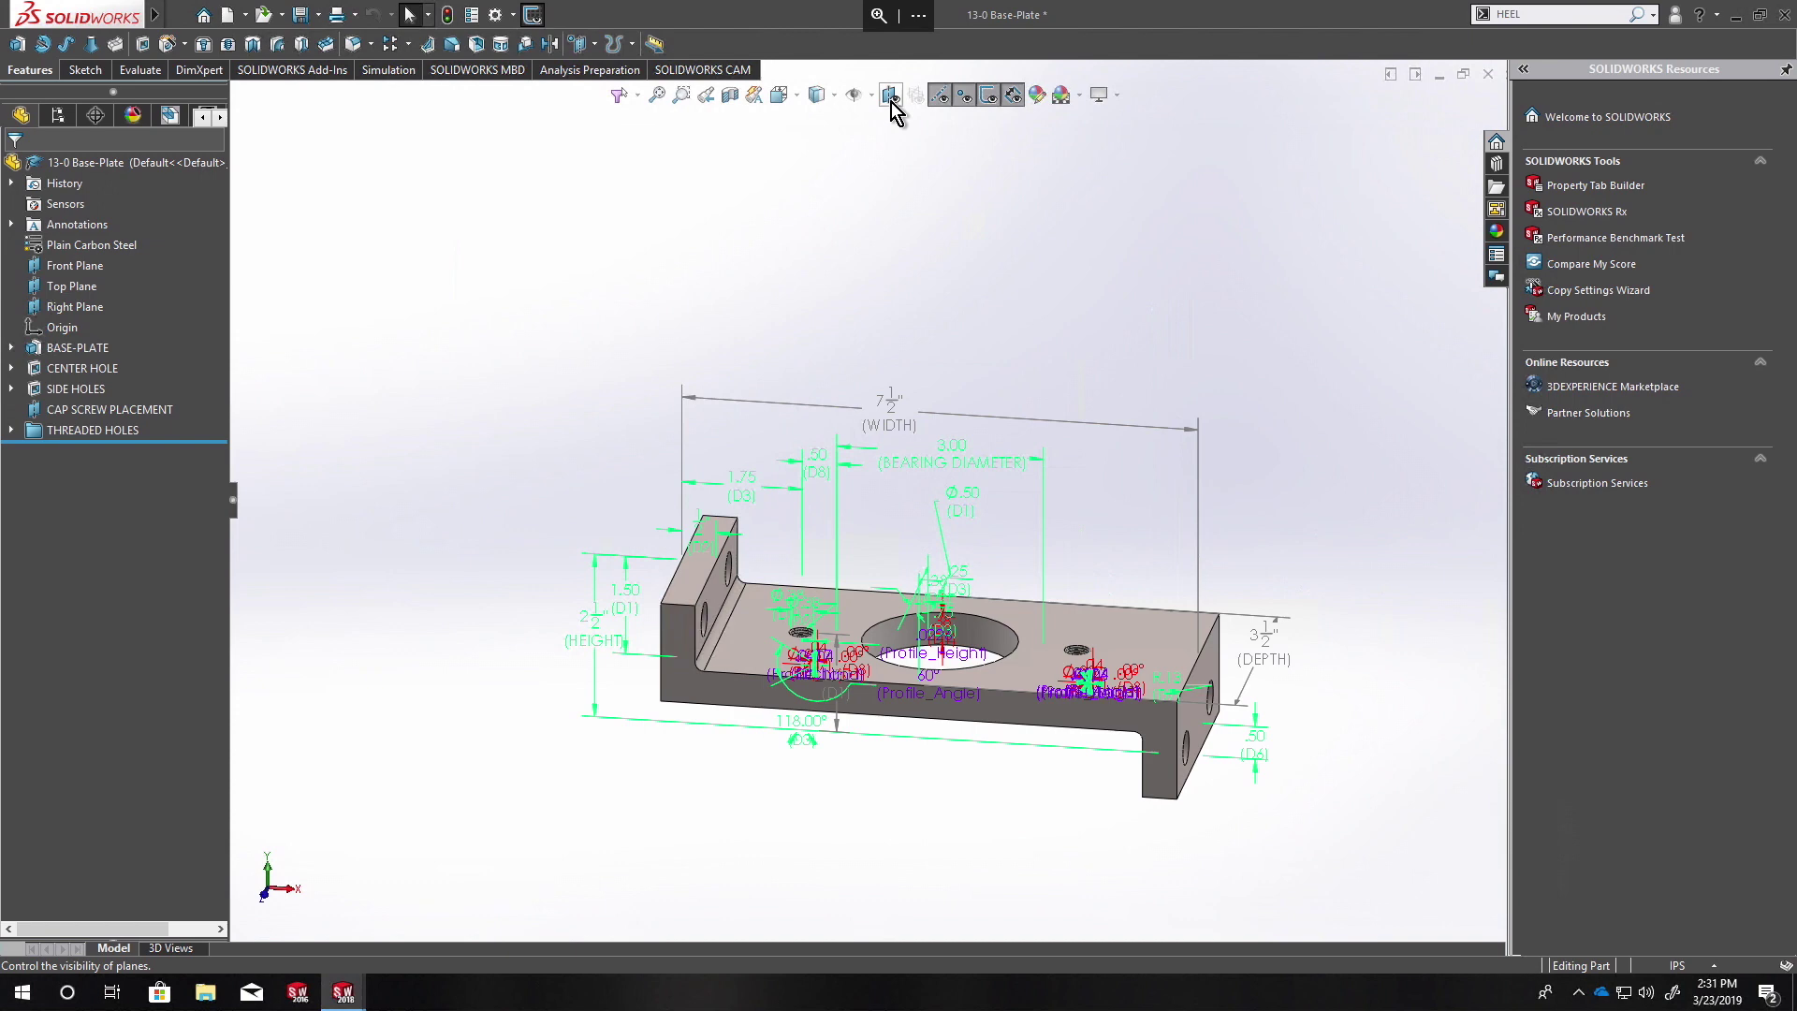
# Step: Add the View Dimension Names command to the Heads-Up View toolbar and use it to hide the dimension names
pyautogui.rightClick(805, 97)
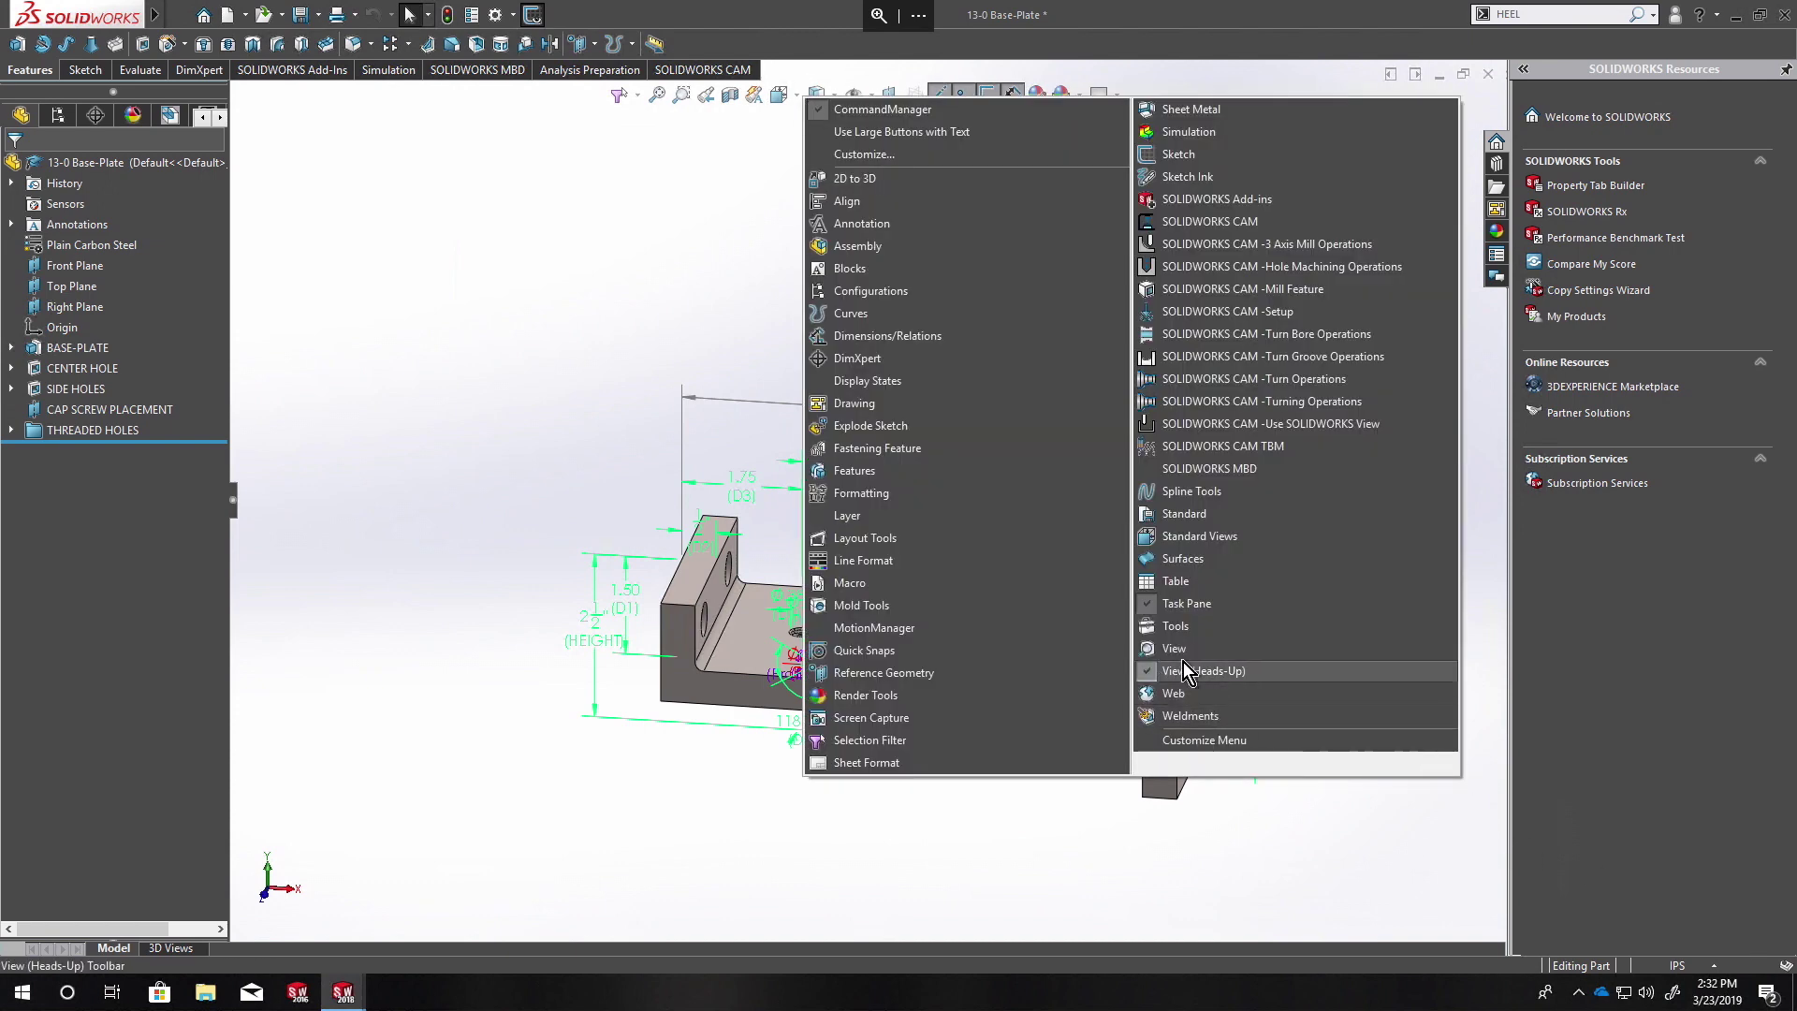
pyautogui.rightClick(755, 103)
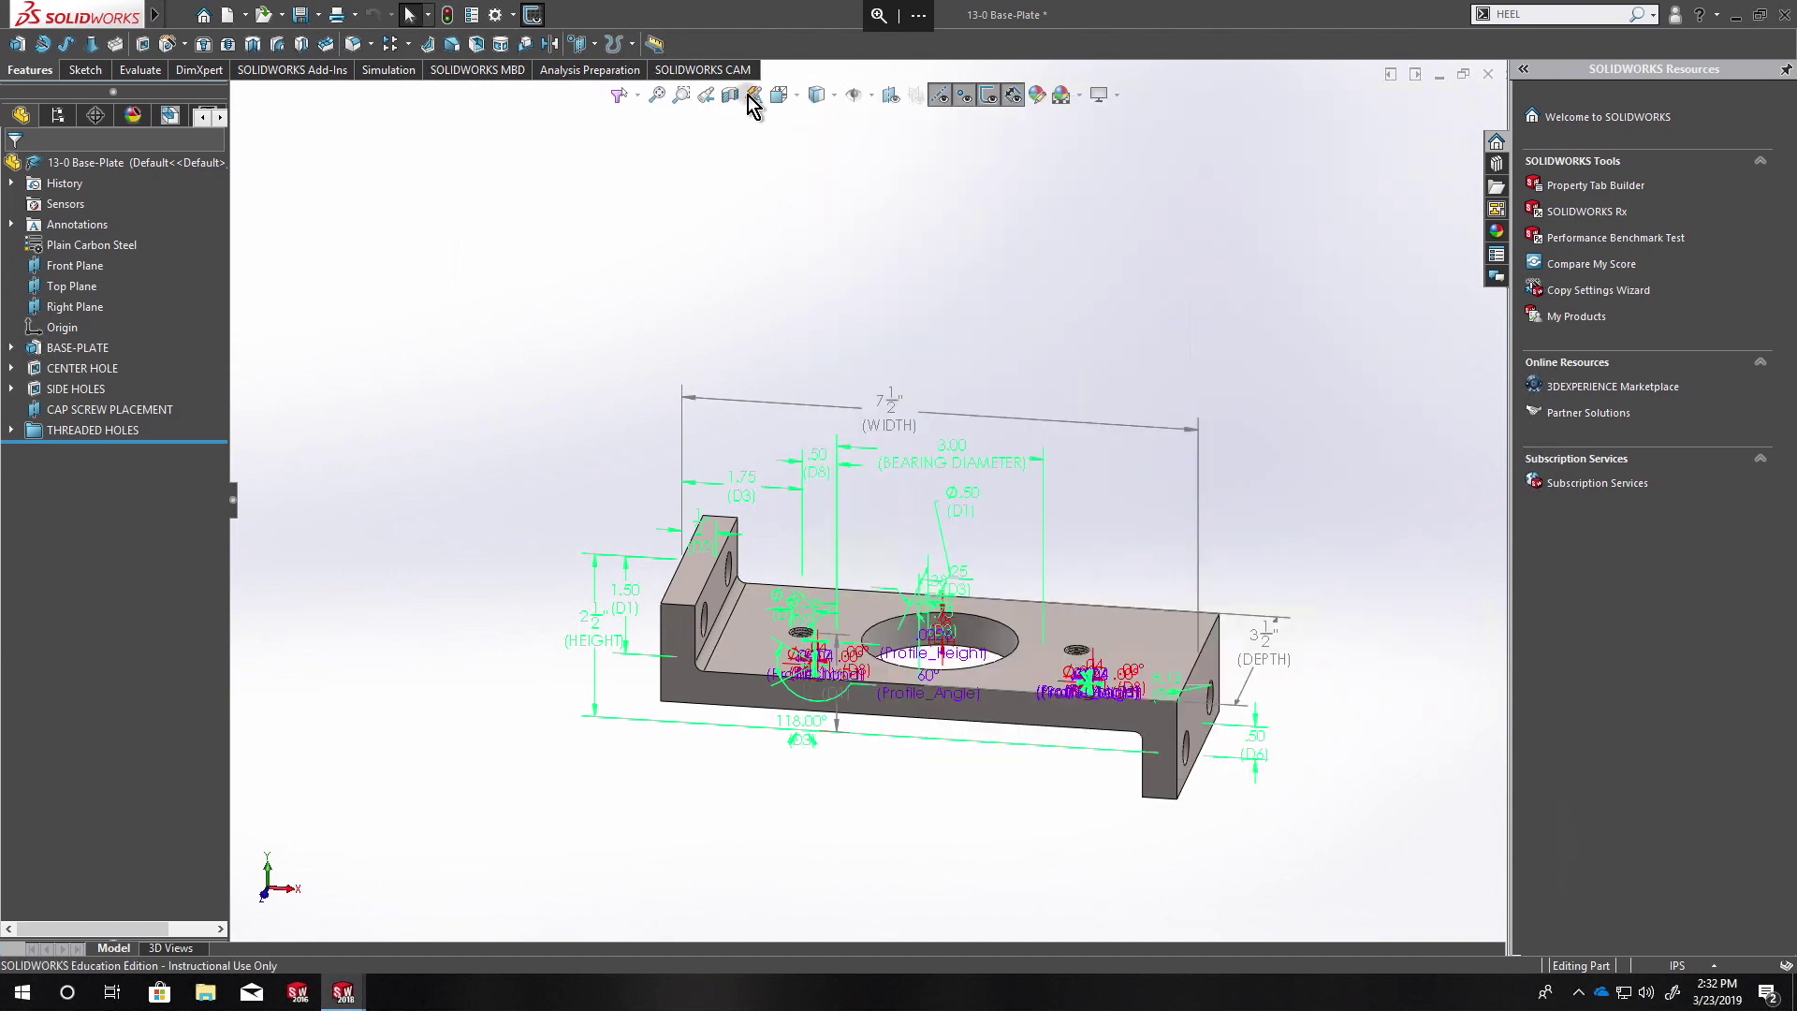
pyautogui.rightClick(751, 98)
pyautogui.click(819, 151)
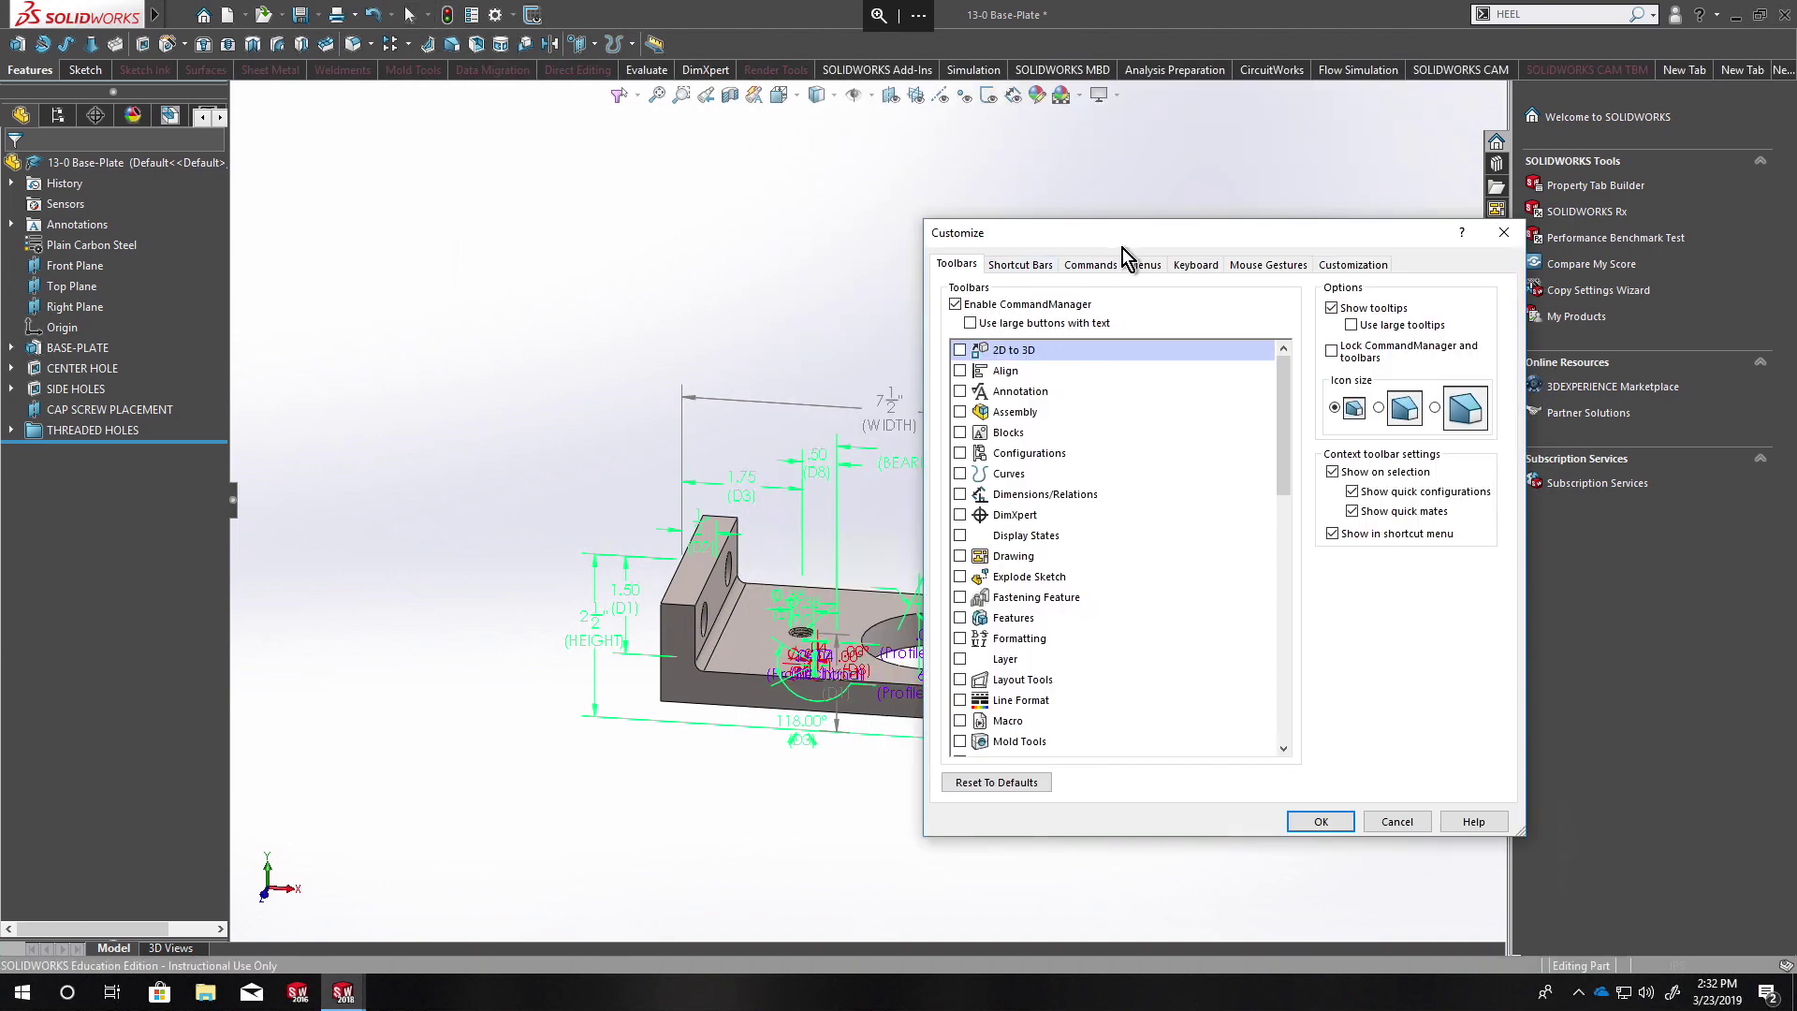
pyautogui.click(1072, 265)
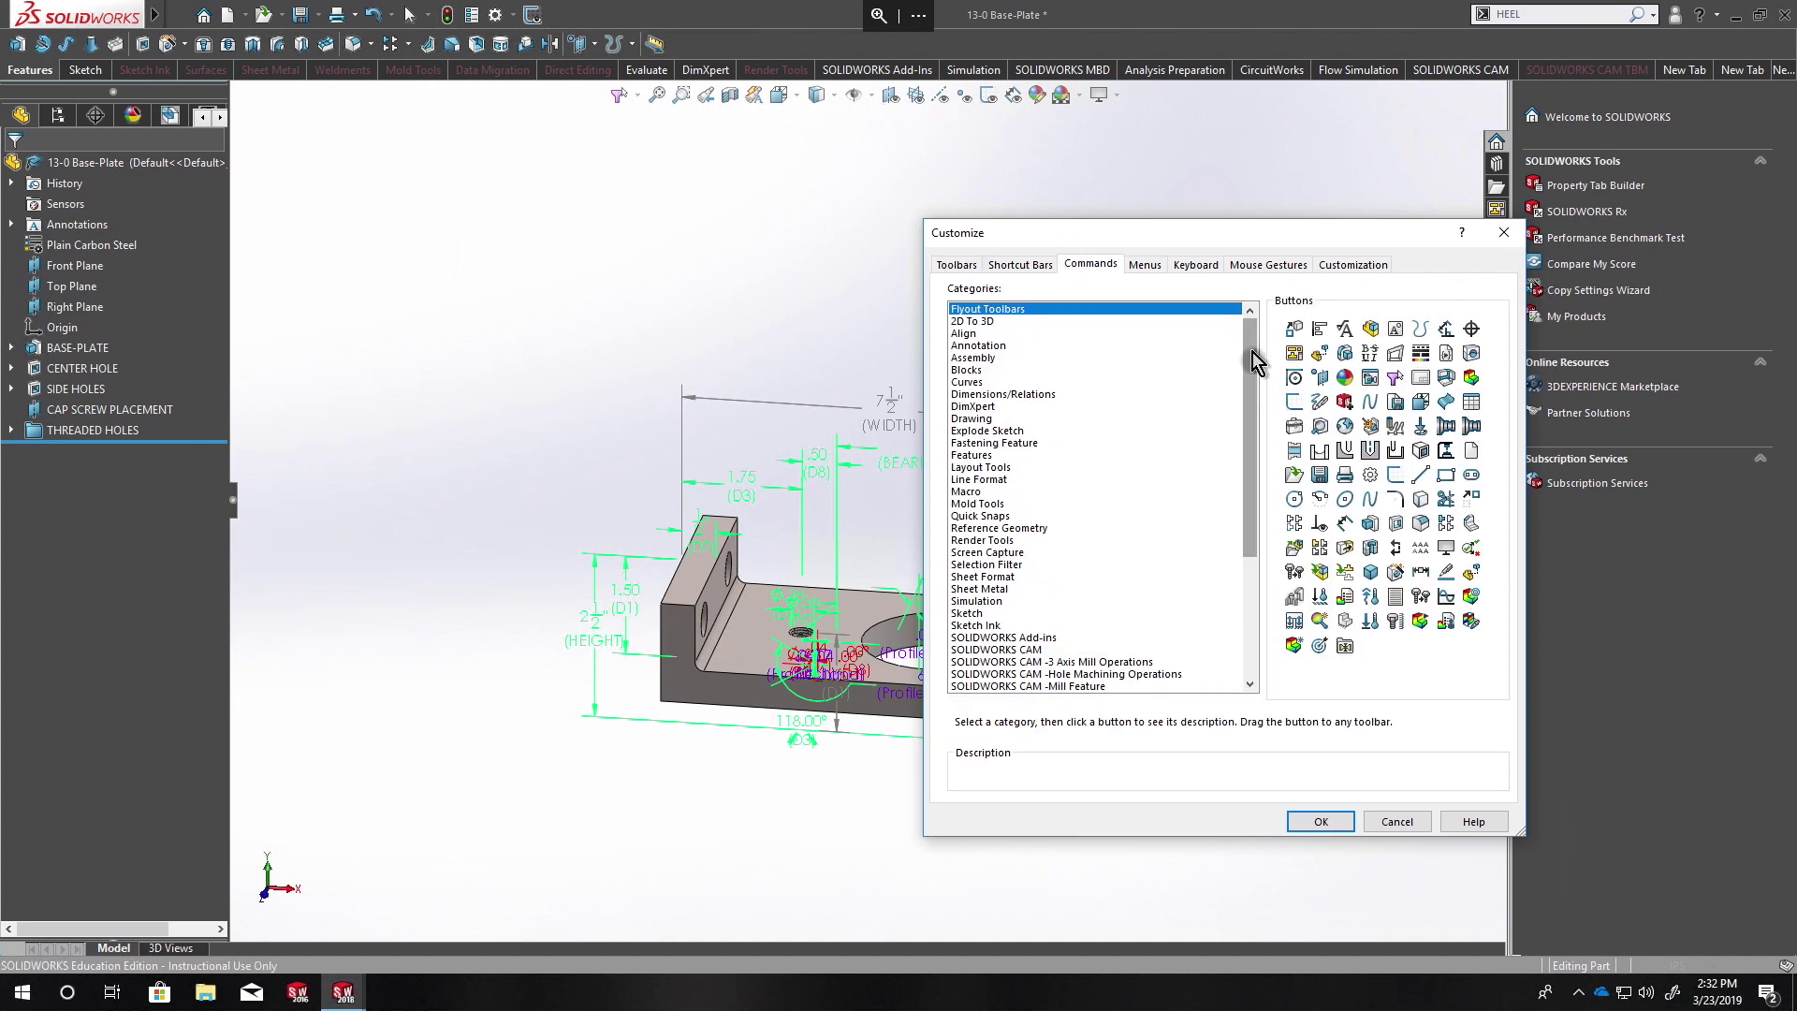
pyautogui.moveTo(1252, 346); pyautogui.dragTo(1268, 611)
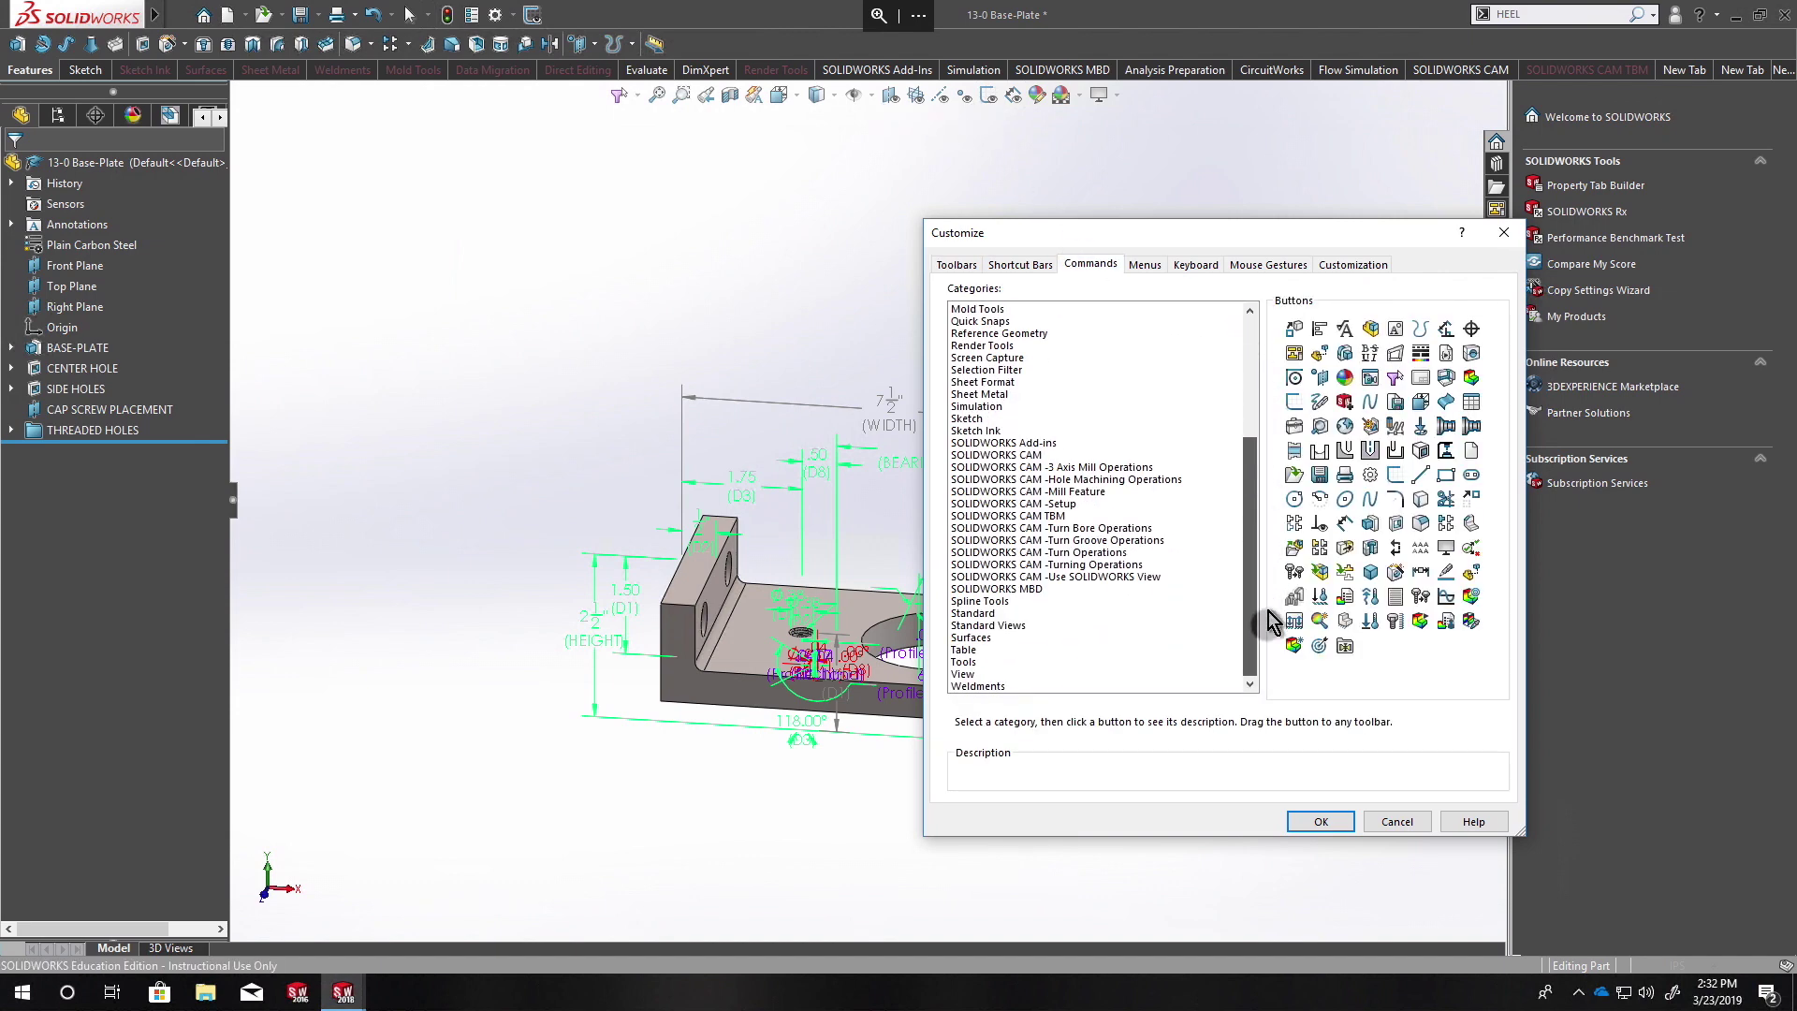
pyautogui.click(964, 674)
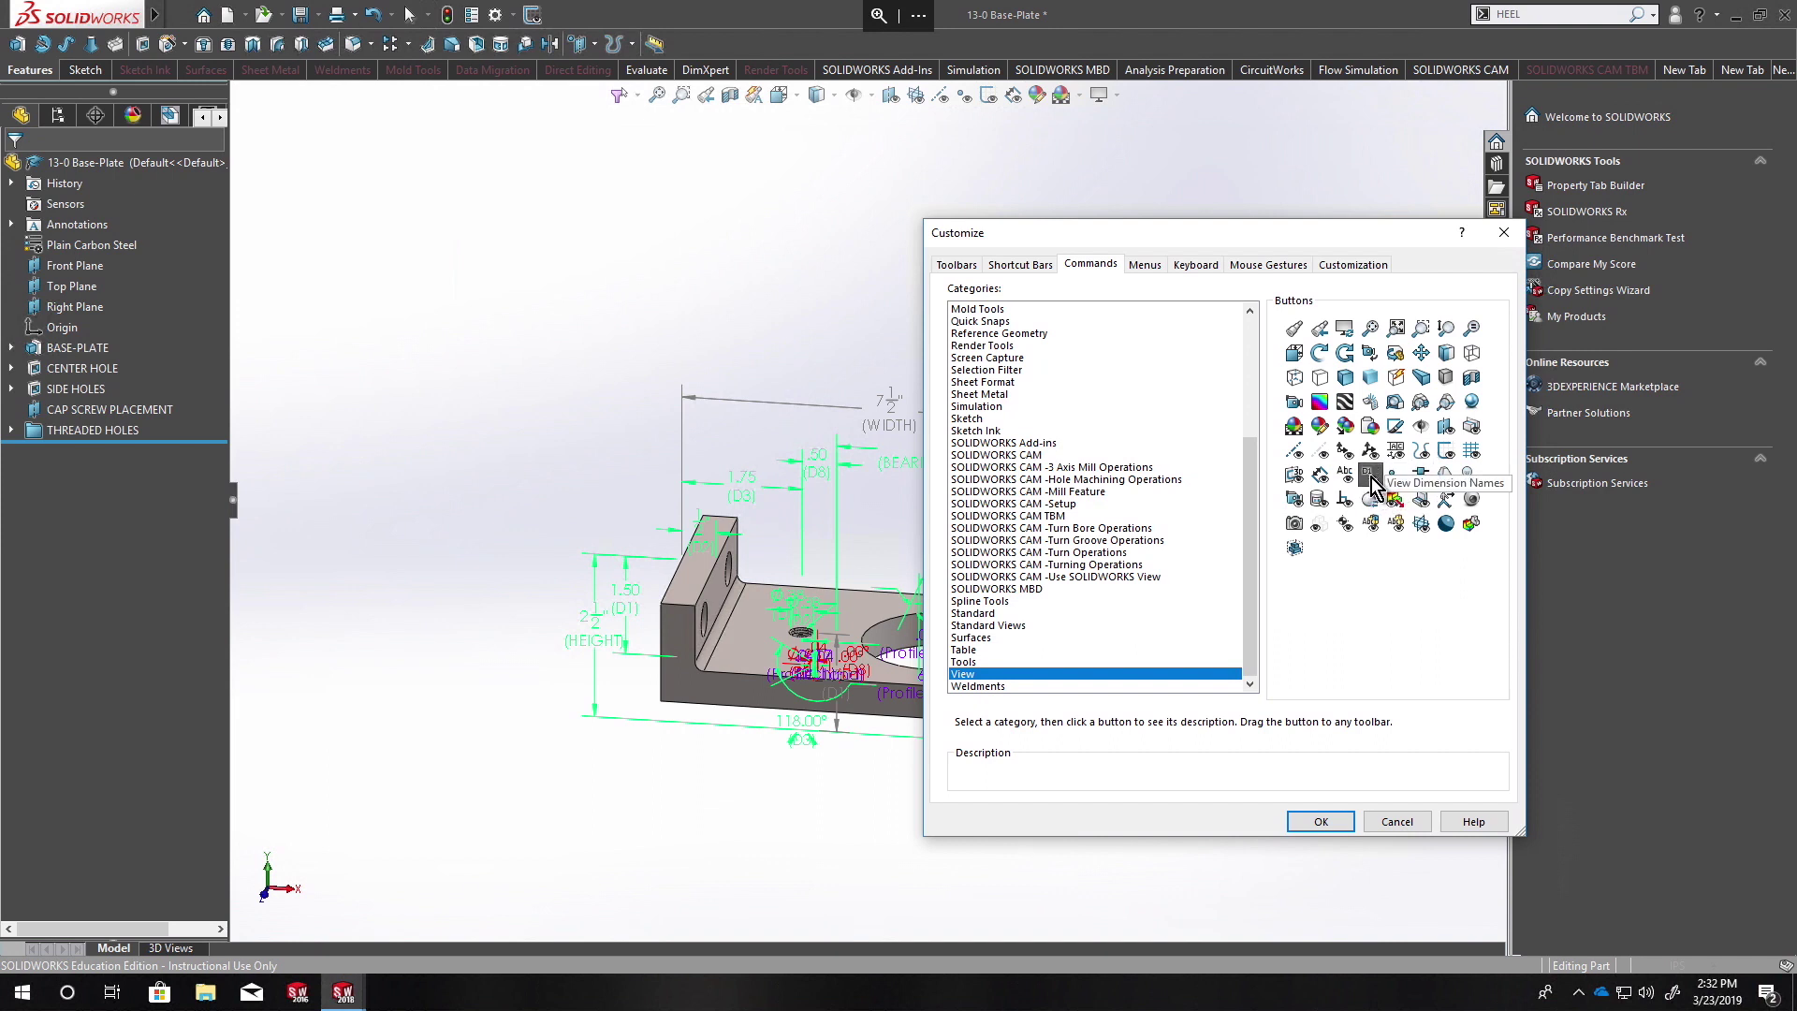
pyautogui.moveTo(1369, 473)
pyautogui.mouseDown()
pyautogui.moveTo(1006, 148)
pyautogui.moveTo(1015, 103)
pyautogui.moveTo(1003, 113)
pyautogui.moveTo(1030, 99)
pyautogui.mouseUp()
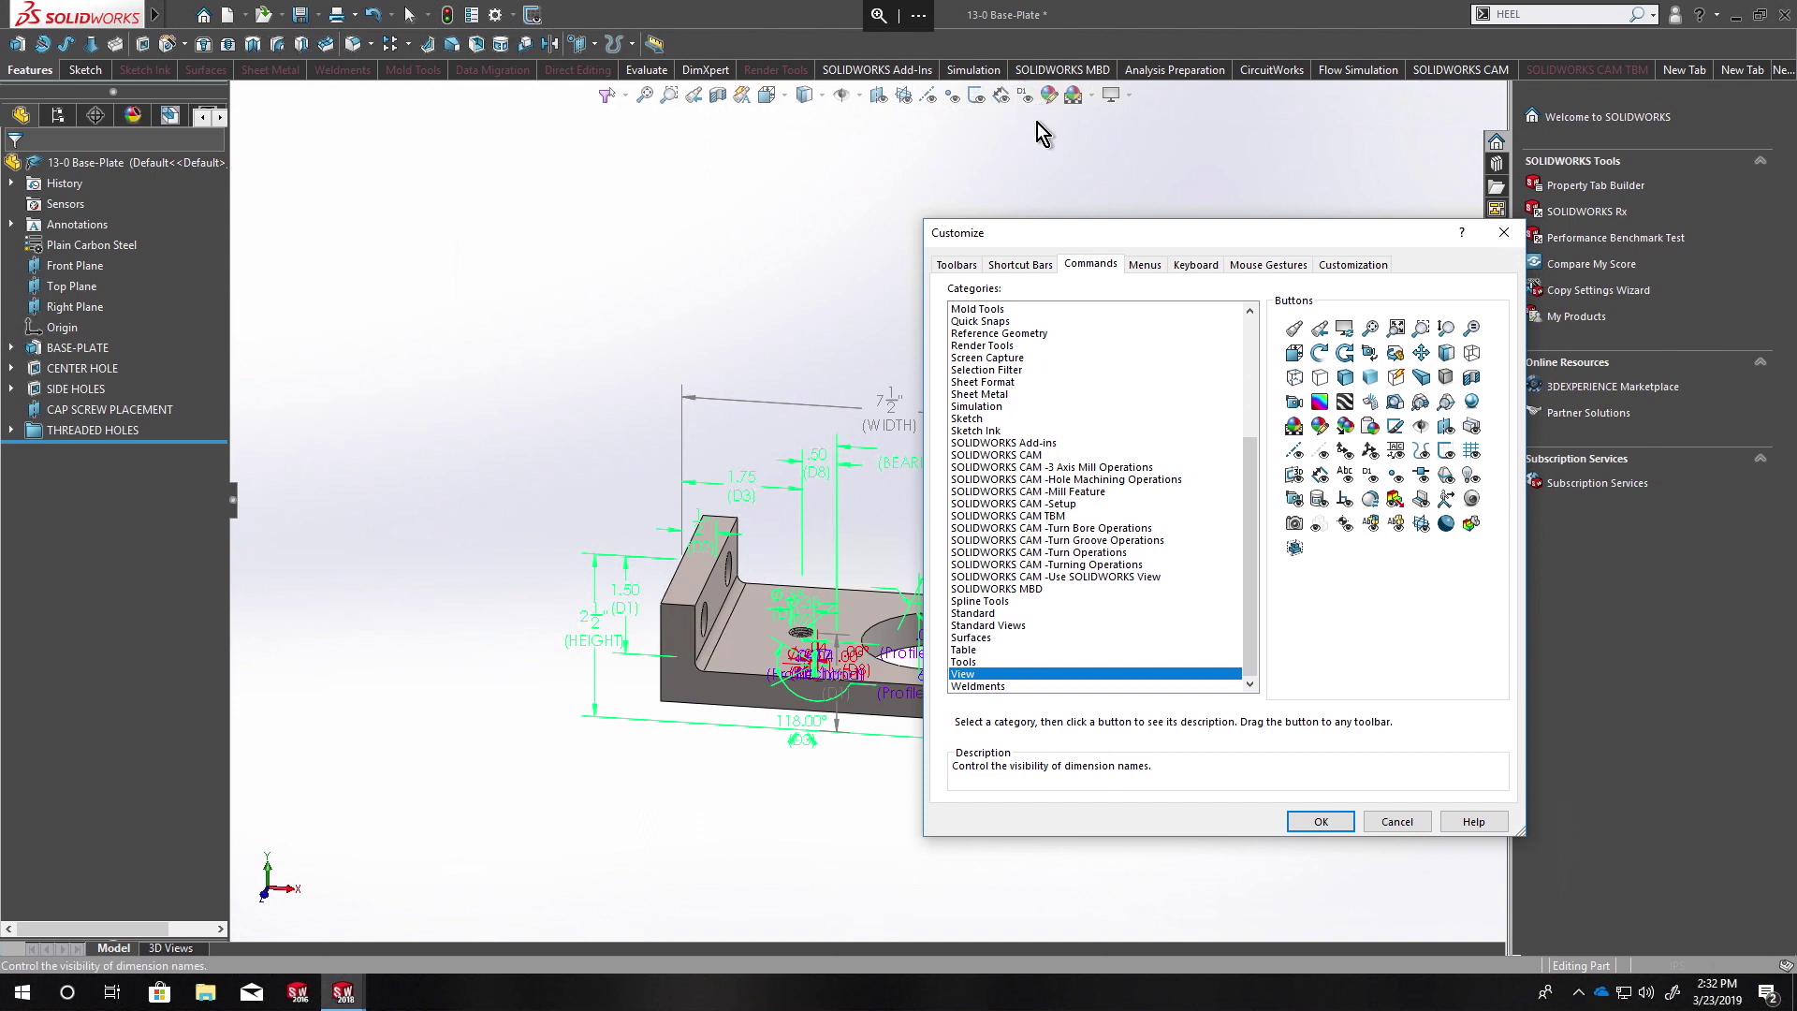
pyautogui.click(1318, 820)
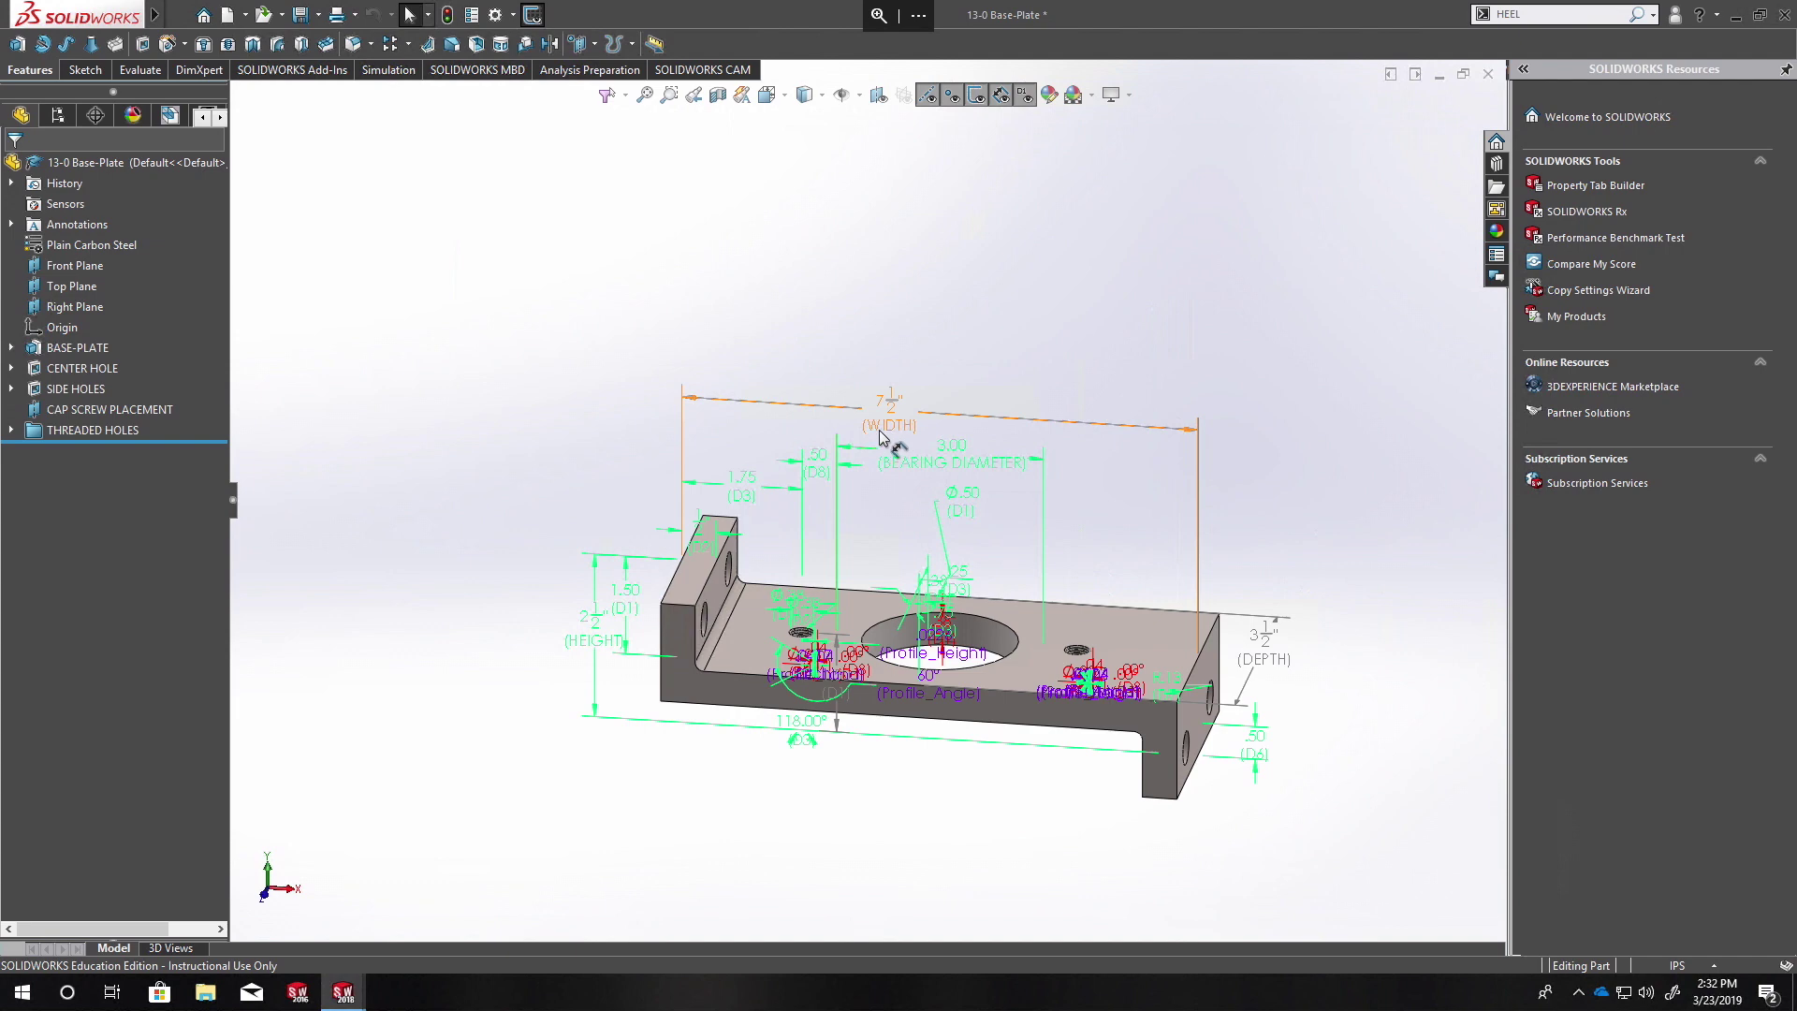
pyautogui.click(1025, 97)
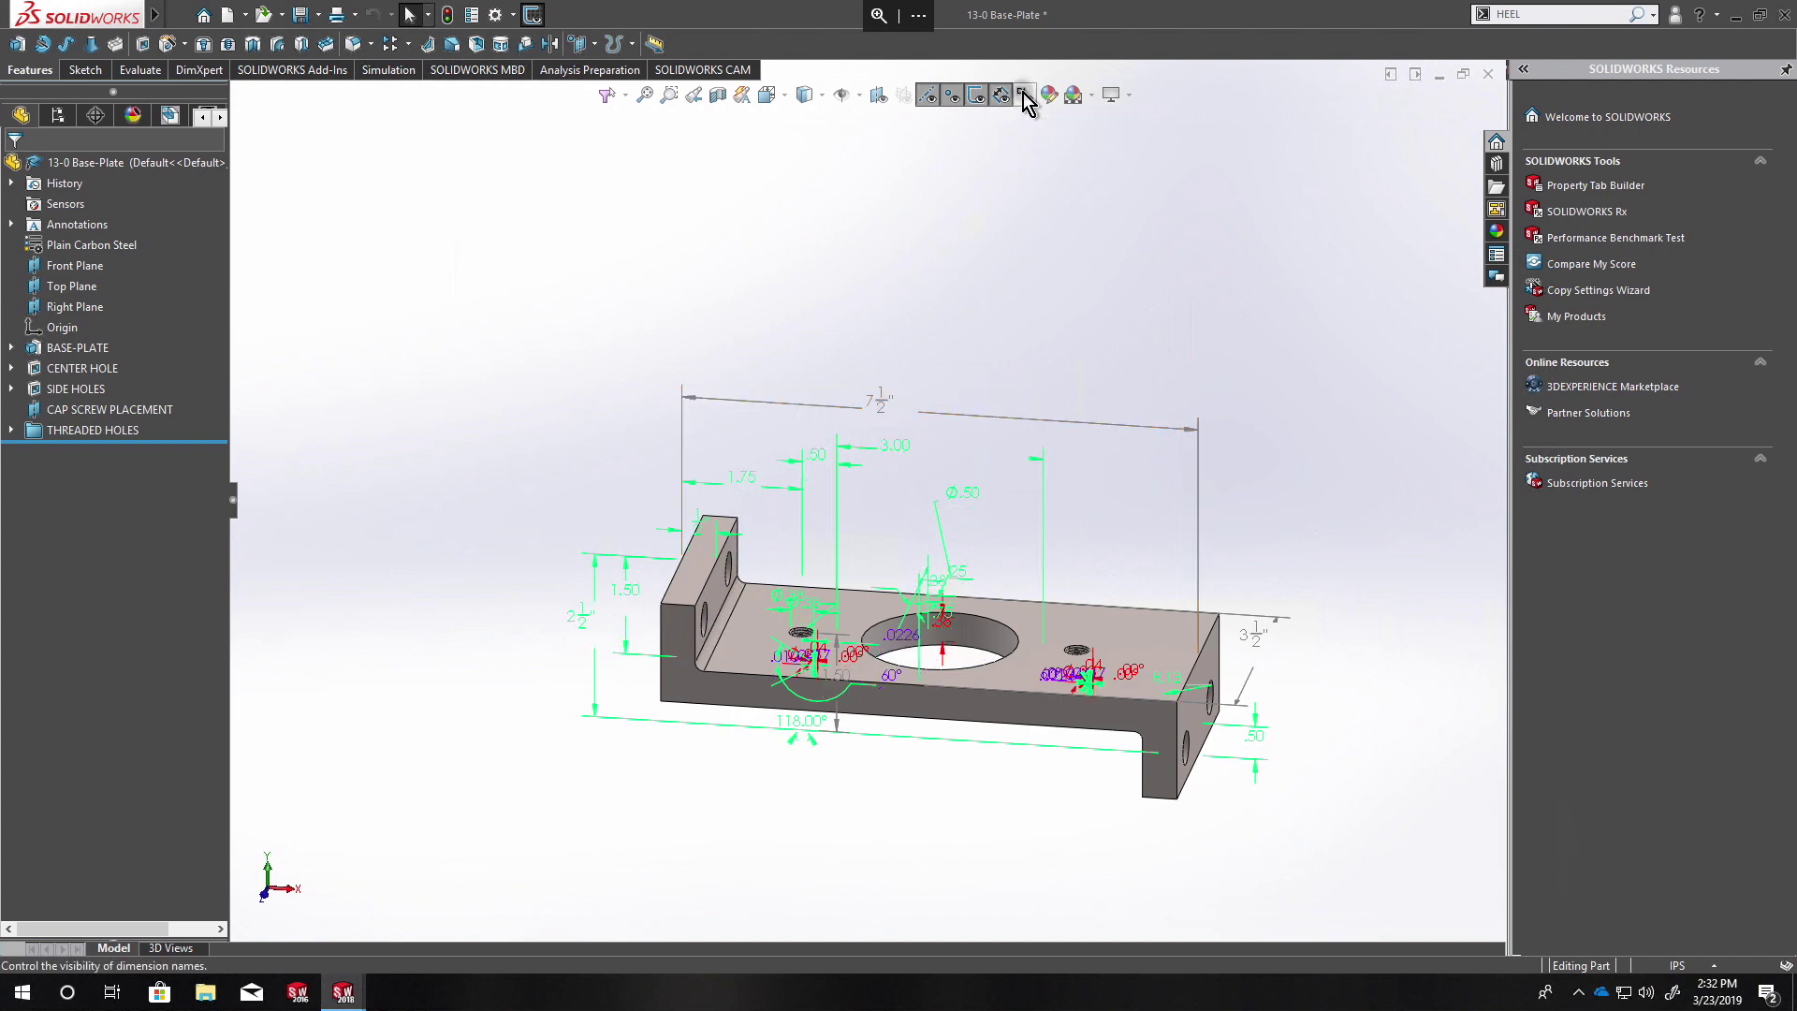
# Step: Toggle the display of the dimension names on the base-plate model
pyautogui.click(1025, 96)
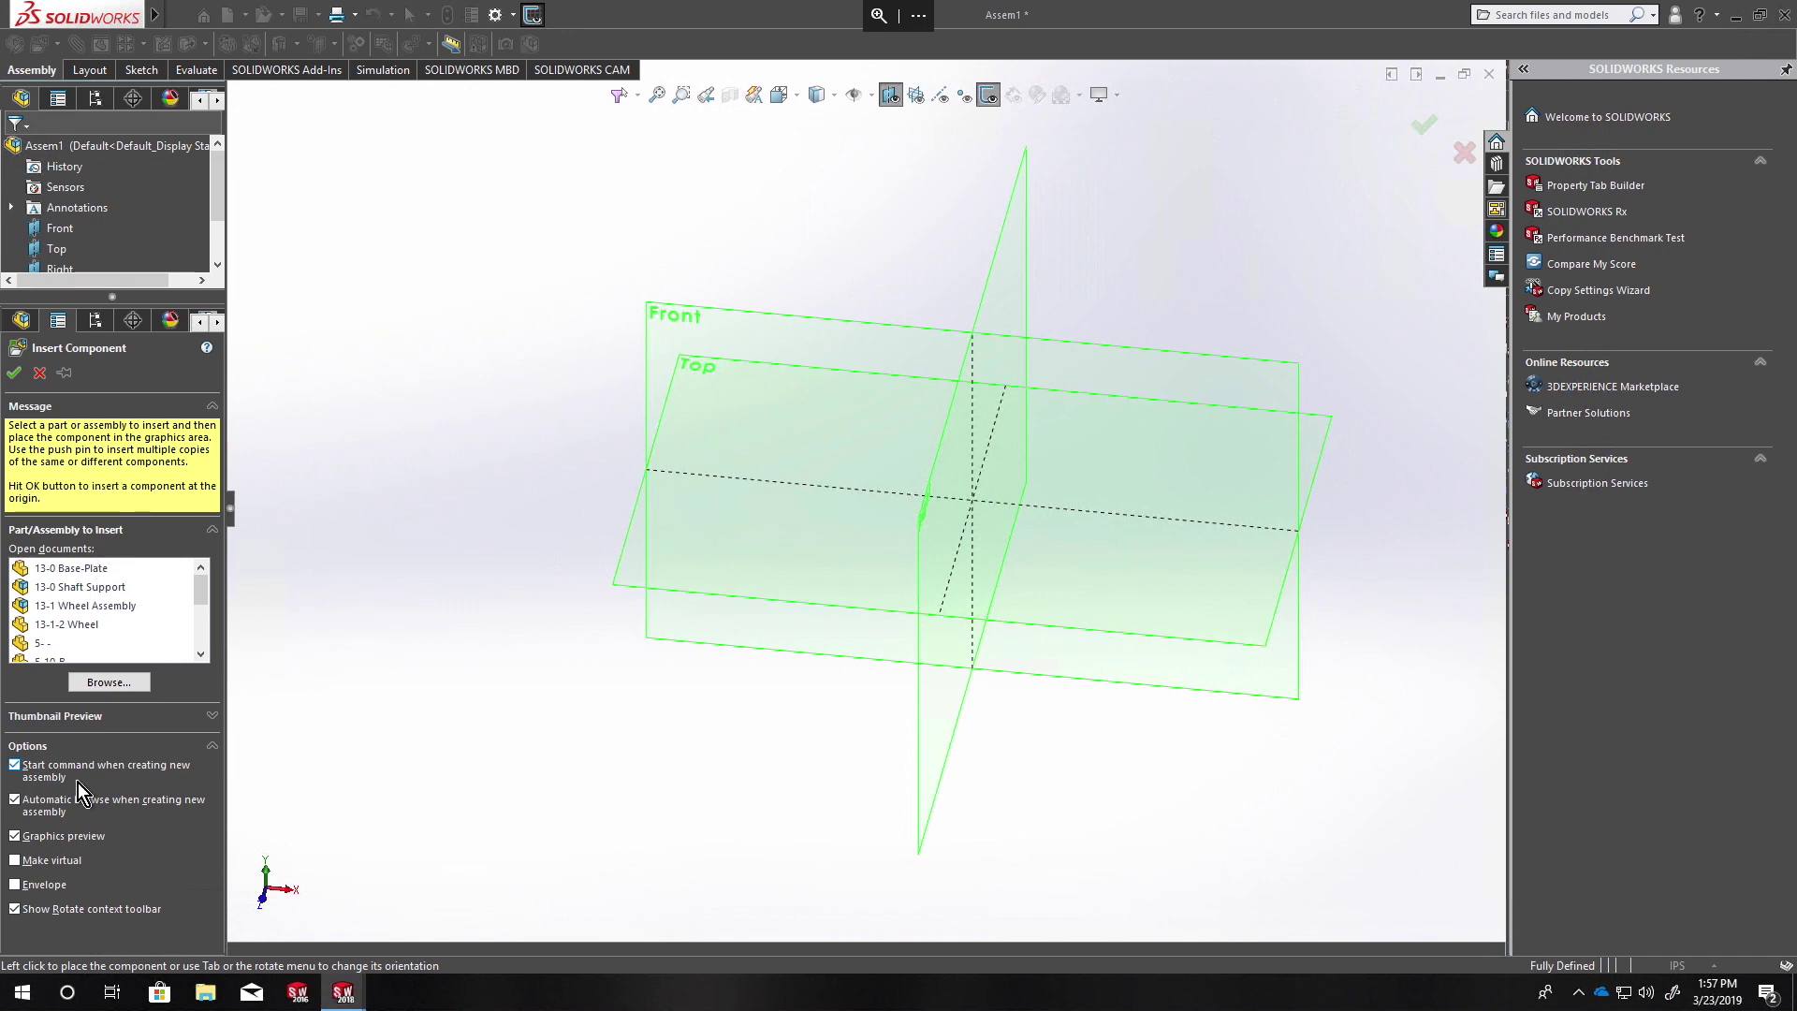
# Step: Insert the 13-0 Base-Plate part into the new assembly, placing it at the assembly origin
pyautogui.click(67, 573)
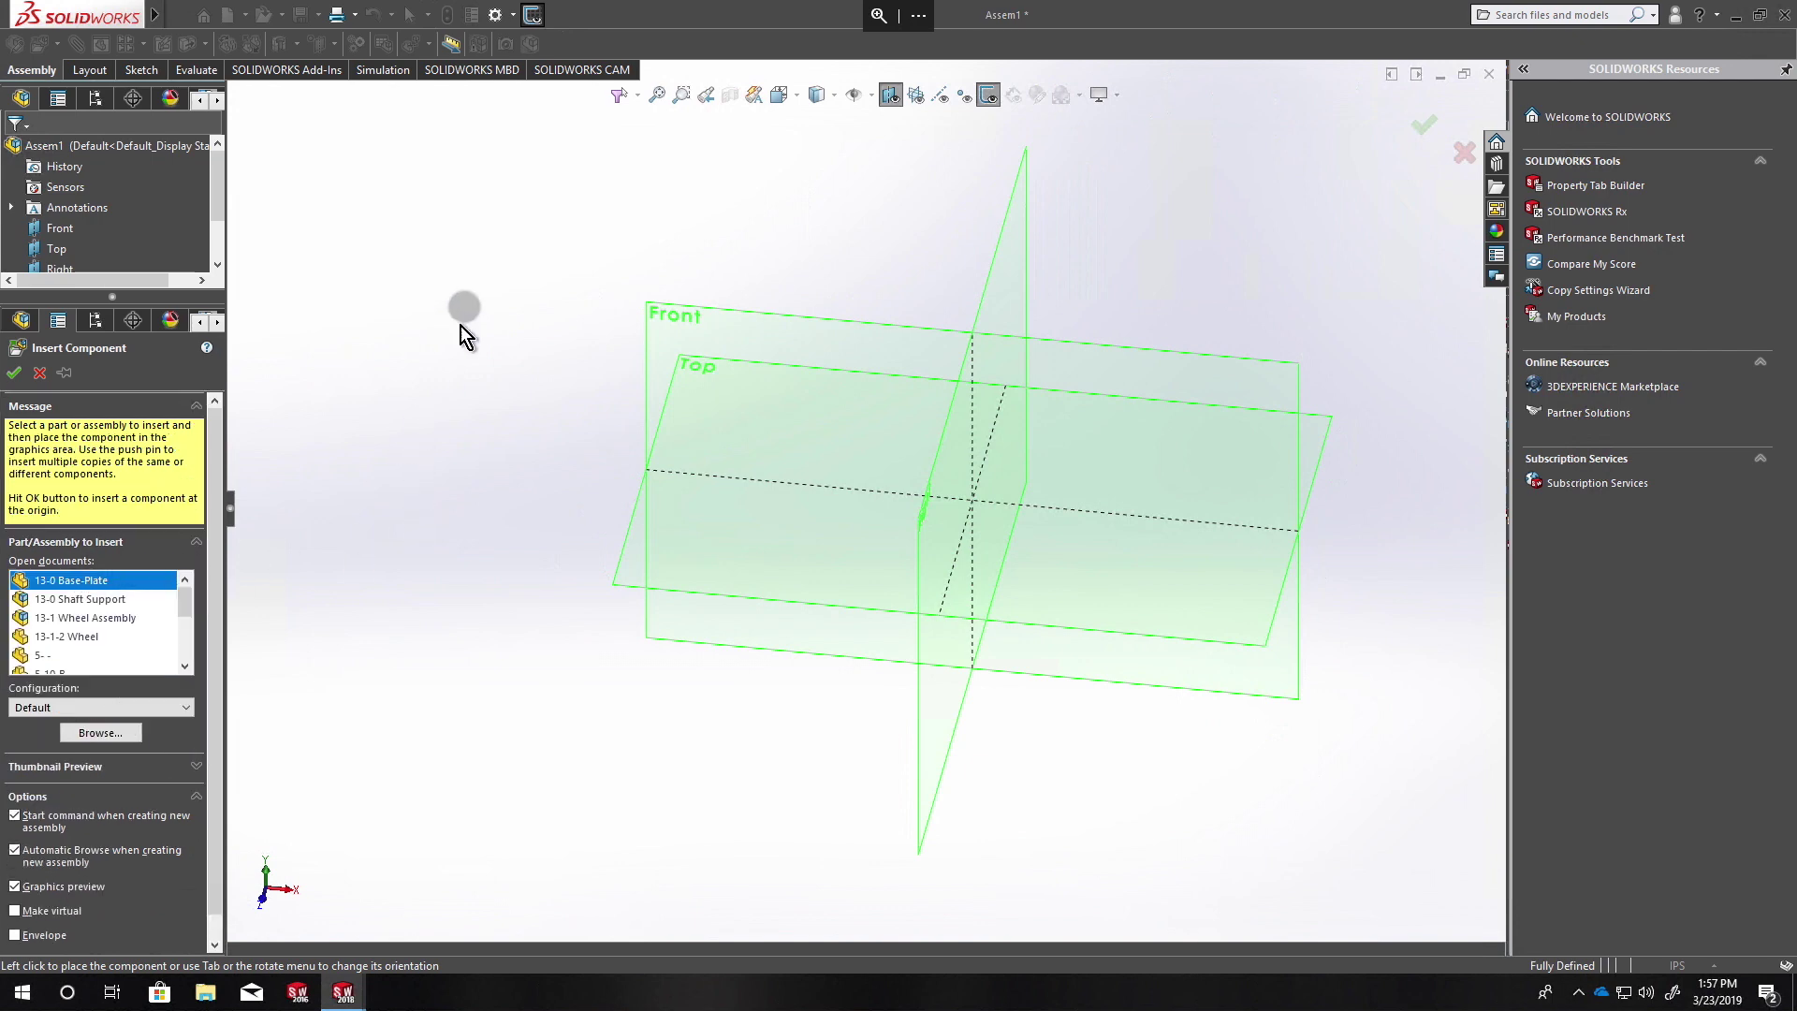
pyautogui.scroll(-3, 562, 421)
pyautogui.scroll(5, 534, 571)
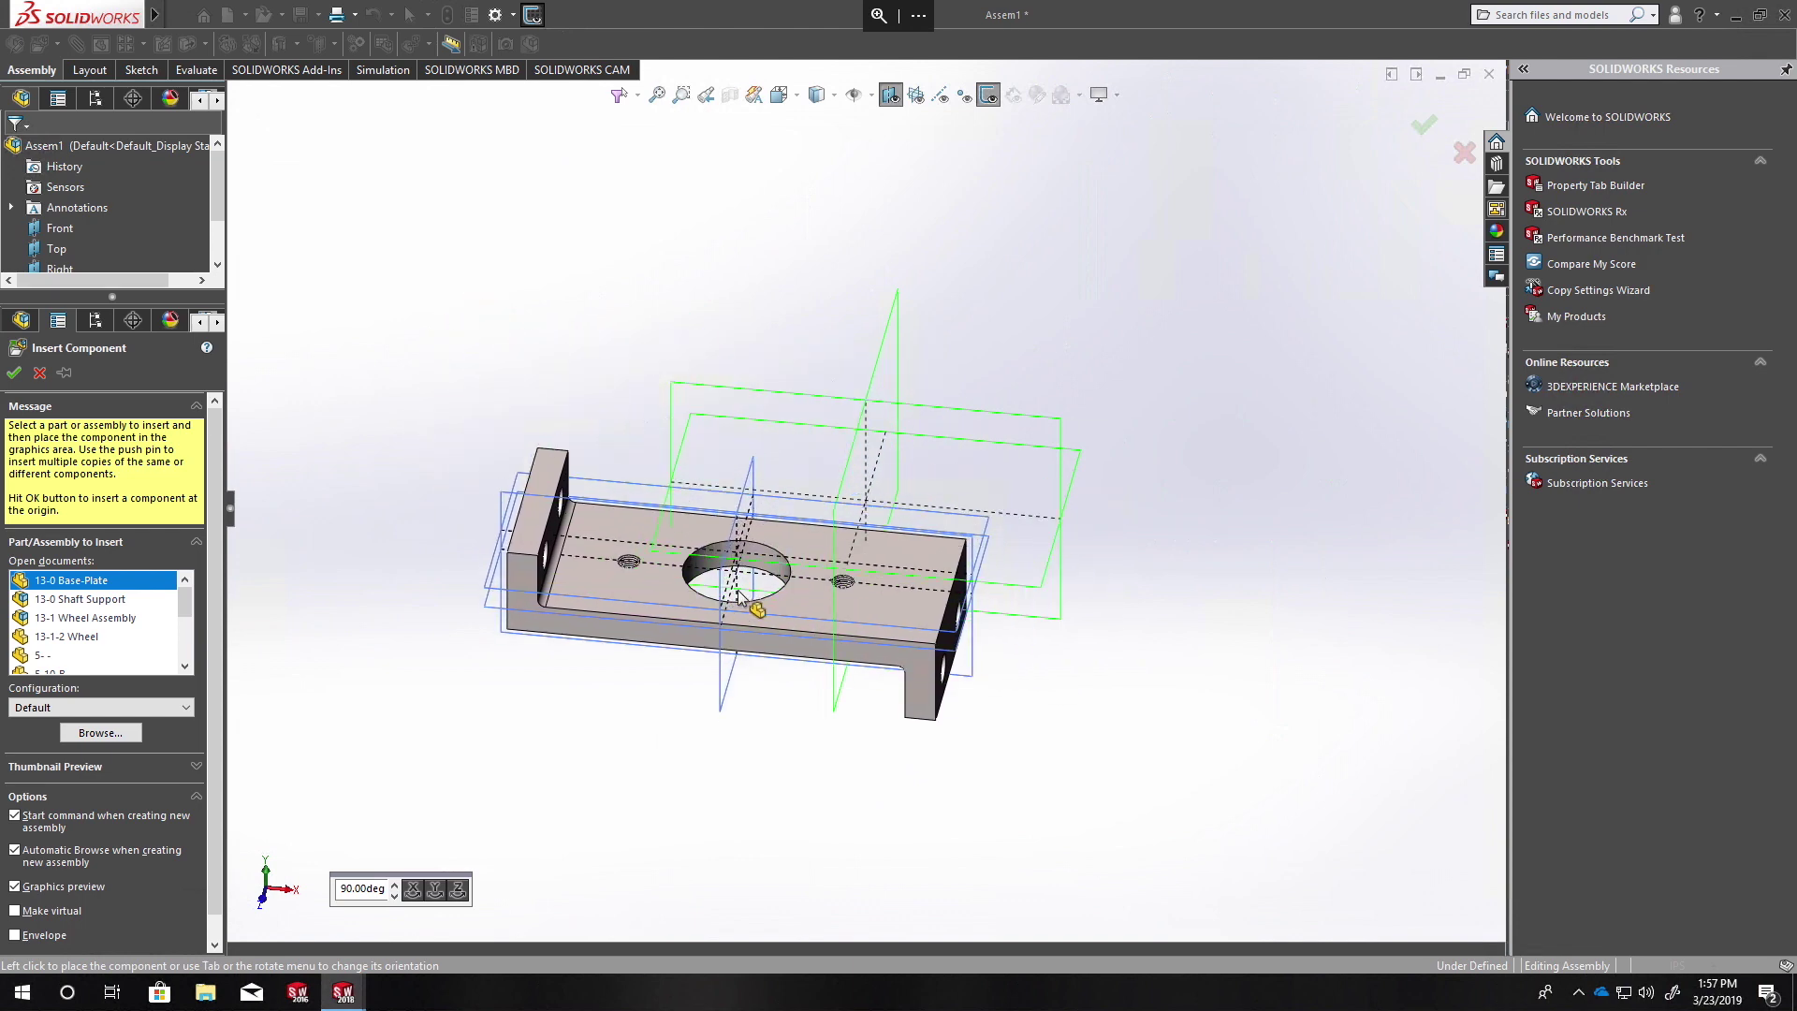
pyautogui.scroll(2, 552, 608)
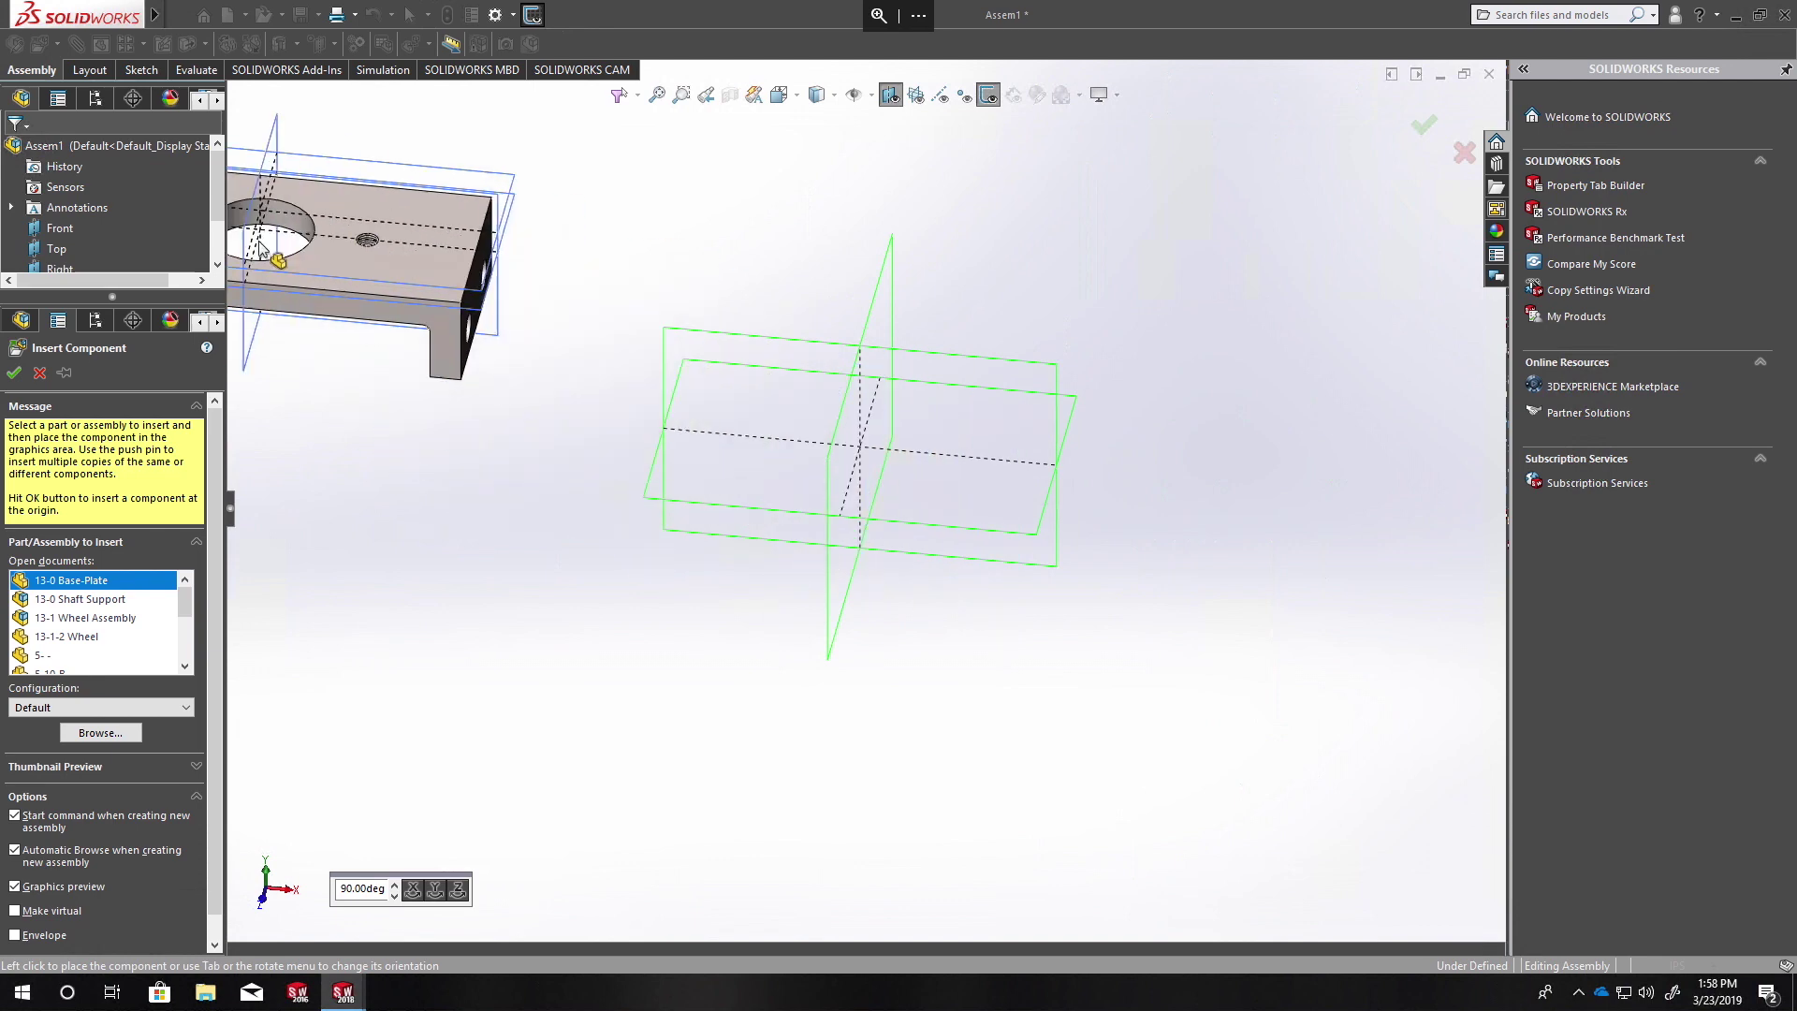
pyautogui.scroll(-1, 217, 187)
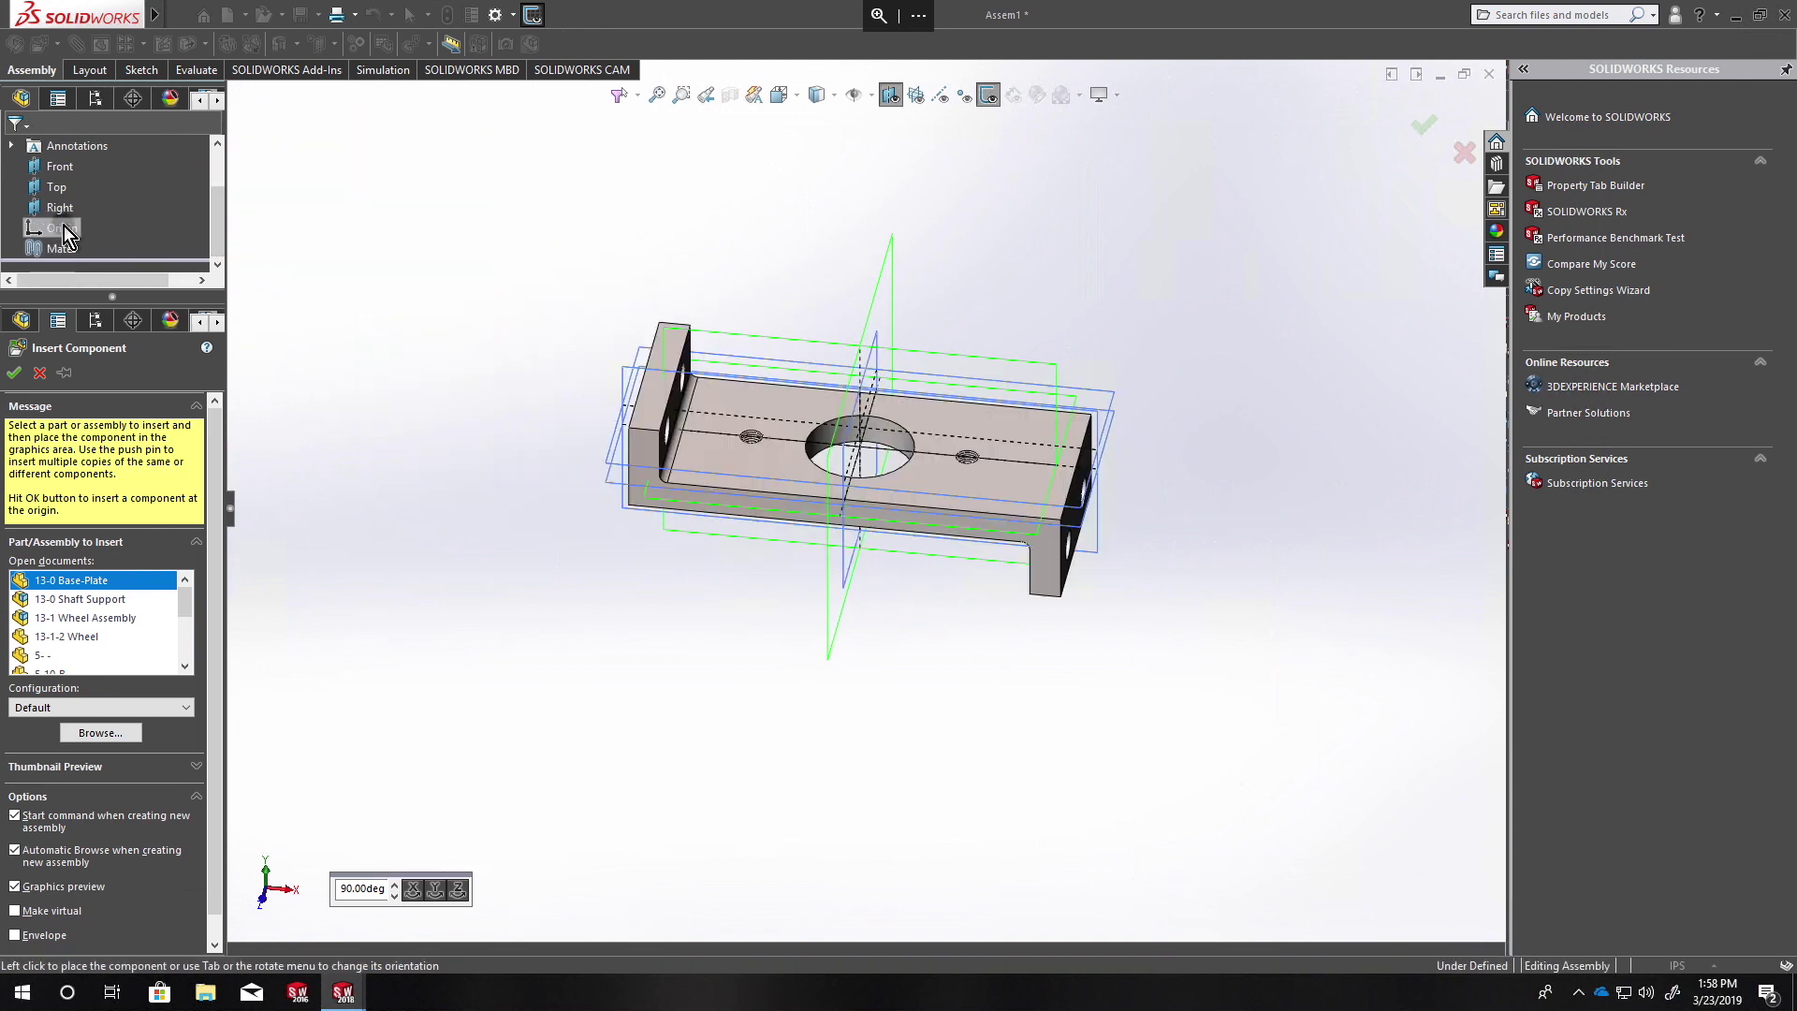
pyautogui.click(66, 228)
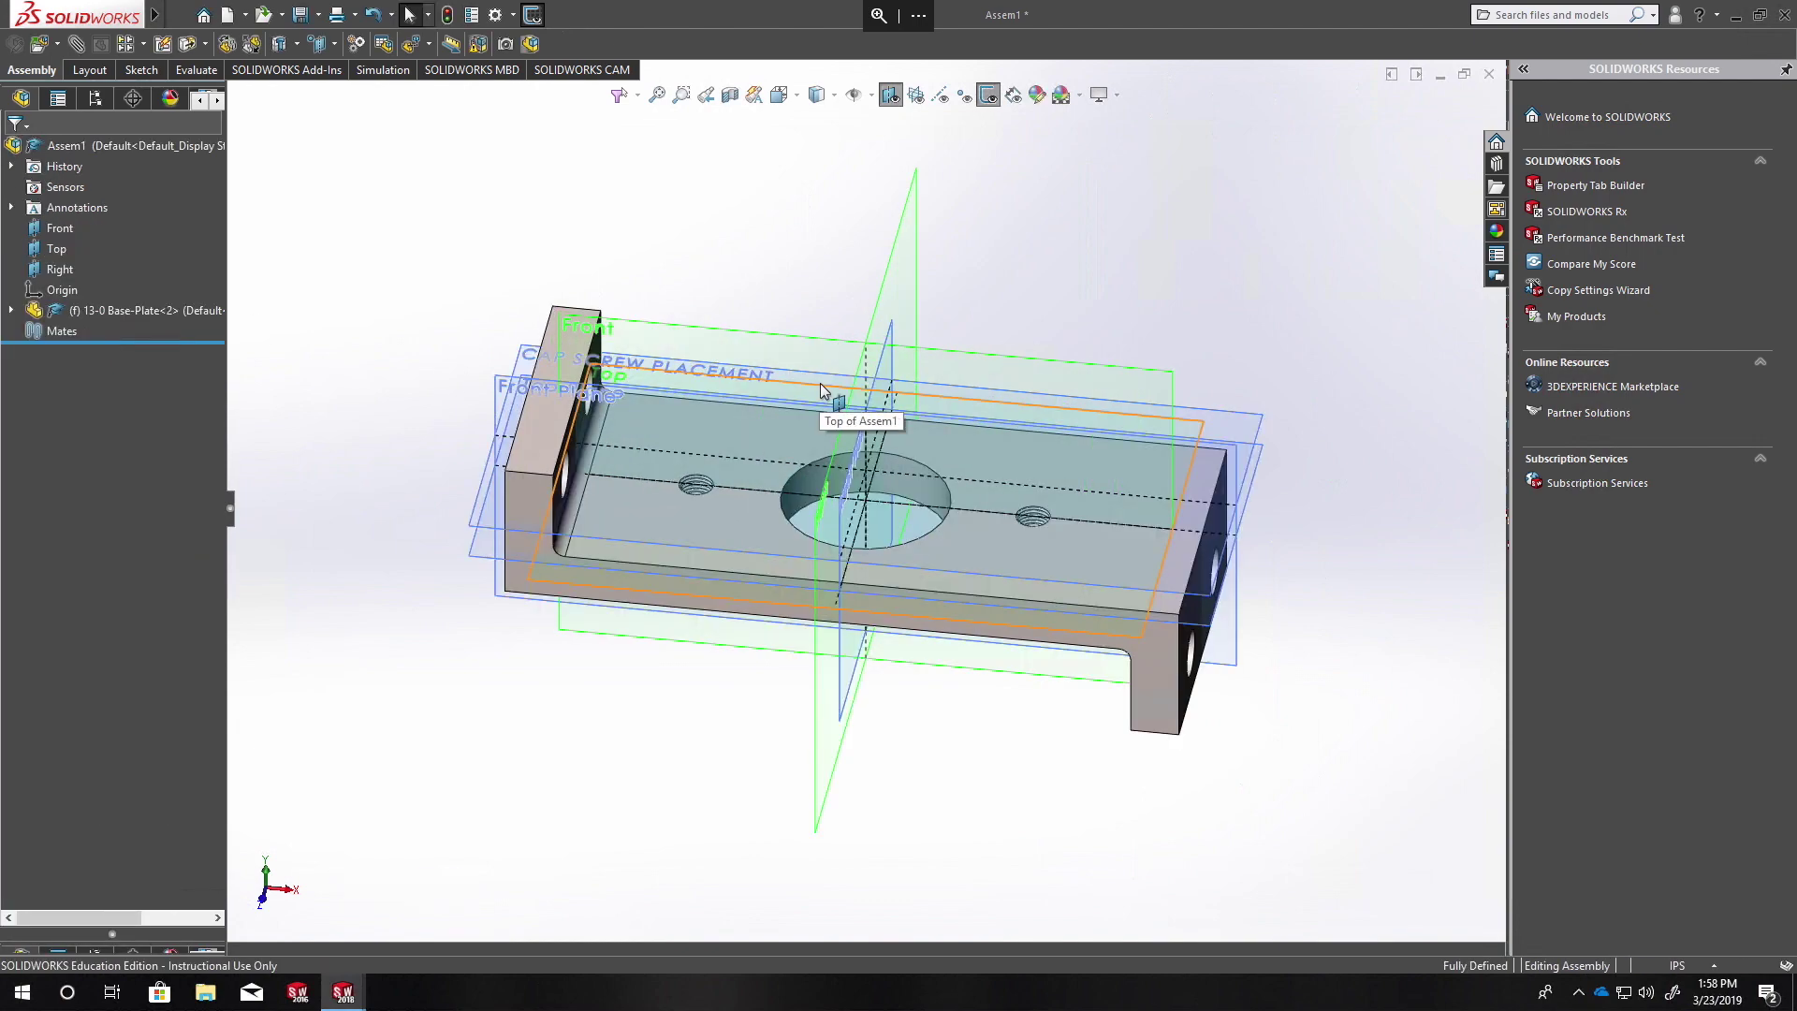
# Step: Start a mate with the base-plate component selected and undock the Mate PropertyManager to the right edge of the graphics area
pyautogui.moveTo(787, 363)
pyautogui.mouseDown(button='middle')
pyautogui.moveTo(726, 289)
pyautogui.moveTo(874, 253)
pyautogui.moveTo(795, 305)
pyautogui.moveTo(847, 342)
pyautogui.mouseUp(button='middle')
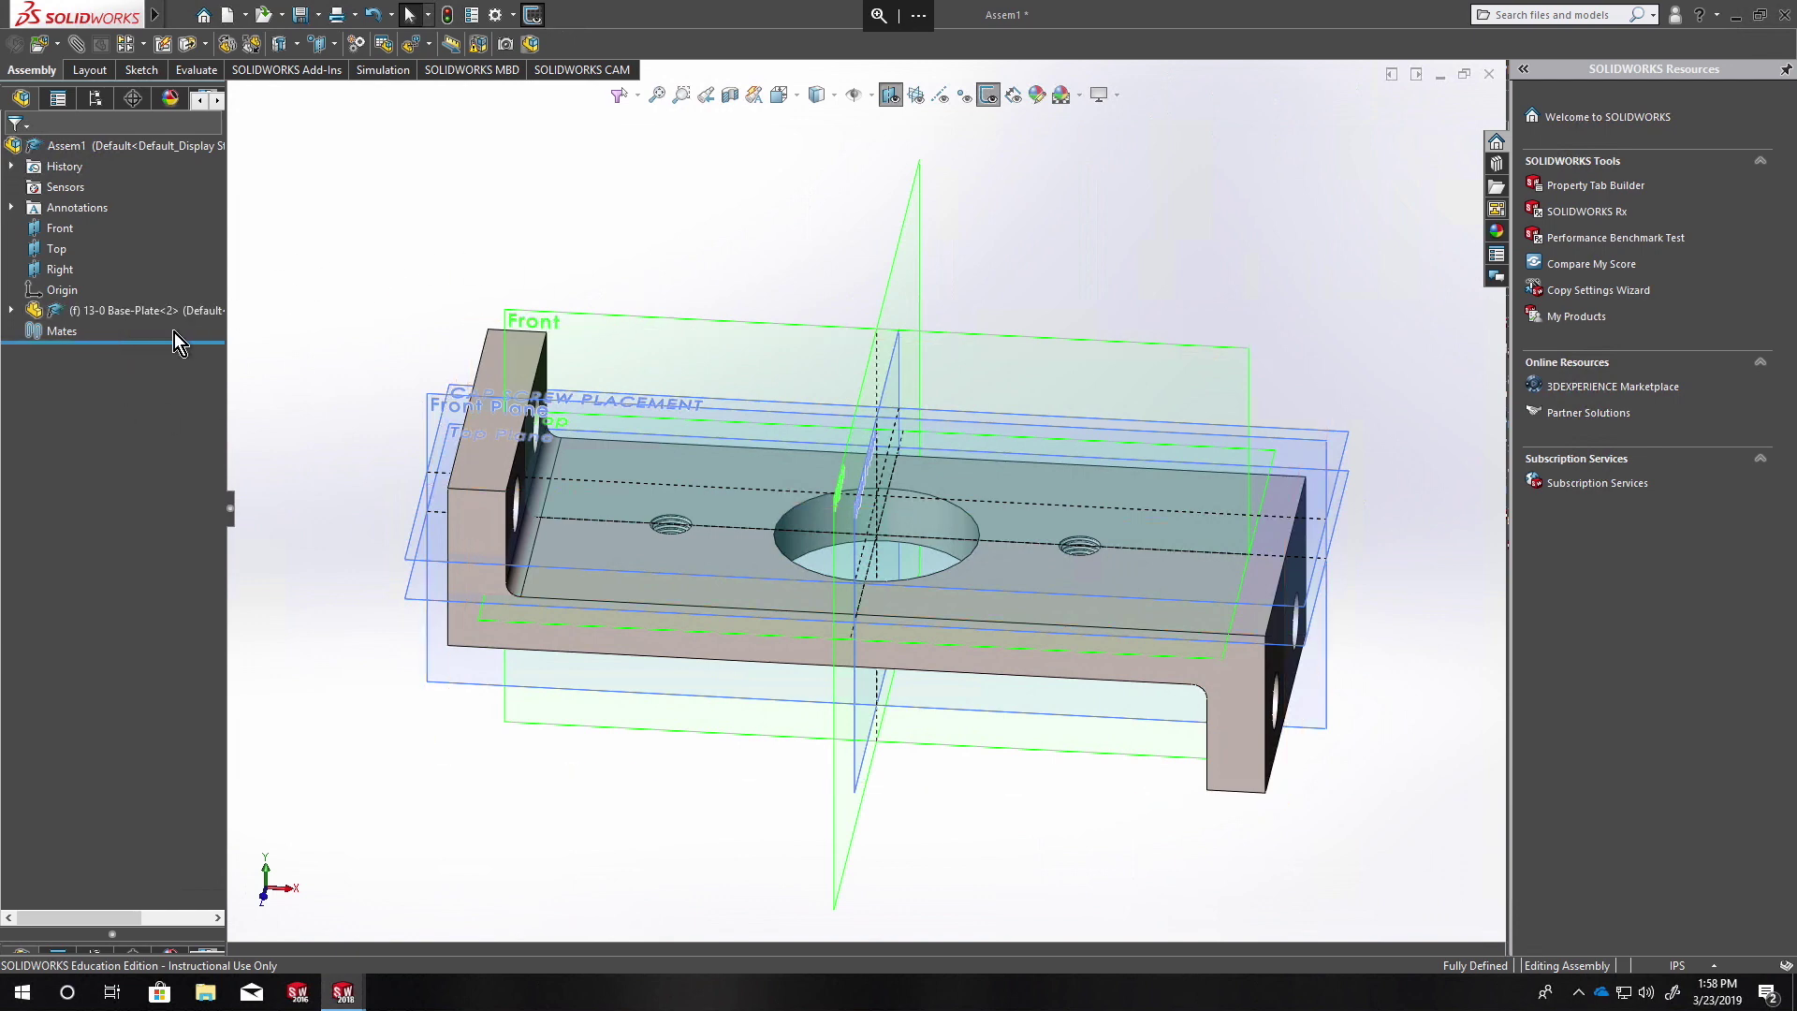
pyautogui.rightClick(129, 312)
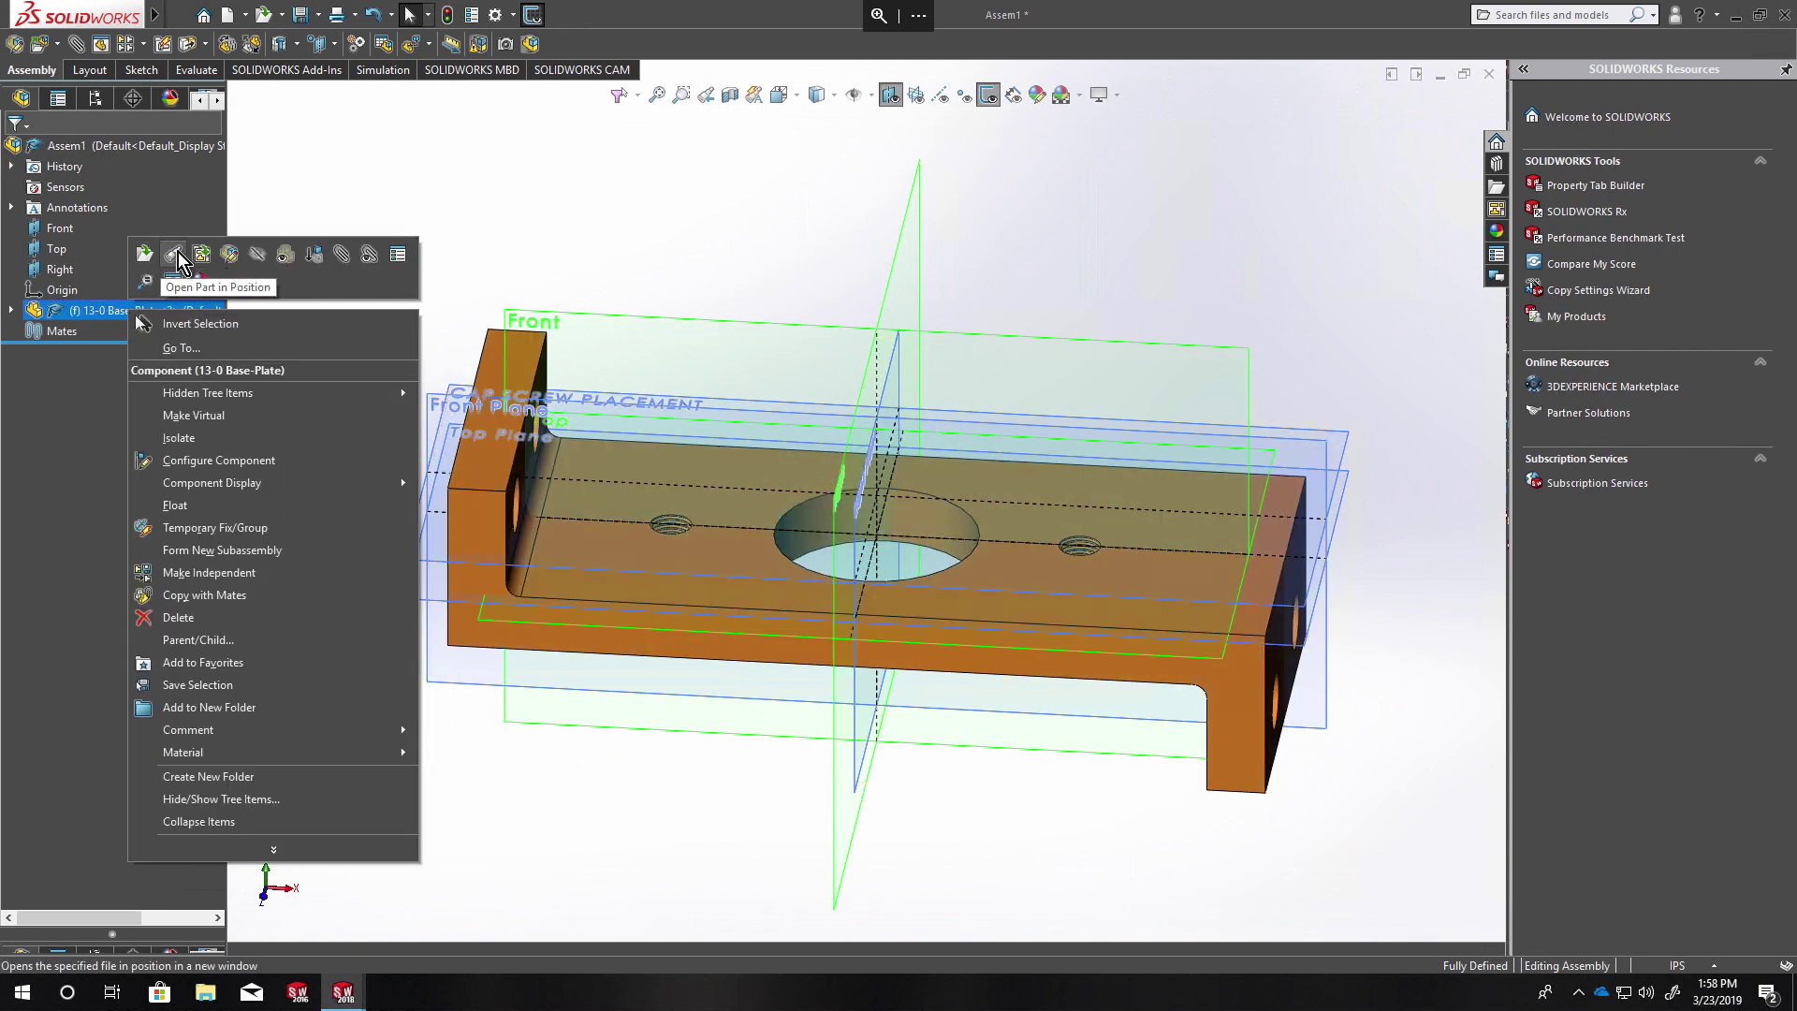
pyautogui.click(229, 255)
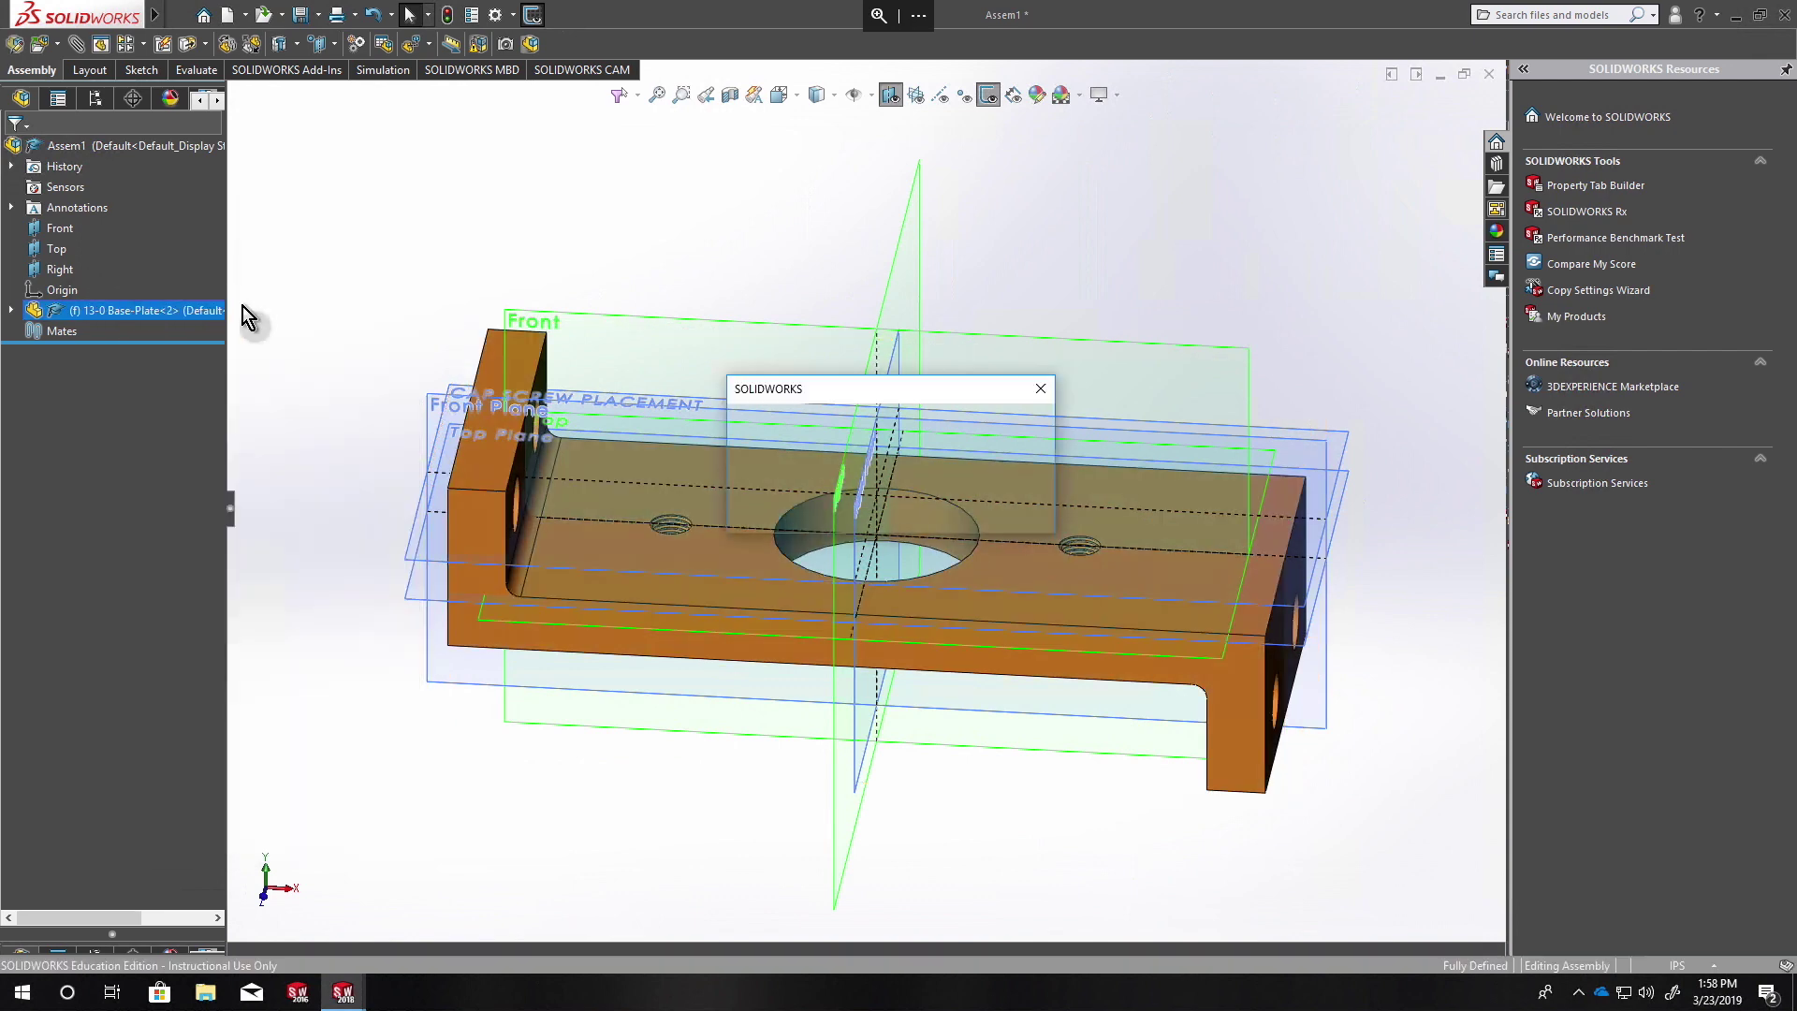
pyautogui.click(1011, 513)
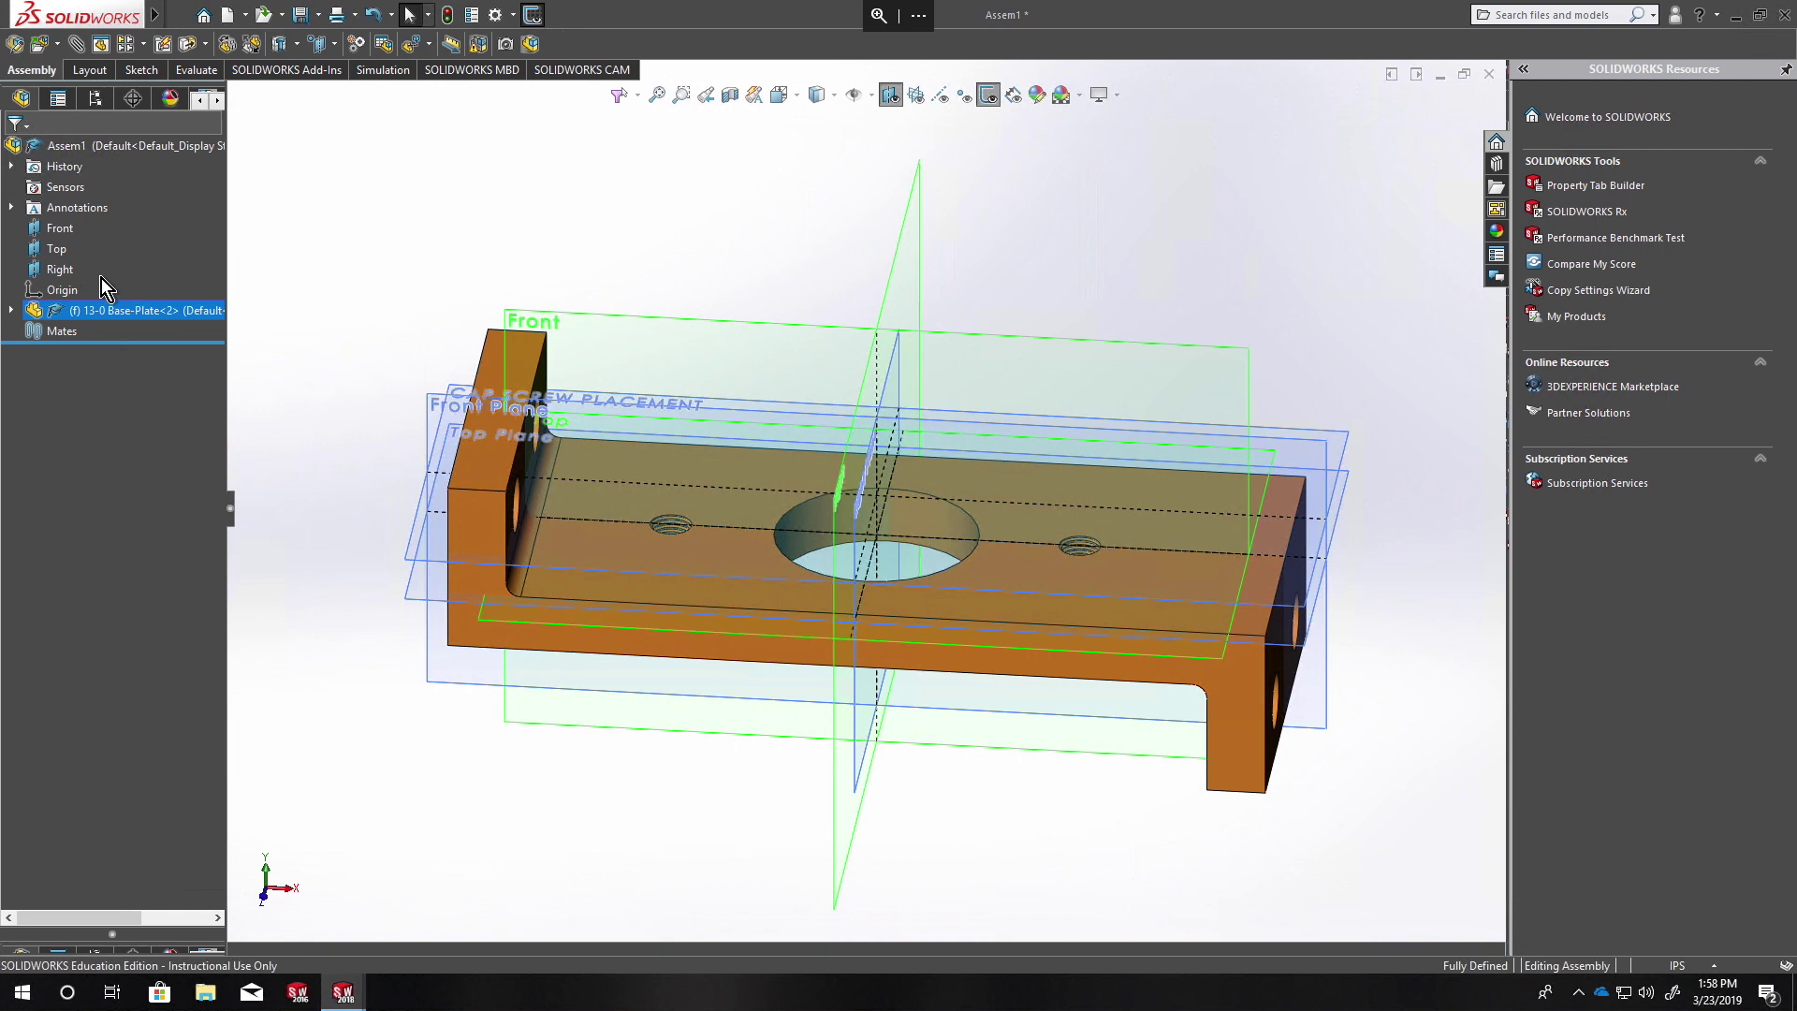
pyautogui.rightClick(111, 317)
pyautogui.click(285, 194)
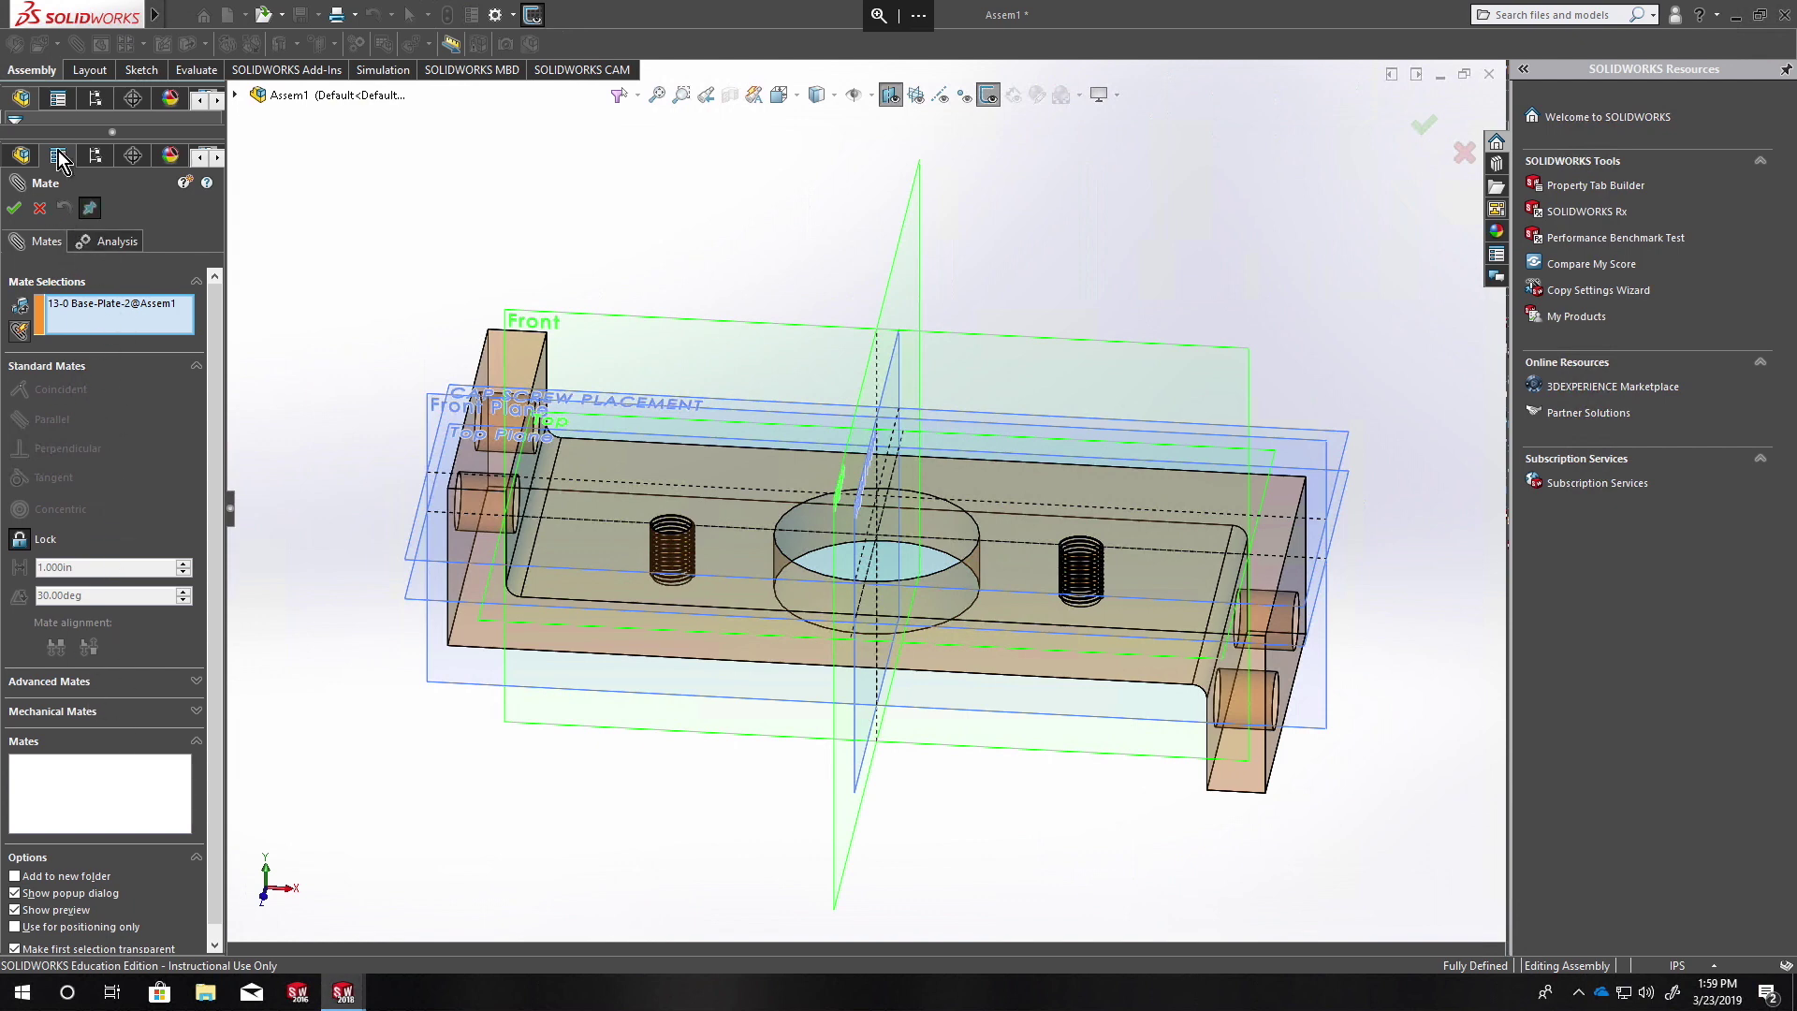
pyautogui.moveTo(120, 150); pyautogui.dragTo(1451, 913)
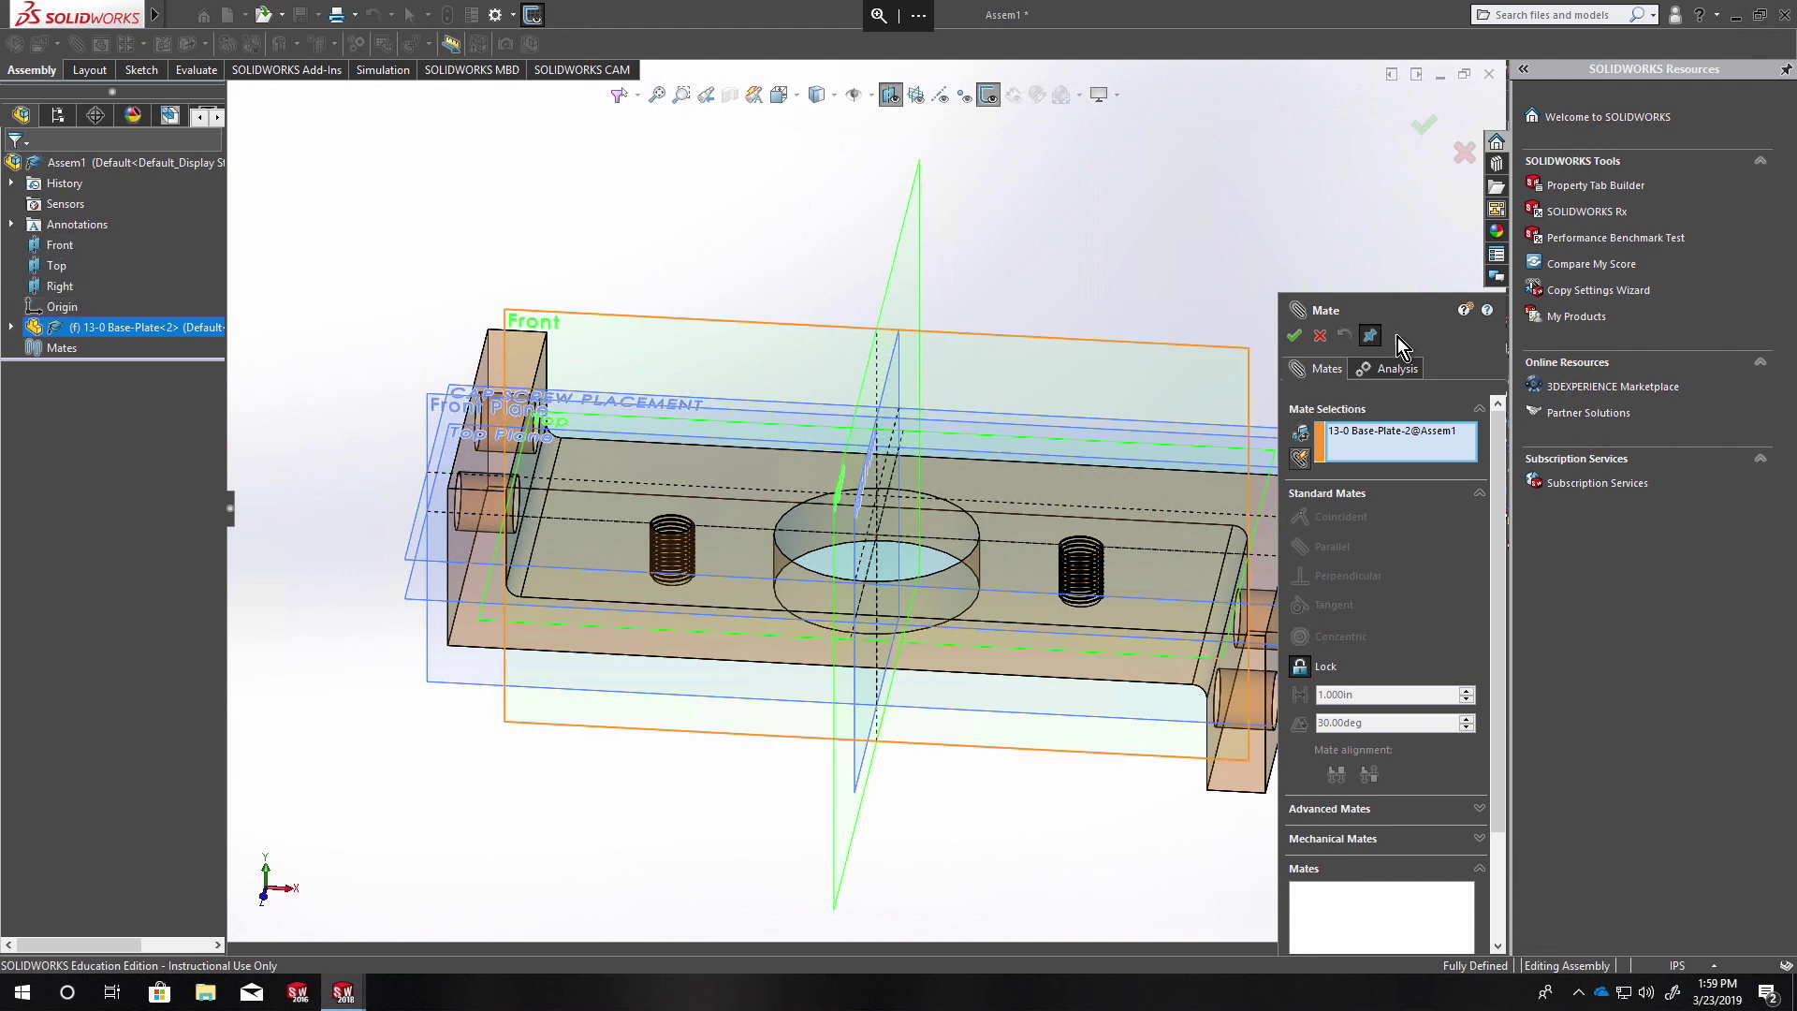
# Step: Dock the Mate PropertyManager back below a split FeatureManager tree and expand the flyout assembly tree
pyautogui.moveTo(1324, 313); pyautogui.dragTo(314, 122)
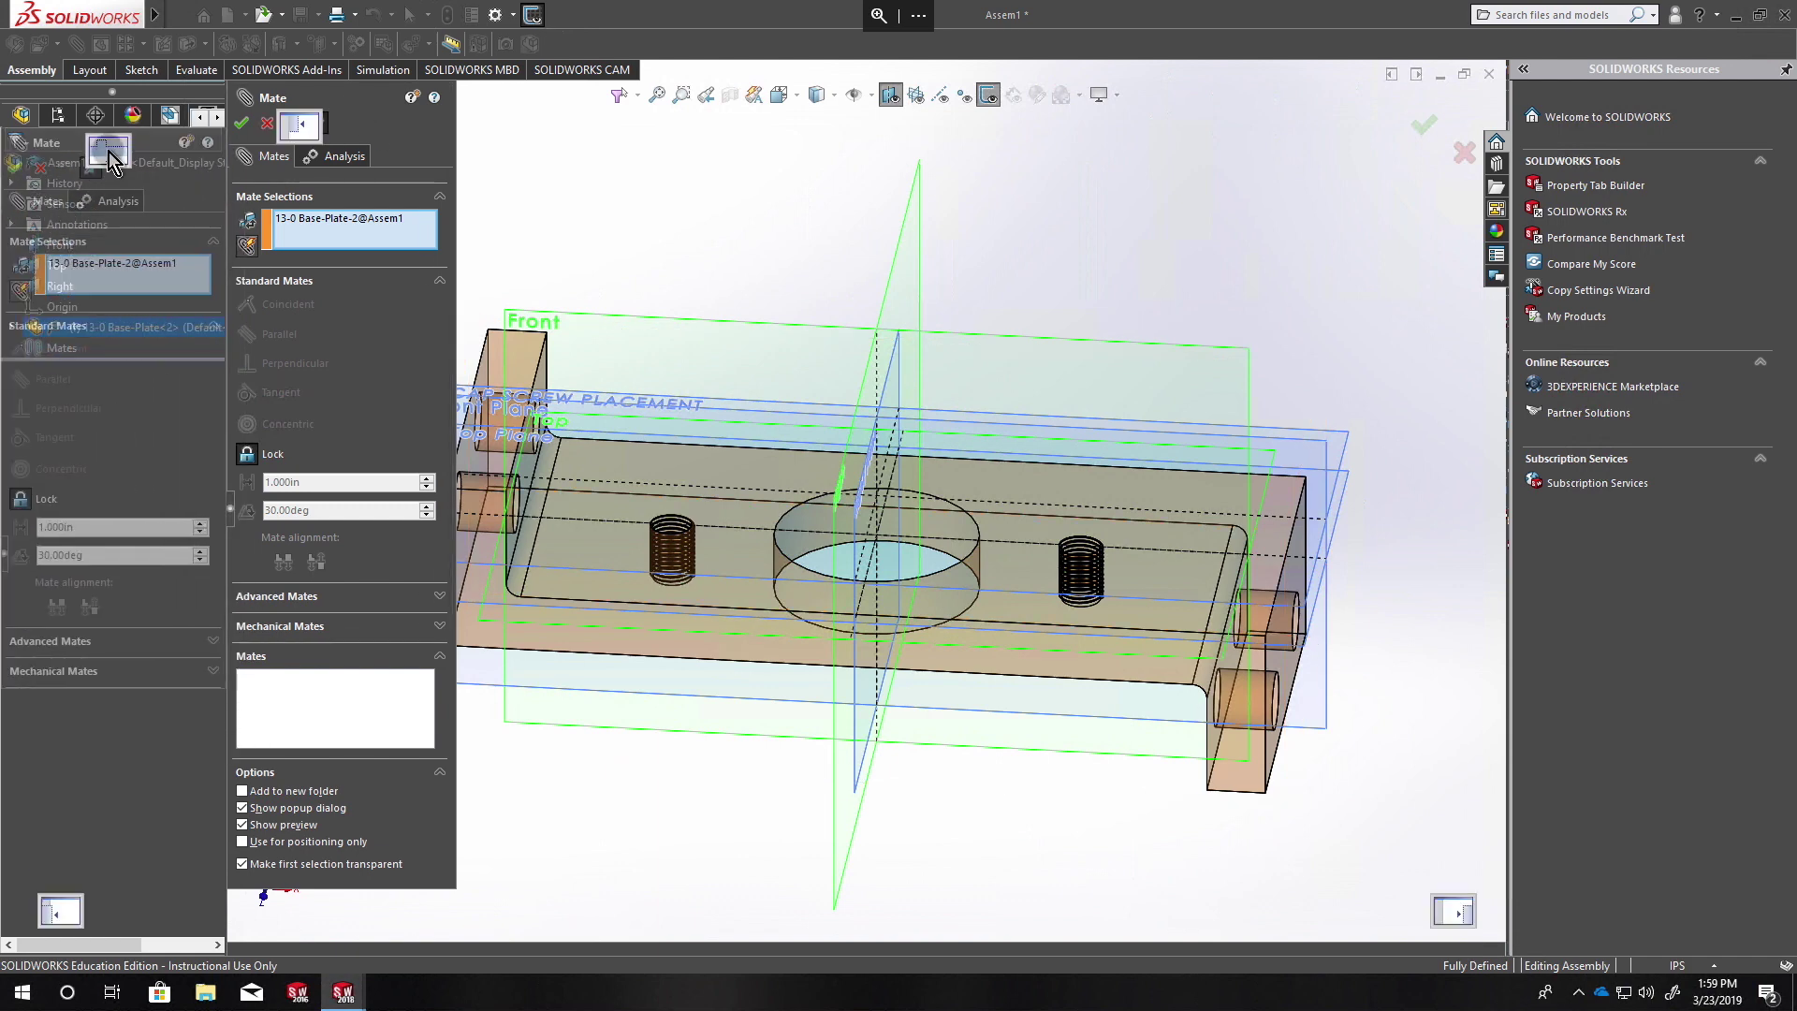
pyautogui.moveTo(119, 91); pyautogui.dragTo(112, 436)
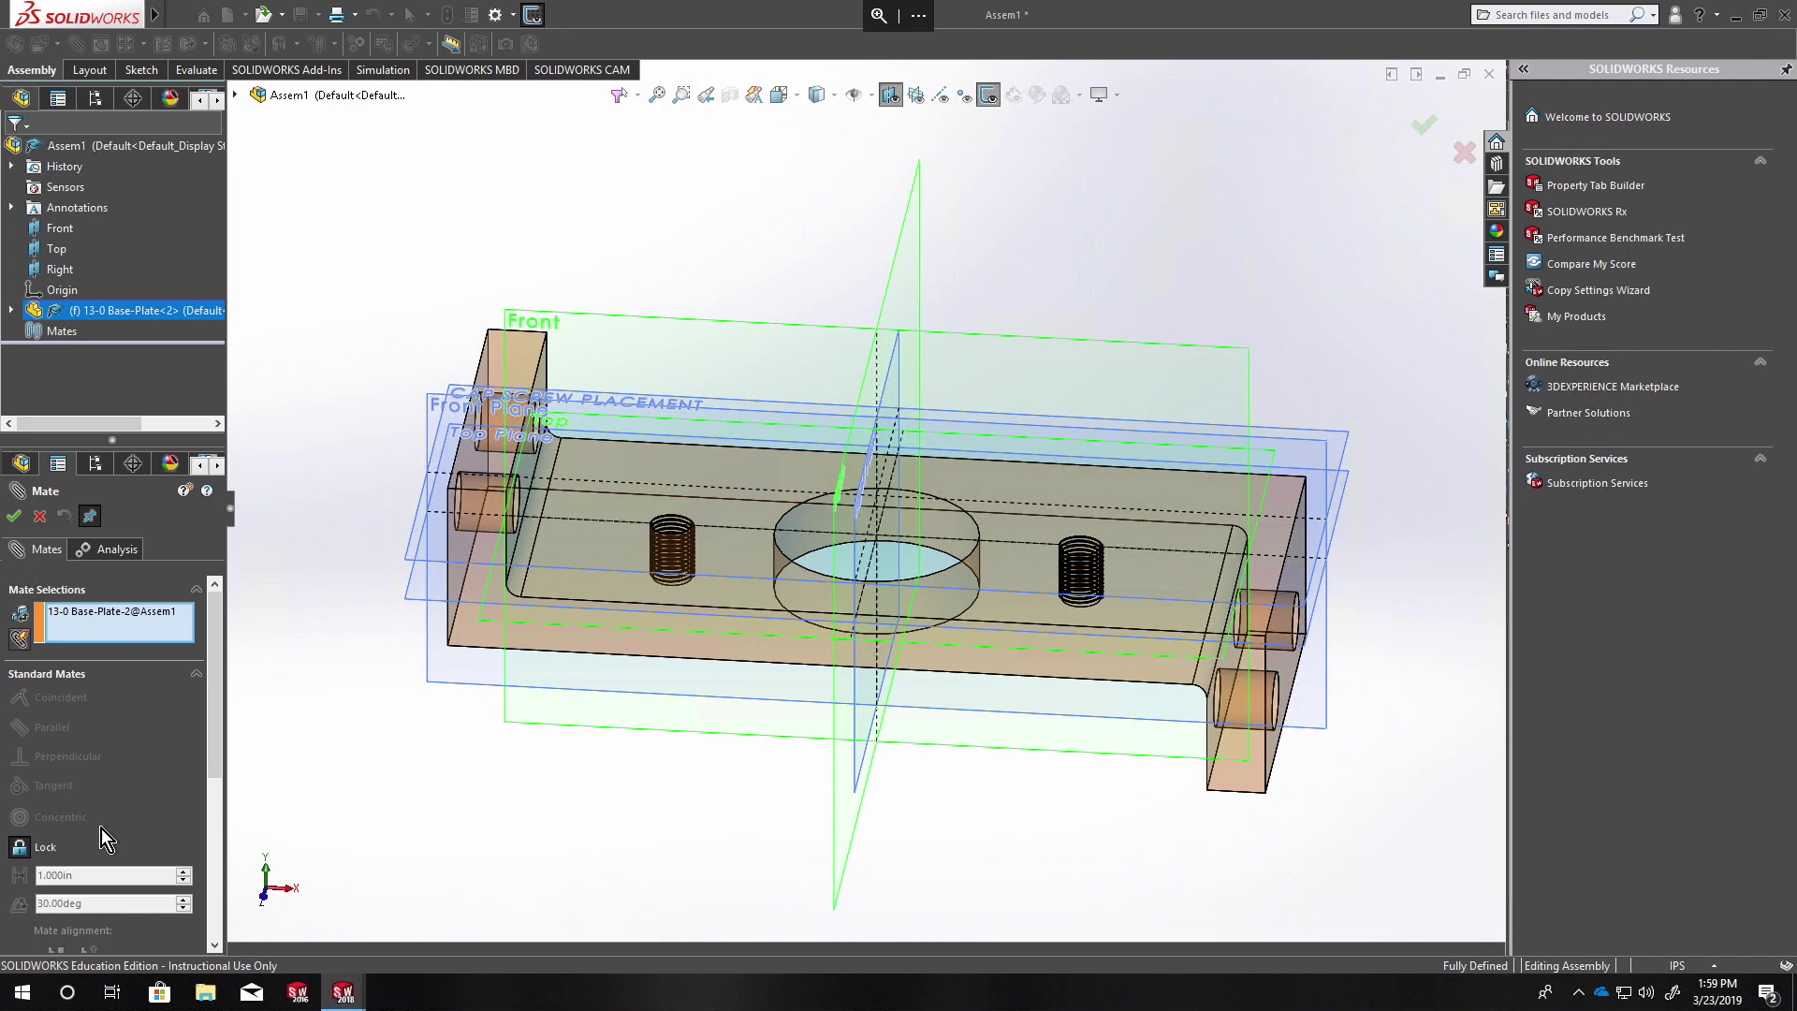
pyautogui.click(98, 517)
pyautogui.click(236, 95)
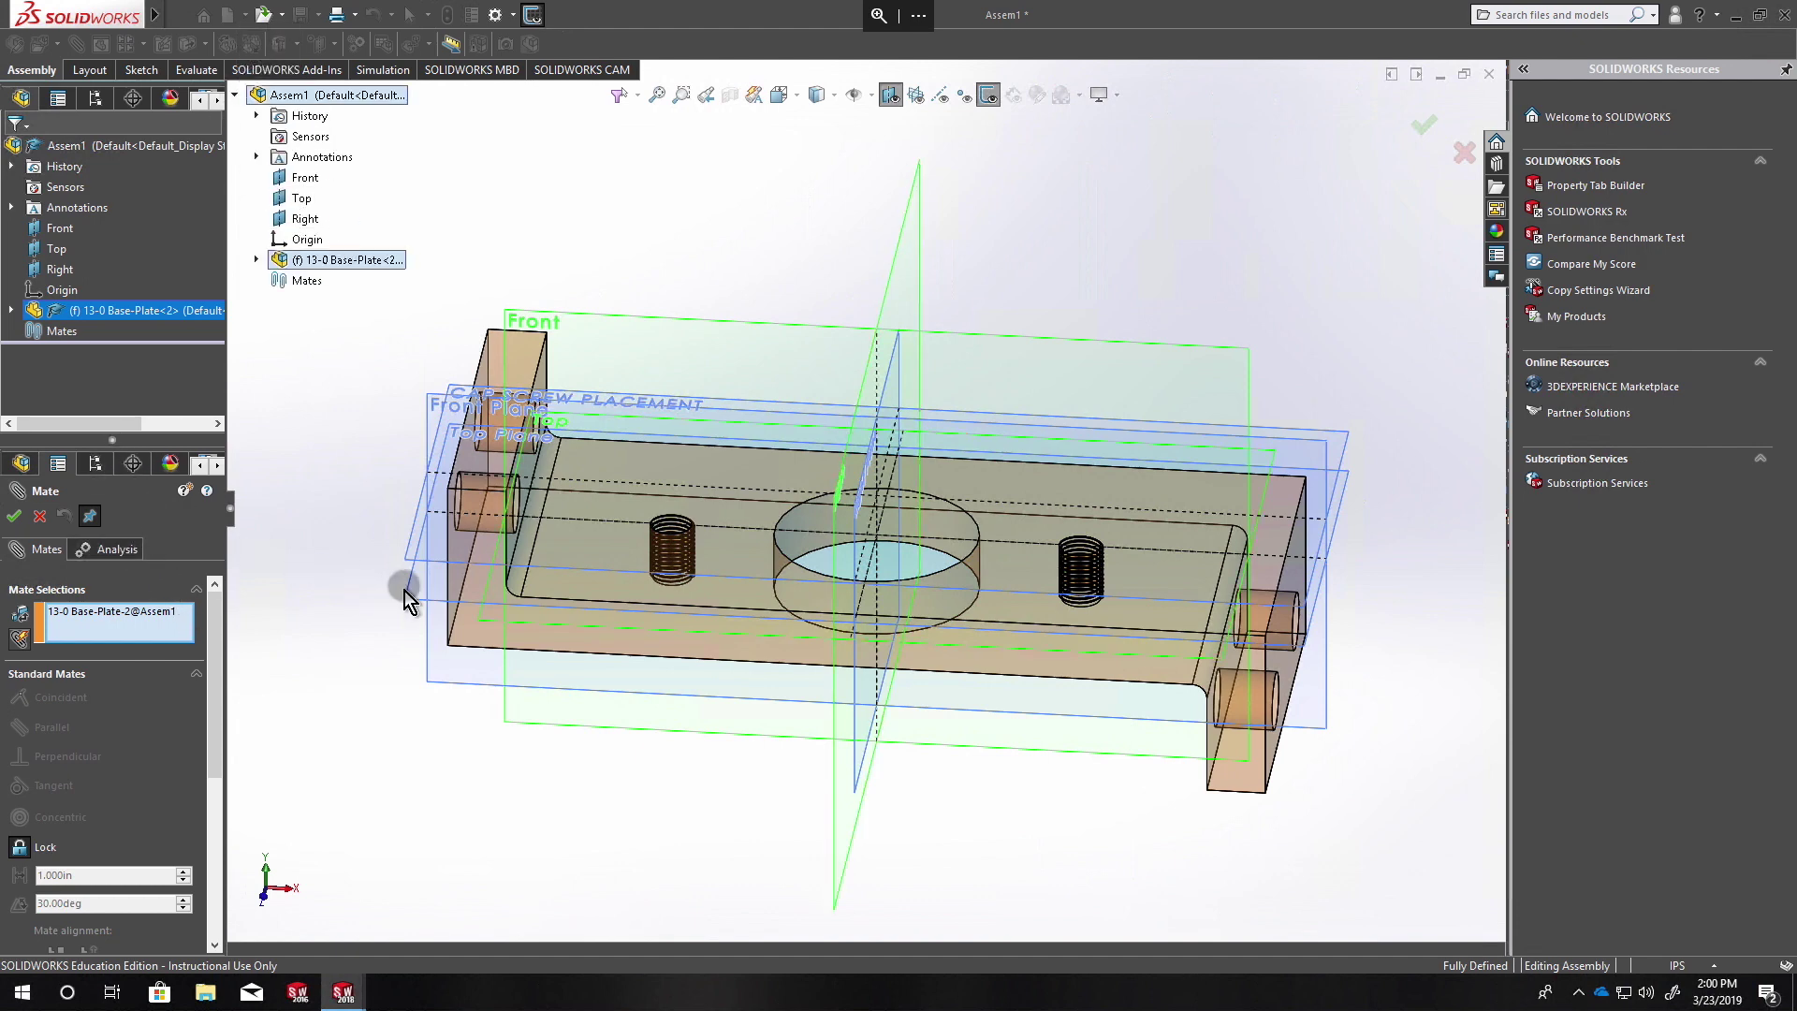
# Step: Move the Mate PropertyManager back to the right edge of the graphics area and merge the split FeatureManager panes
pyautogui.moveTo(126, 483); pyautogui.dragTo(1470, 525)
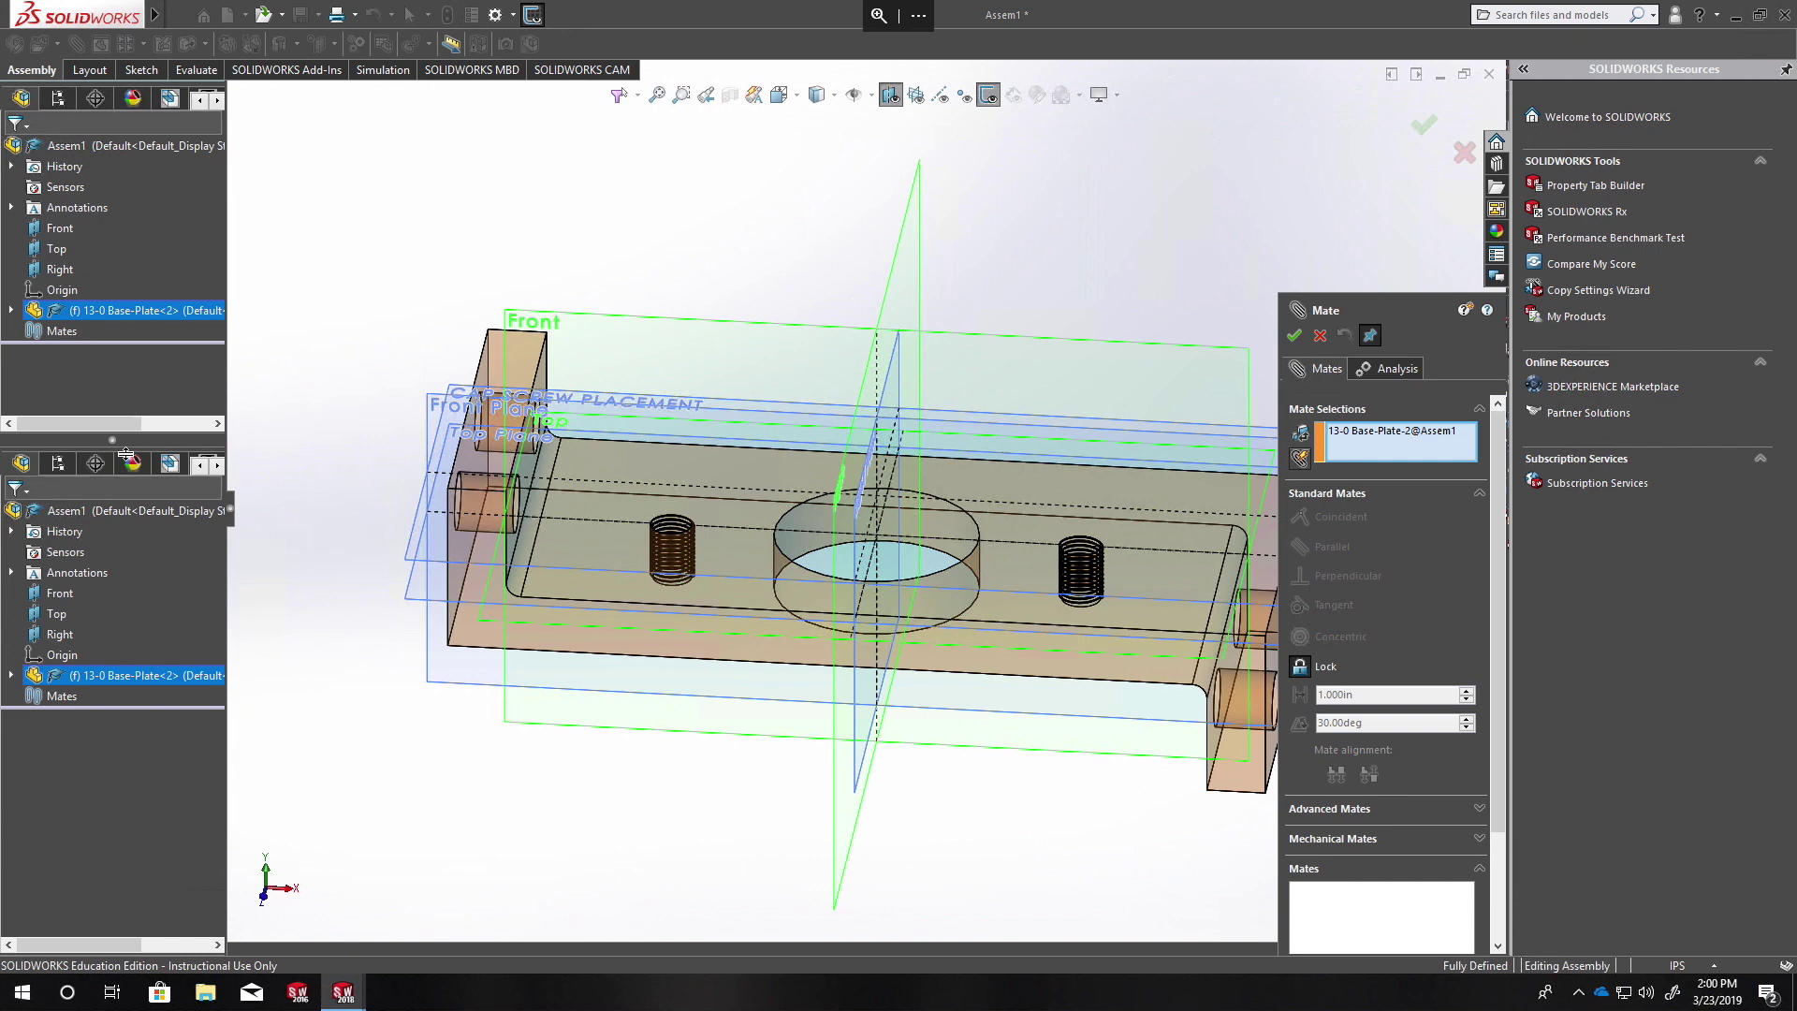
pyautogui.moveTo(115, 436); pyautogui.dragTo(113, 83)
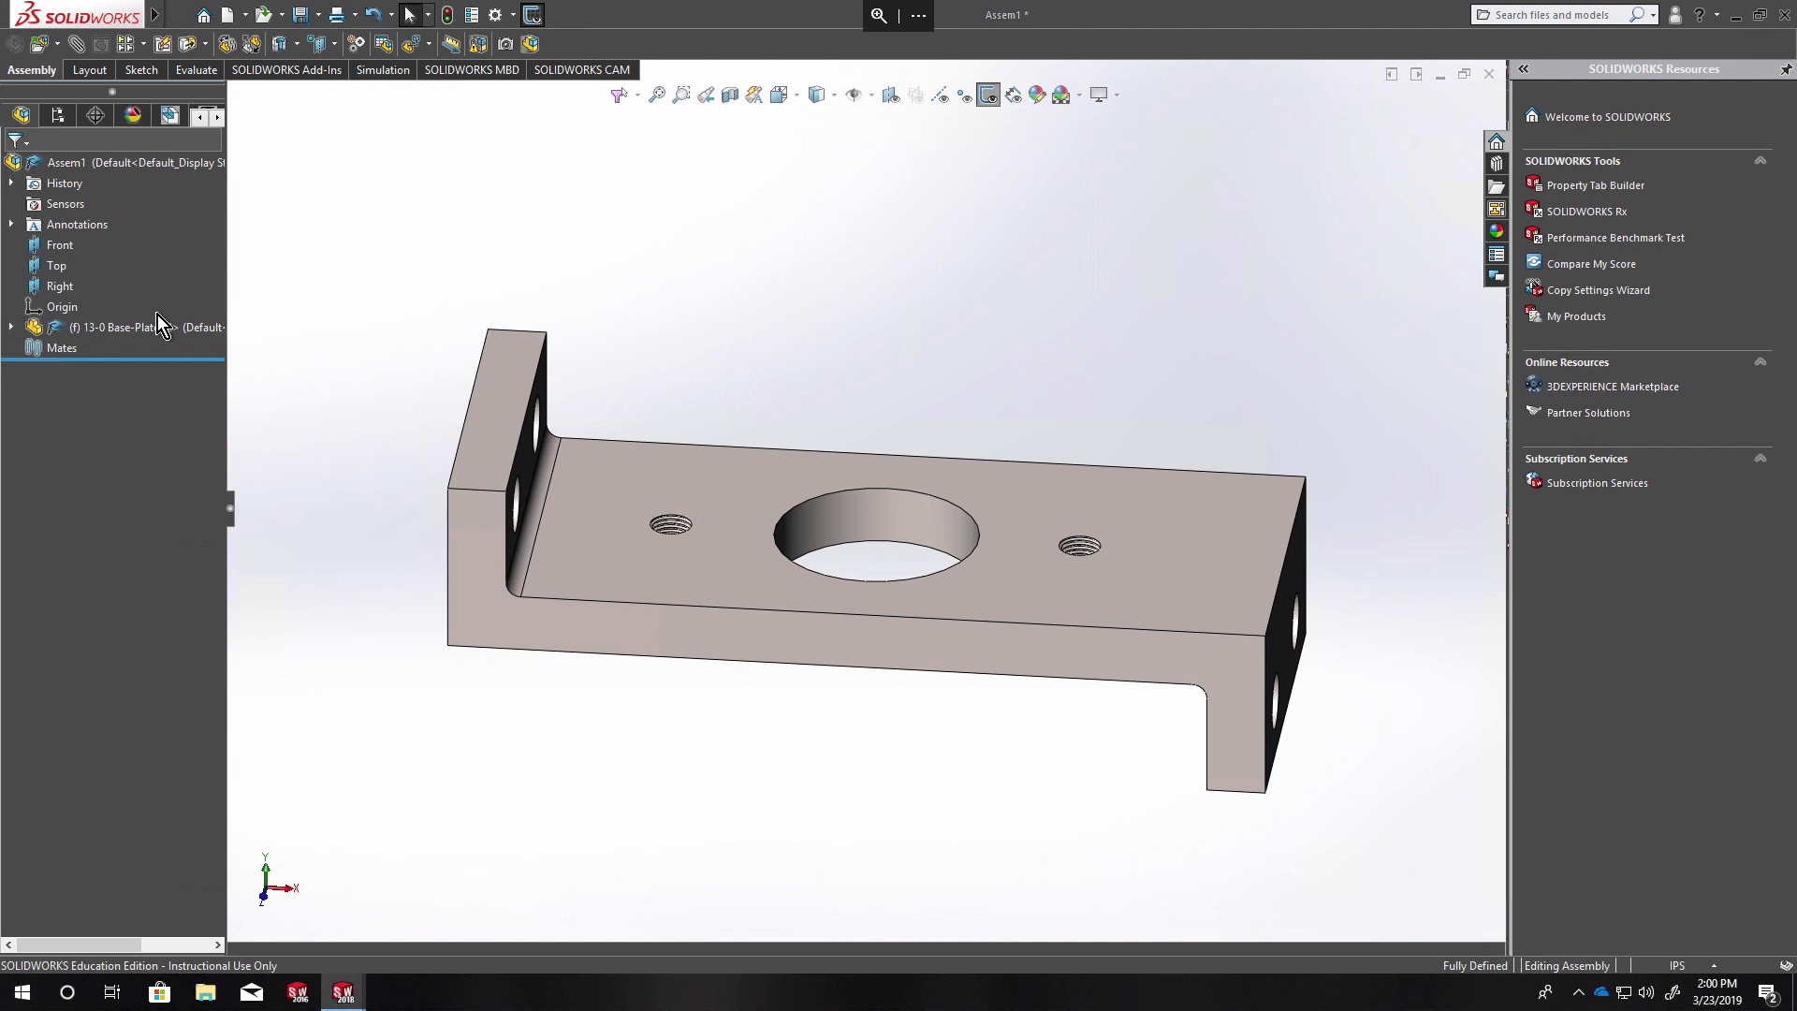
# Step: Delete the 13-0 Base-Plate component from the assembly
pyautogui.click(102, 329)
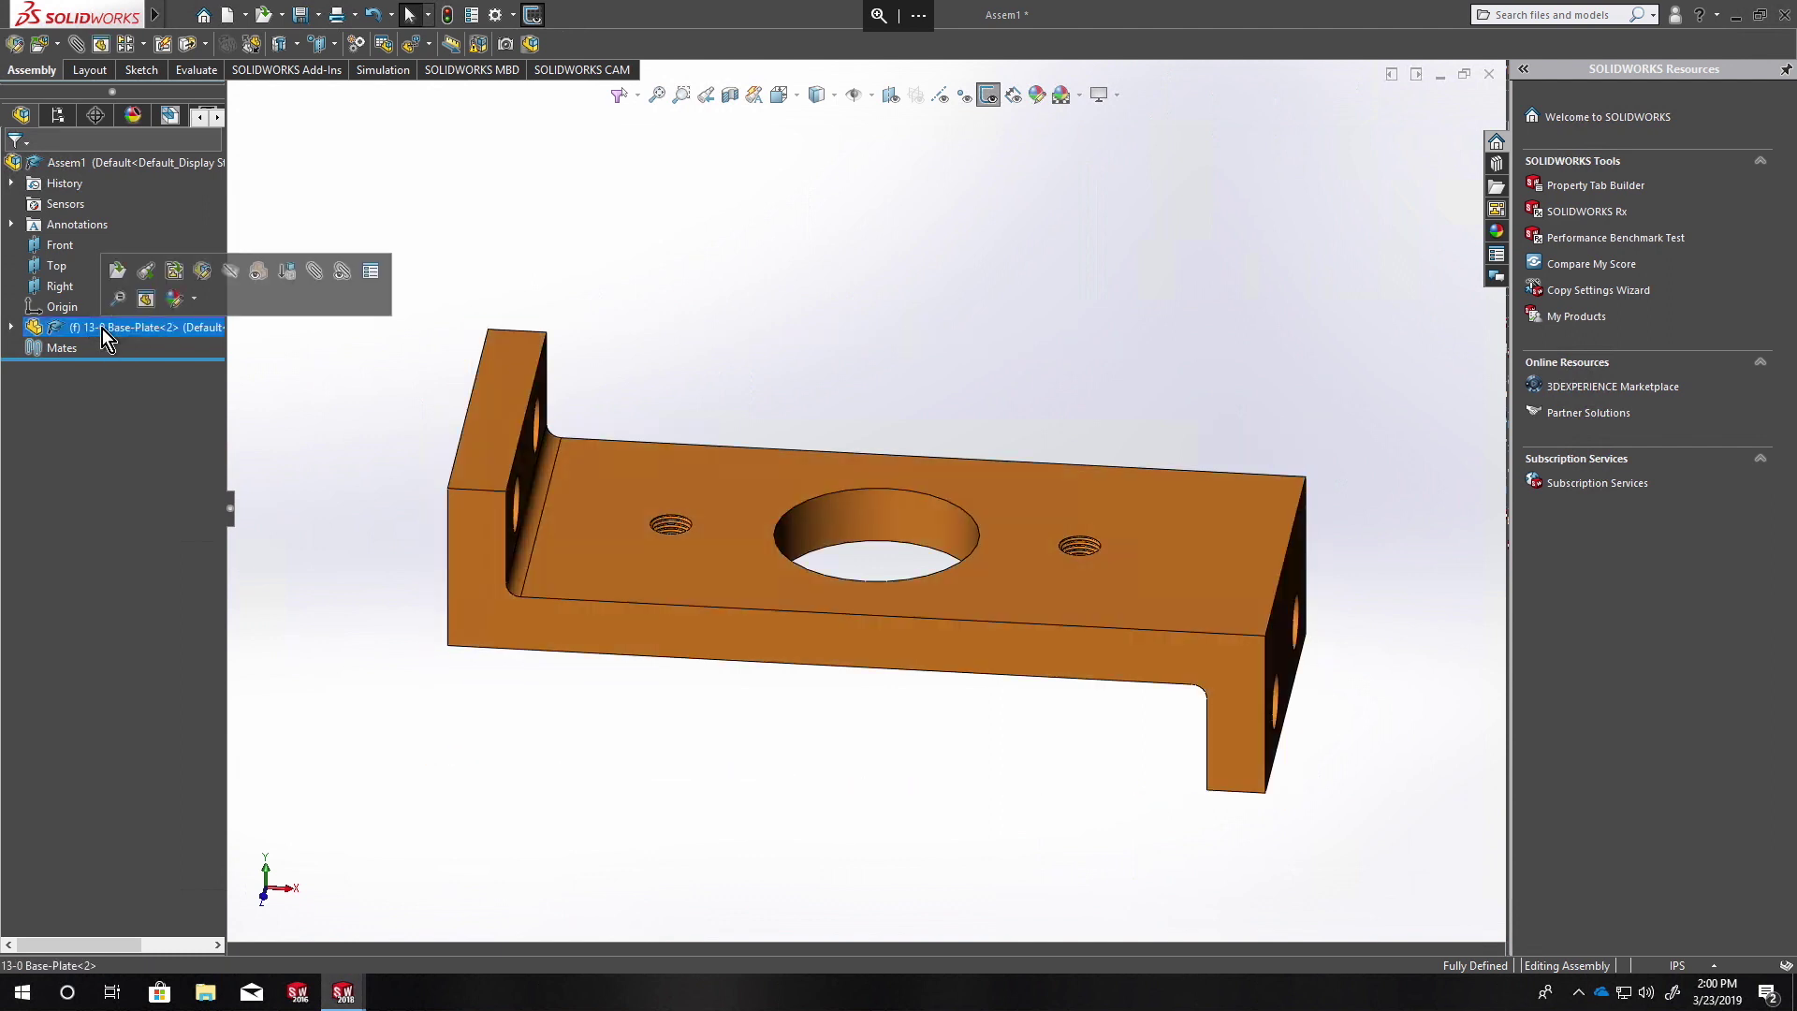
pyautogui.press('Delete')
pyautogui.click(1017, 404)
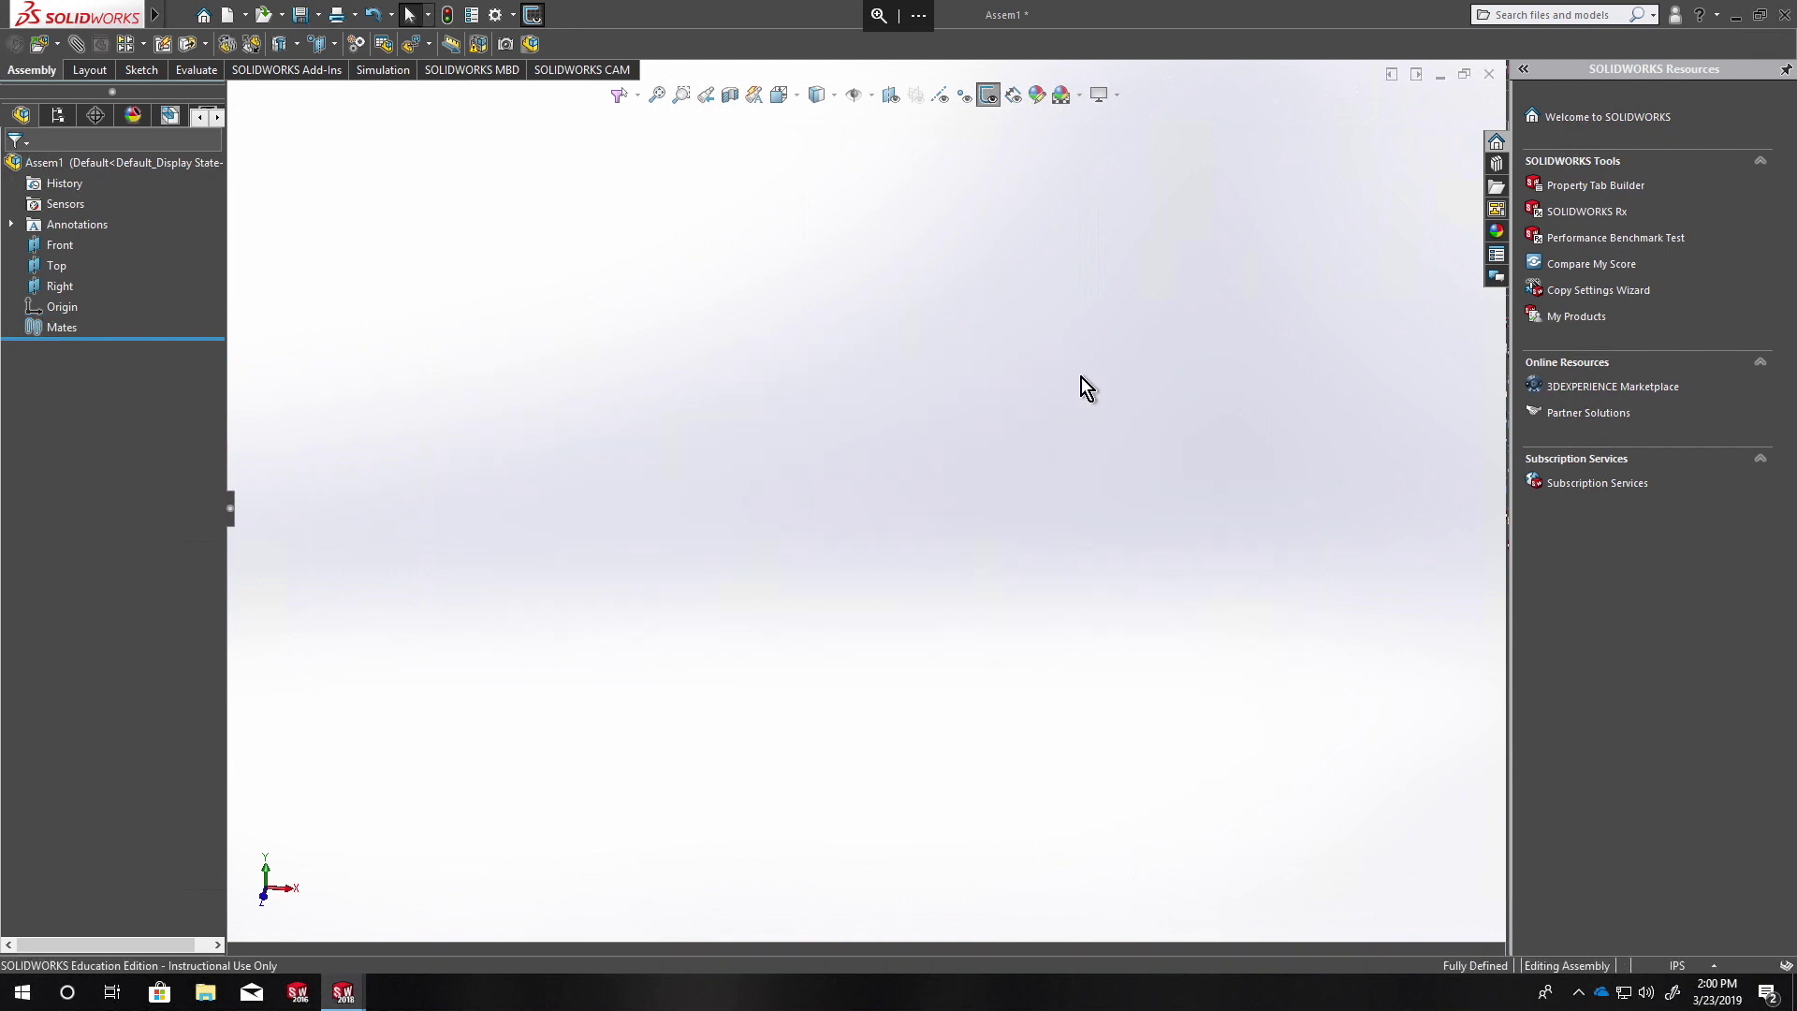
# Step: Create a layout sketch in the empty assembly and show its reference planes
pyautogui.click(99, 75)
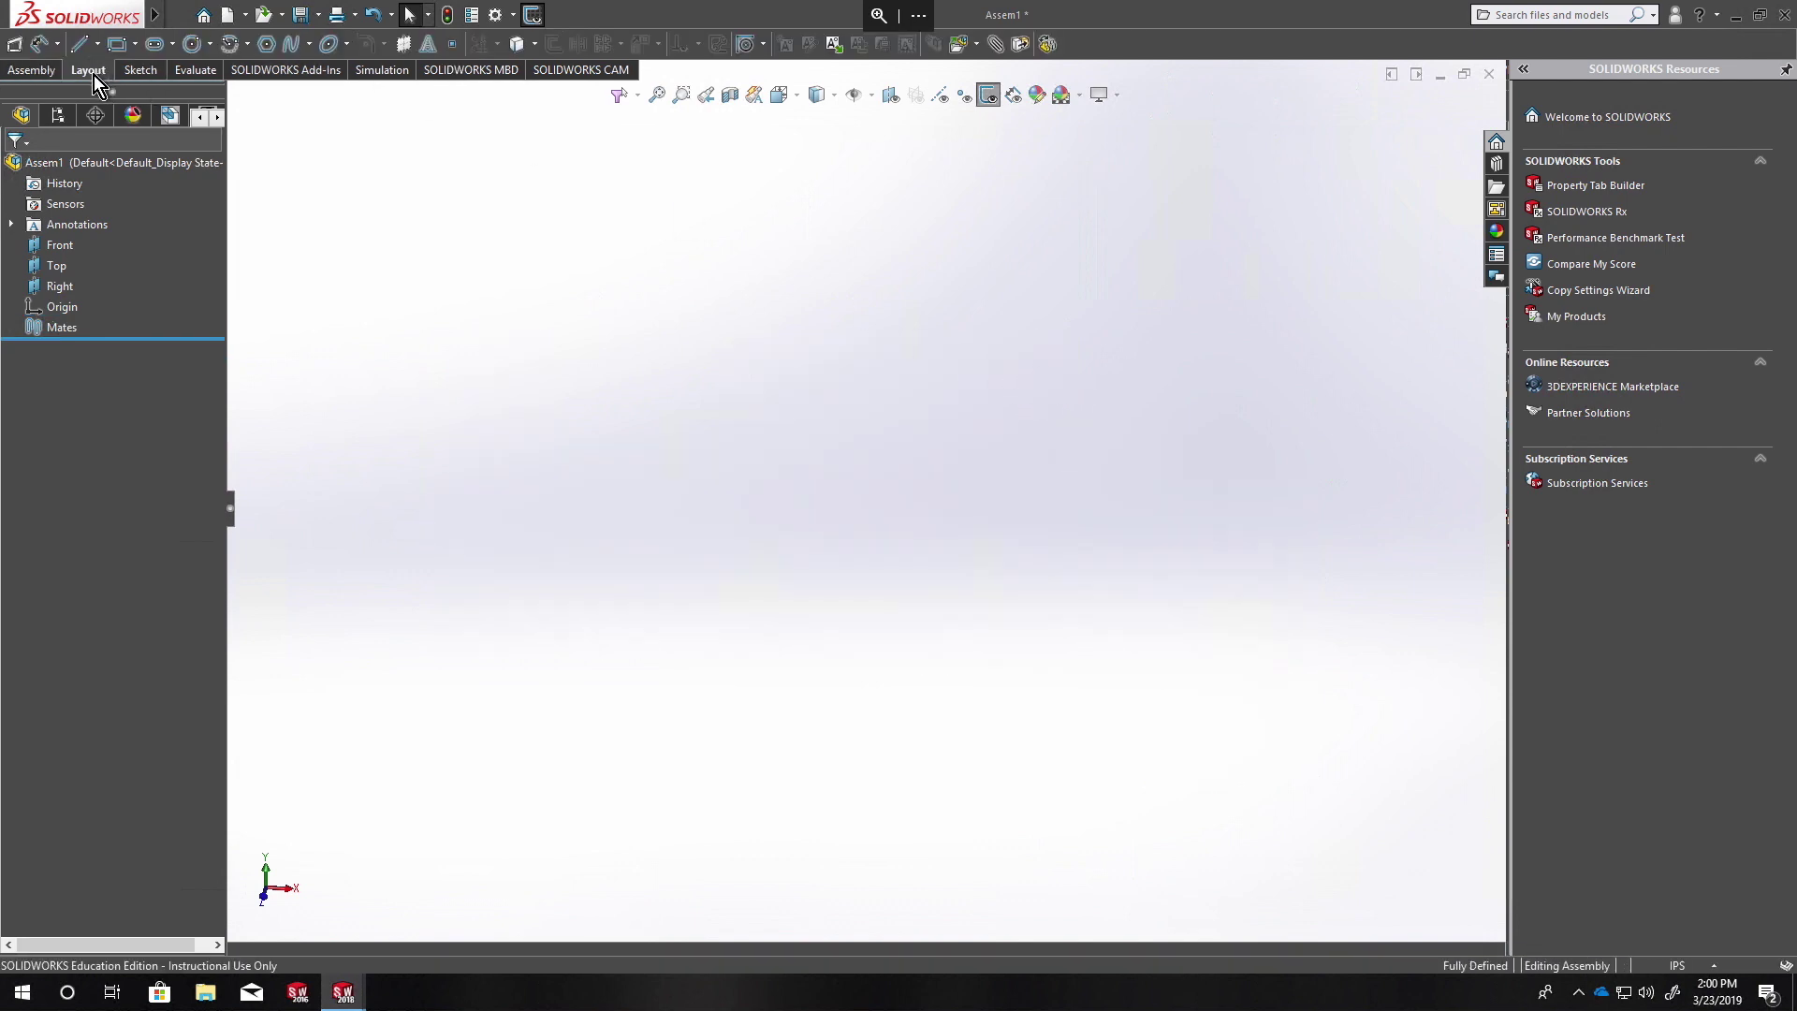
pyautogui.click(15, 44)
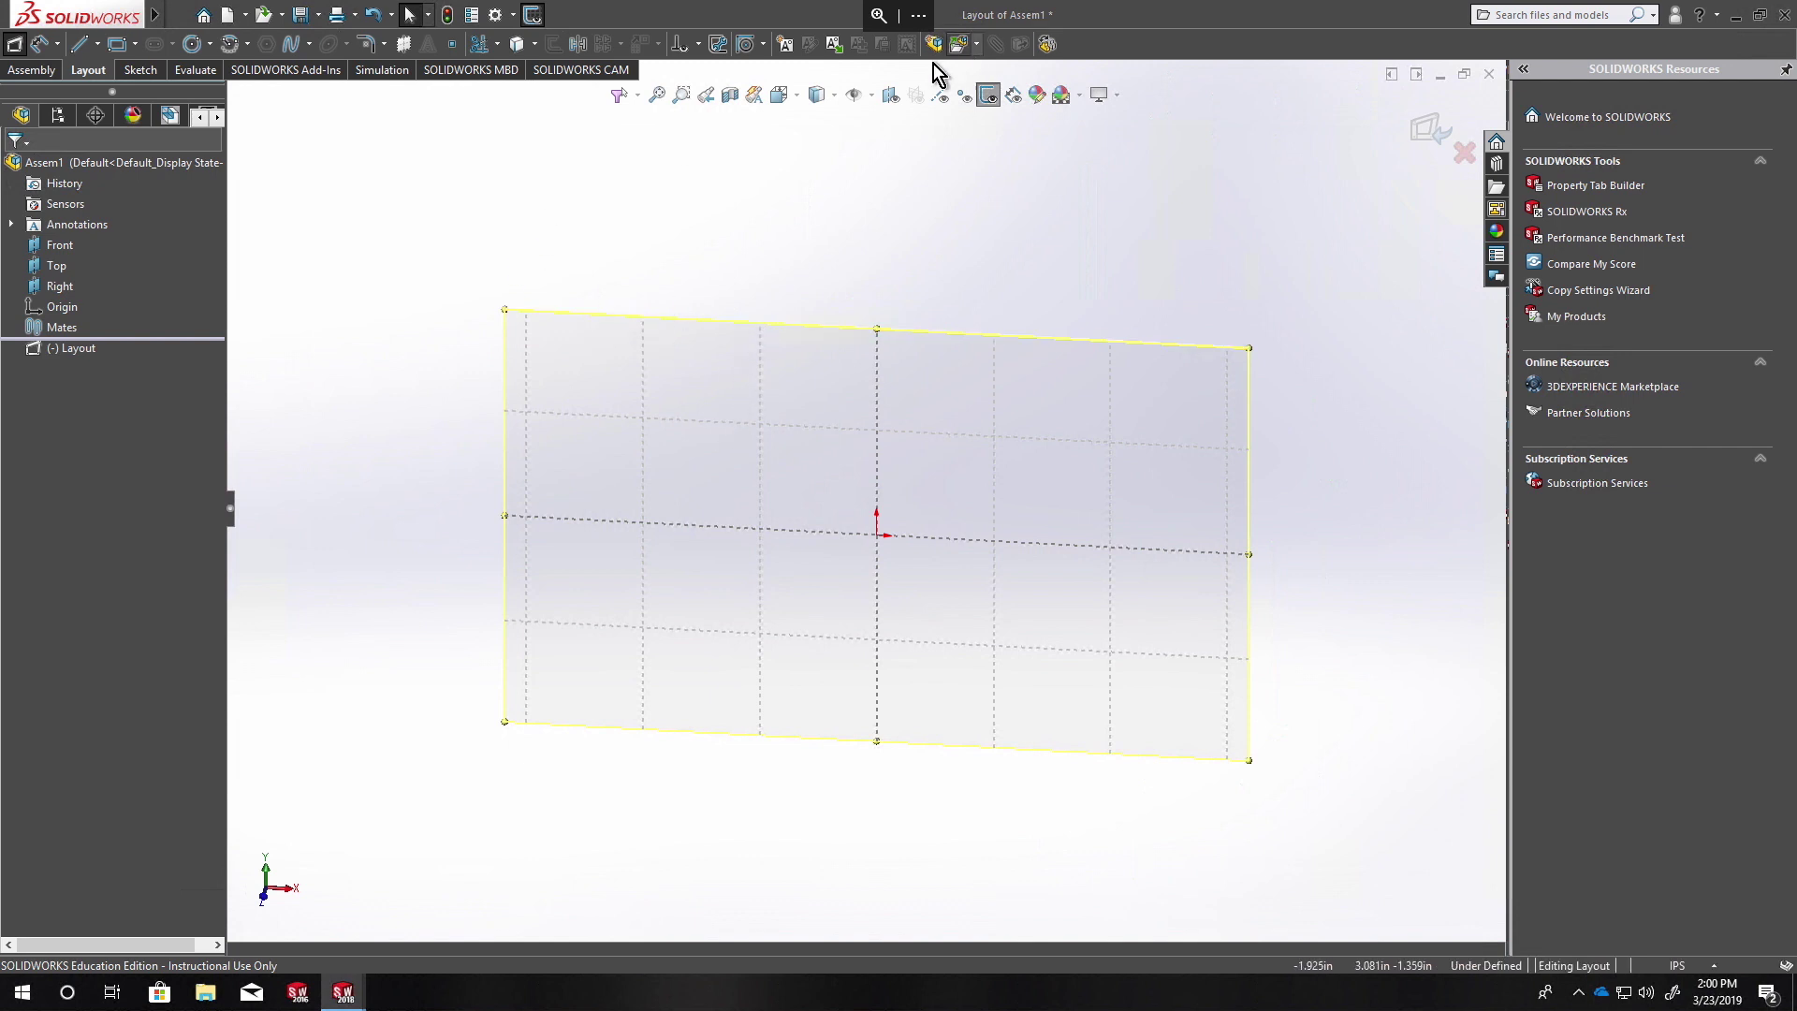
pyautogui.click(890, 95)
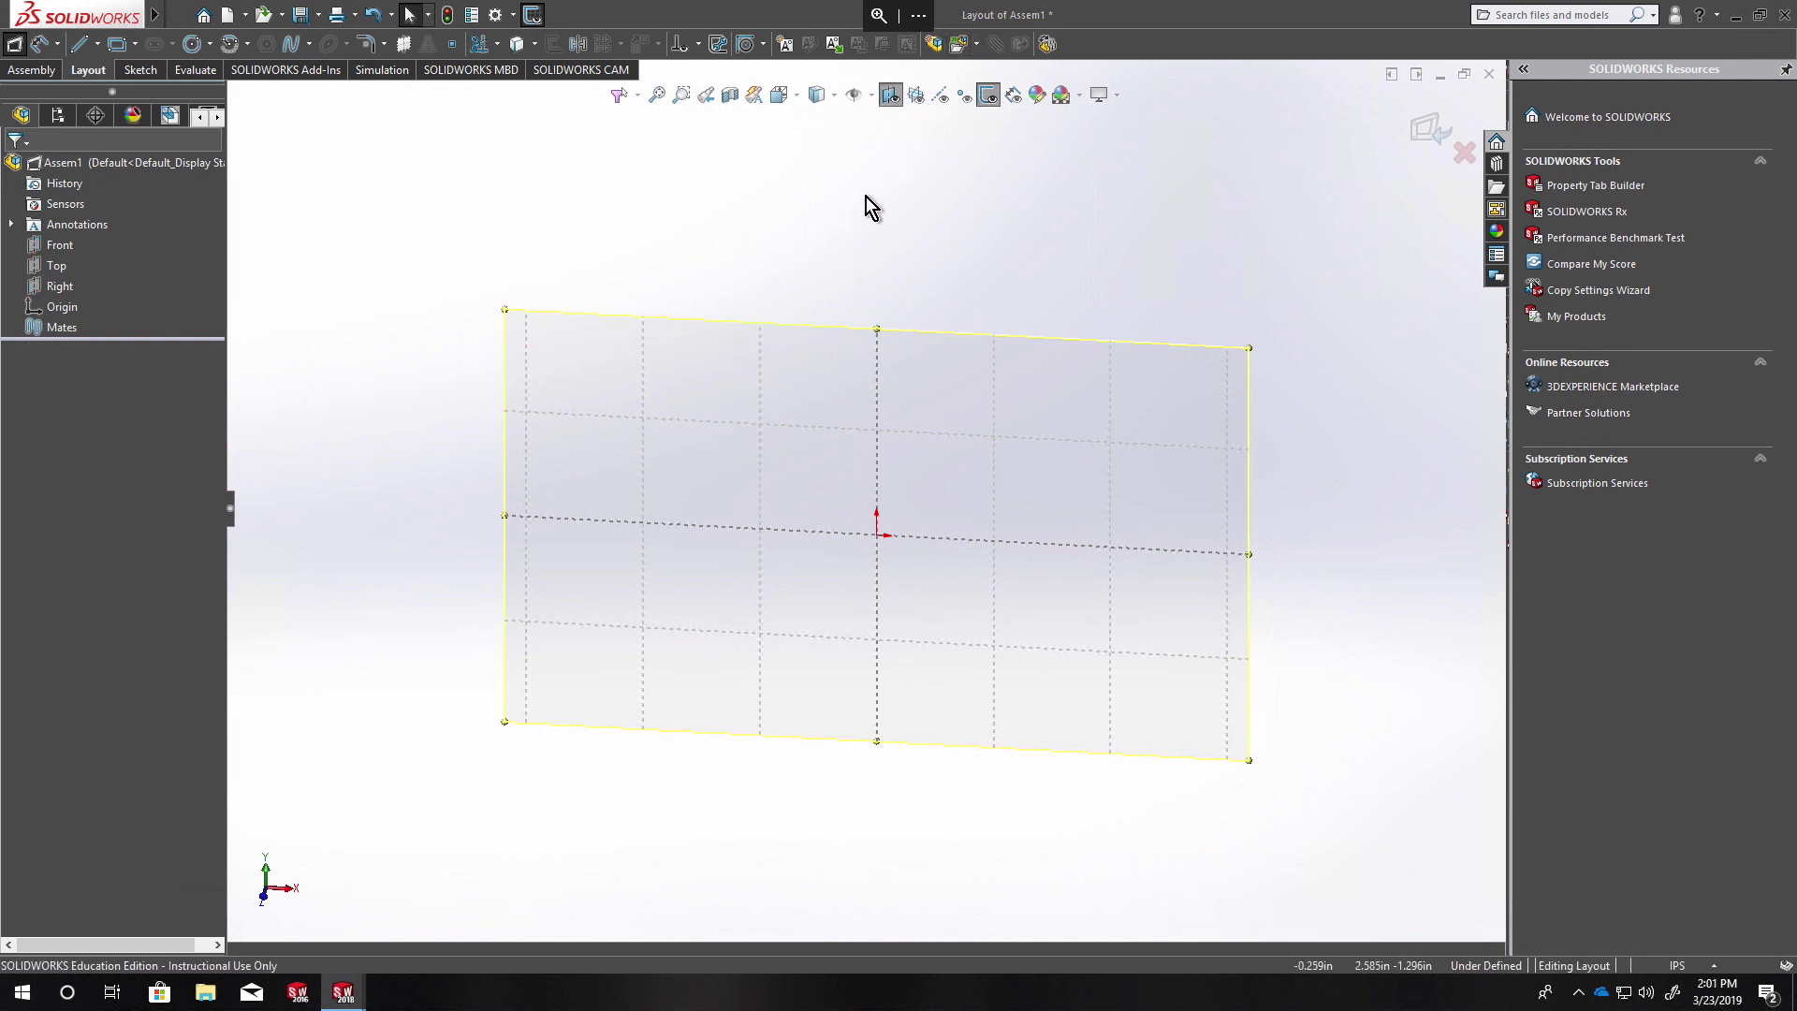
pyautogui.moveTo(977, 315); pyautogui.dragTo(863, 309, button='middle')
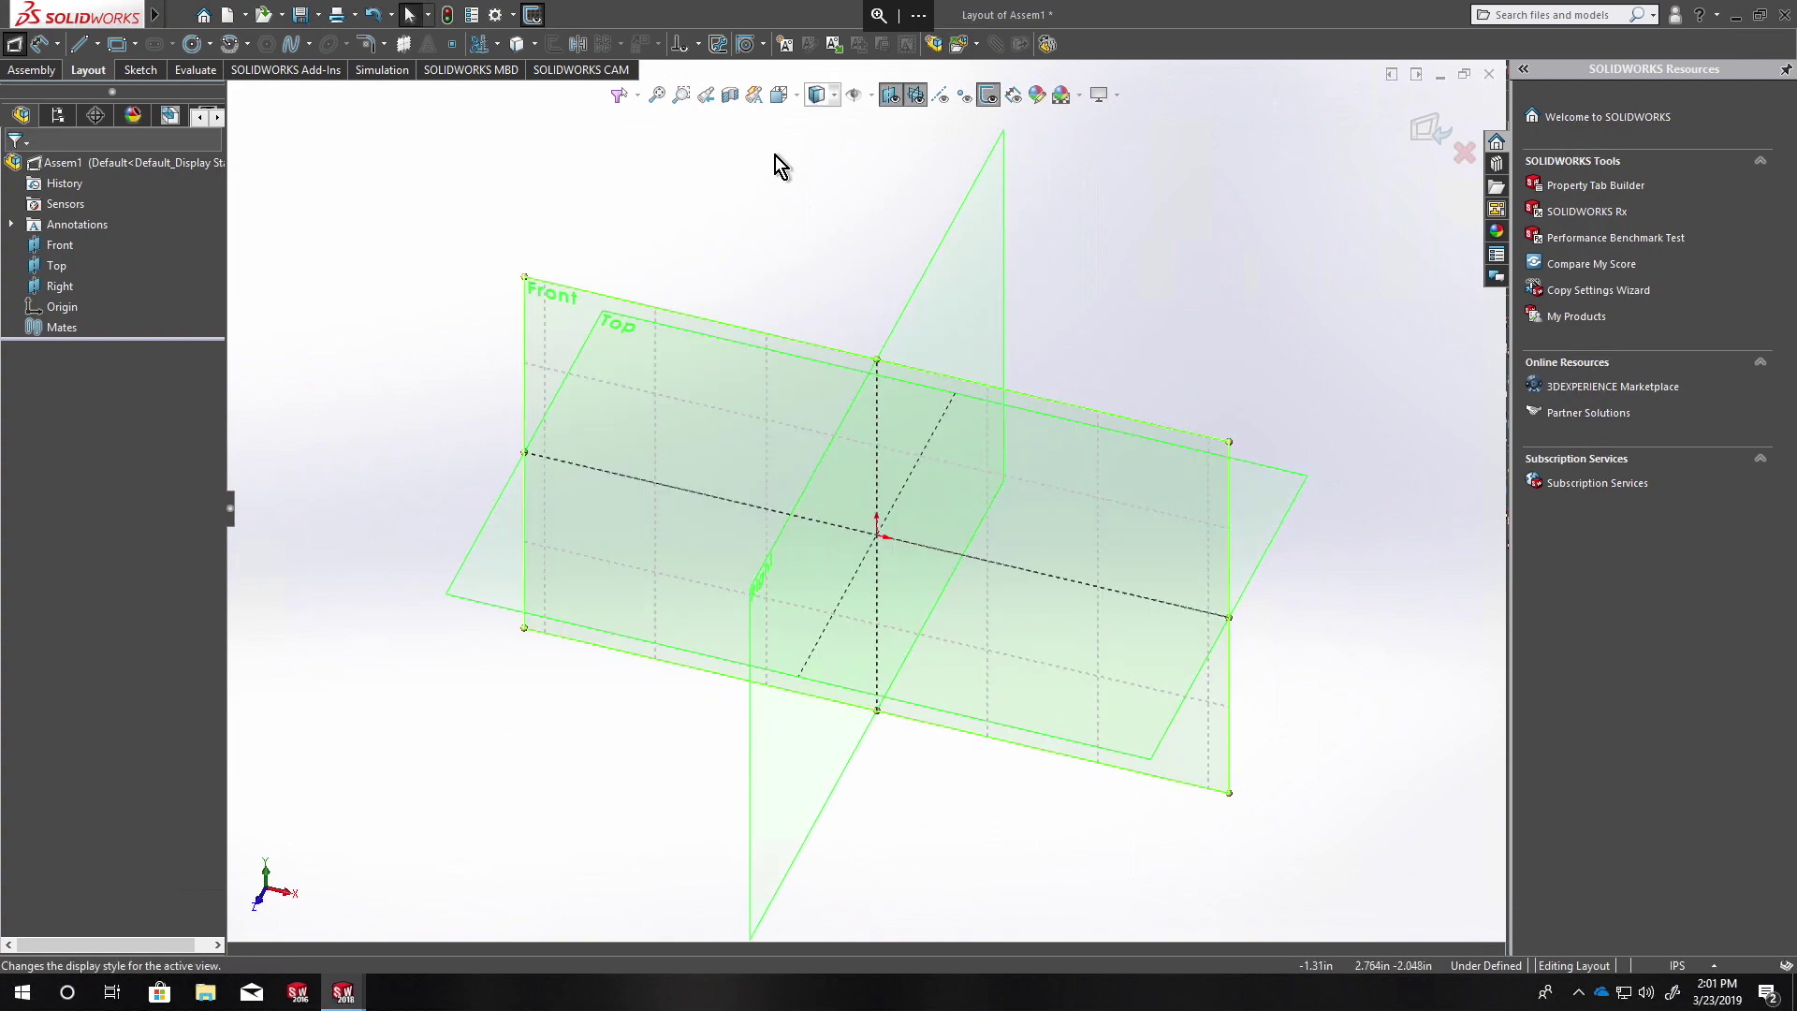
pyautogui.moveTo(721, 264); pyautogui.dragTo(778, 273, button='middle')
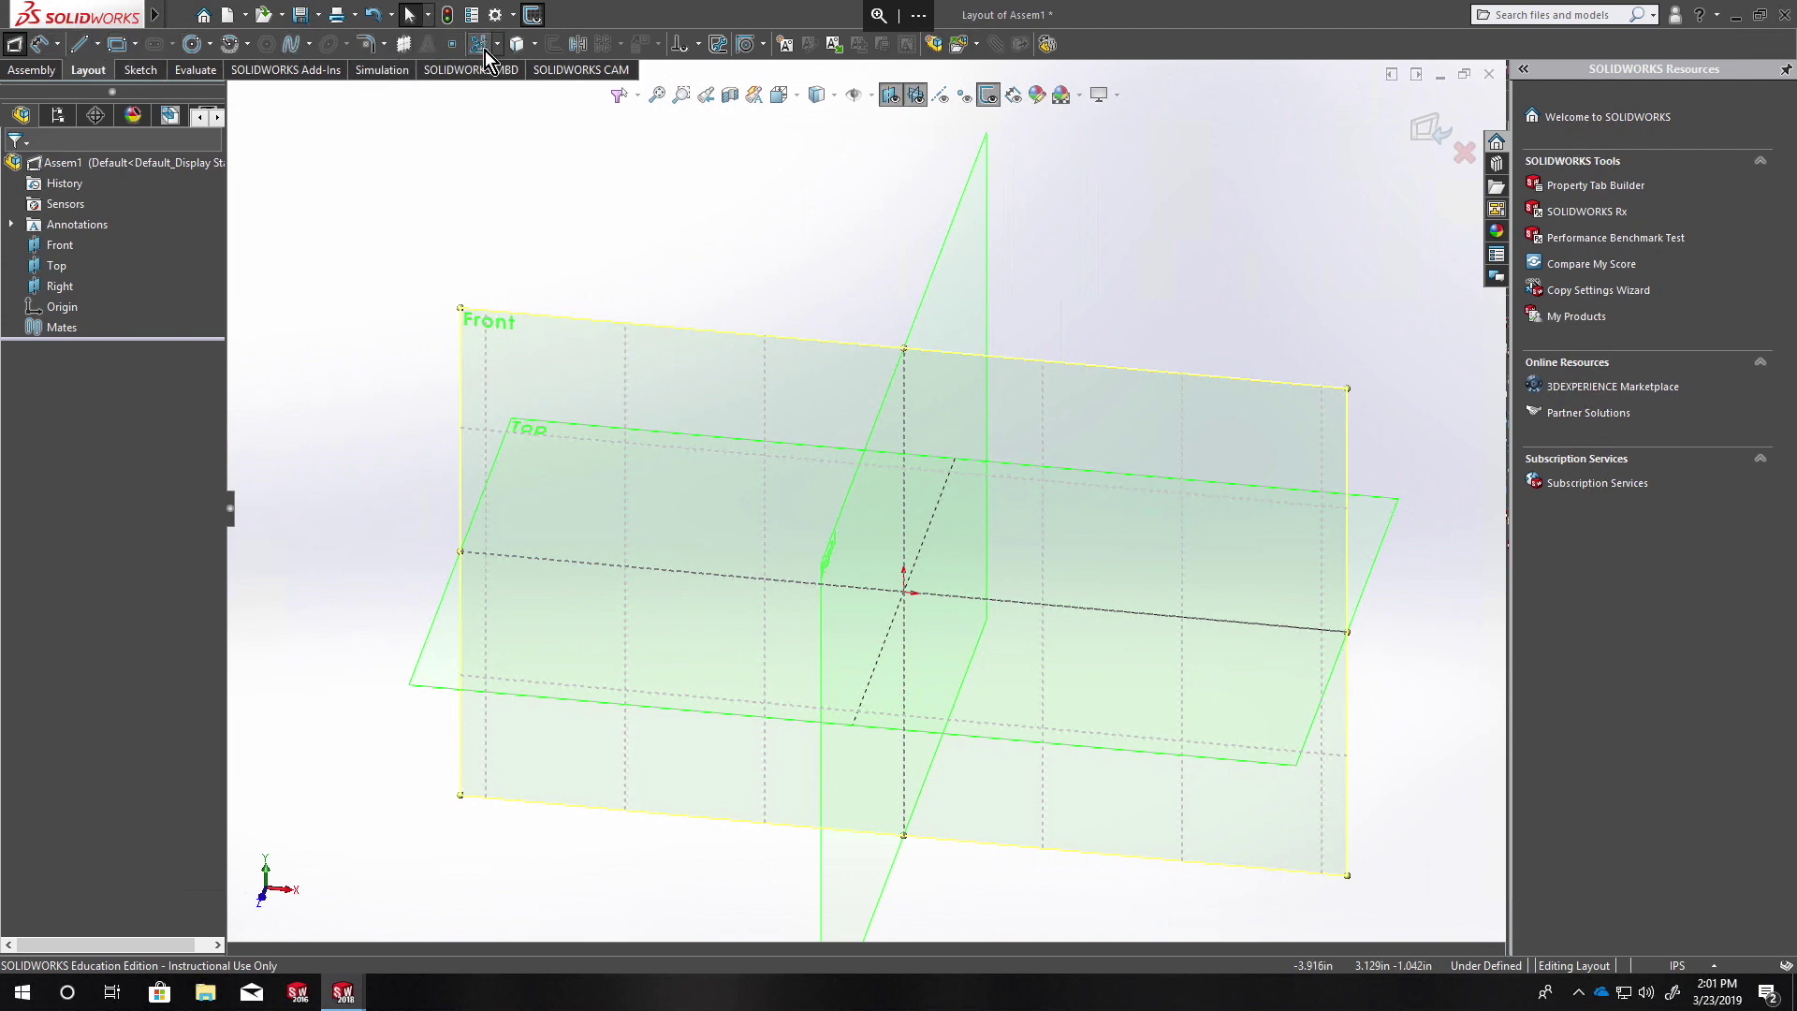
# Step: Sketch two points on the layout's horizontal axis, one left of the origin and one about 1.35 in to its right
pyautogui.click(456, 47)
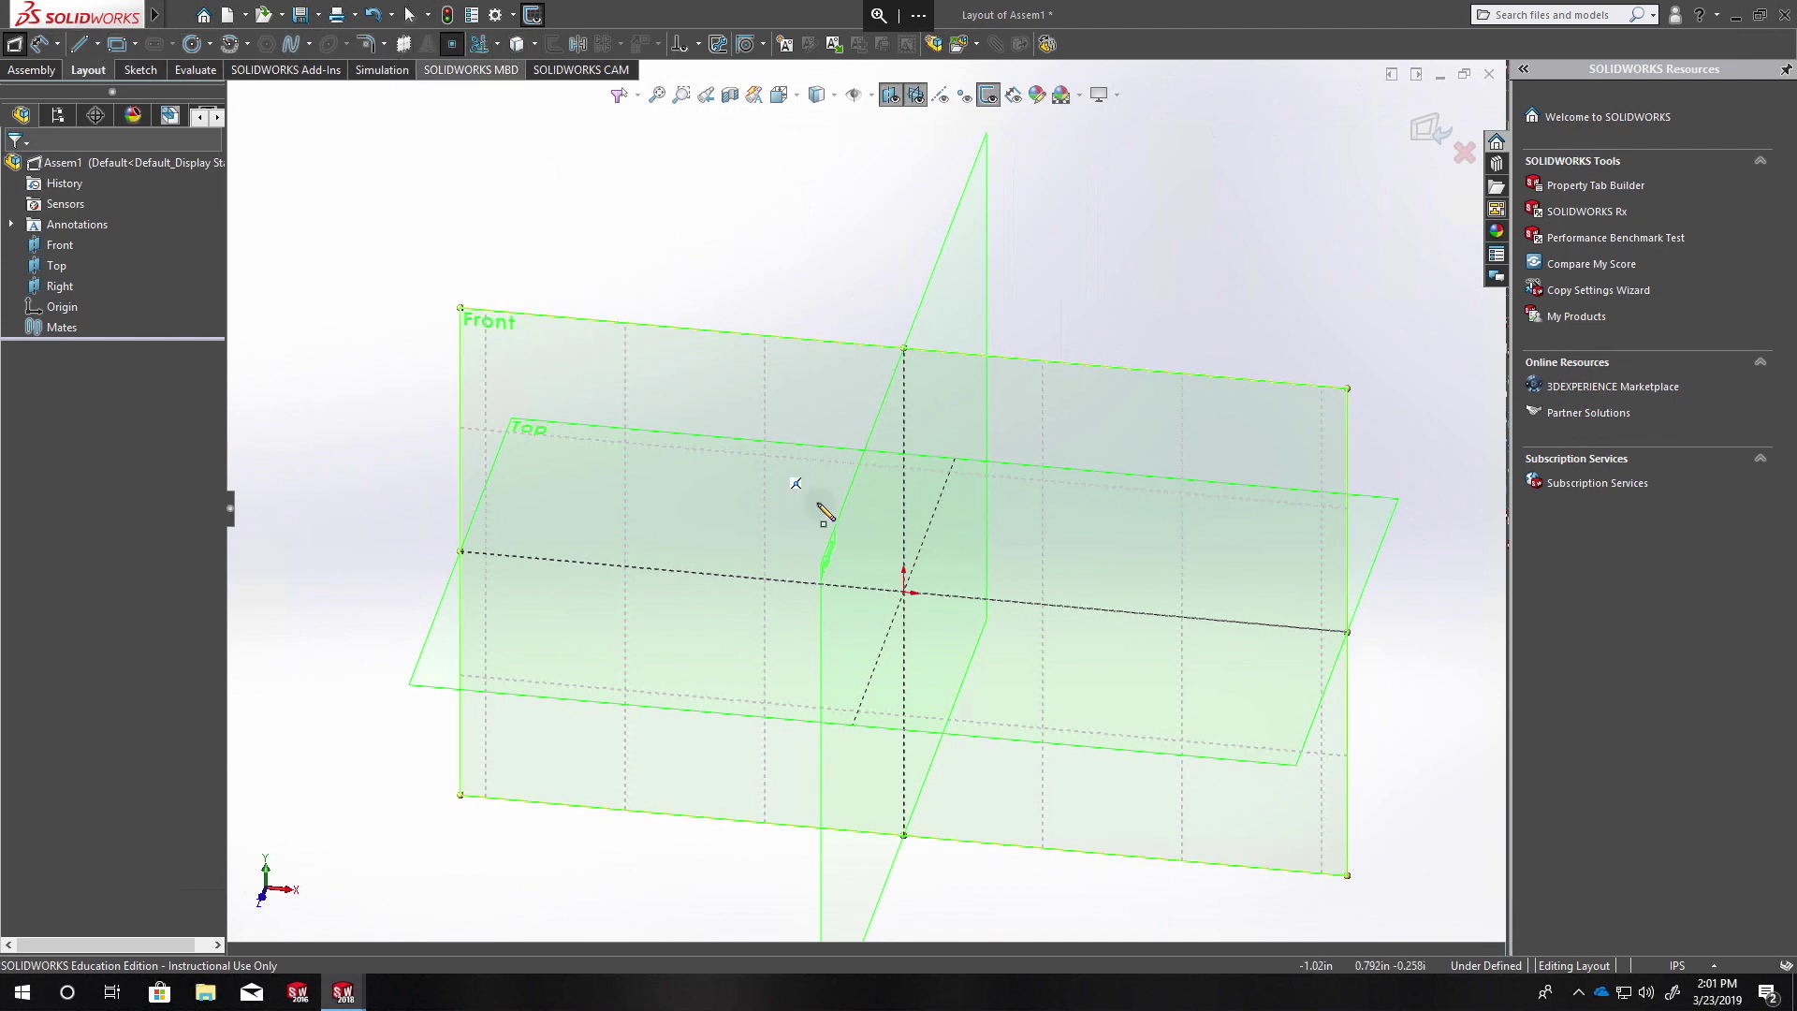
pyautogui.click(748, 577)
pyautogui.click(1091, 608)
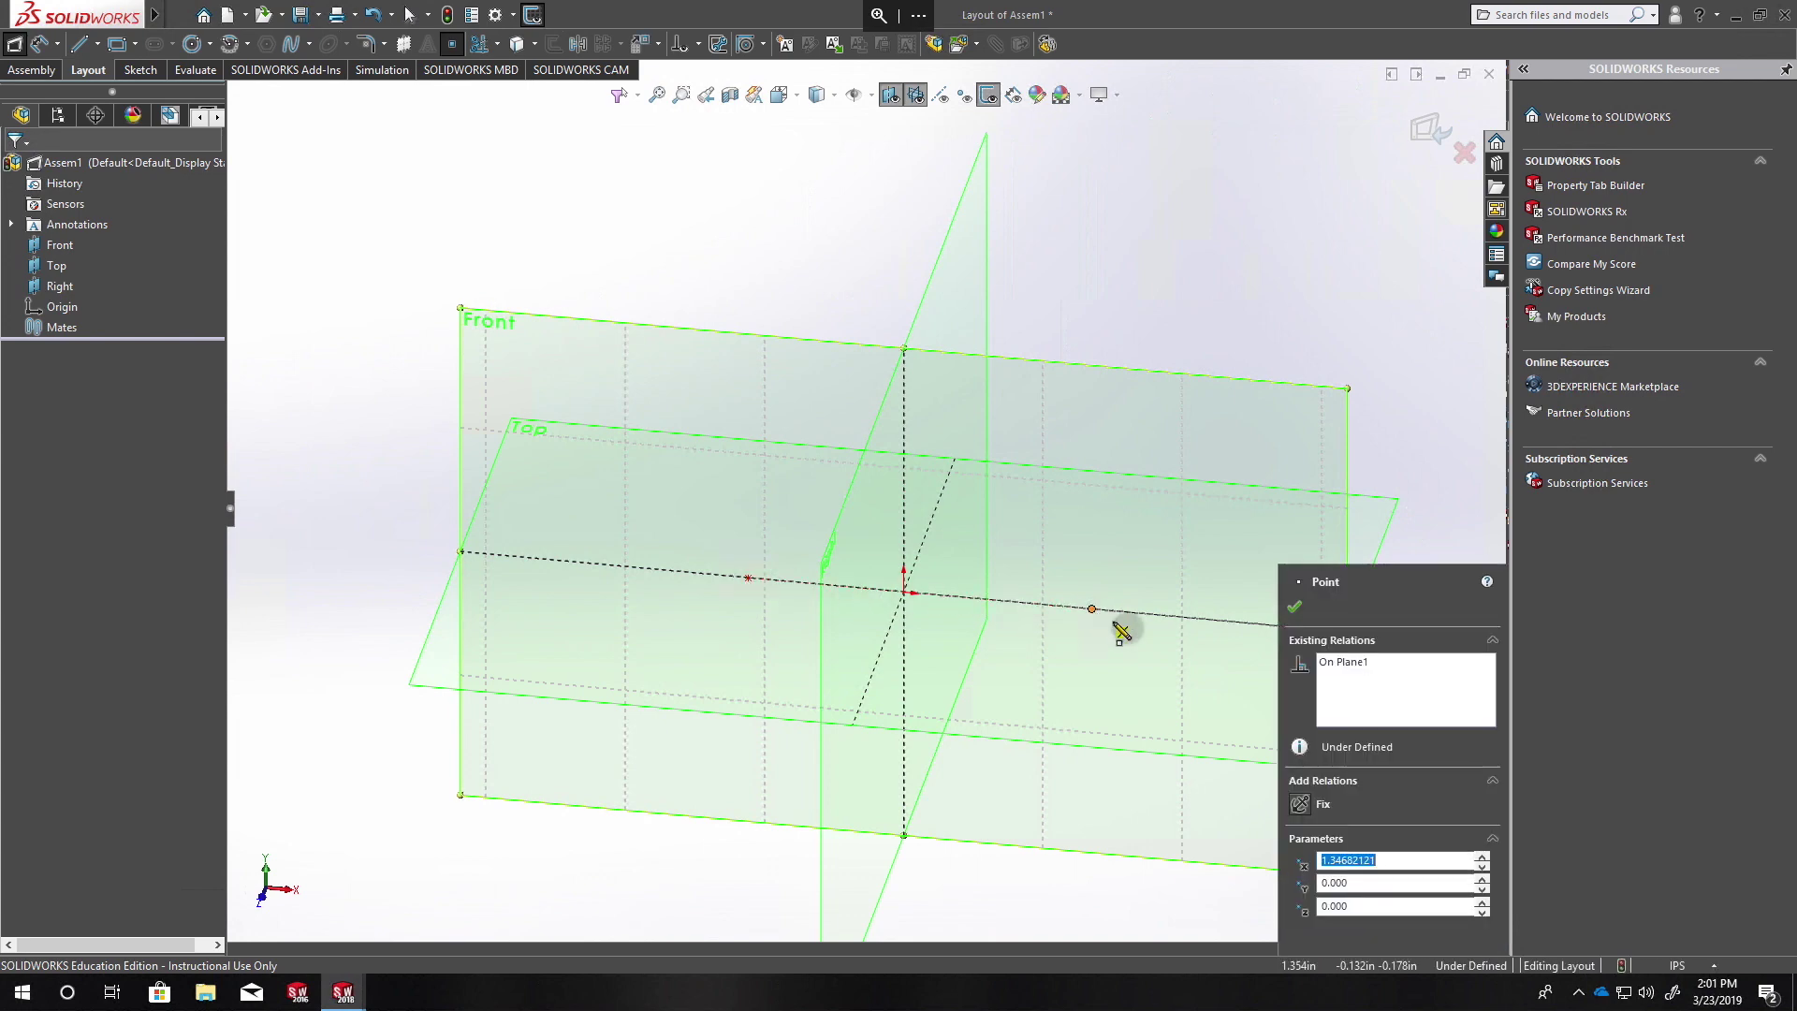
pyautogui.click(98, 44)
pyautogui.click(109, 88)
pyautogui.click(747, 577)
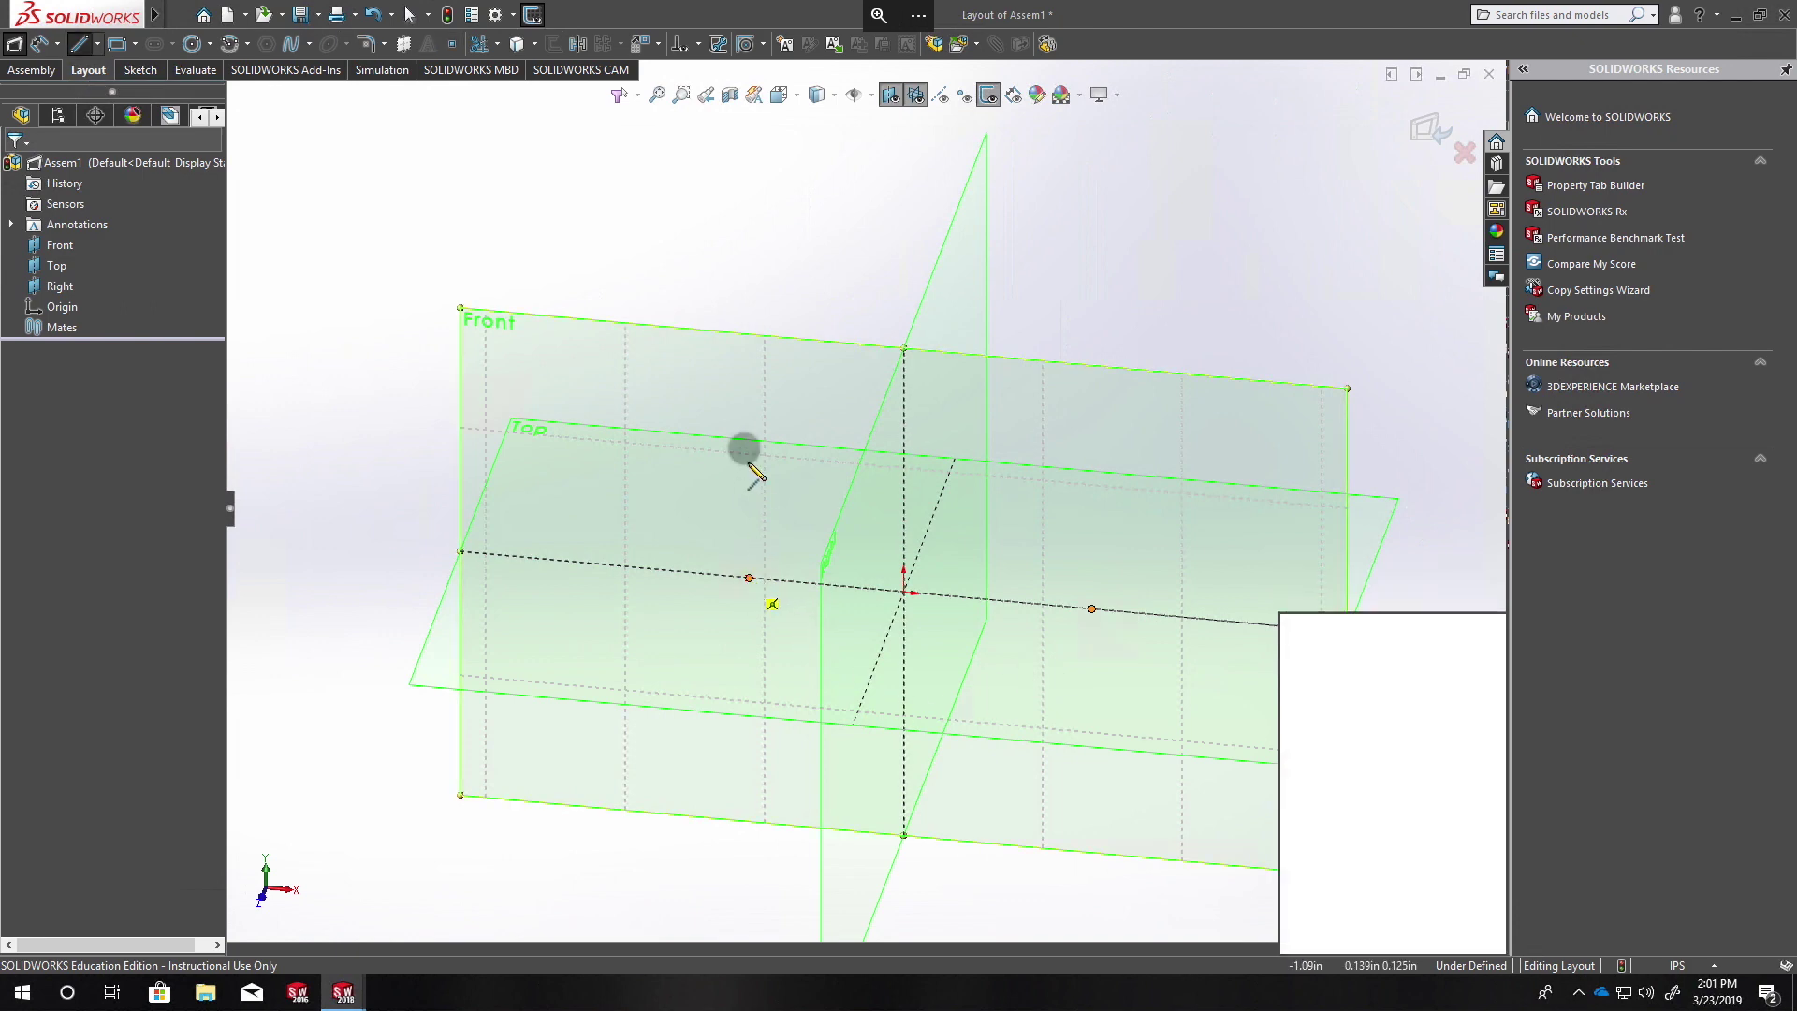
pyautogui.click(903, 592)
pyautogui.press('Escape')
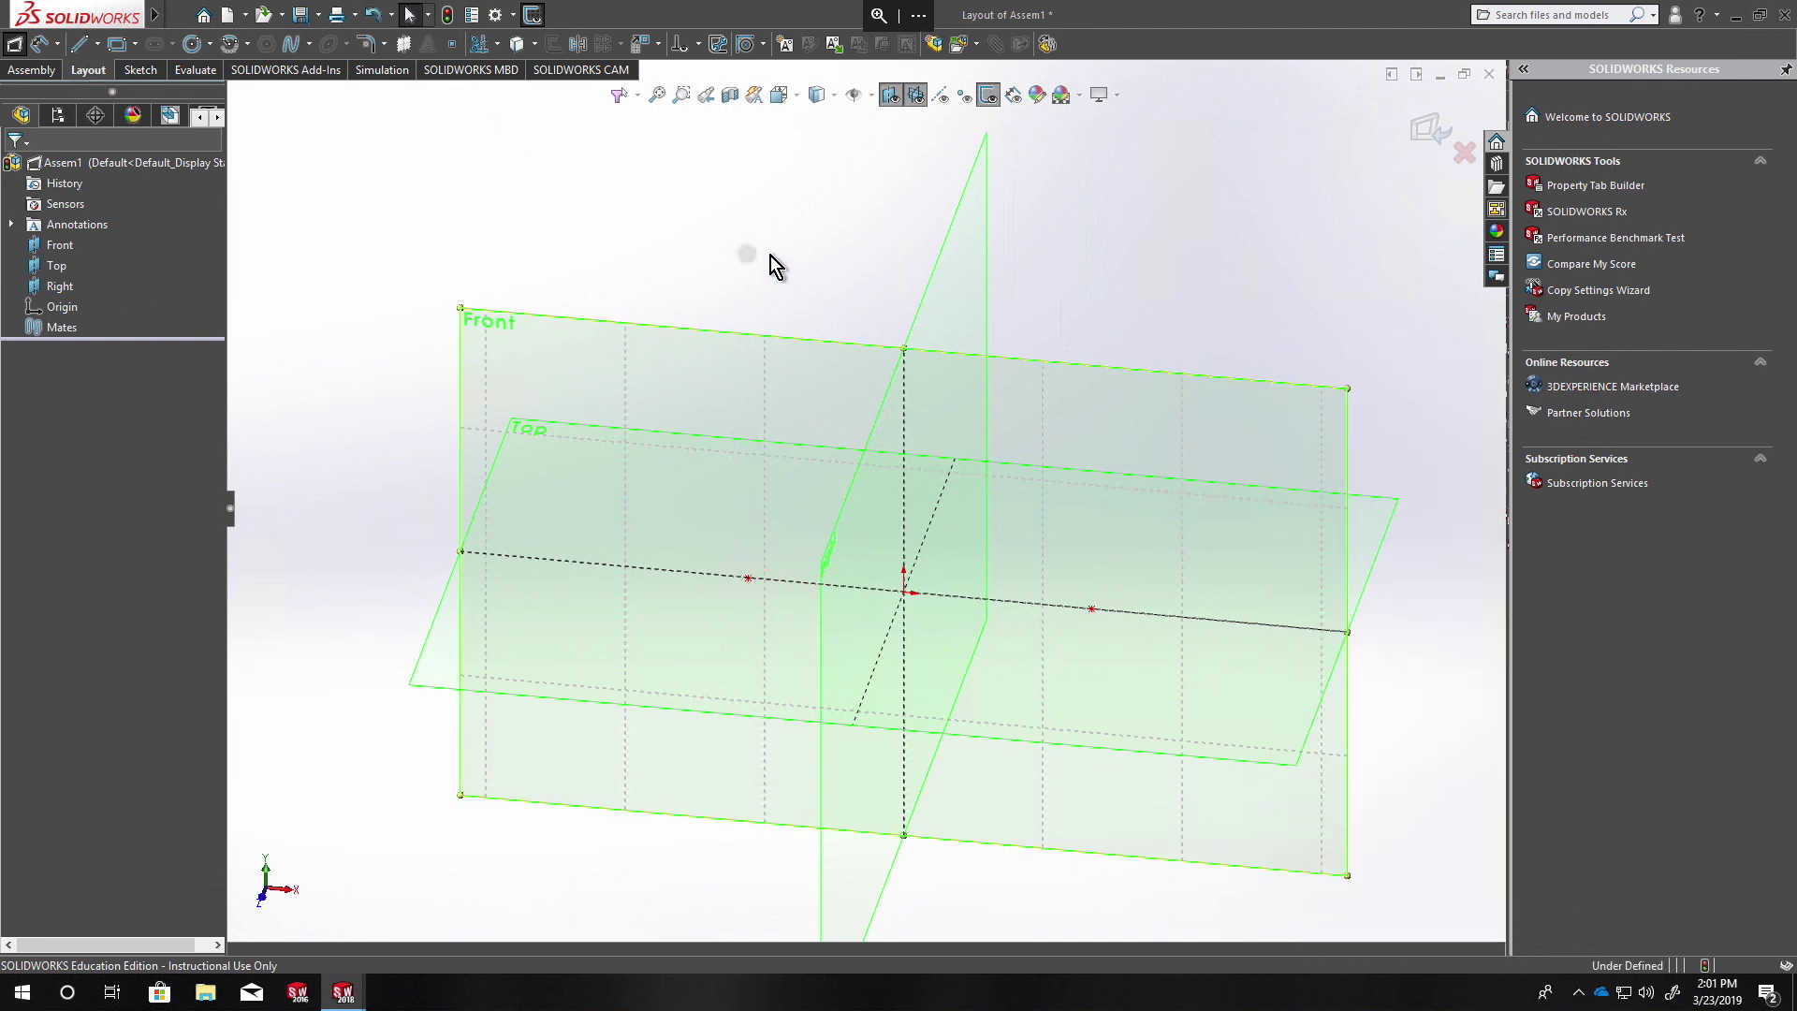
# Step: Sketch a vertical construction line of infinite length through the point left of the origin
pyautogui.press('l')
pyautogui.click(1321, 866)
pyautogui.click(1322, 889)
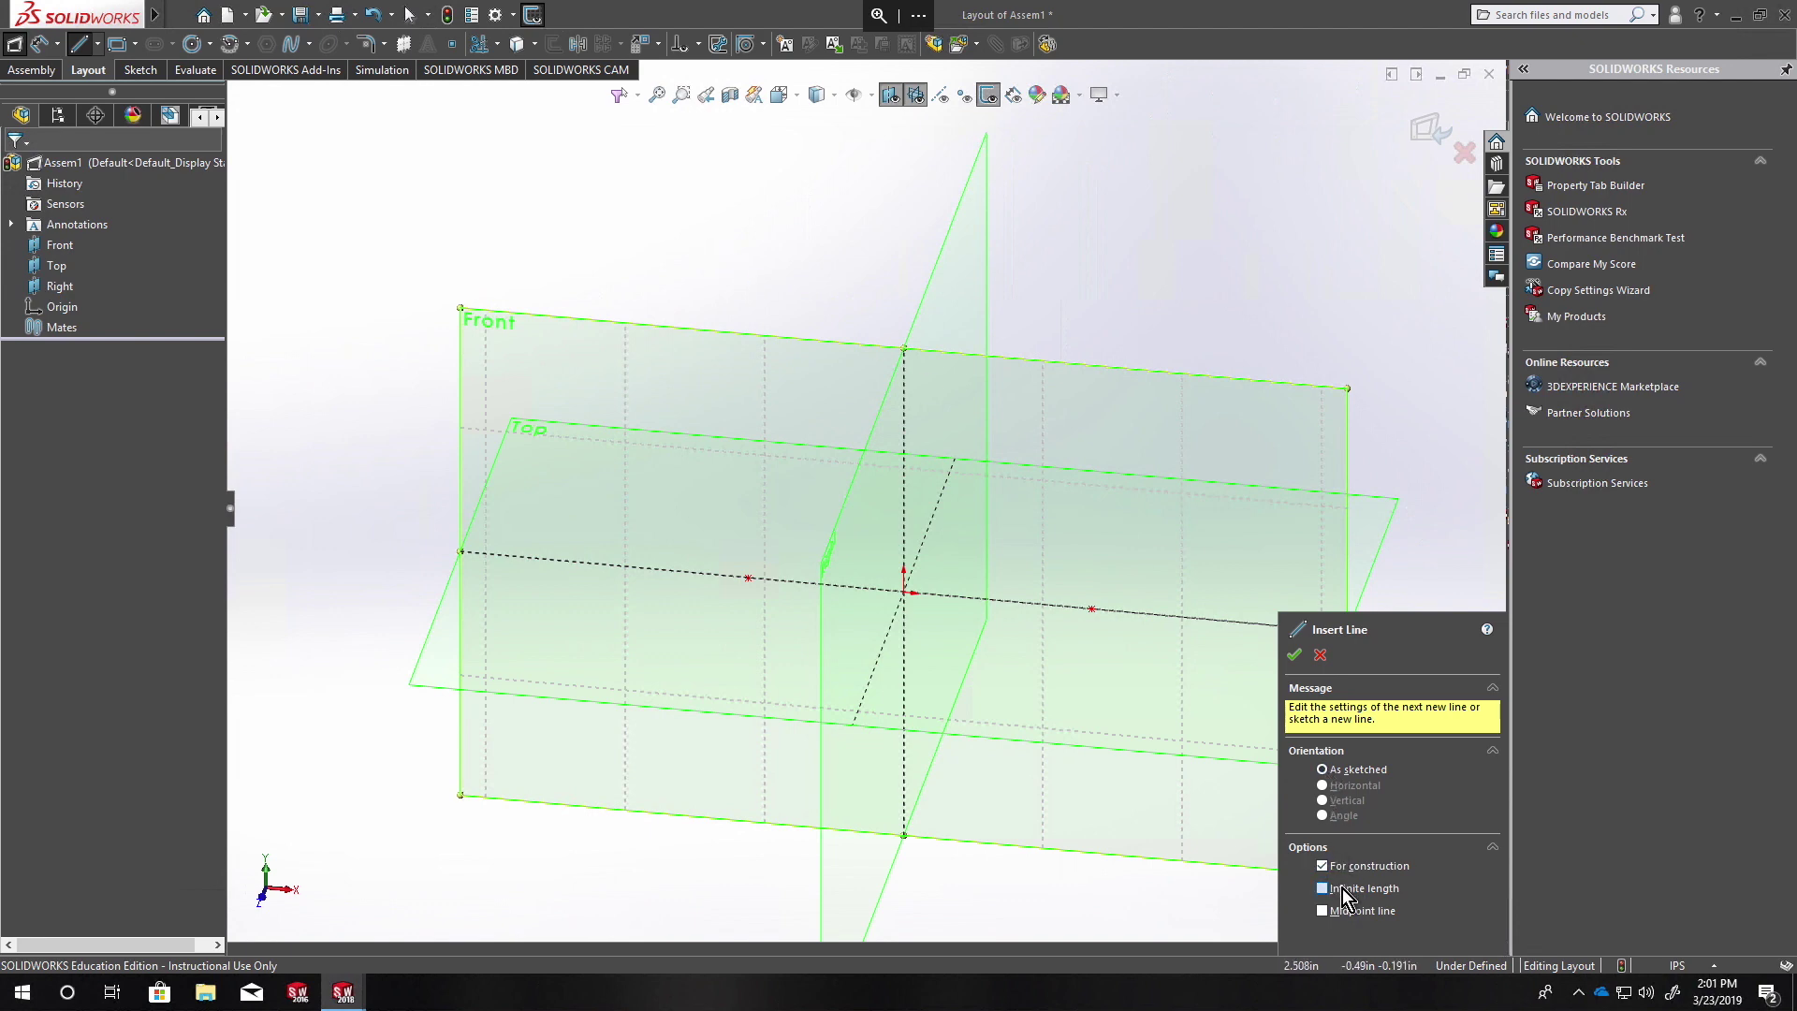
pyautogui.click(749, 578)
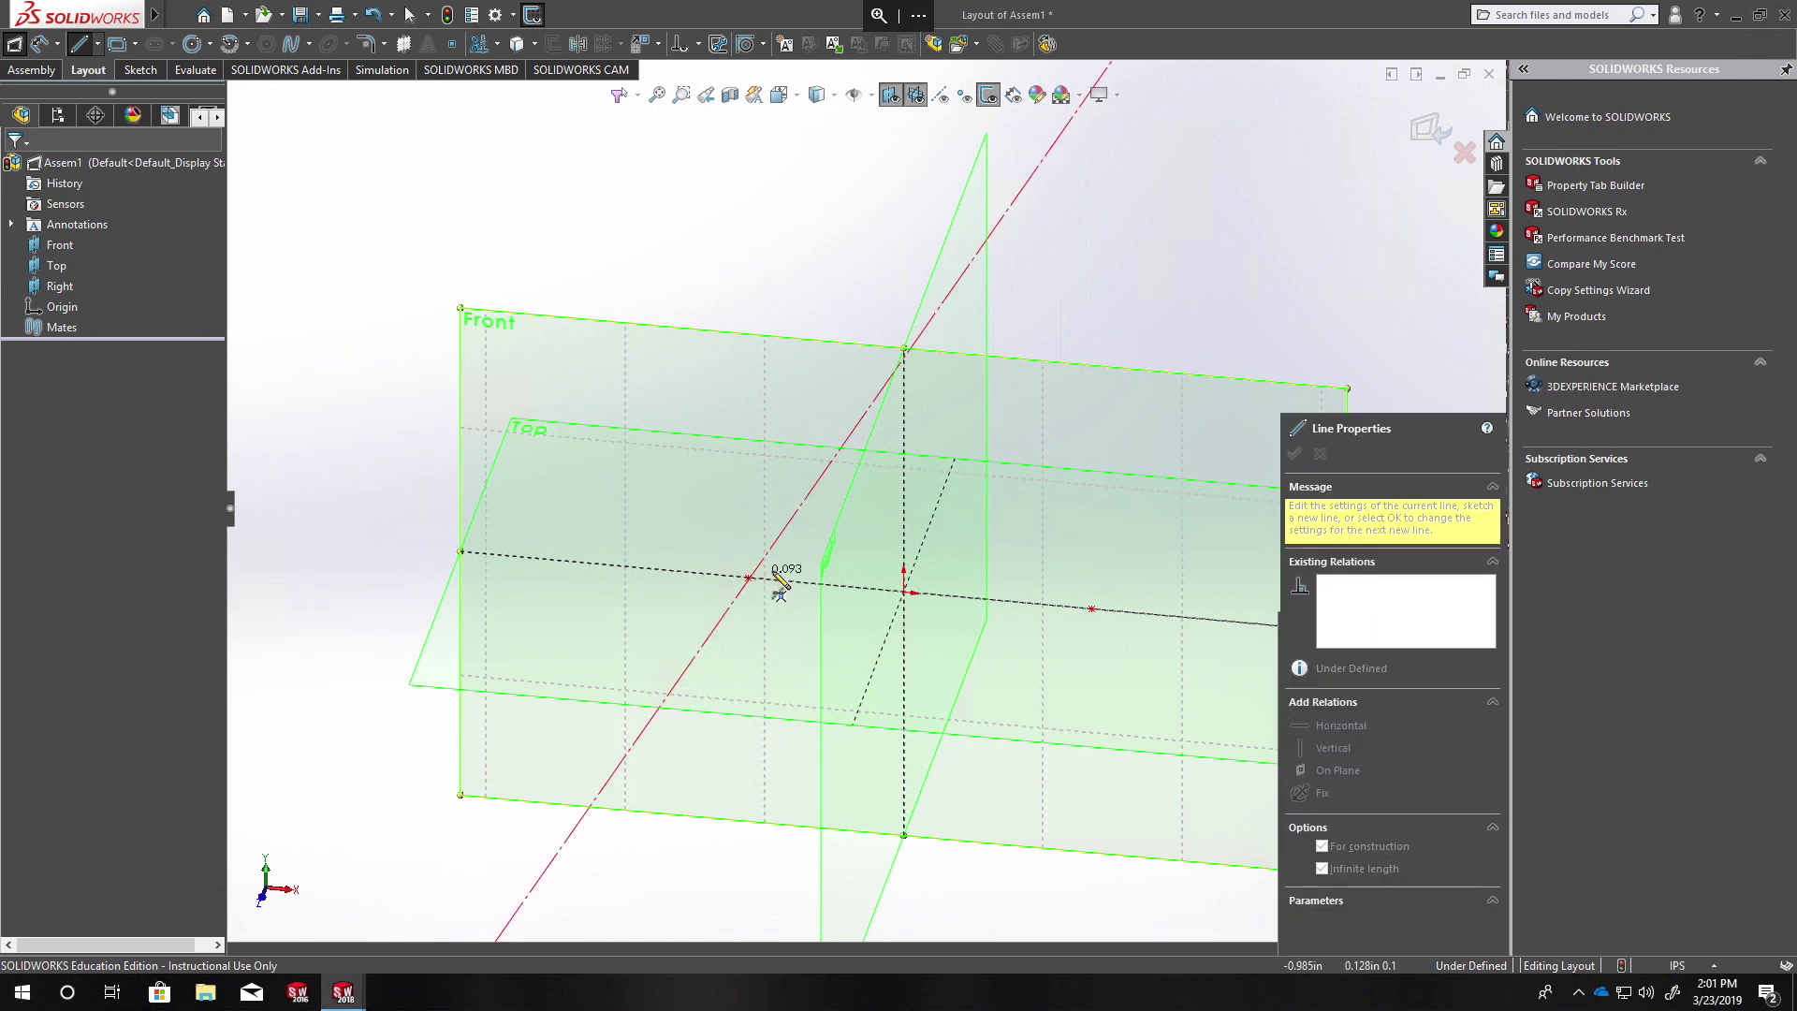
pyautogui.click(751, 503)
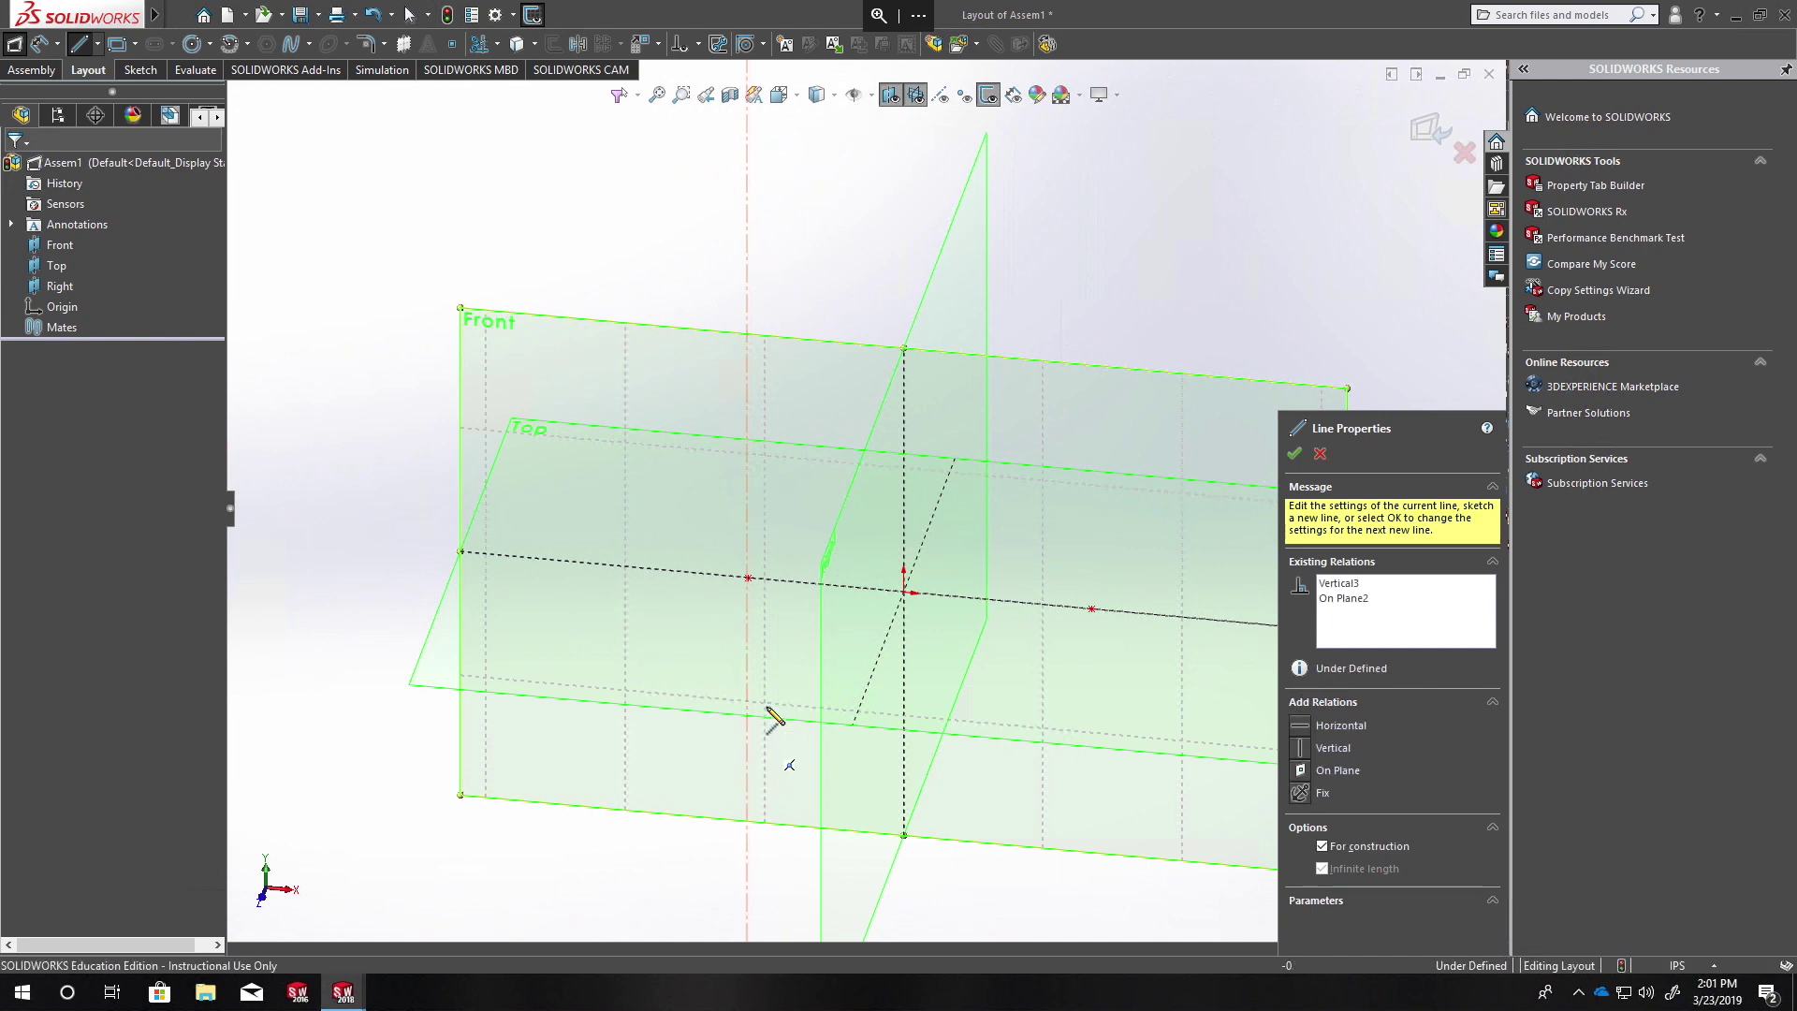
pyautogui.press('Escape')
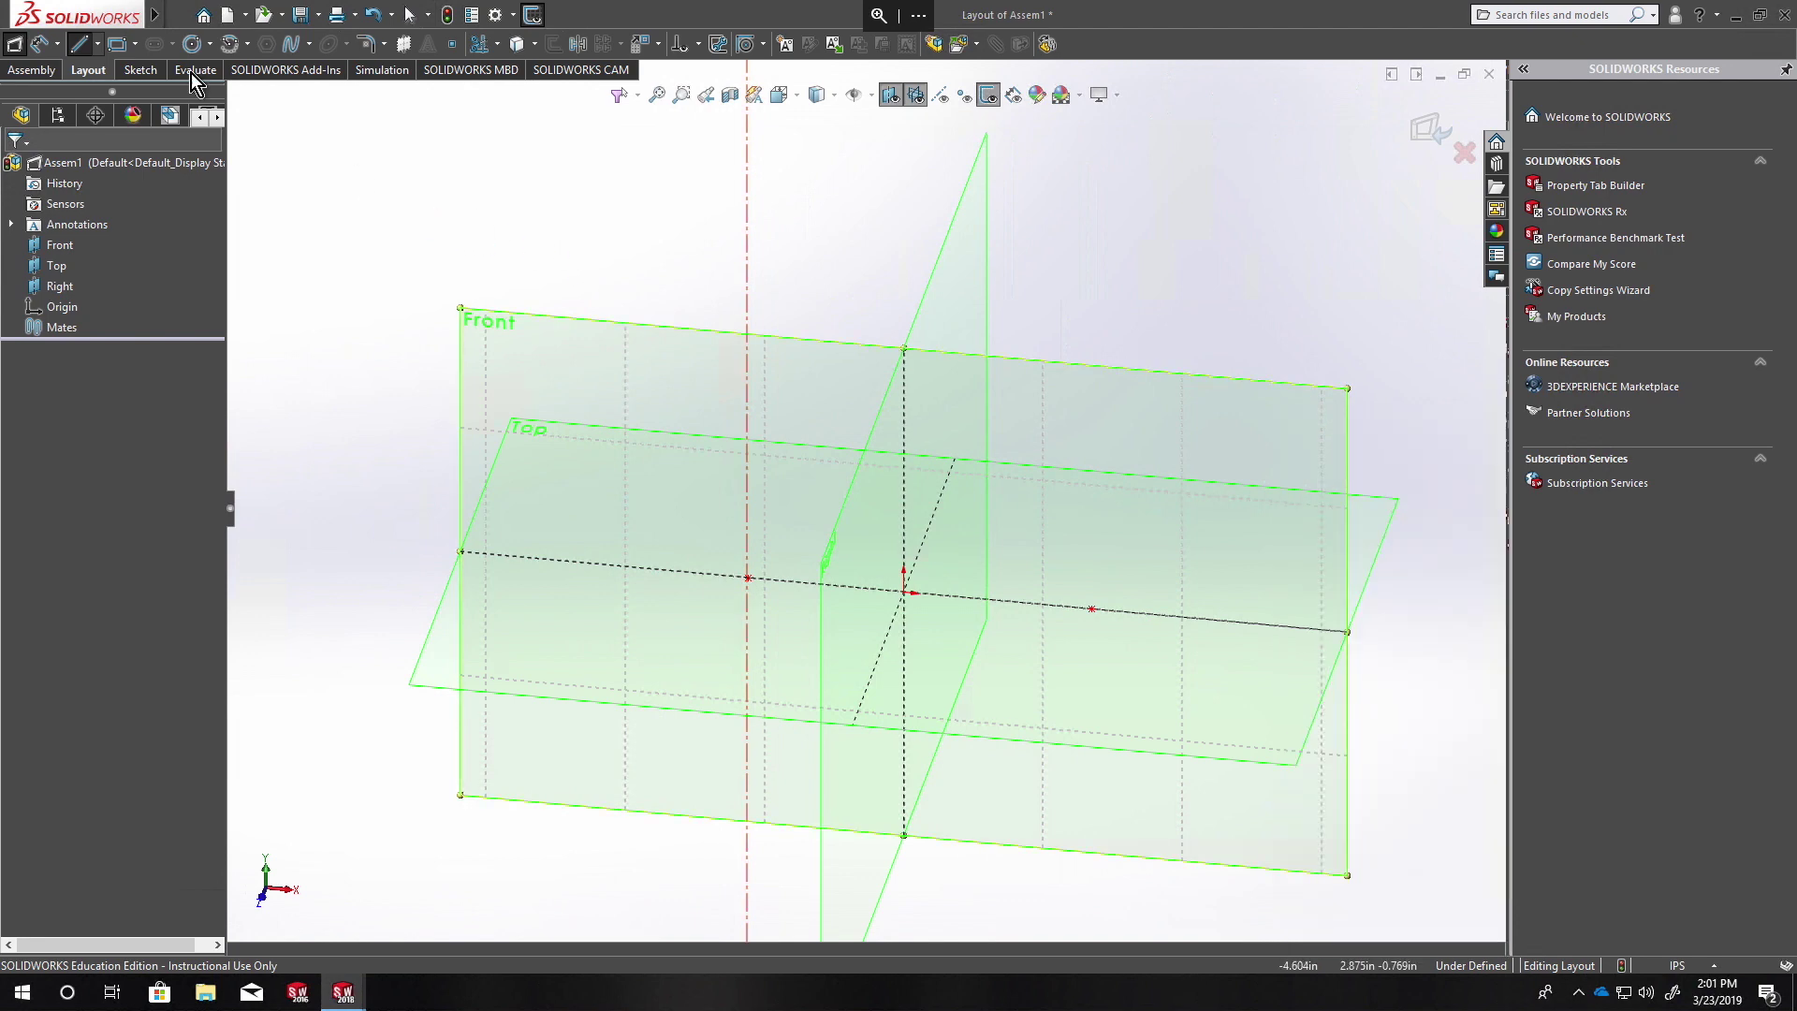
# Step: Sketch a point on the layout's vertical axis about 1.5 in above the origin
pyautogui.click(458, 45)
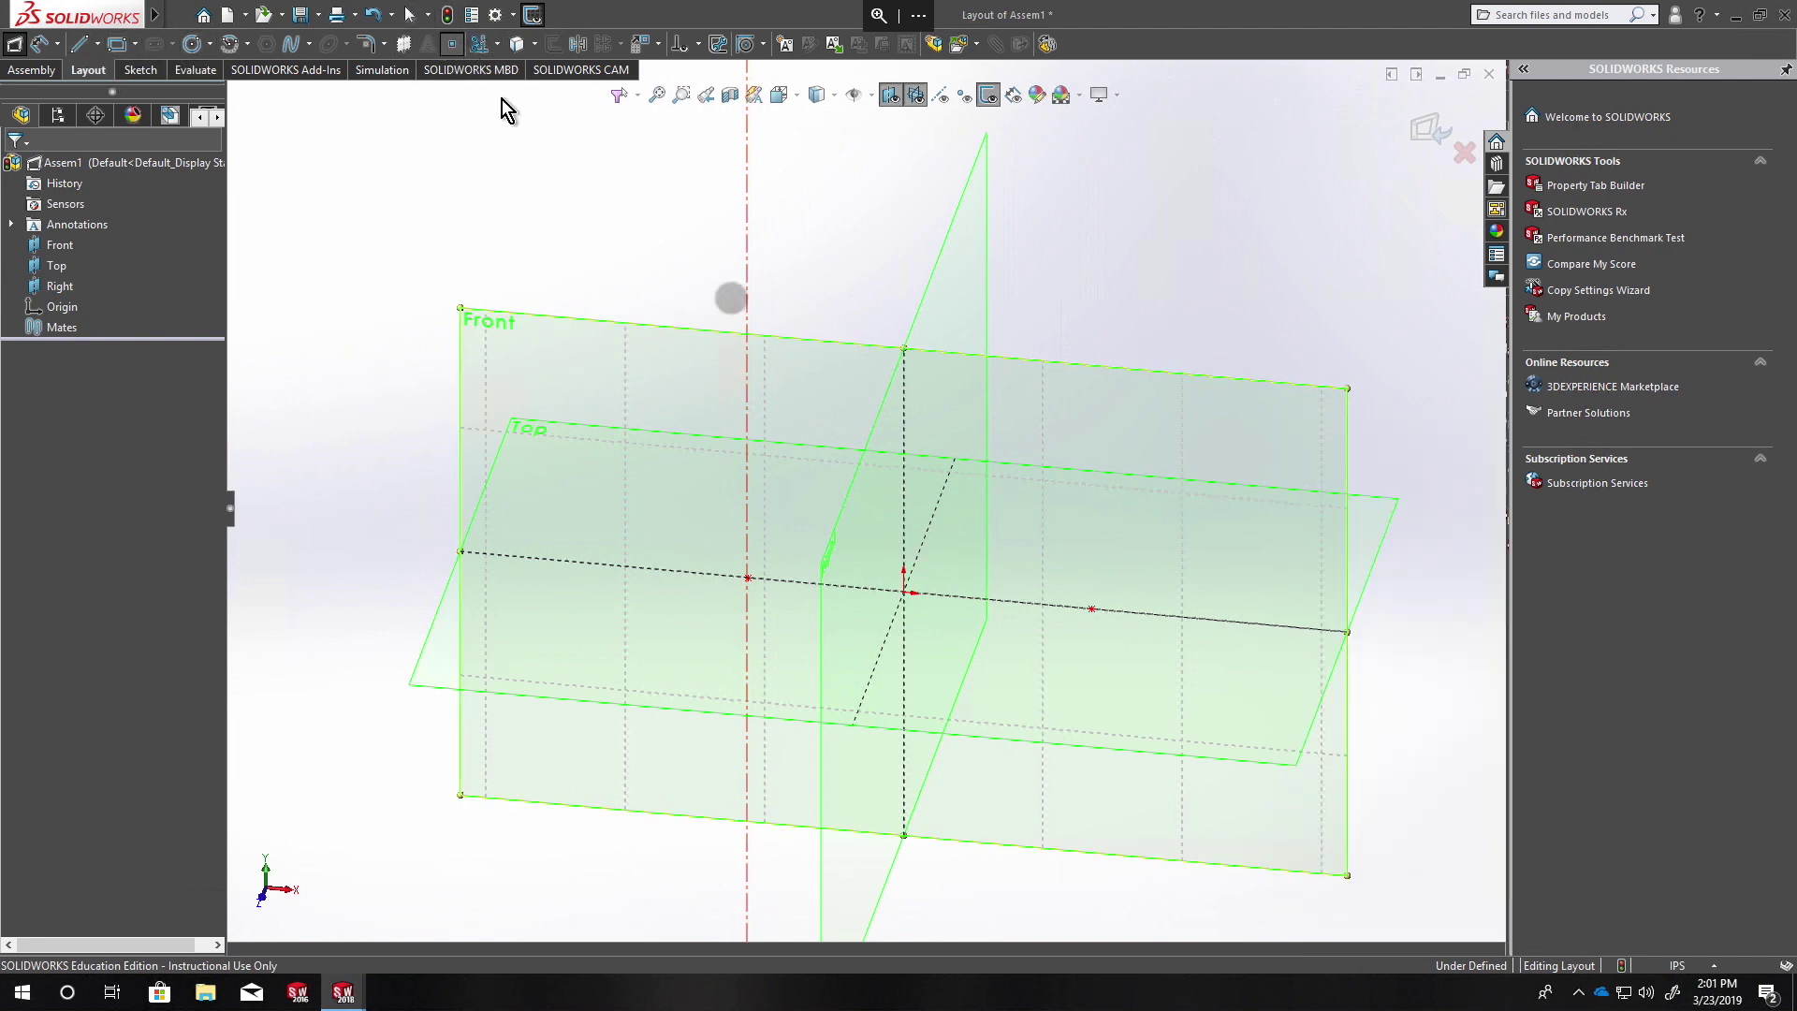
pyautogui.click(903, 405)
pyautogui.press('Escape')
# Step: Dimension the vertical distance between the layout's origin and the point above it, accepting the value as drawn
pyautogui.moveTo(1130, 306); pyautogui.dragTo(1154, 279, button='right')
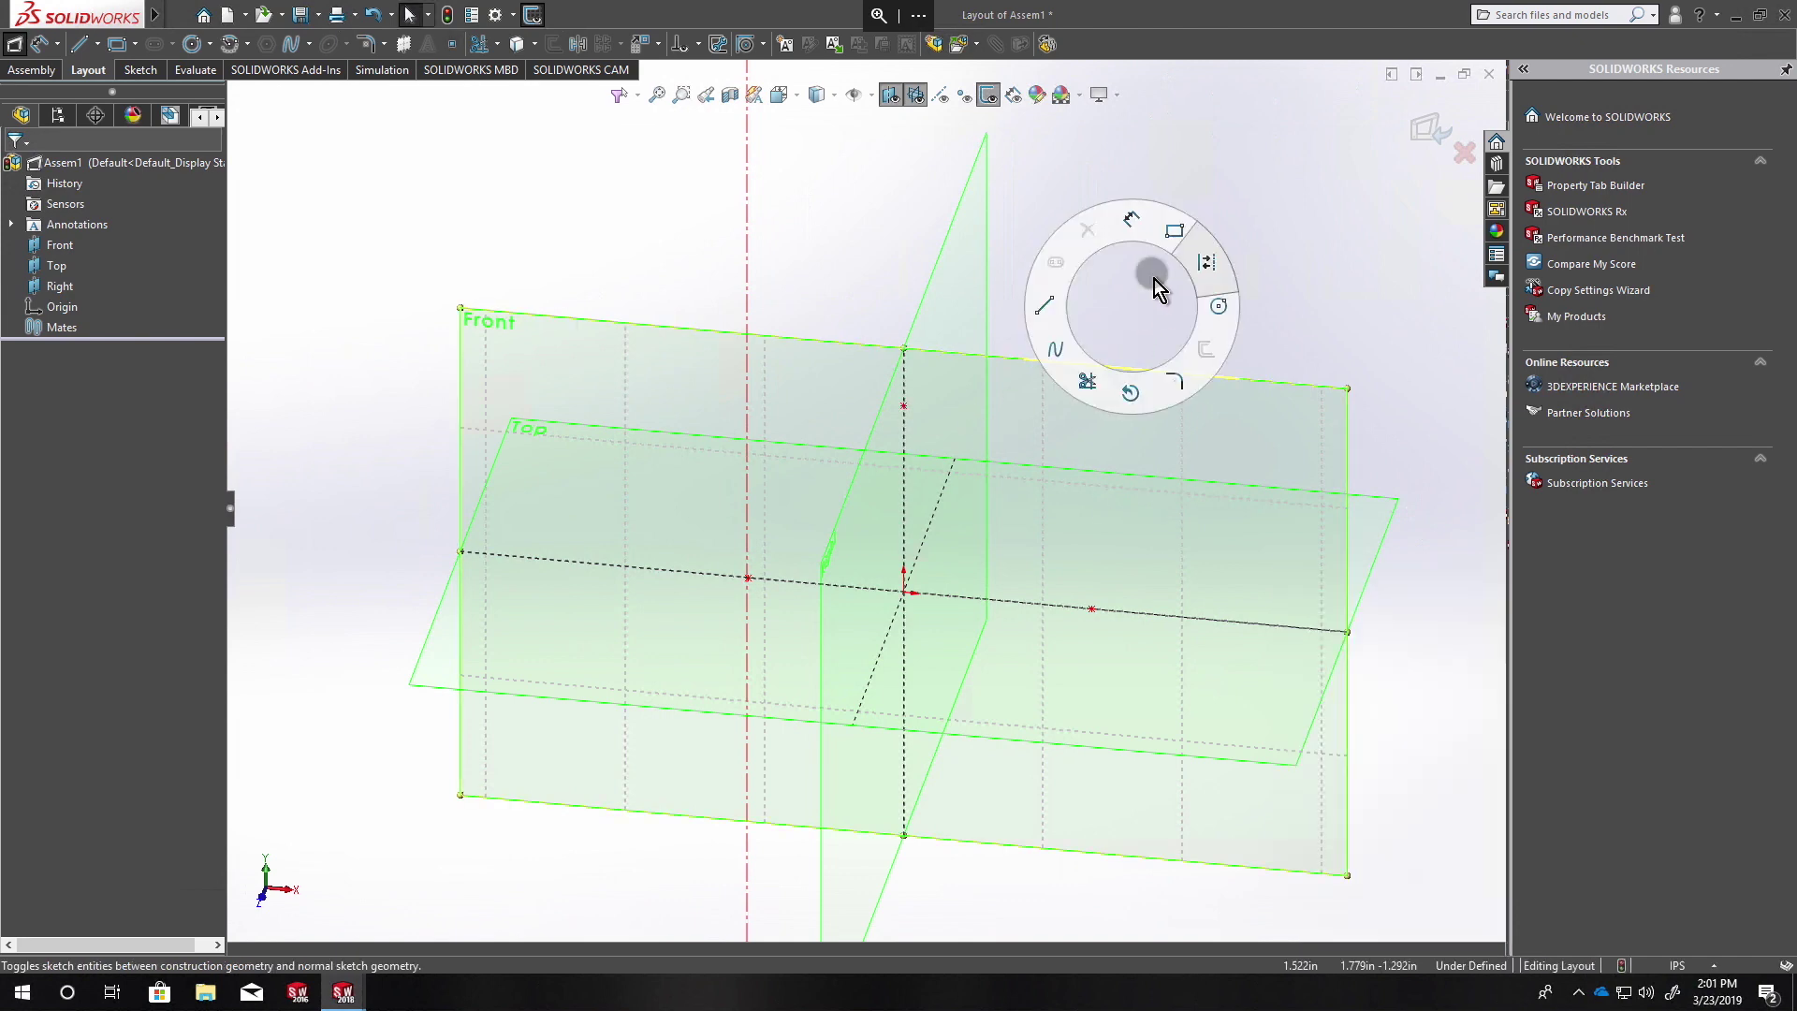
pyautogui.click(903, 405)
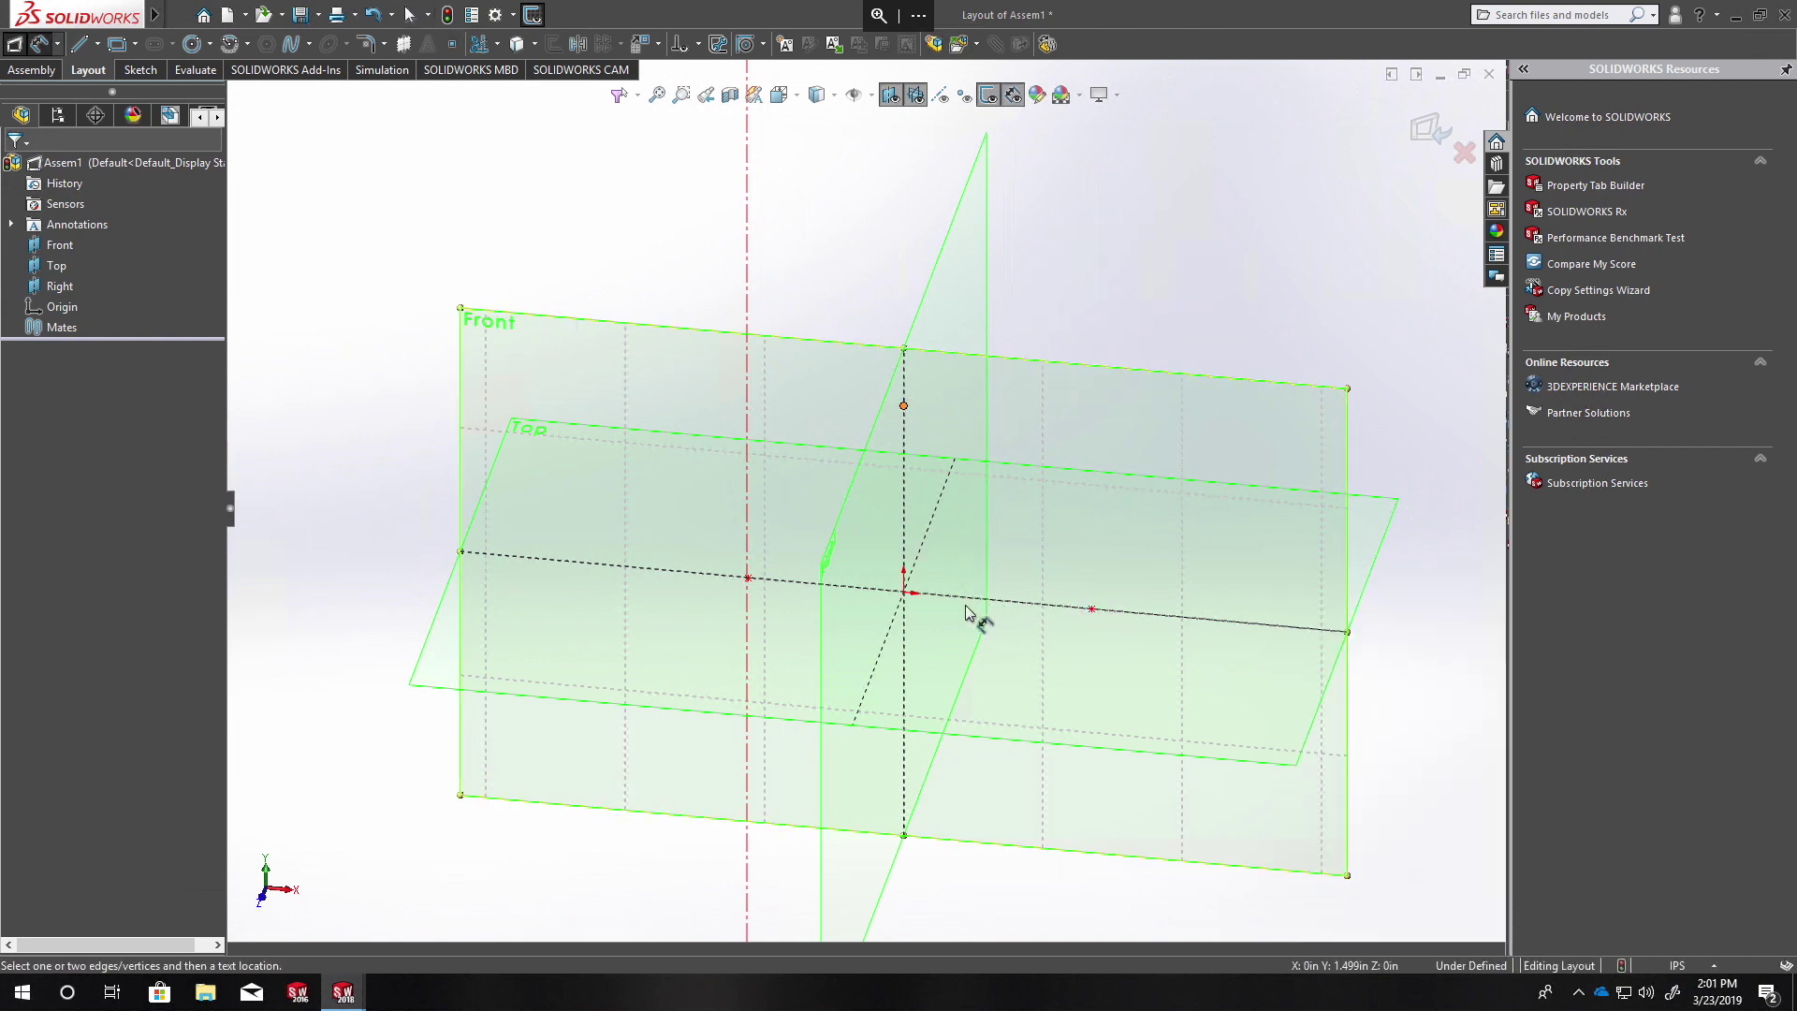
pyautogui.click(904, 593)
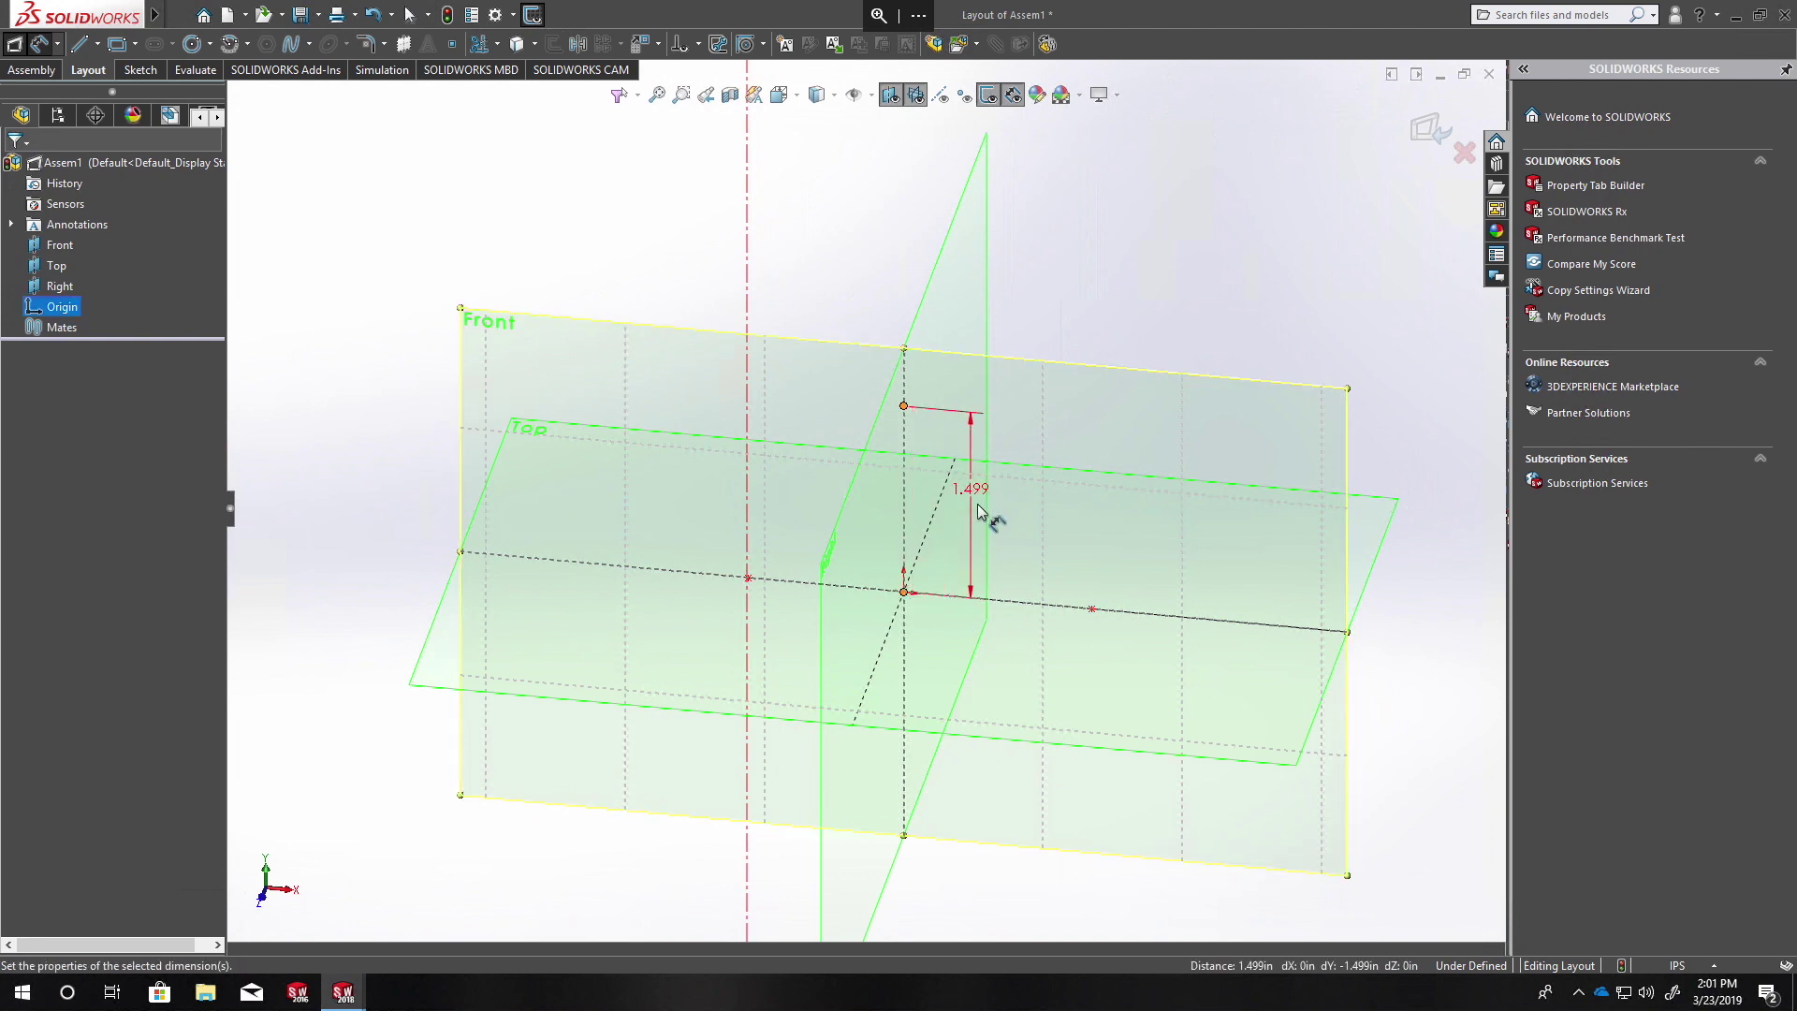
pyautogui.click(981, 513)
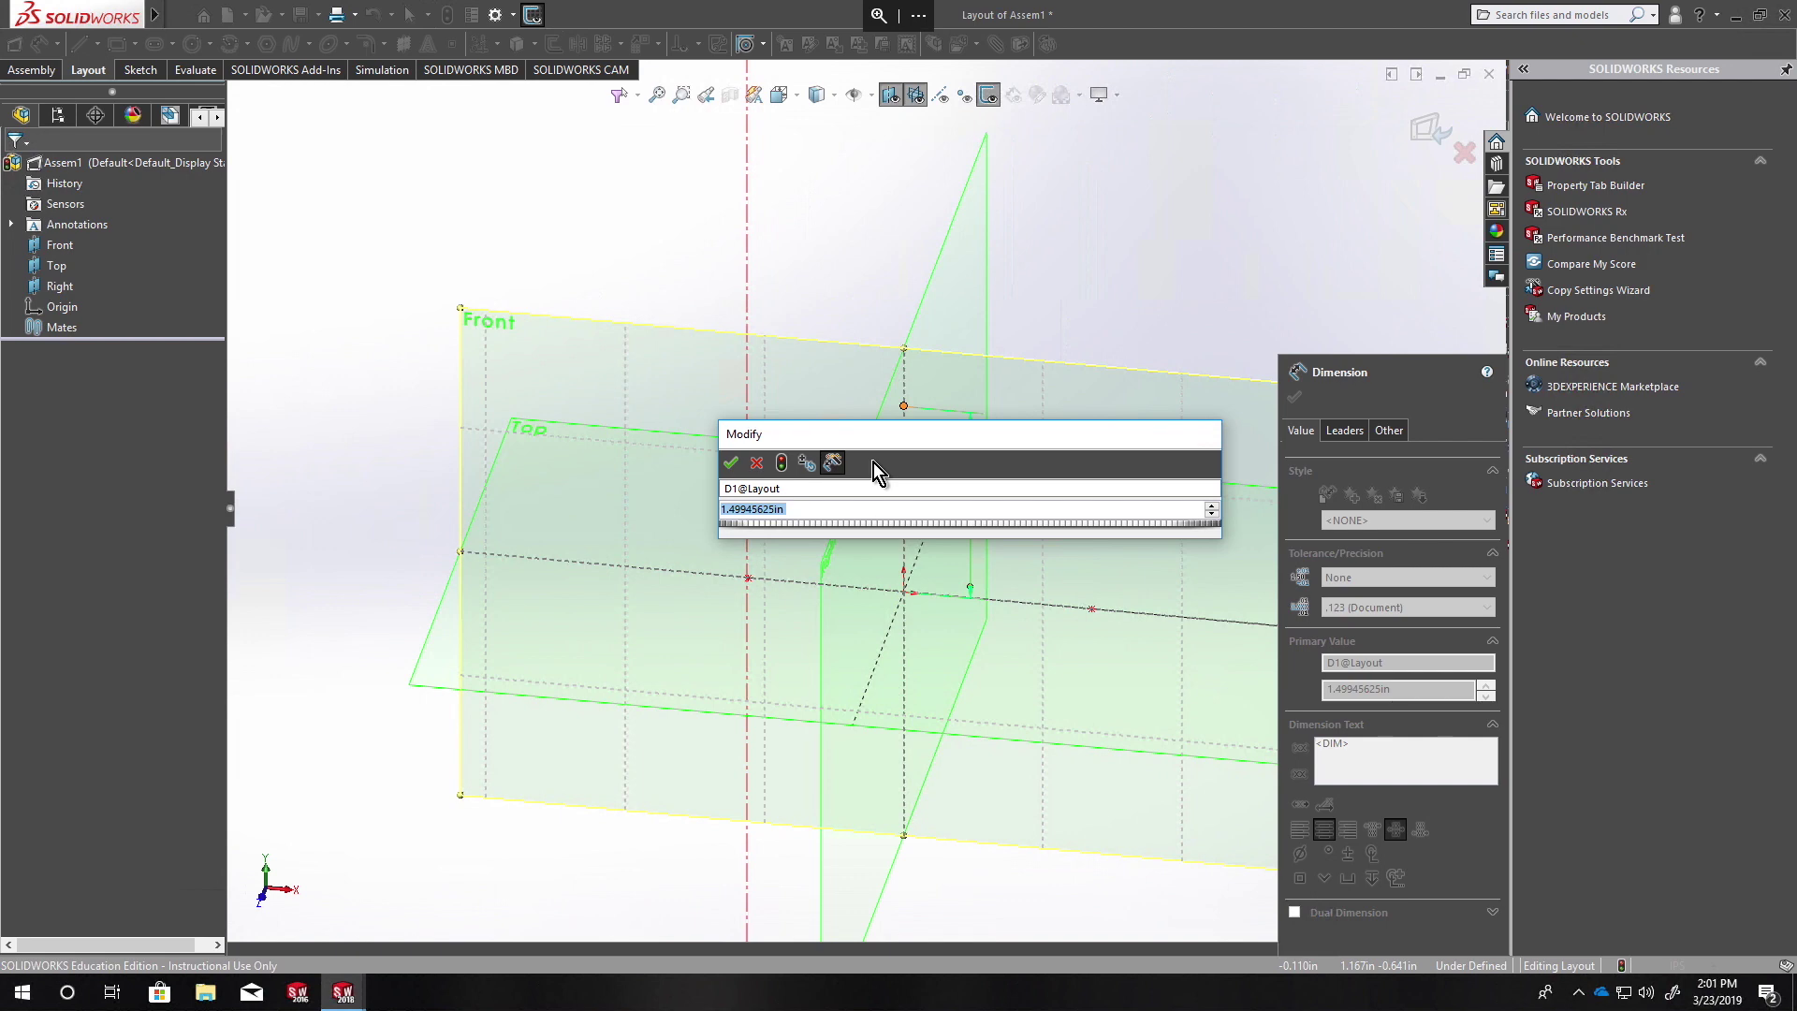
pyautogui.click(732, 464)
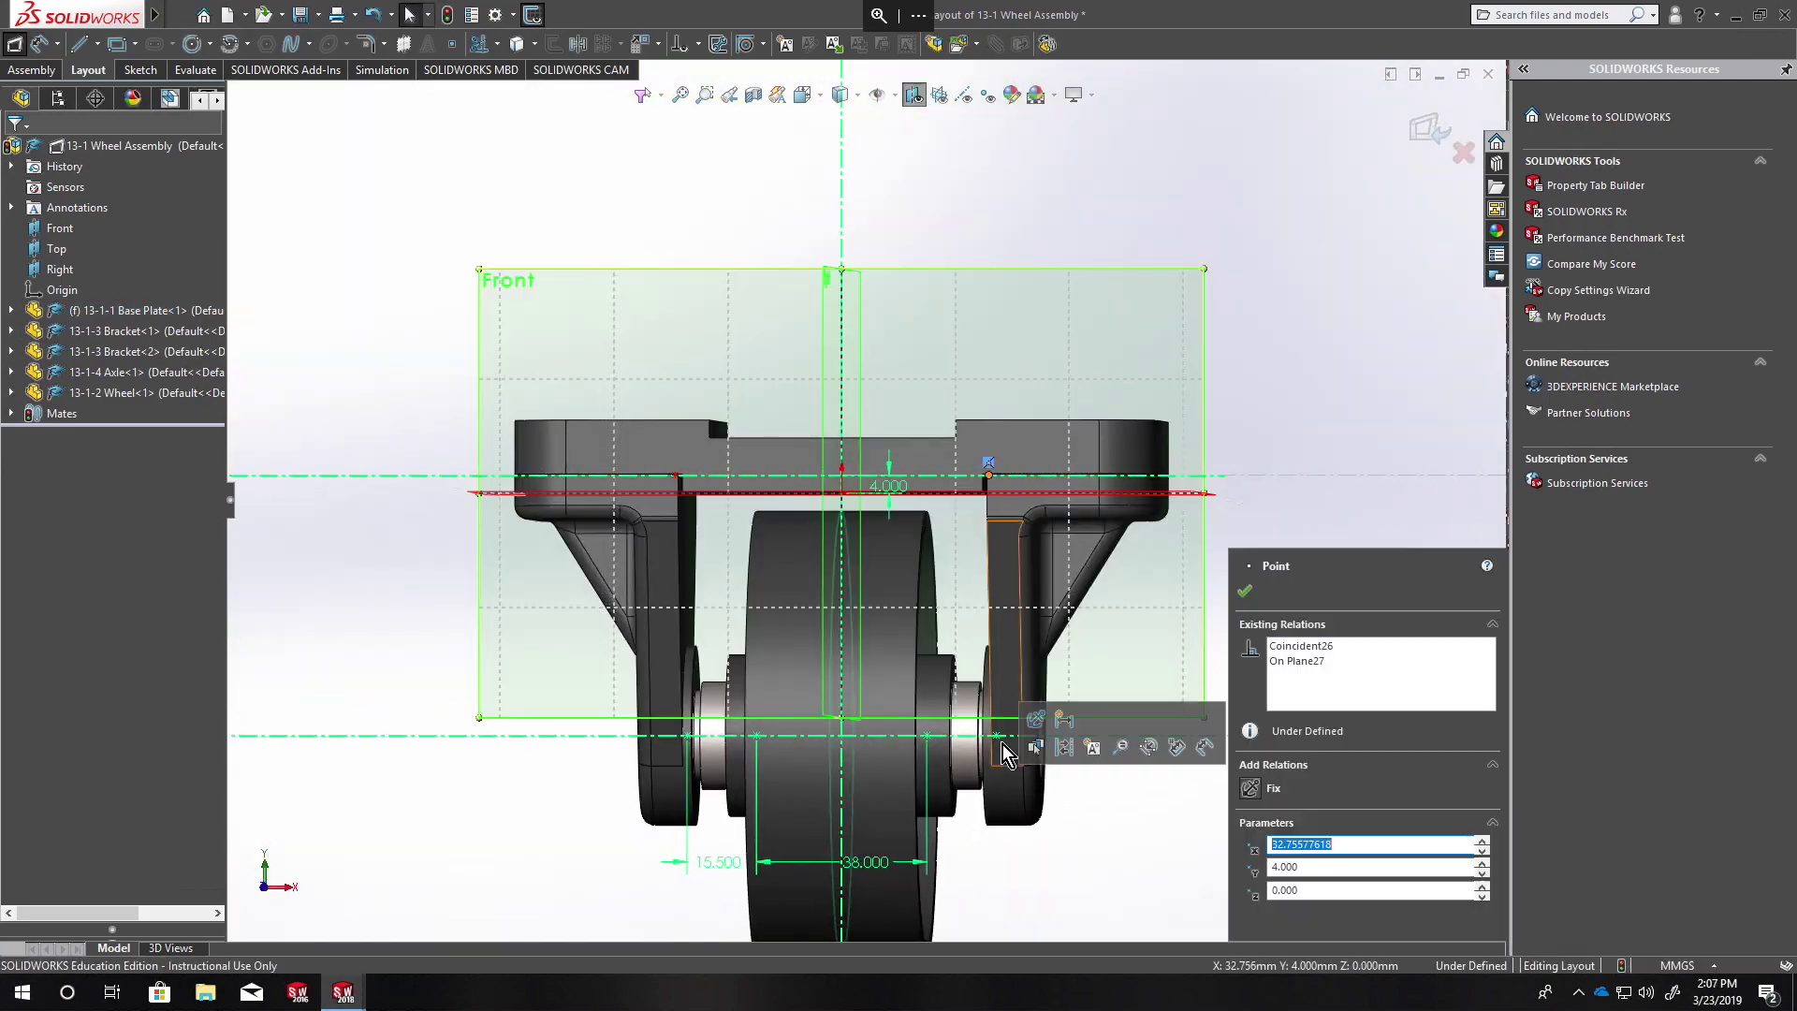
# Step: Exit the layout of the 13-1 Wheel Assembly and view the whole assembly isometrically
pyautogui.press('Escape')
pyautogui.hotkey('ctrl', '7')
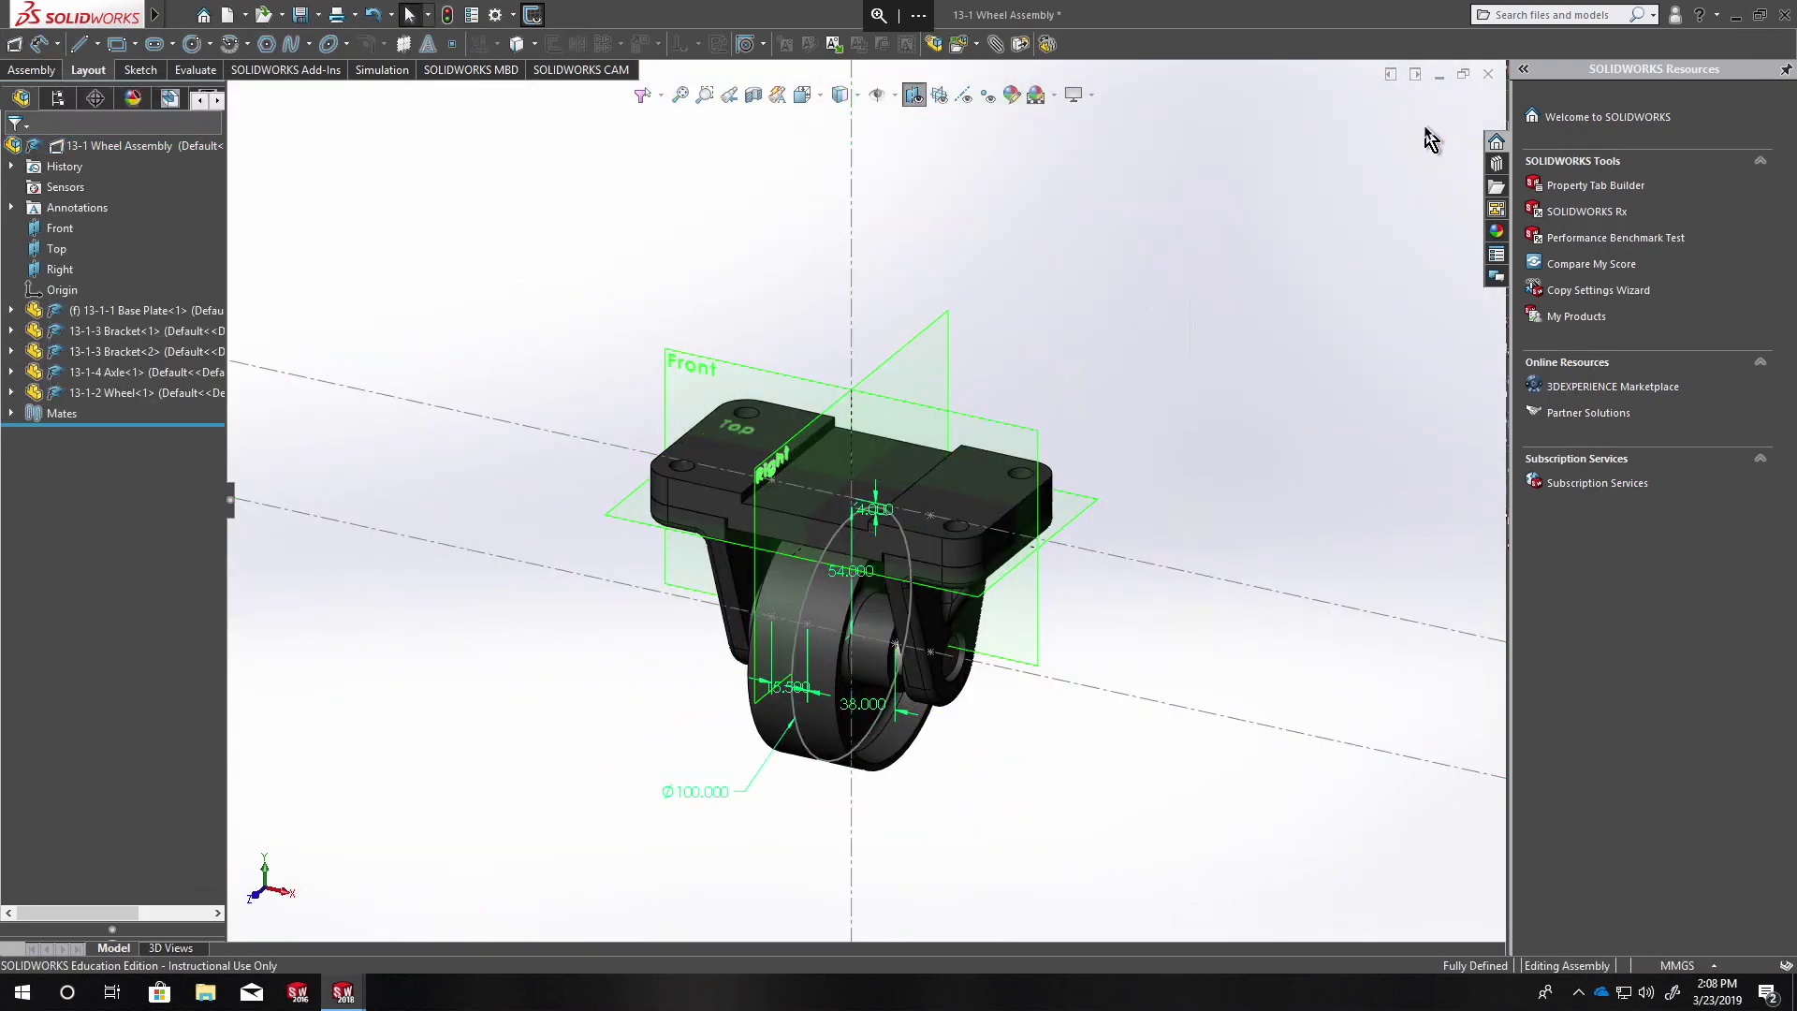
pyautogui.click(1429, 133)
pyautogui.moveTo(742, 516)
pyautogui.mouseDown(button='middle')
pyautogui.moveTo(787, 487)
pyautogui.moveTo(602, 490)
pyautogui.moveTo(778, 449)
pyautogui.moveTo(701, 513)
pyautogui.moveTo(714, 401)
pyautogui.moveTo(422, 365)
pyautogui.mouseUp(button='middle')
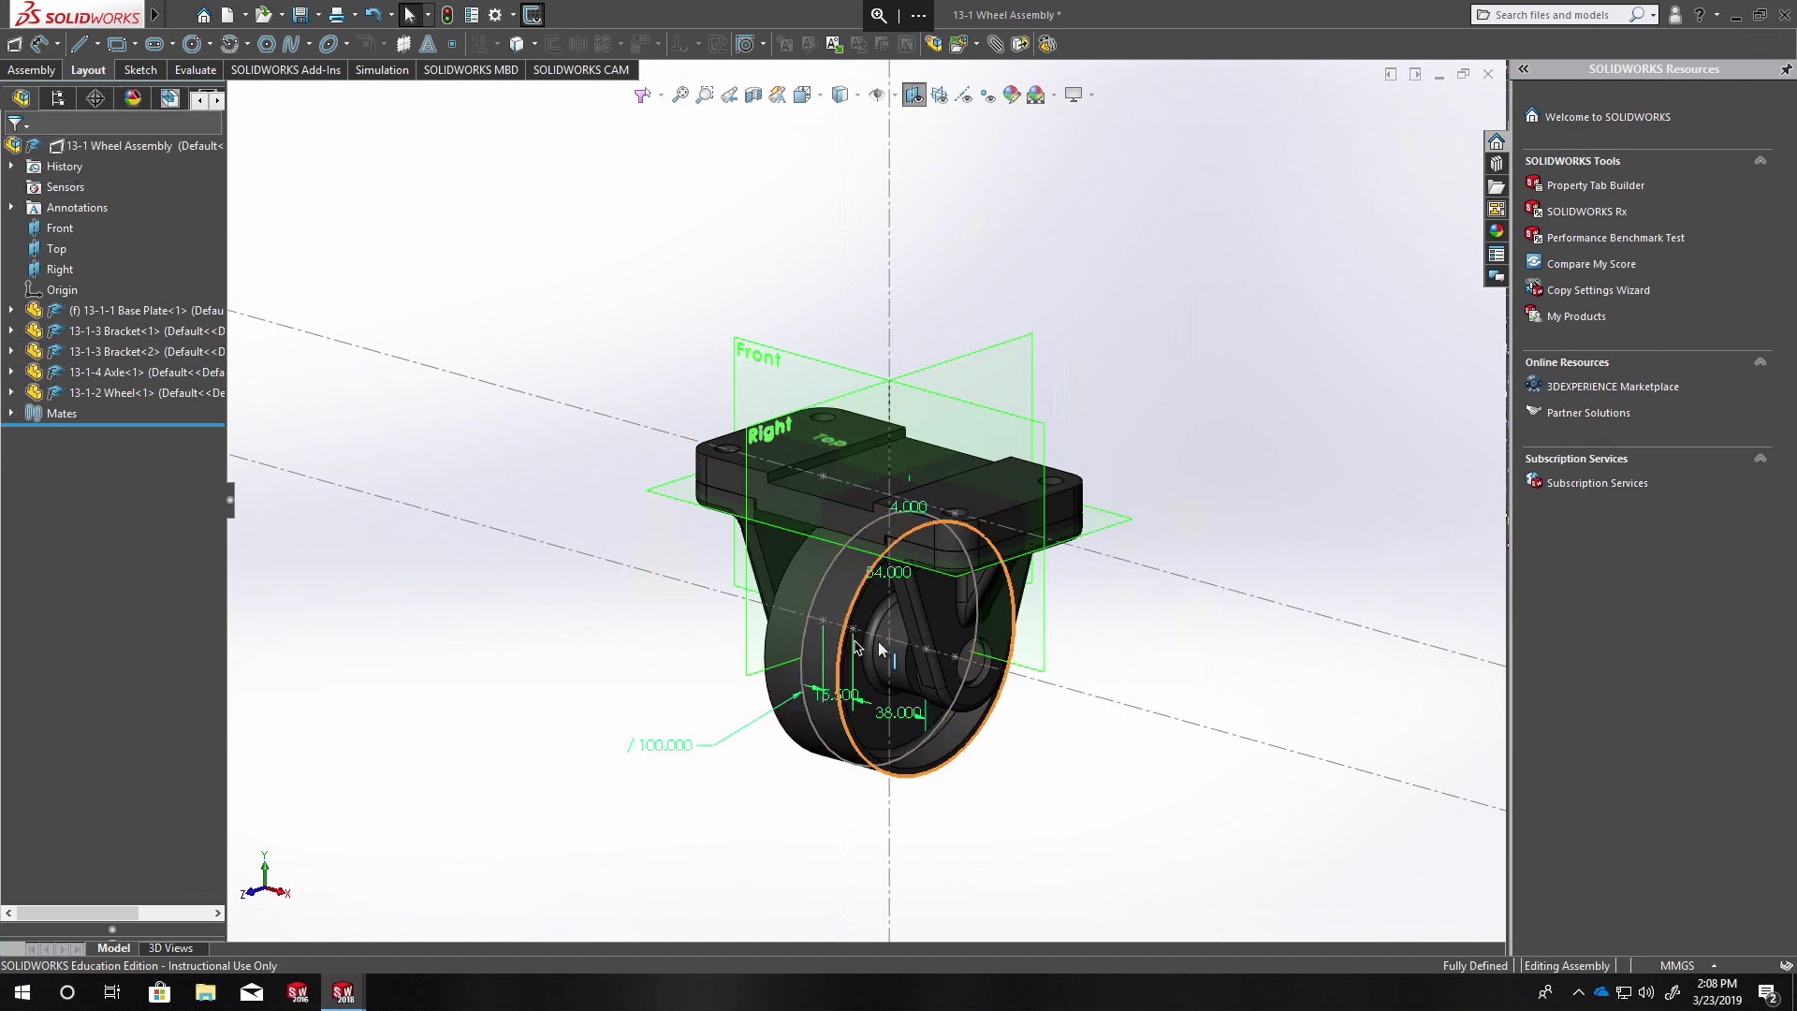
# Step: Open the wheel assembly's layout for editing and examine the wheel circle sketched on the Right plane
pyautogui.rightClick(105, 159)
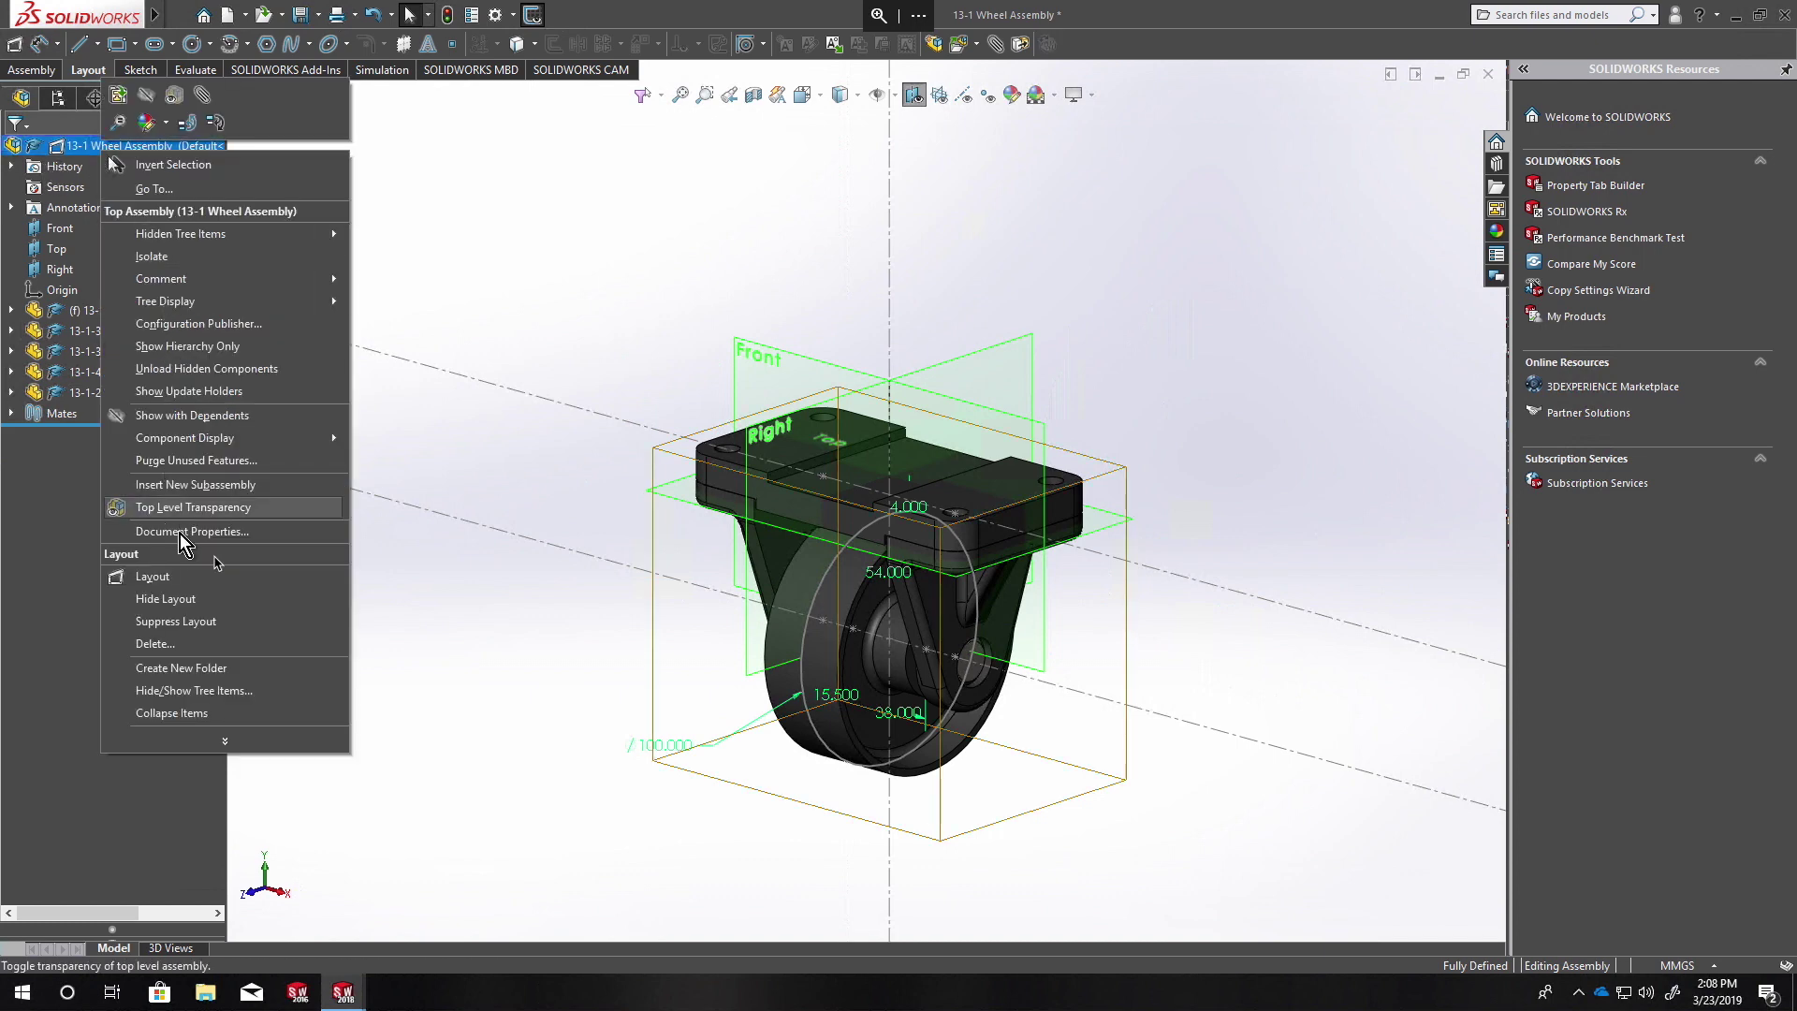
pyautogui.click(176, 578)
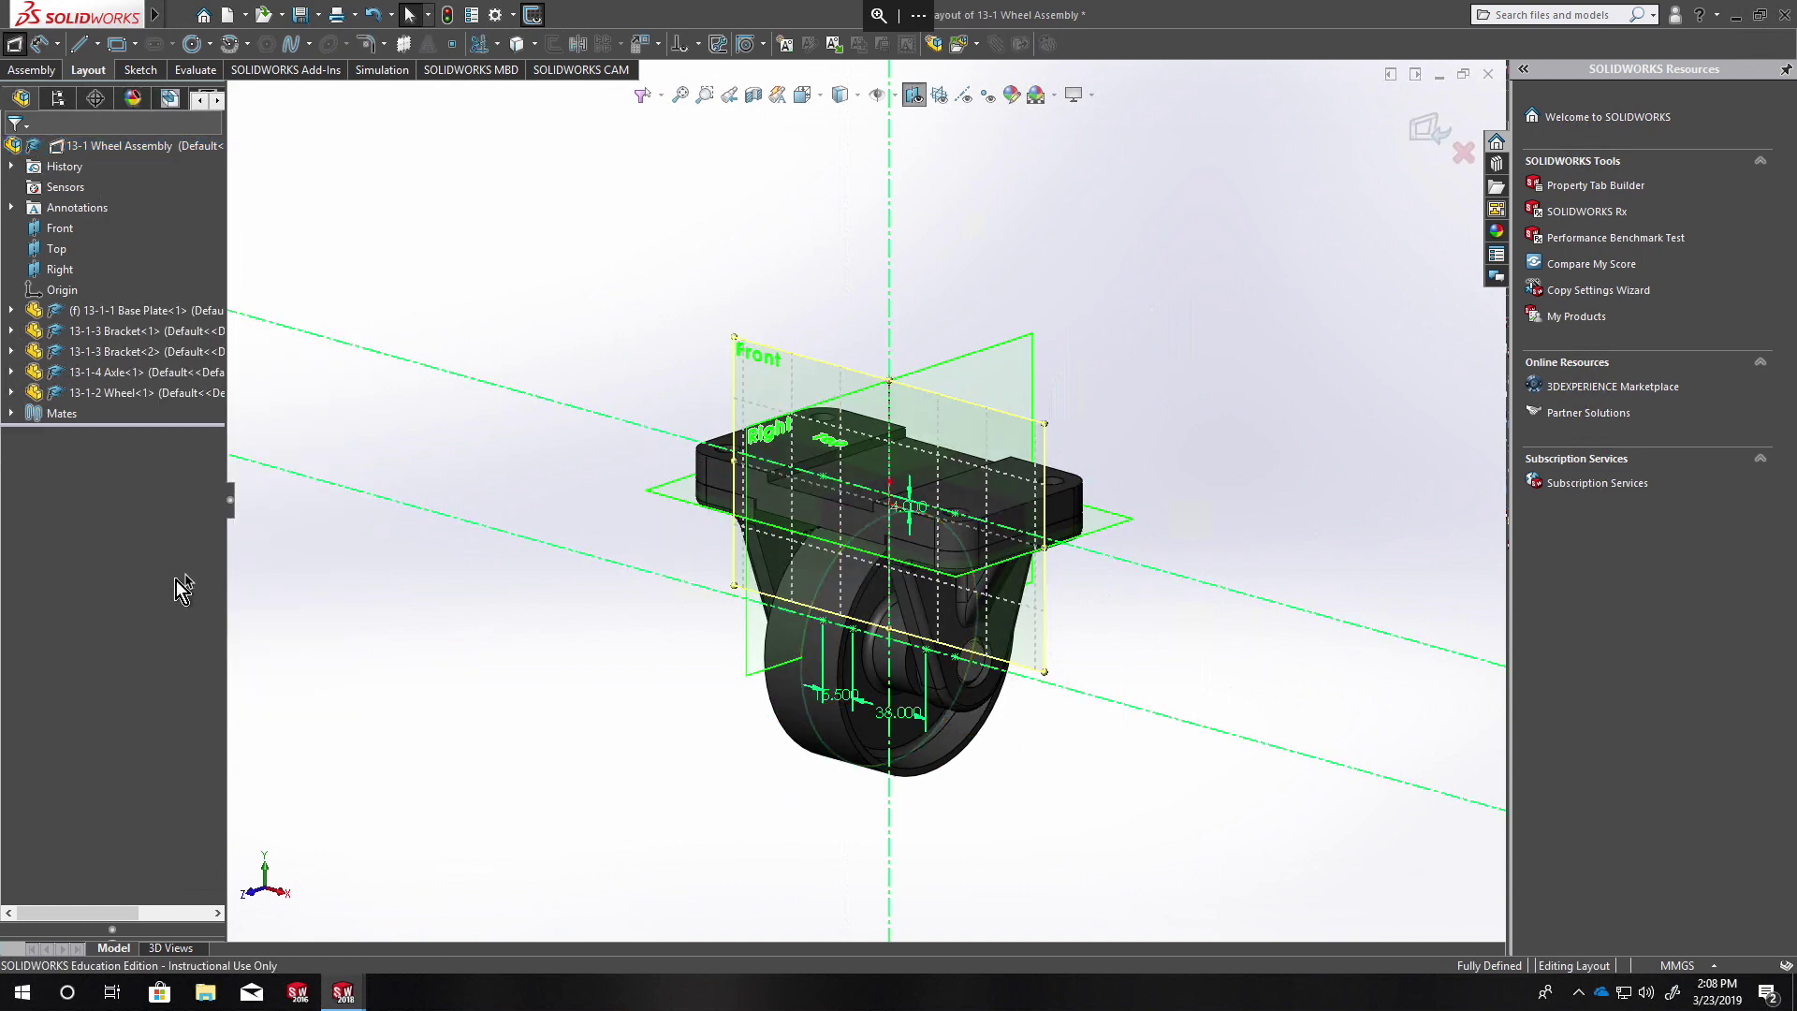
pyautogui.scroll(-3, 847, 571)
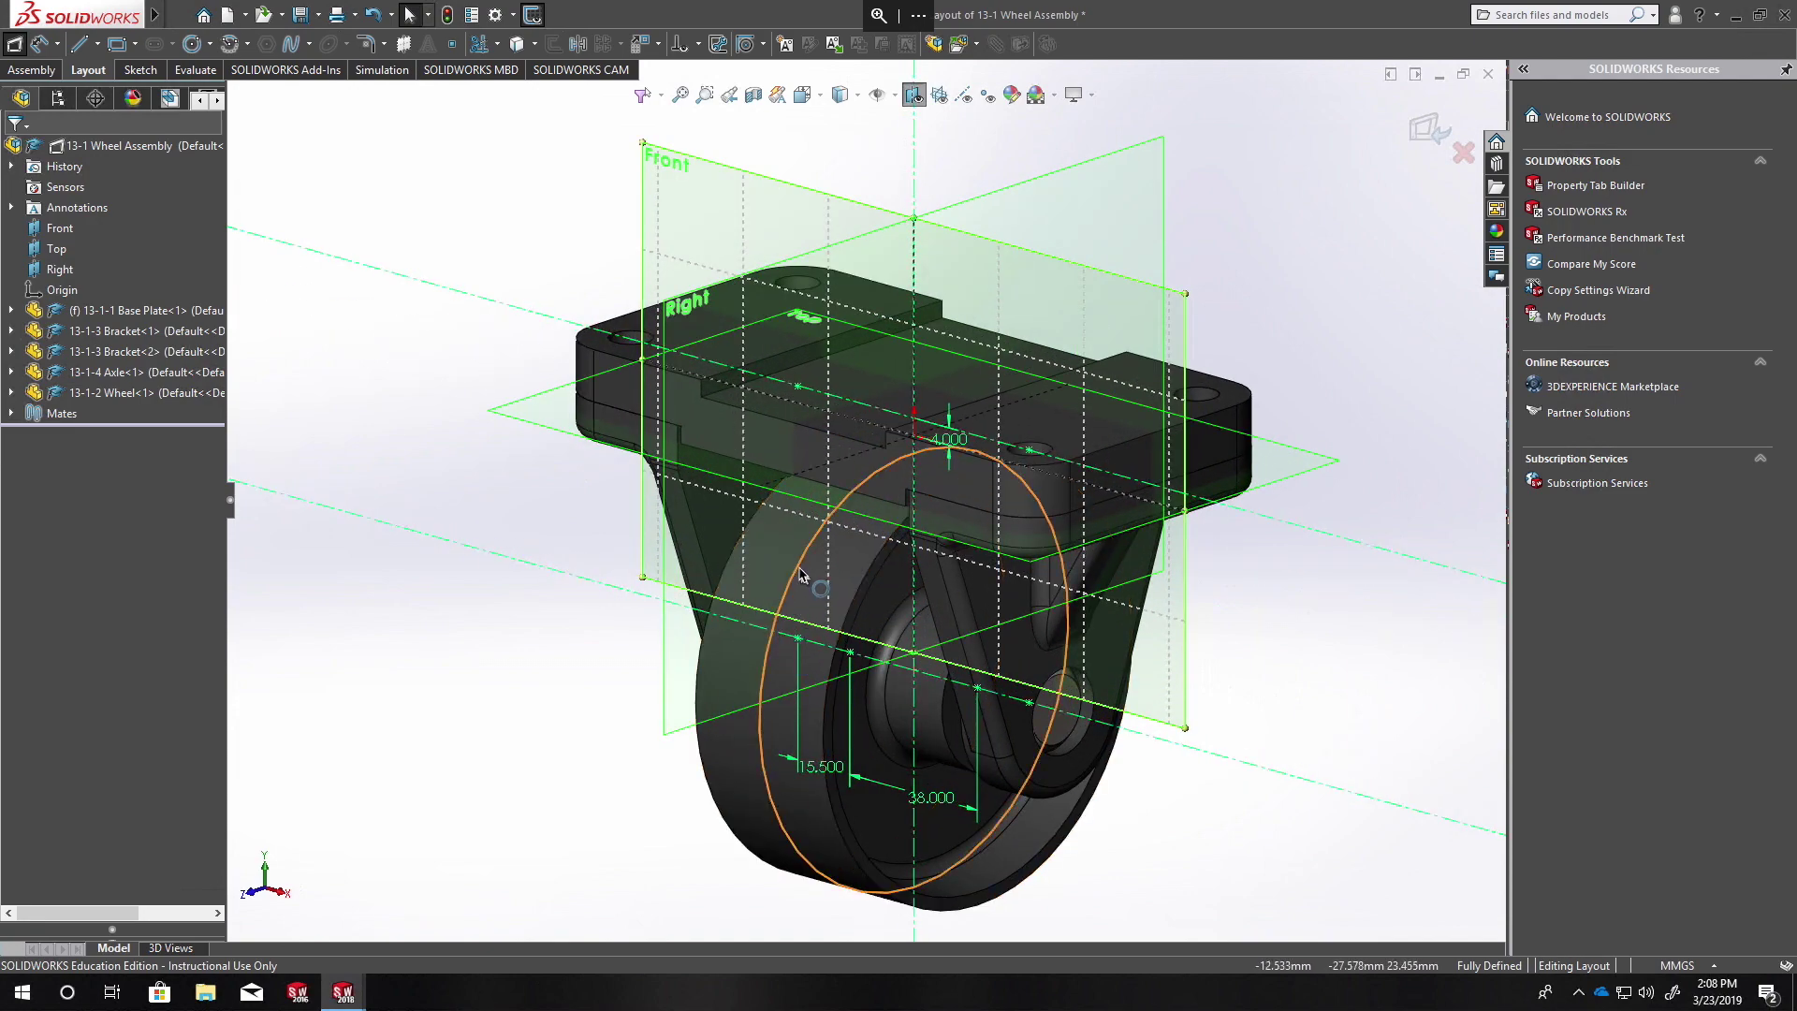
pyautogui.moveTo(798, 587); pyautogui.dragTo(739, 662, button='middle')
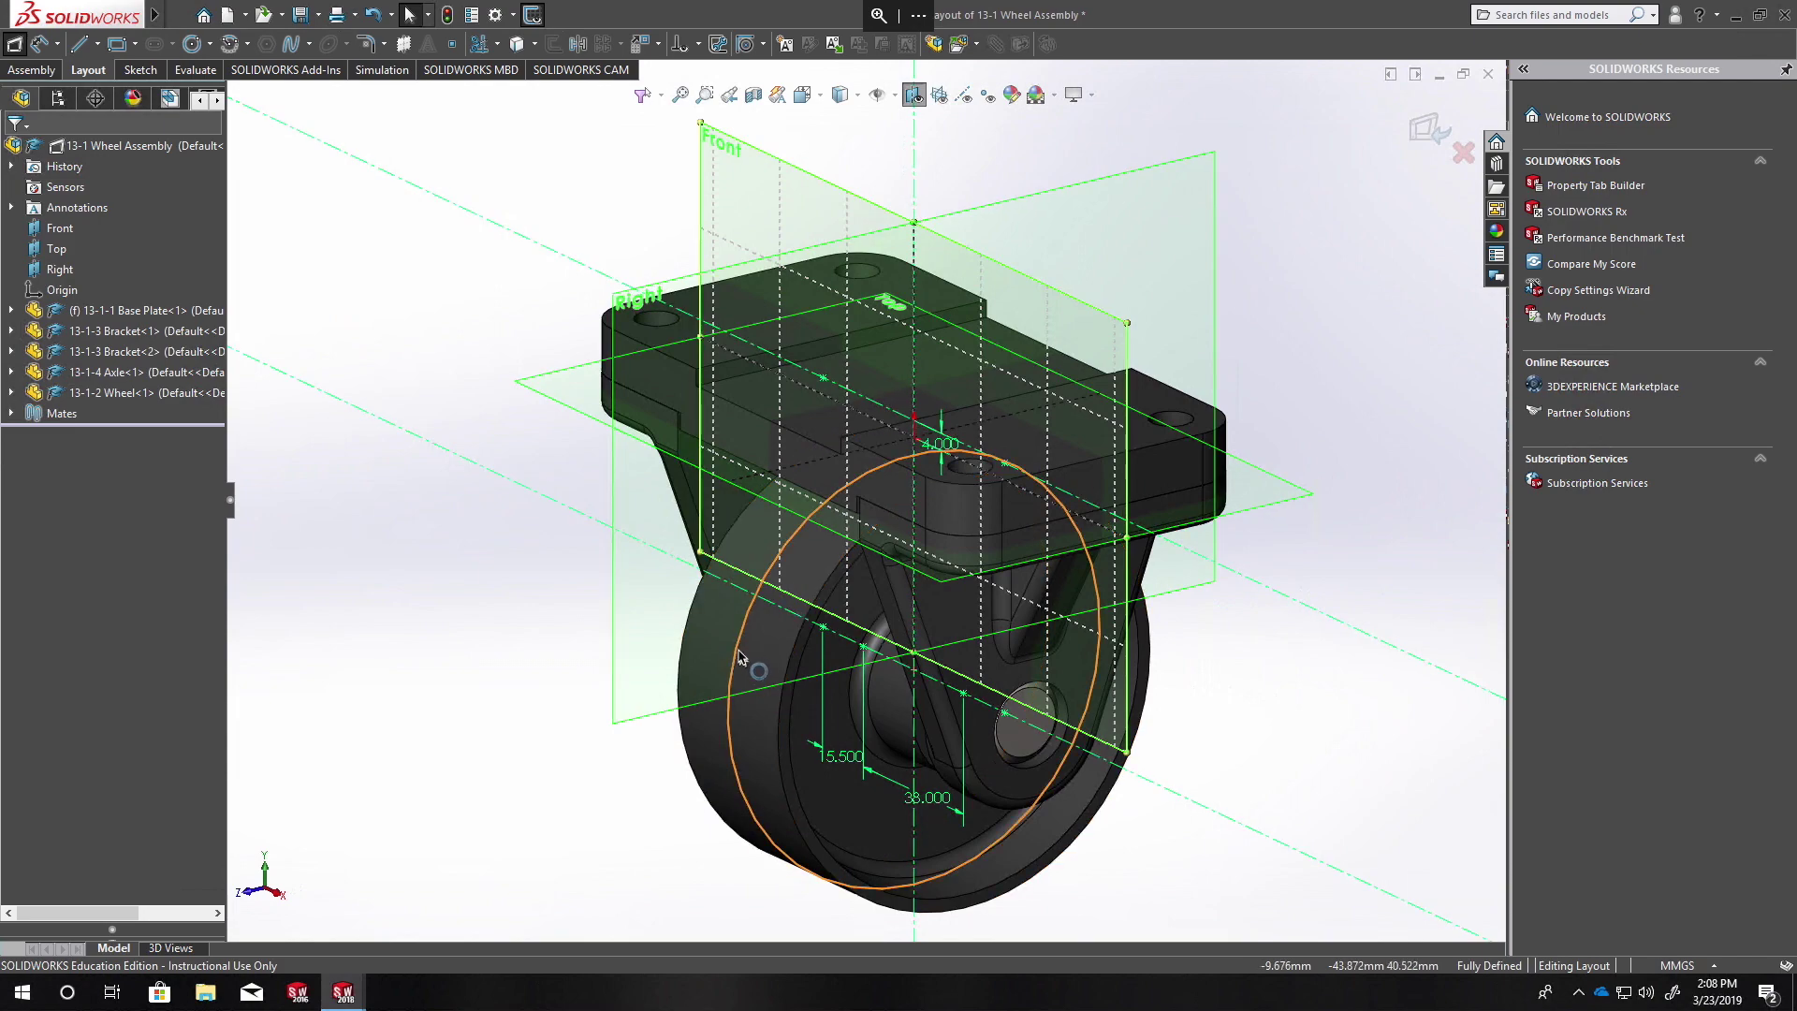
pyautogui.click(738, 657)
pyautogui.moveTo(738, 655); pyautogui.dragTo(468, 708, button='middle')
pyautogui.click(505, 777)
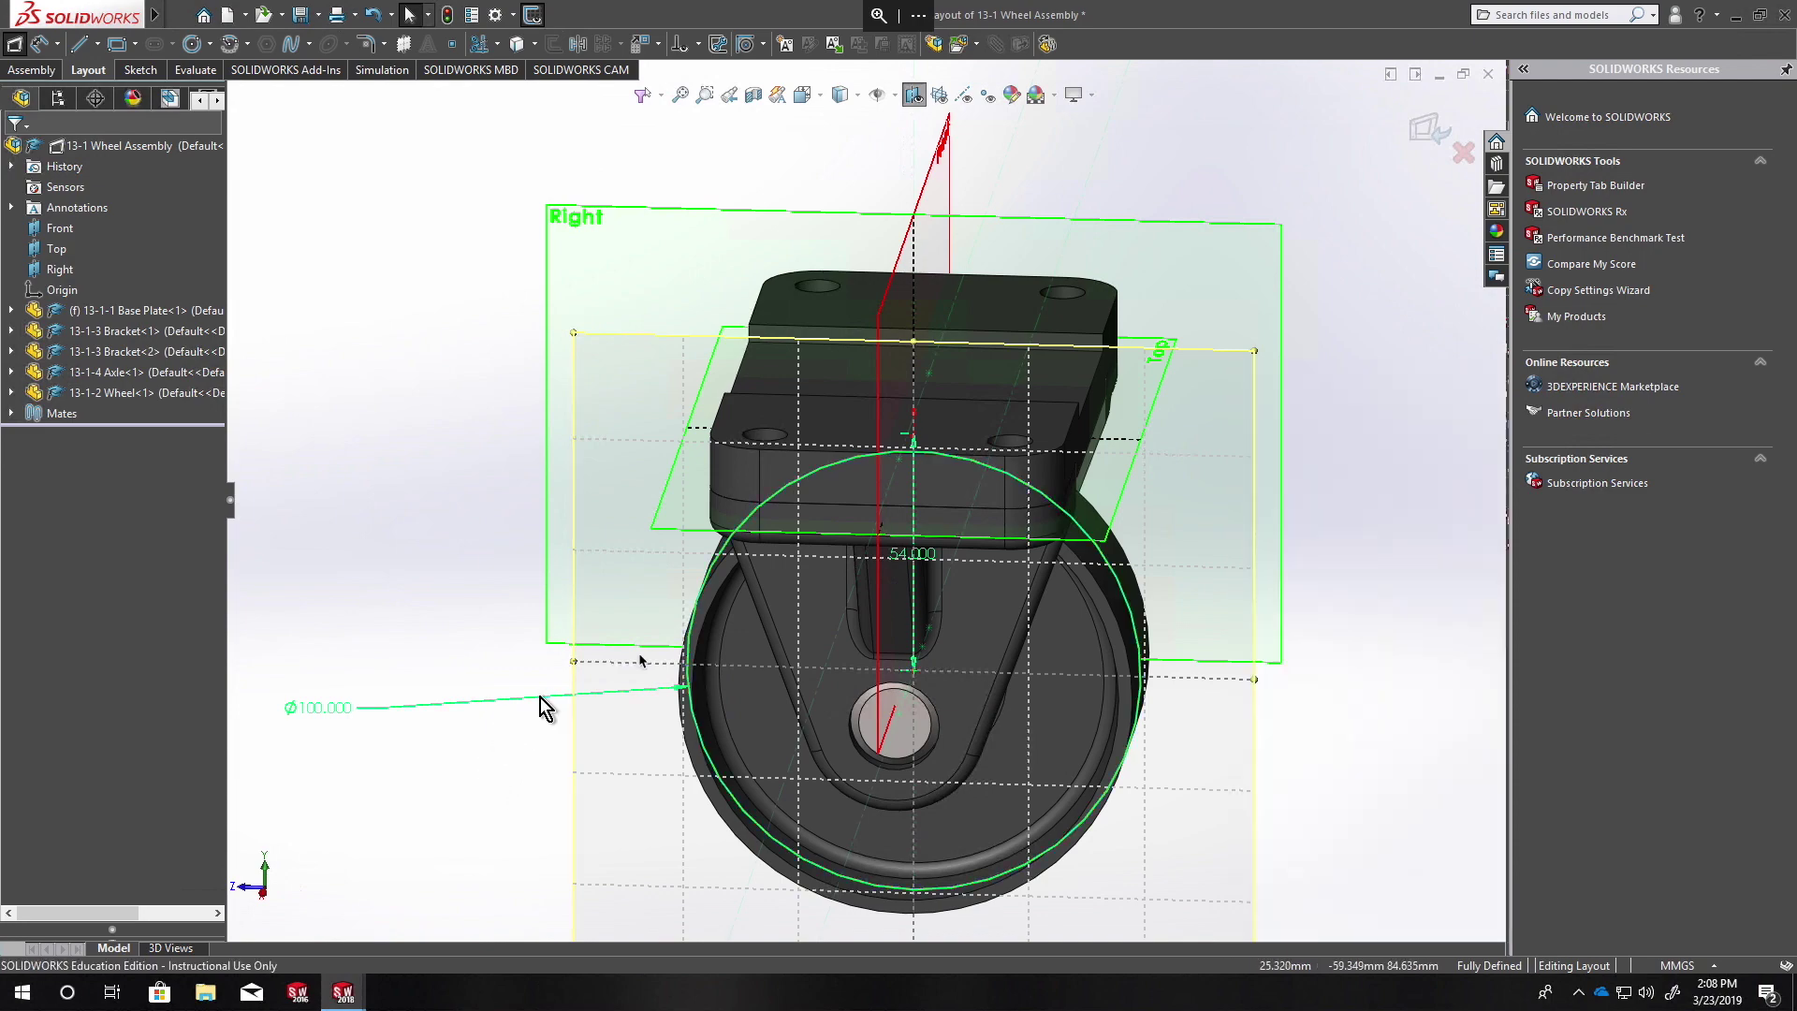
# Step: Activate the layout's Right and Front planes in turn to examine the sketch geometry on each, and exit the layout
pyautogui.moveTo(917, 532); pyautogui.dragTo(762, 426, button='middle')
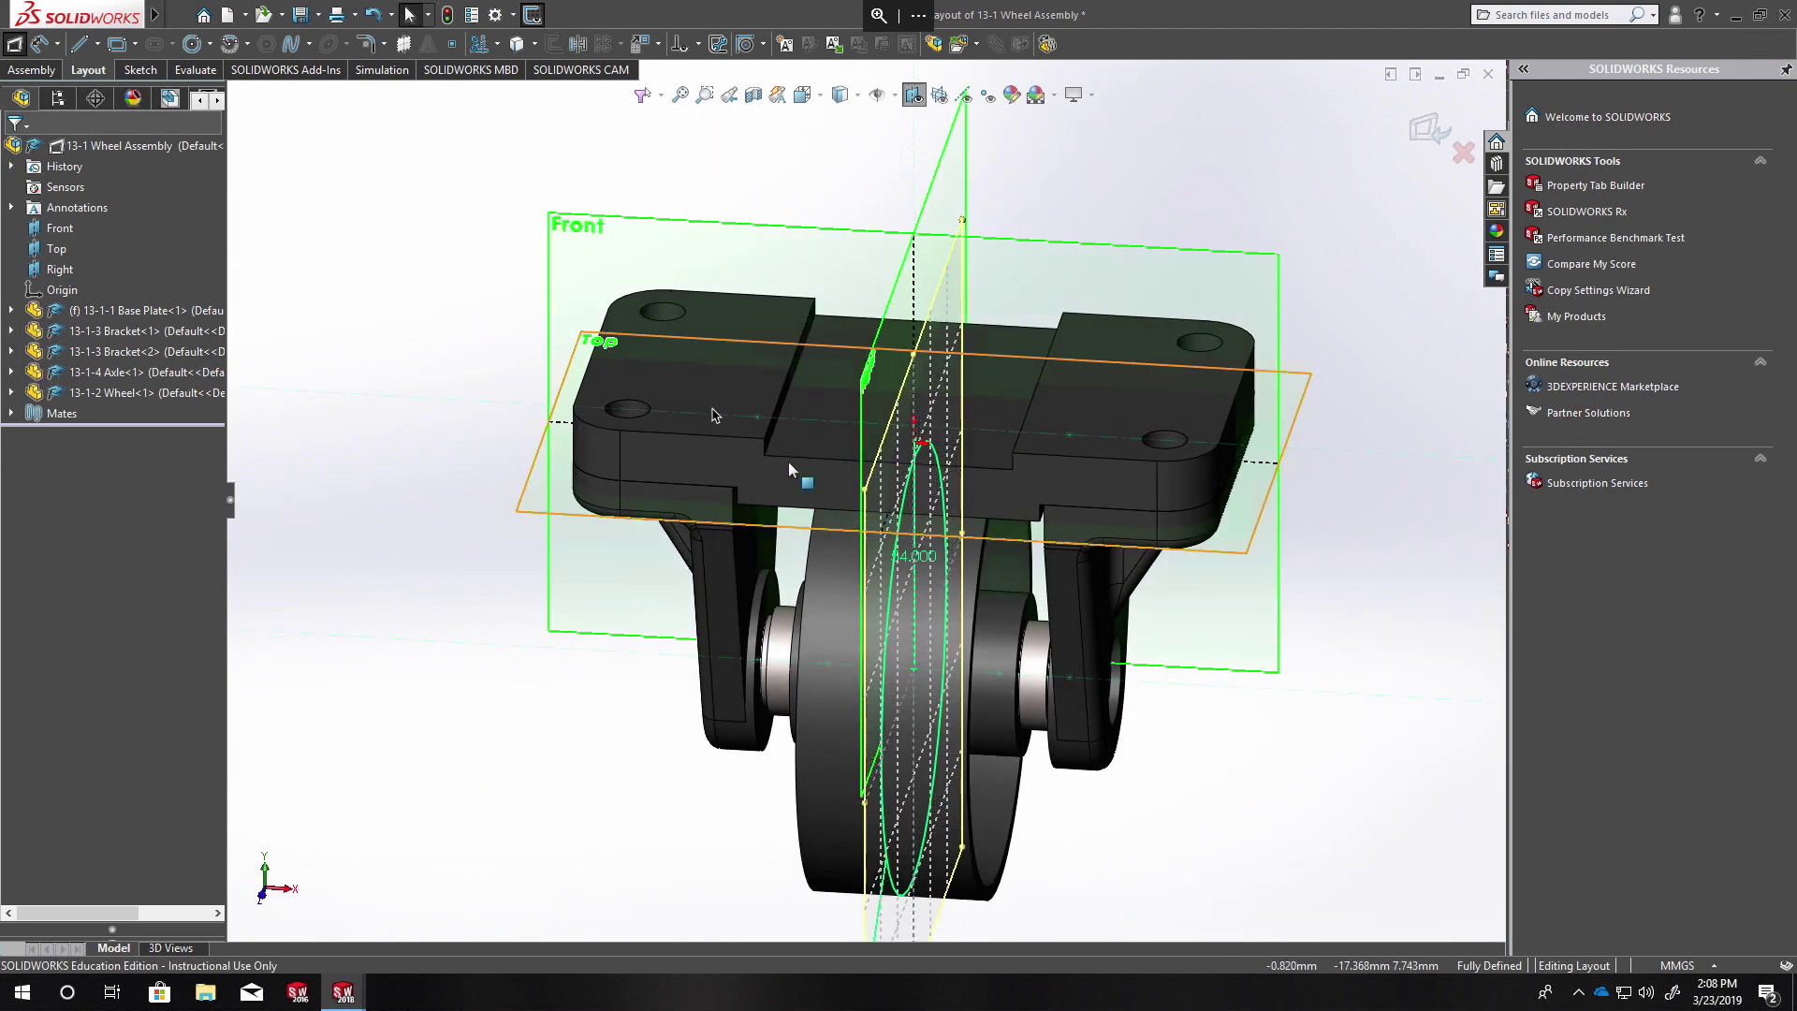
pyautogui.click(762, 426)
pyautogui.moveTo(762, 425)
pyautogui.mouseDown(button='middle')
pyautogui.moveTo(721, 621)
pyautogui.moveTo(690, 609)
pyautogui.moveTo(1127, 339)
pyautogui.mouseUp(button='middle')
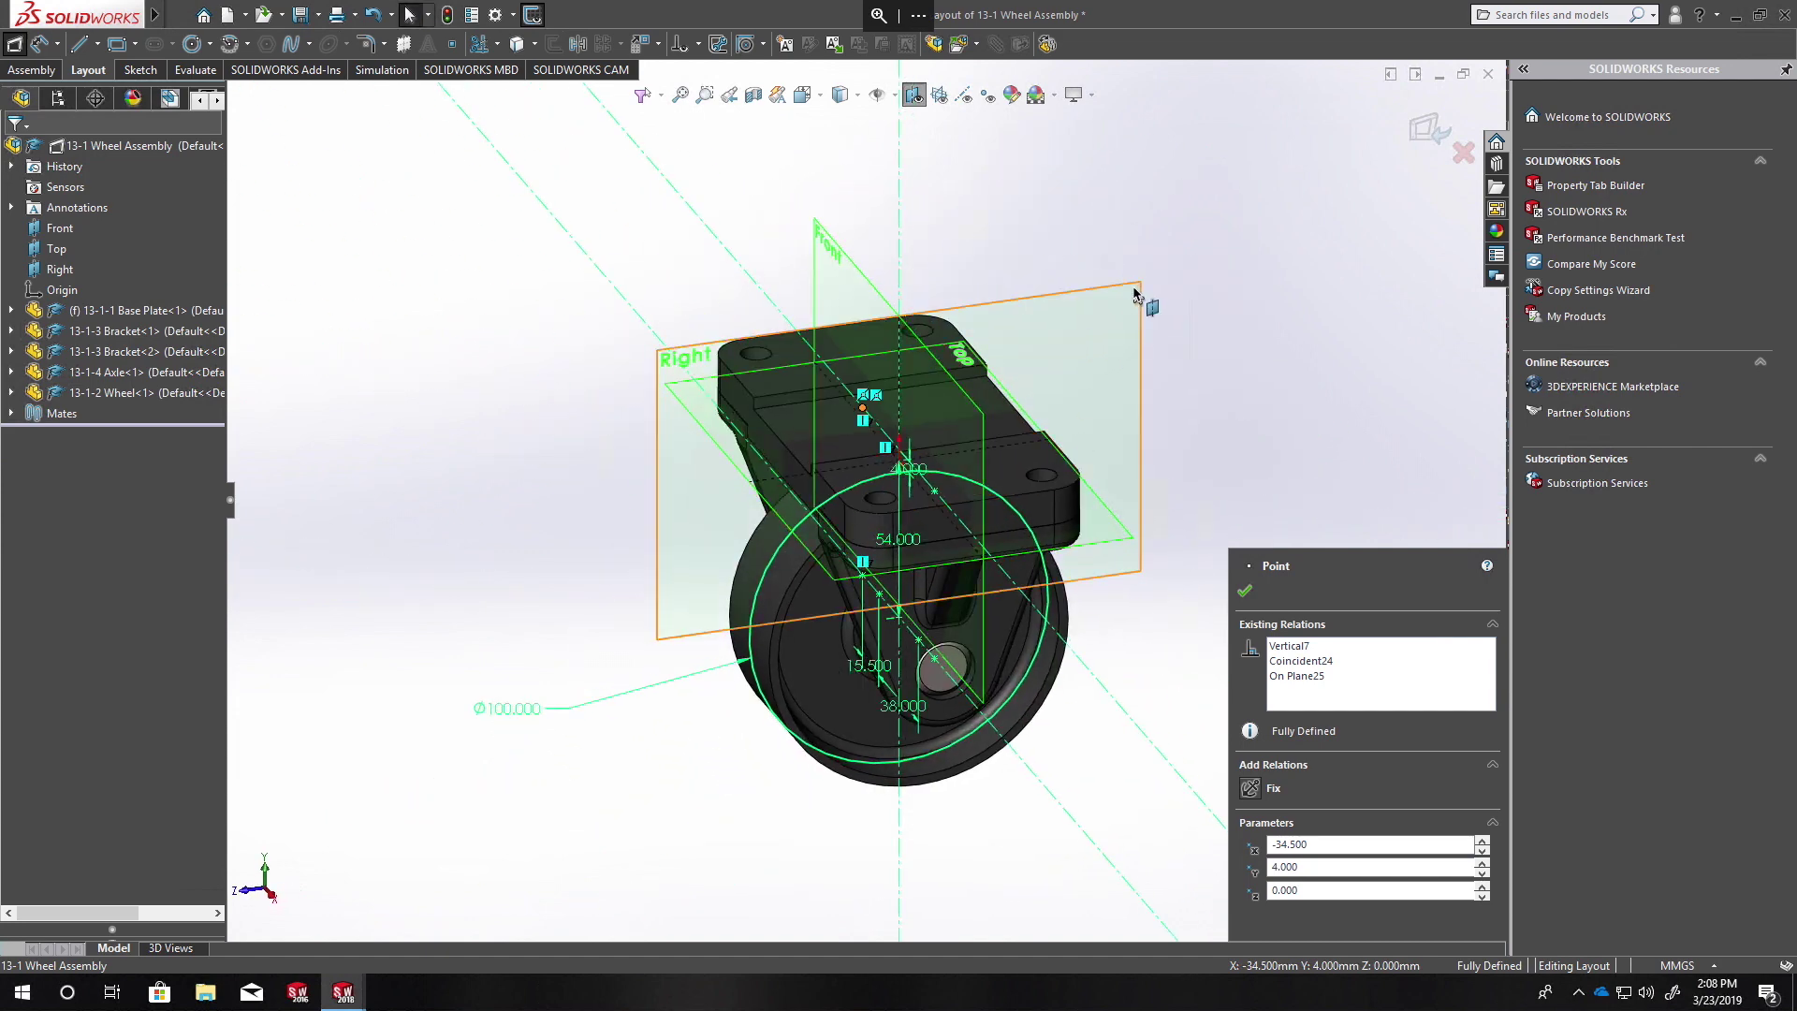
pyautogui.click(1137, 291)
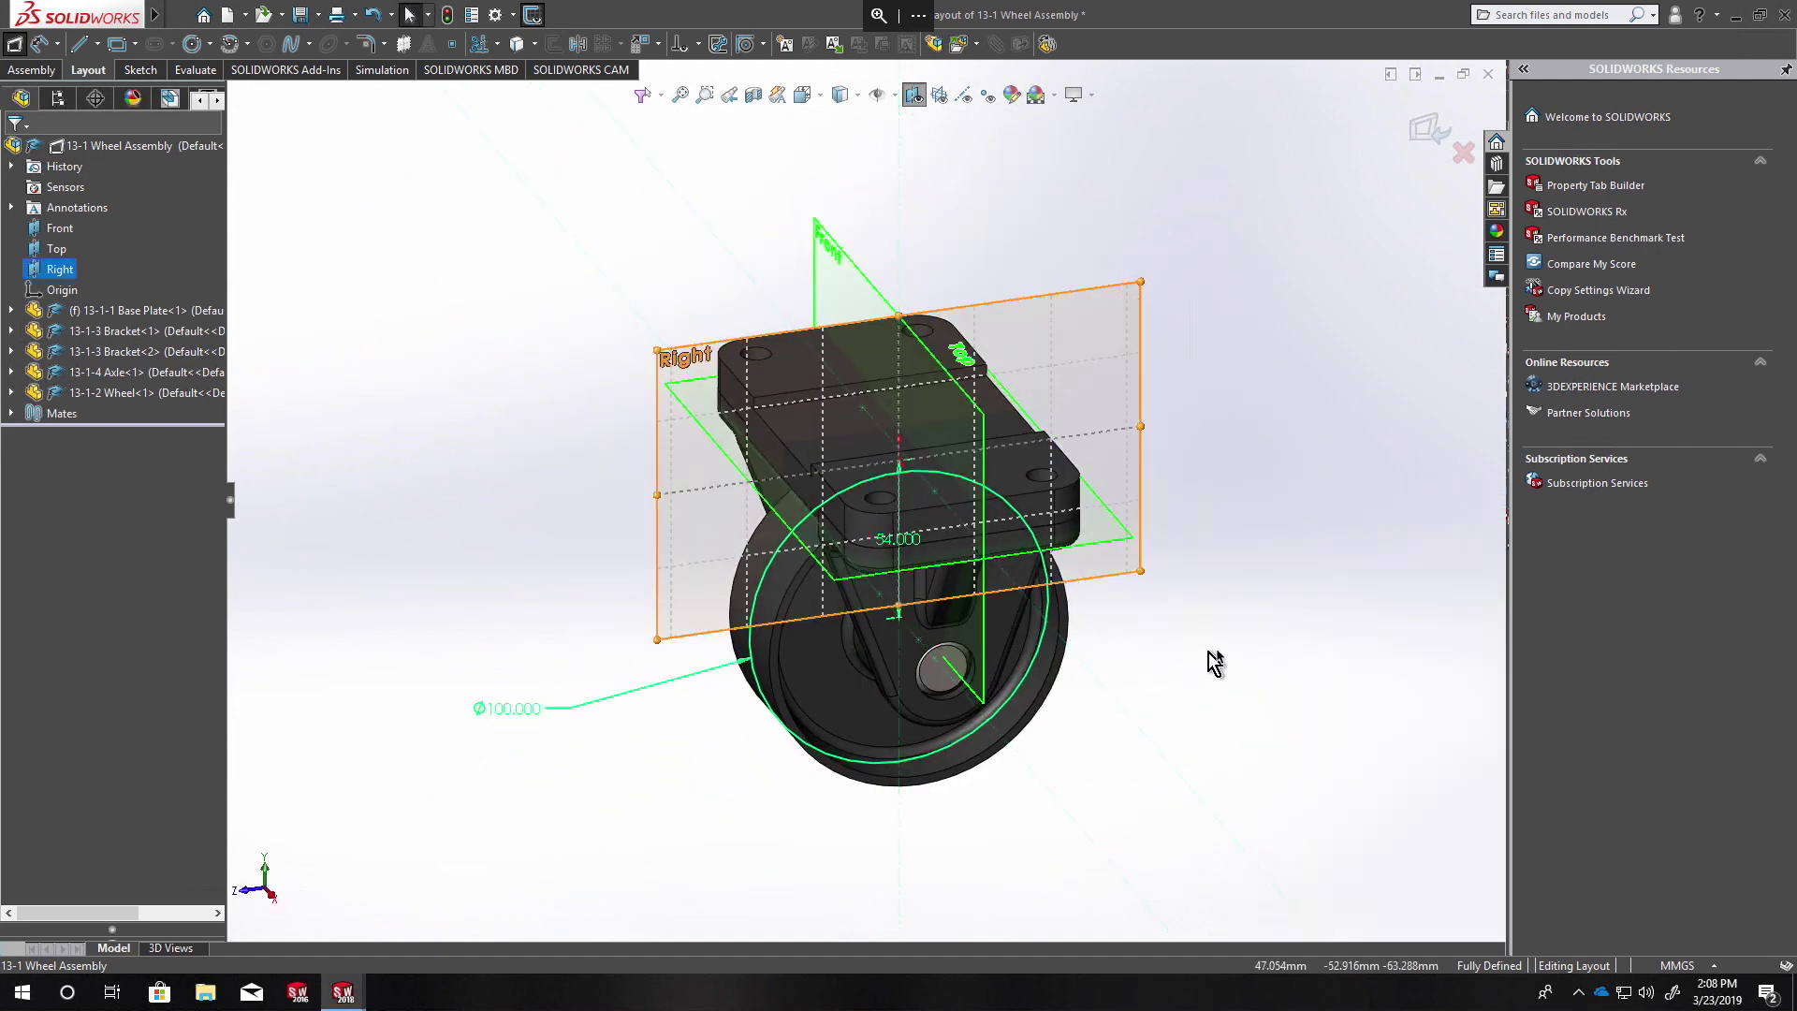
pyautogui.moveTo(1206, 661); pyautogui.dragTo(1279, 650, button='middle')
pyautogui.click(720, 309)
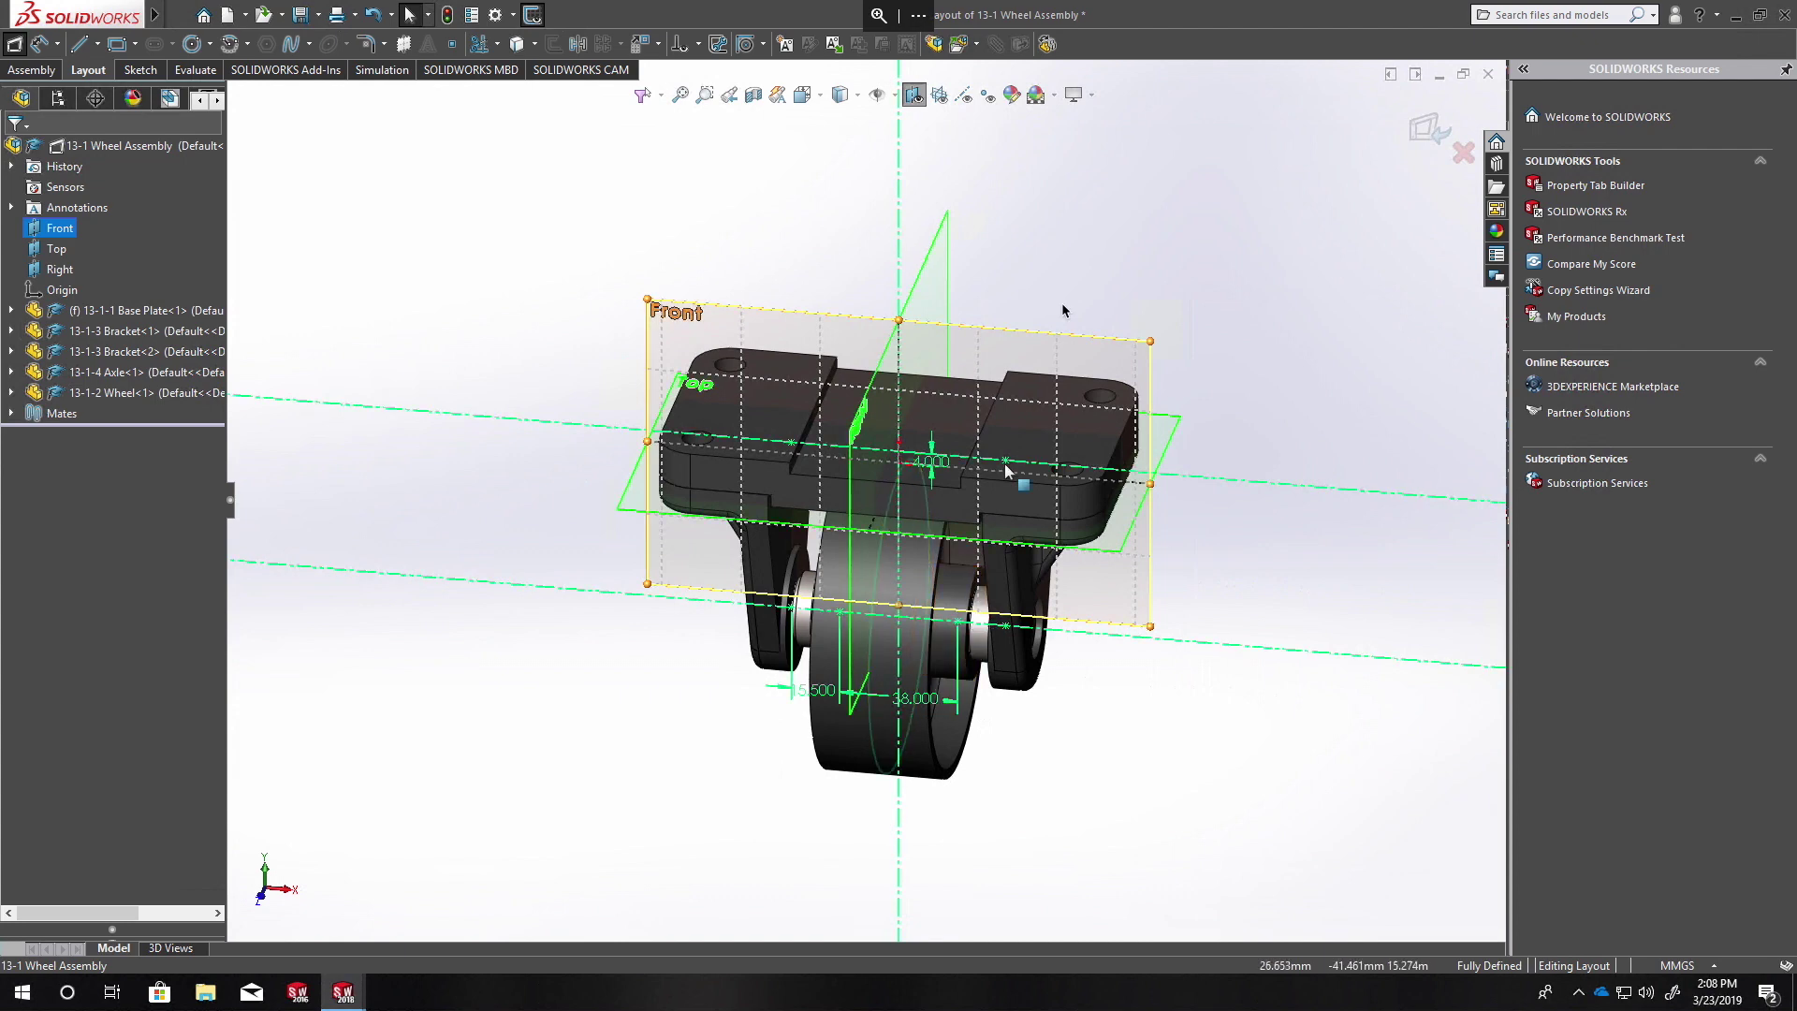
pyautogui.click(1424, 128)
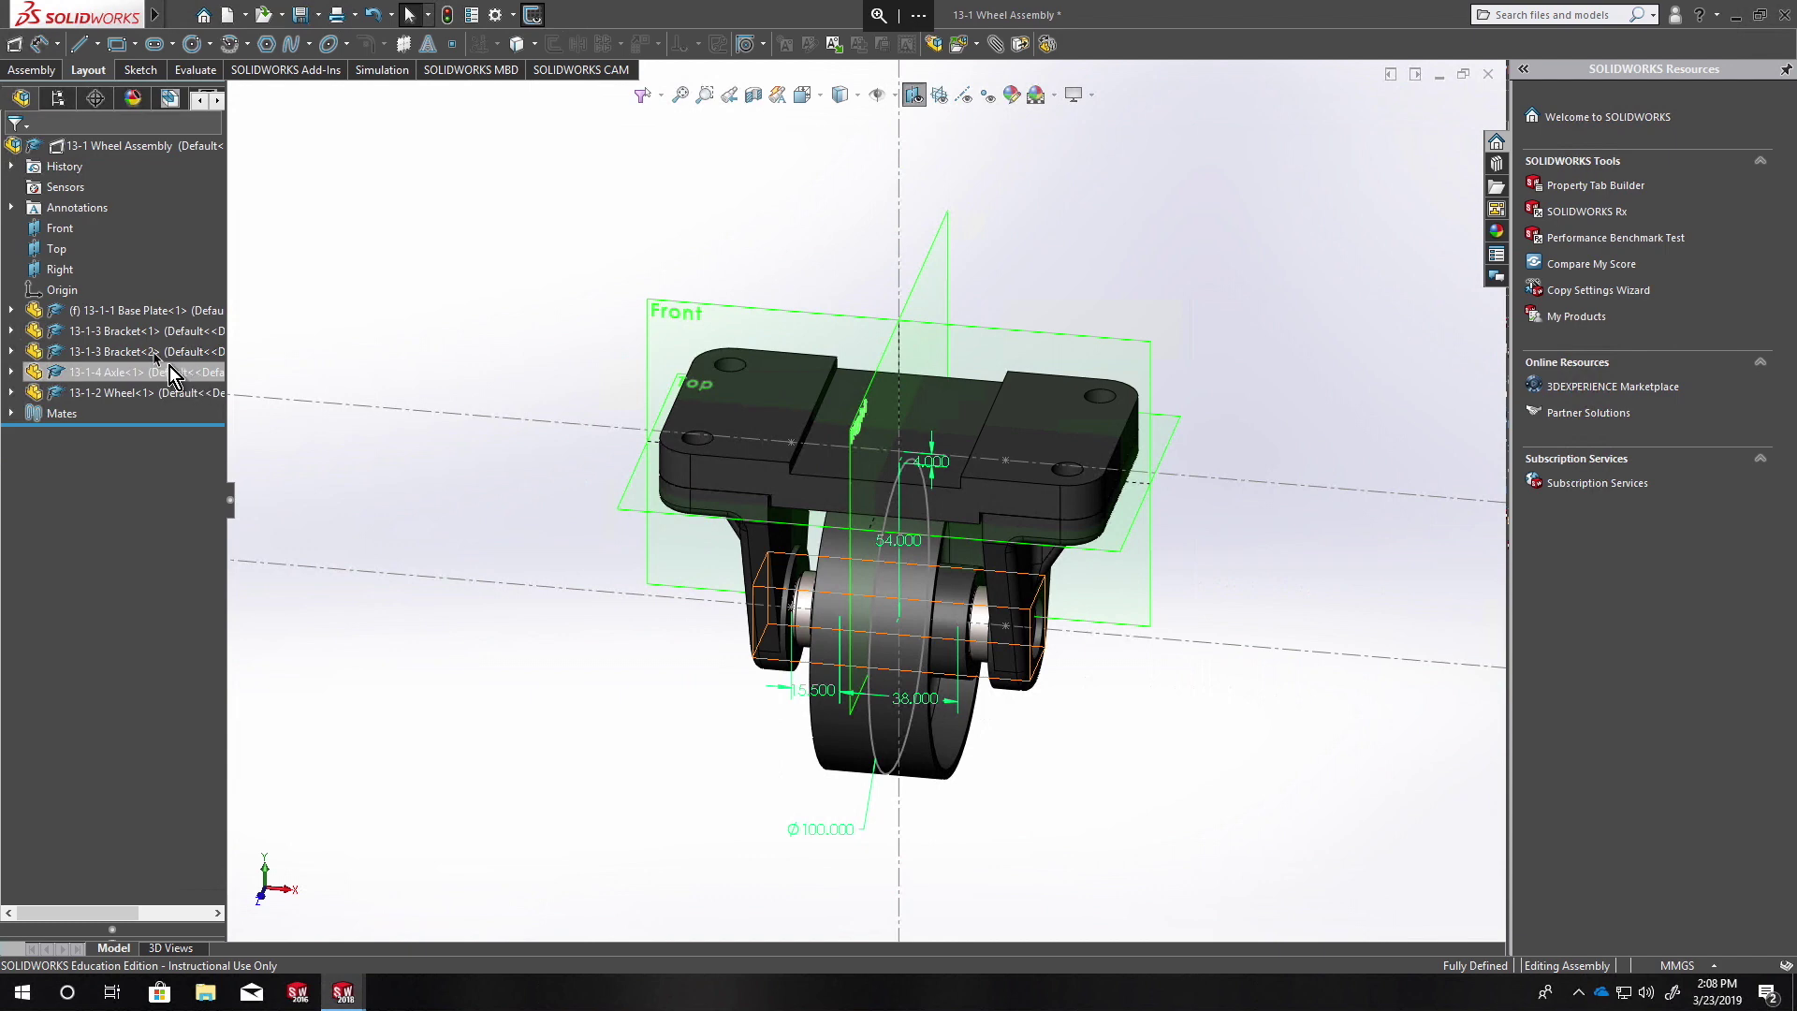
pyautogui.click(111, 332)
pyautogui.rightClick(110, 333)
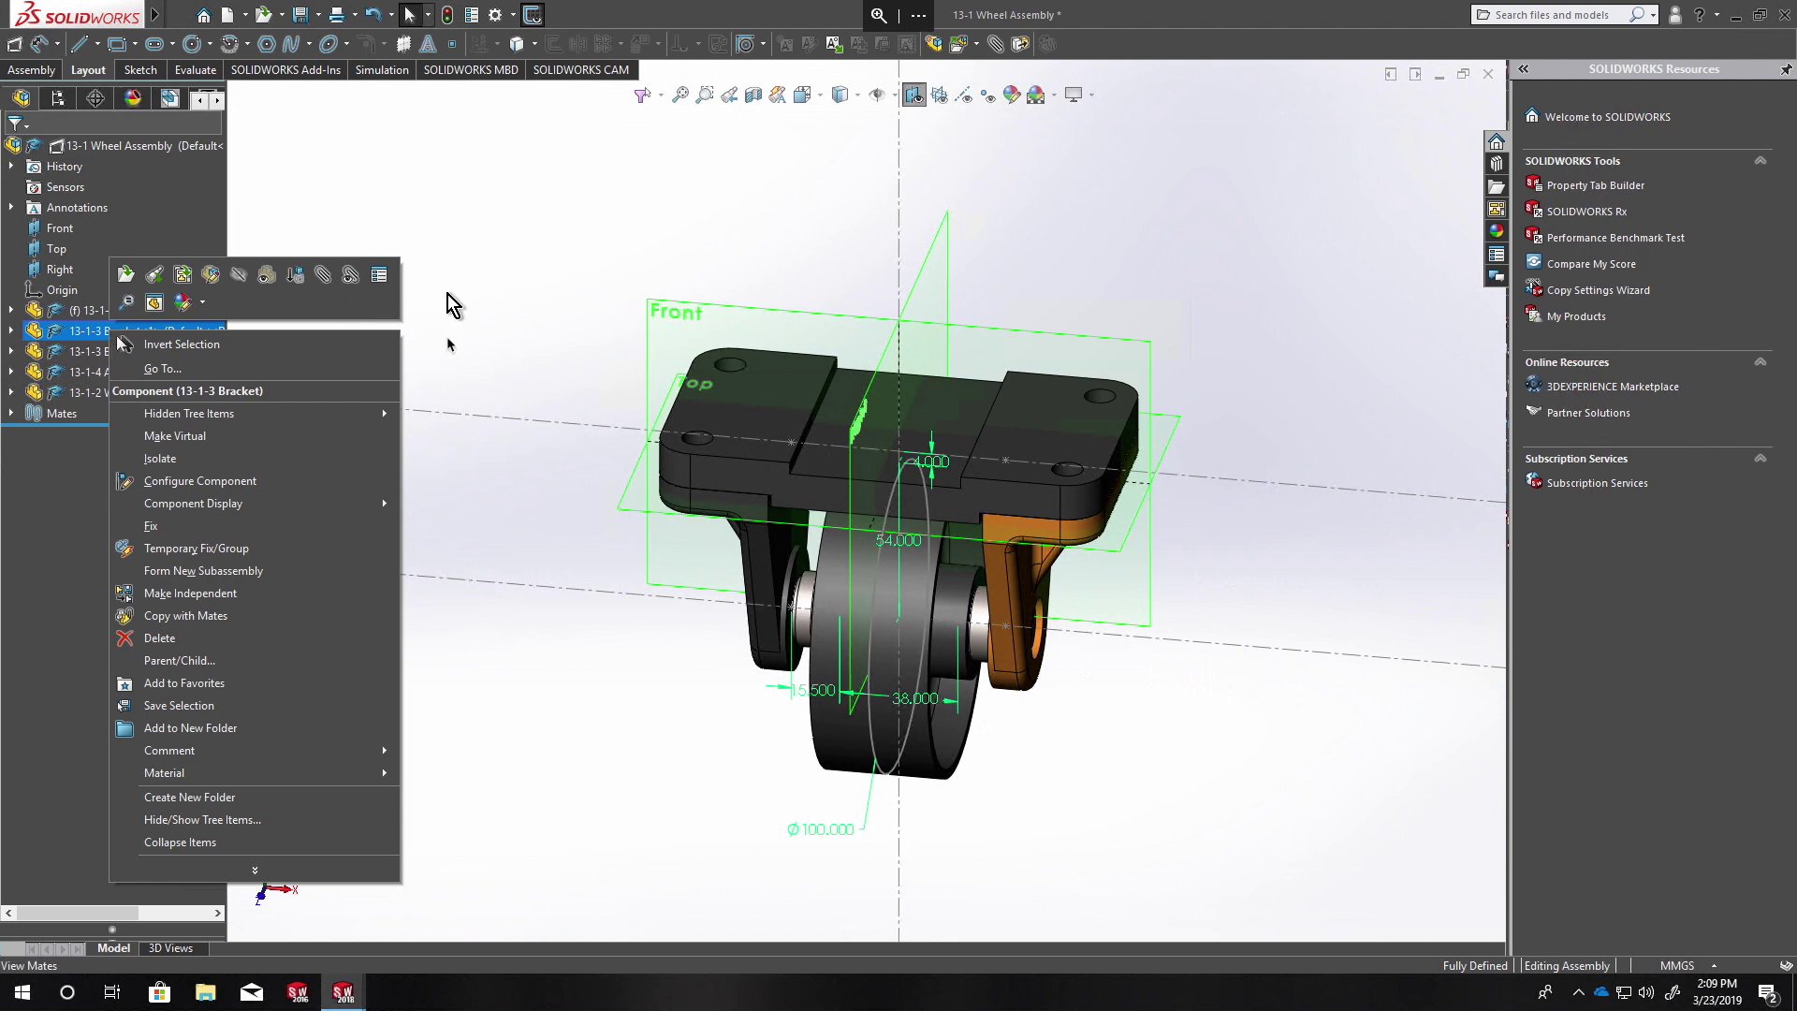
pyautogui.click(1217, 543)
# Step: Start the Mate command for 13-1-3 Bracket<1> and delete its Coincident2 mate with the assembly's Front plane
pyautogui.hotkey('ctrl', '1')
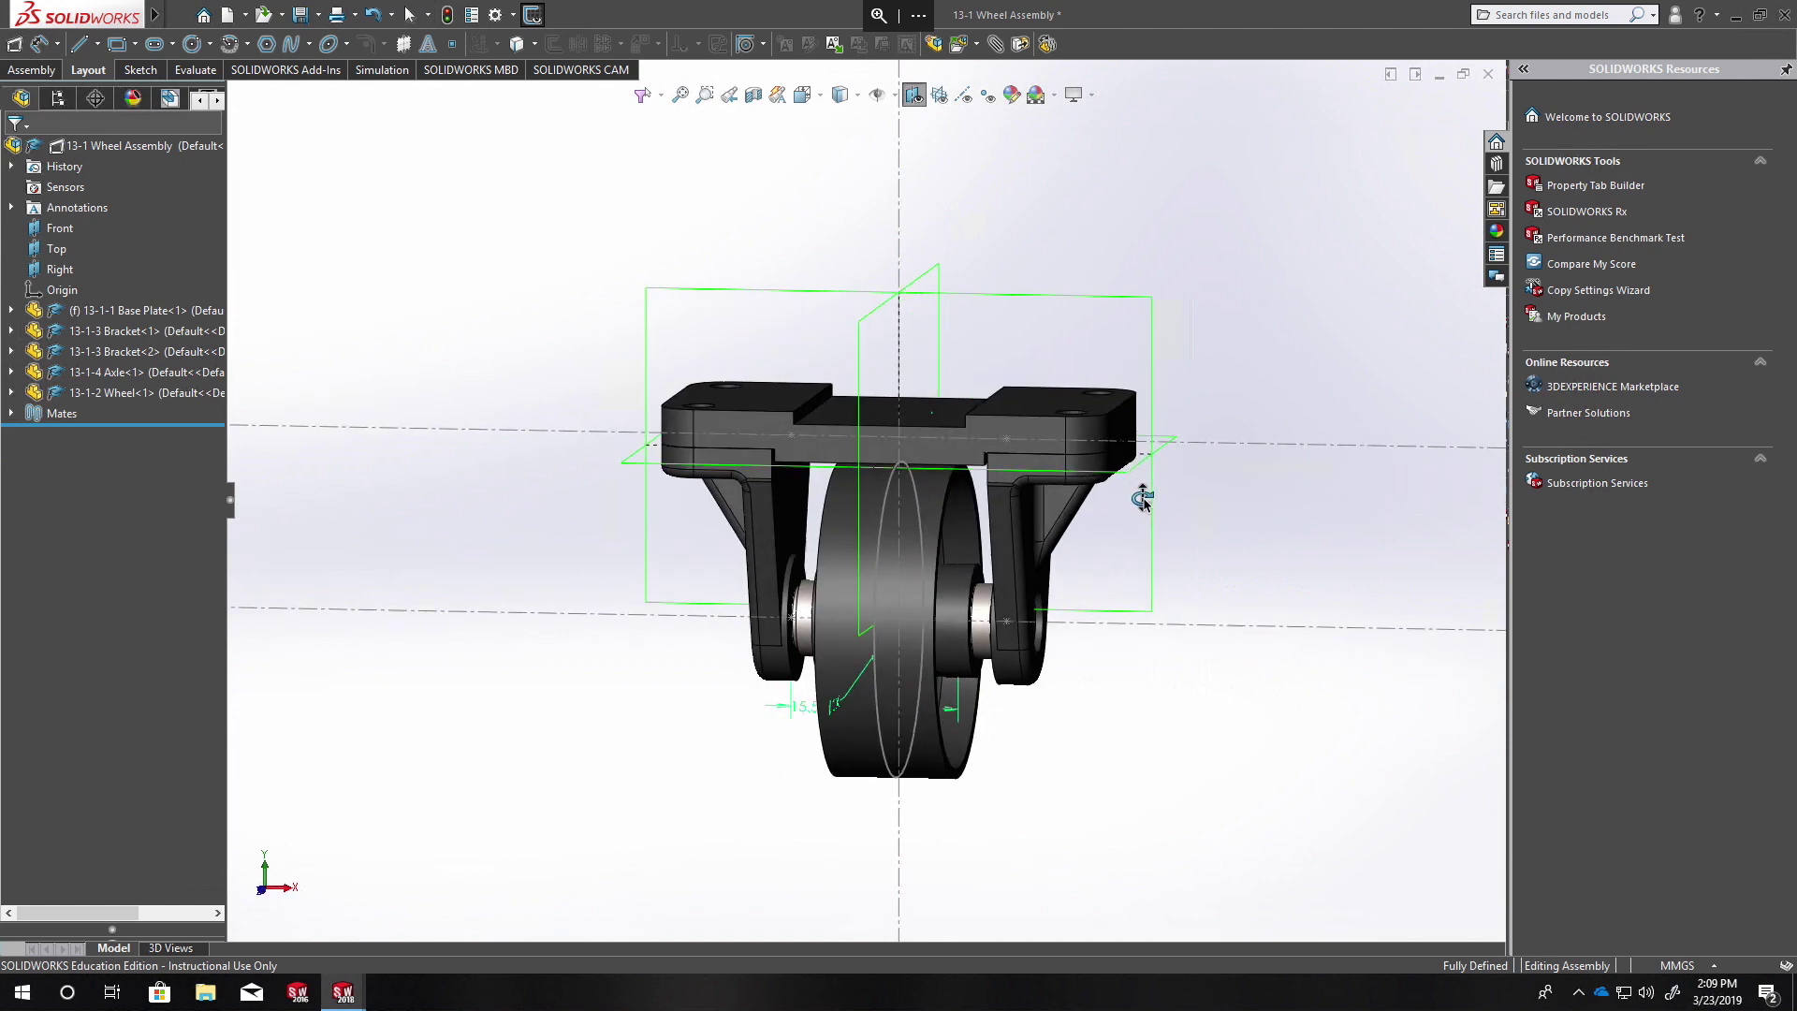
pyautogui.scroll(-3, 1144, 498)
pyautogui.scroll(-3, 1064, 468)
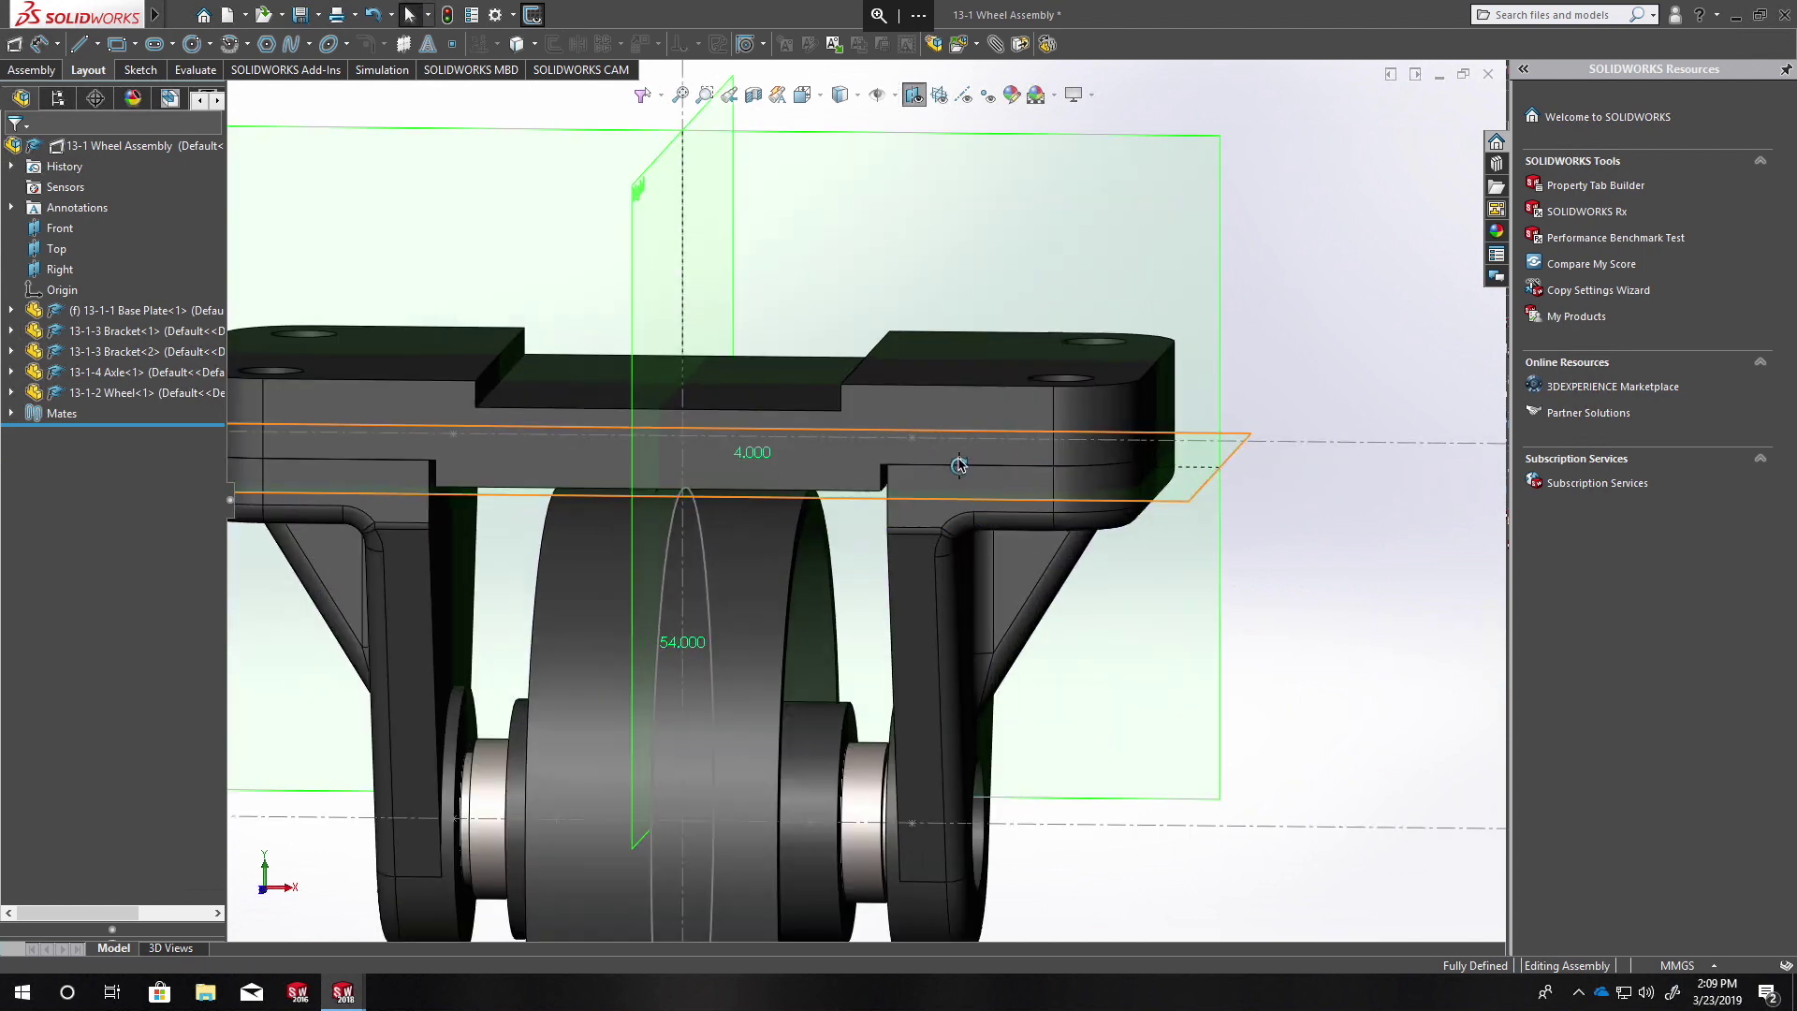
pyautogui.scroll(5, 894, 538)
pyautogui.moveTo(931, 547); pyautogui.dragTo(951, 599, button='middle')
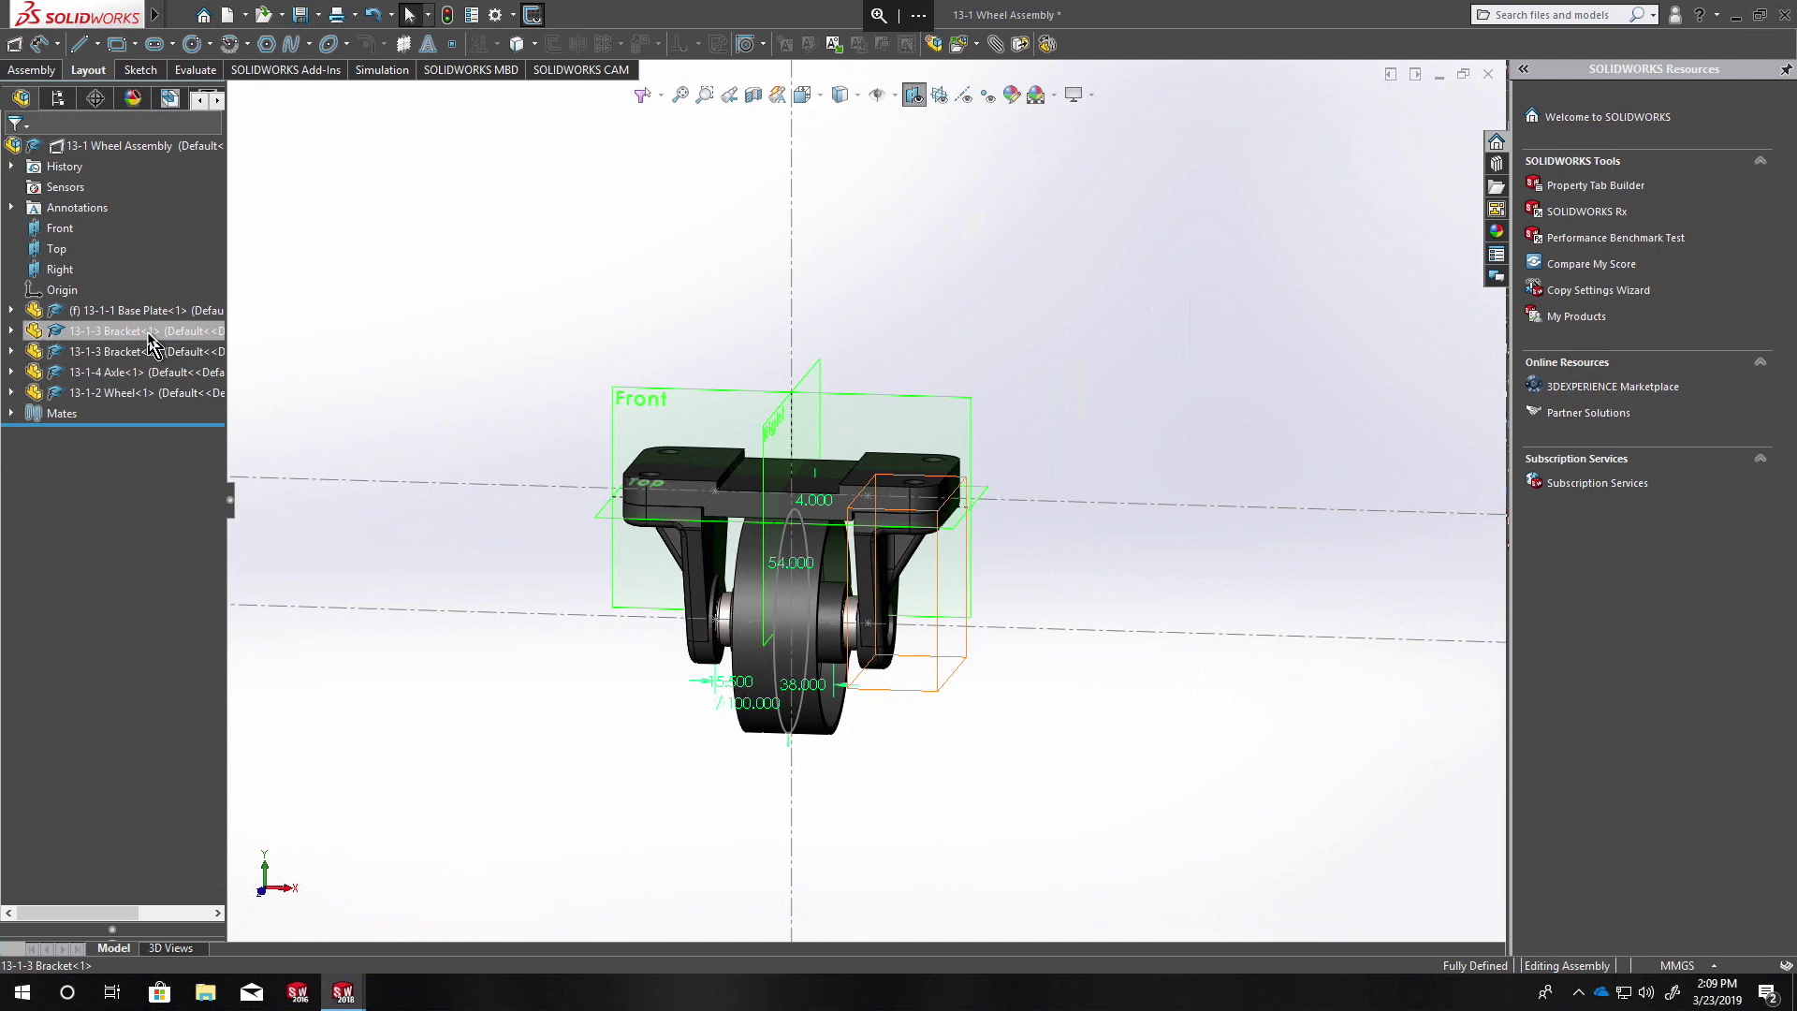
pyautogui.hotkey('shift', 'z')
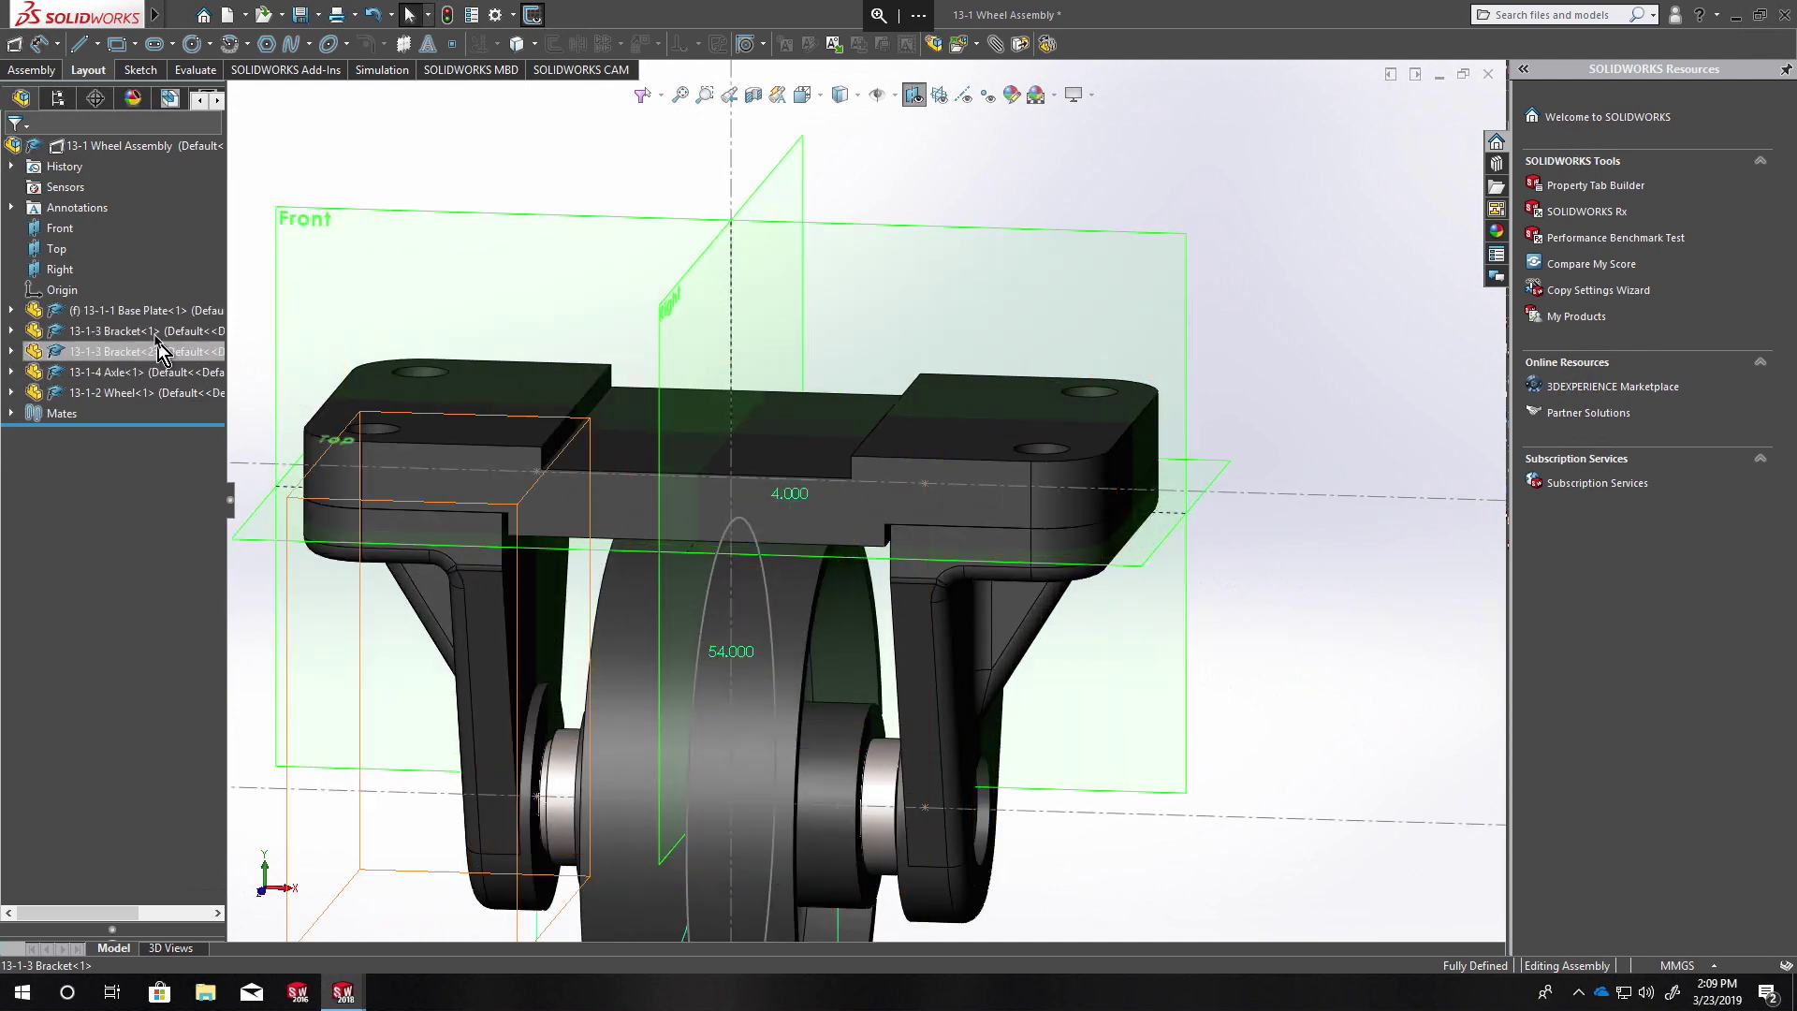
pyautogui.click(140, 331)
pyautogui.rightClick(155, 332)
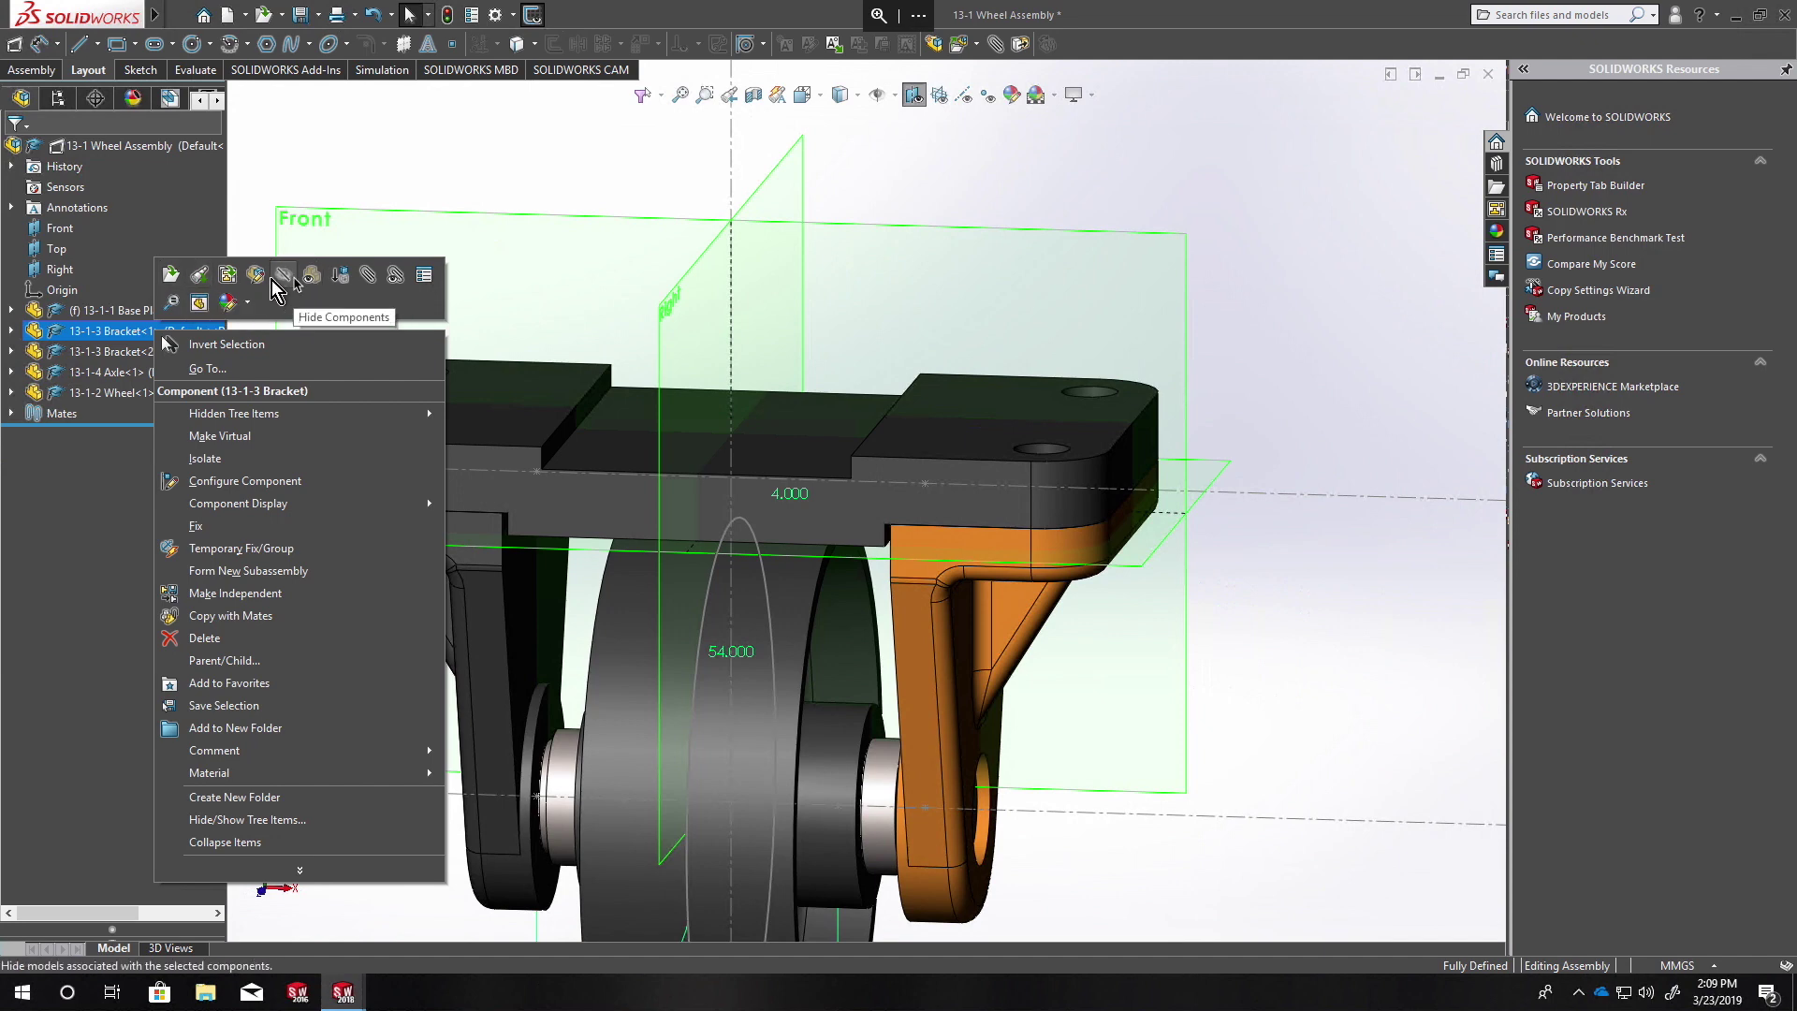
pyautogui.click(335, 282)
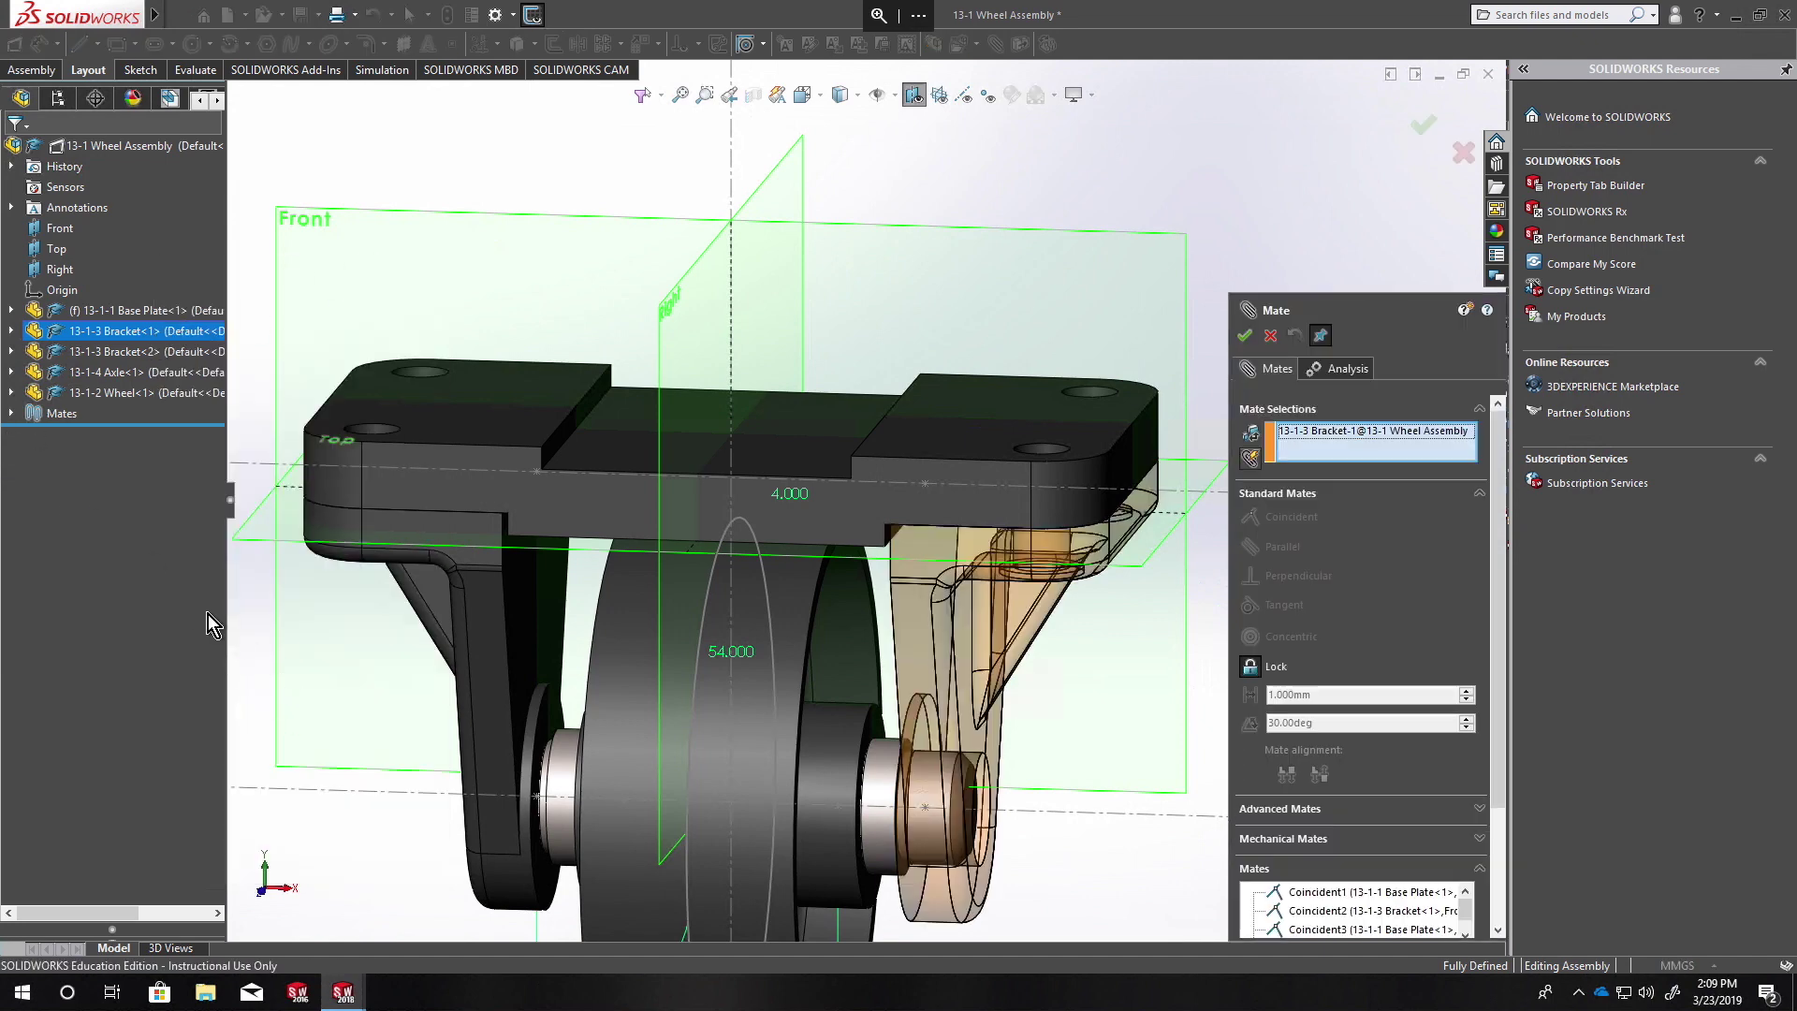
pyautogui.scroll(-2, 1339, 842)
pyautogui.click(1342, 756)
pyautogui.rightClick(1341, 759)
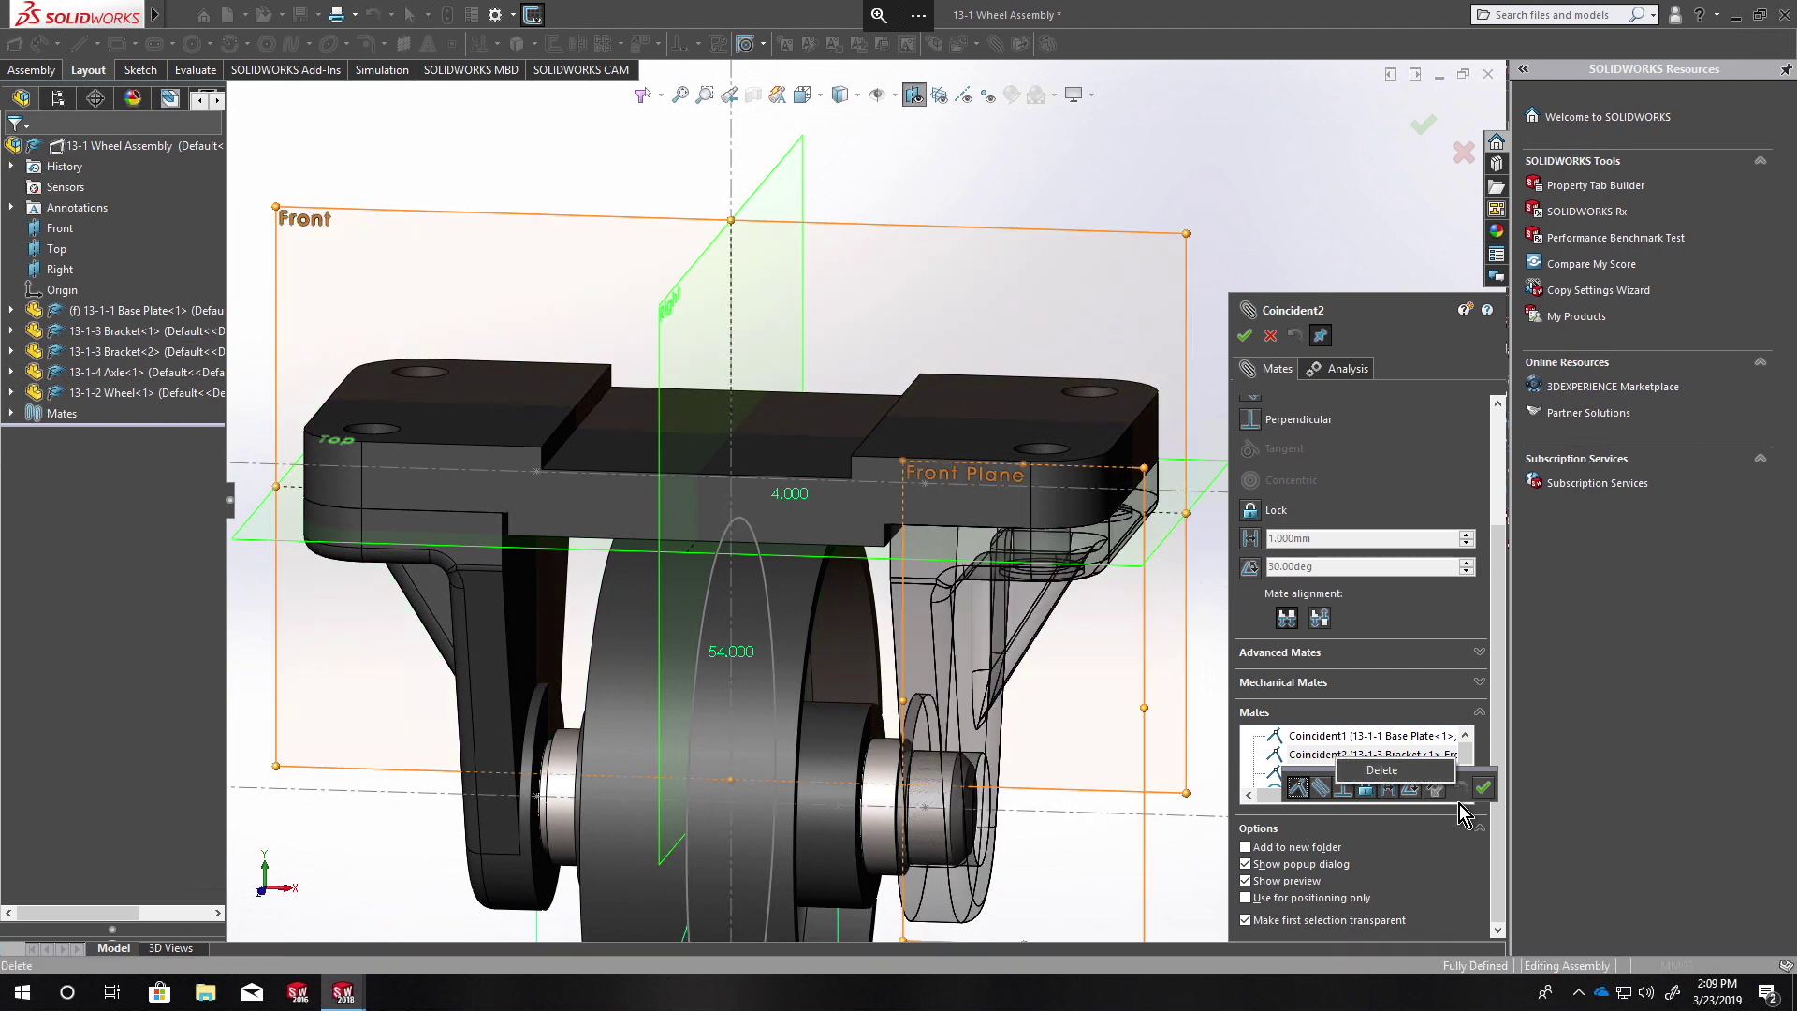
pyautogui.click(1369, 770)
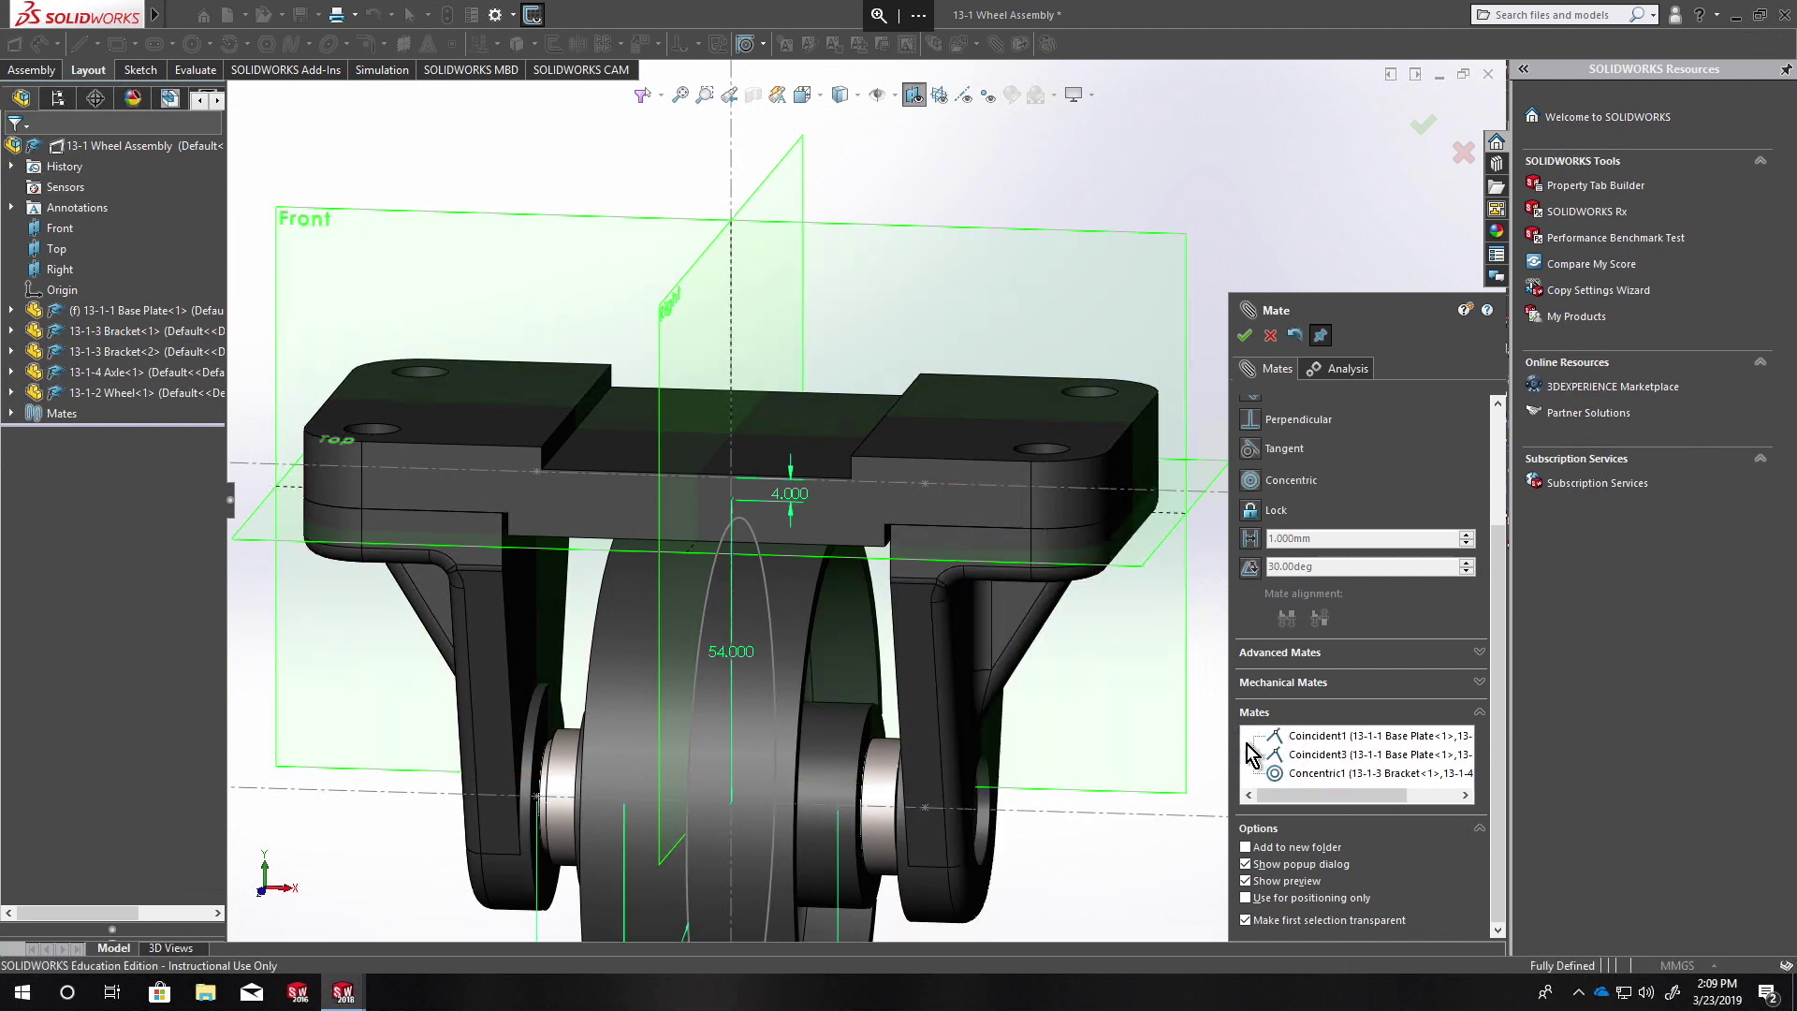
# Step: Delete the remaining mates Coincident1, Coincident3 and Concentric1 of 13-1-3 Bracket<1>
pyautogui.click(1350, 739)
pyautogui.rightClick(1350, 749)
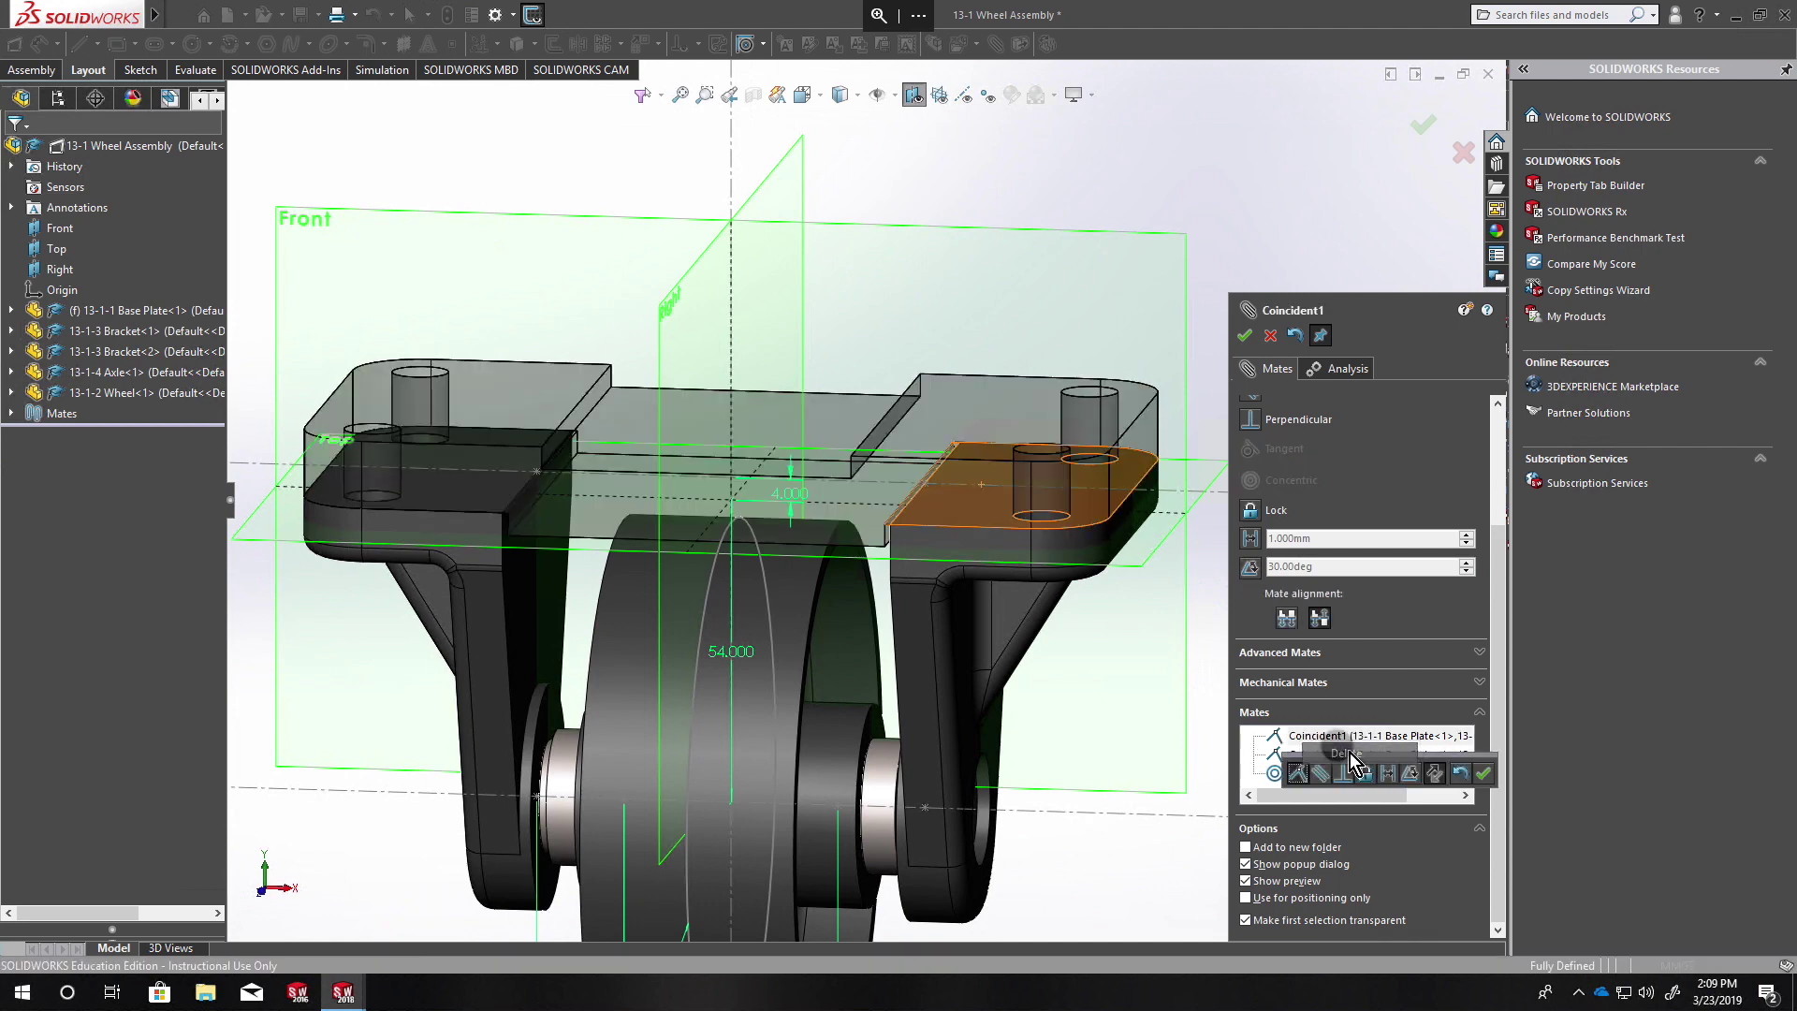
pyautogui.click(1350, 753)
pyautogui.rightClick(1336, 738)
pyautogui.click(1357, 752)
pyautogui.click(1350, 754)
pyautogui.rightClick(1359, 759)
pyautogui.click(1361, 767)
# Step: Add a coincident mate between the Front Plane of 13-1-3 Bracket<1> and the assembly's Front plane
pyautogui.moveTo(895, 590); pyautogui.dragTo(876, 553, button='middle')
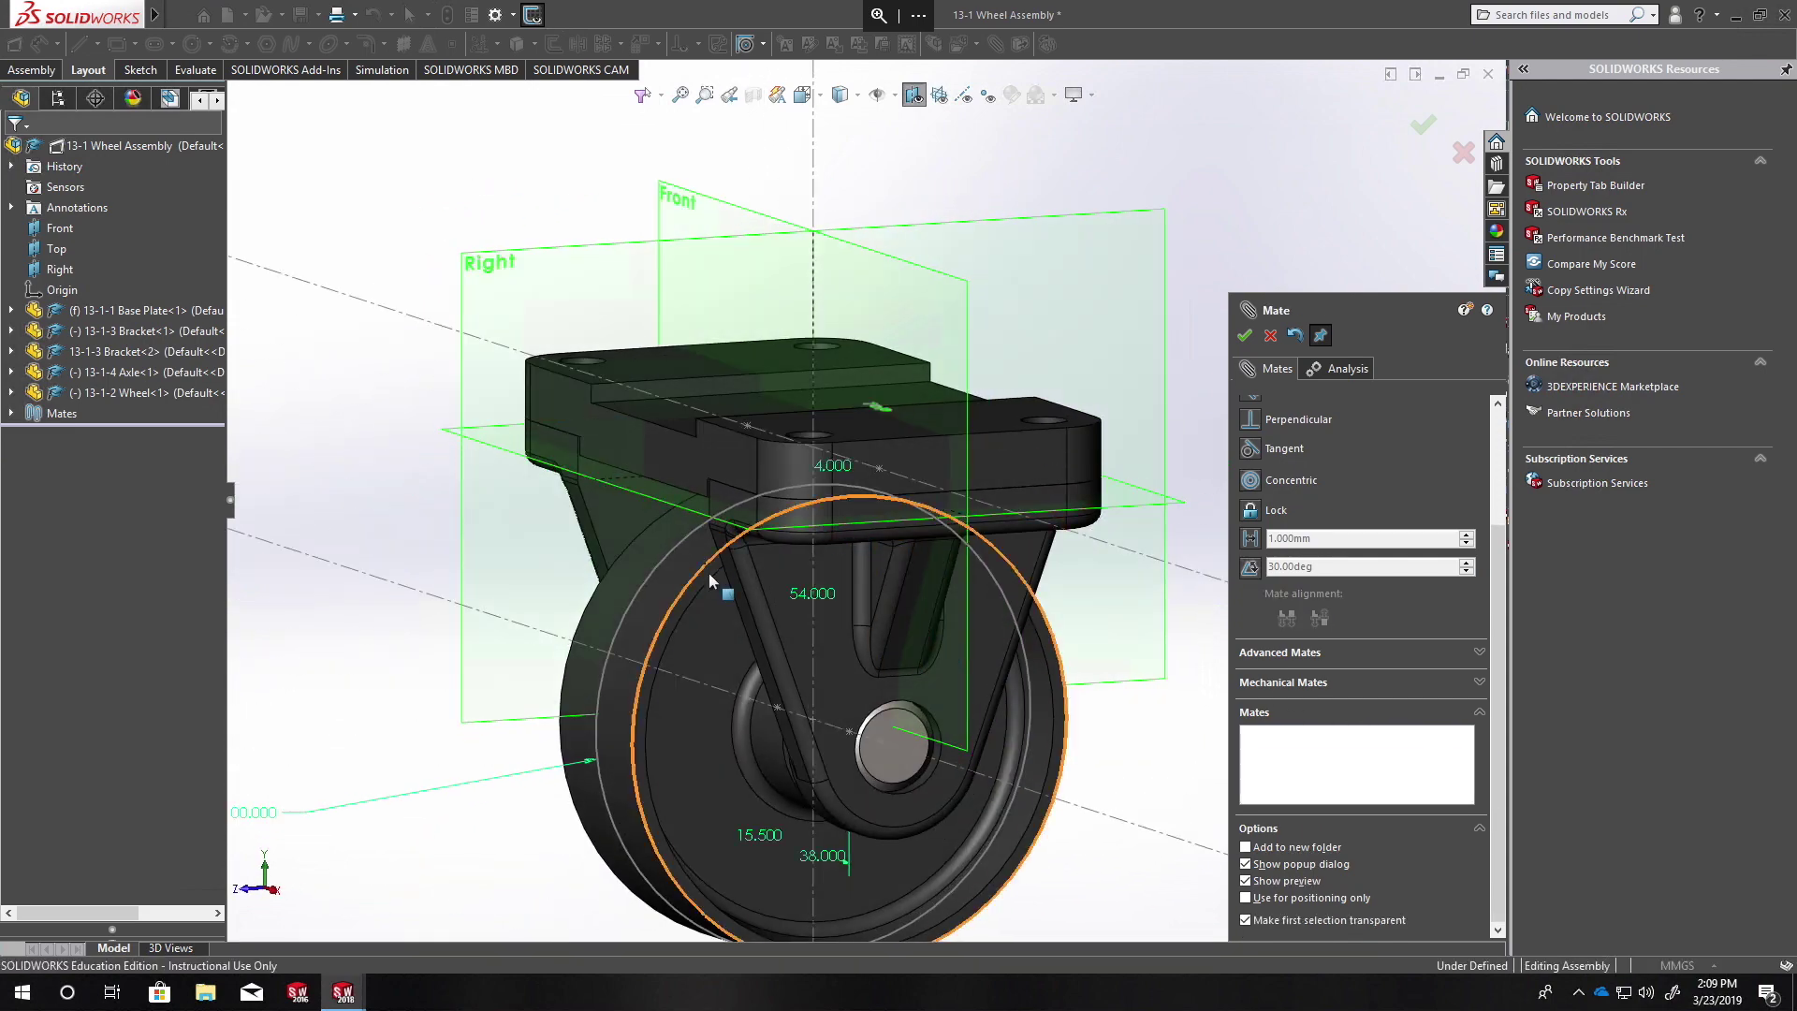
pyautogui.scroll(3, 1322, 517)
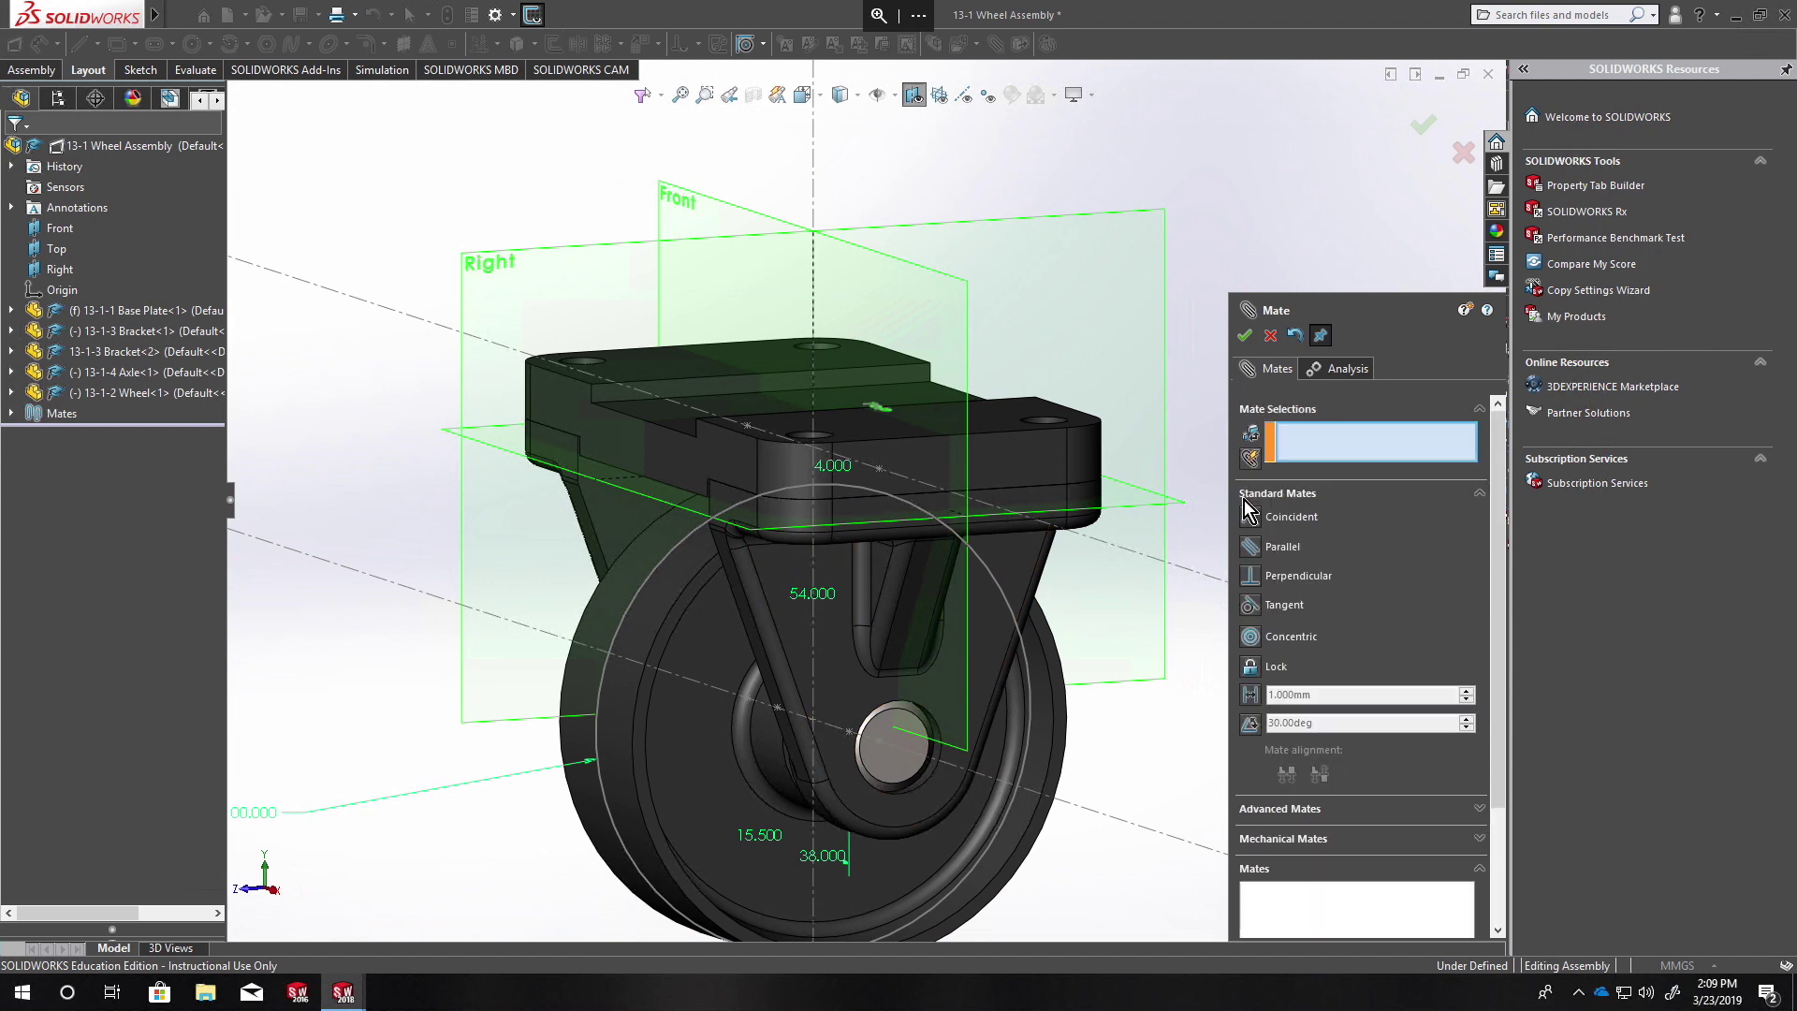
pyautogui.moveTo(899, 449); pyautogui.dragTo(476, 89, button='middle')
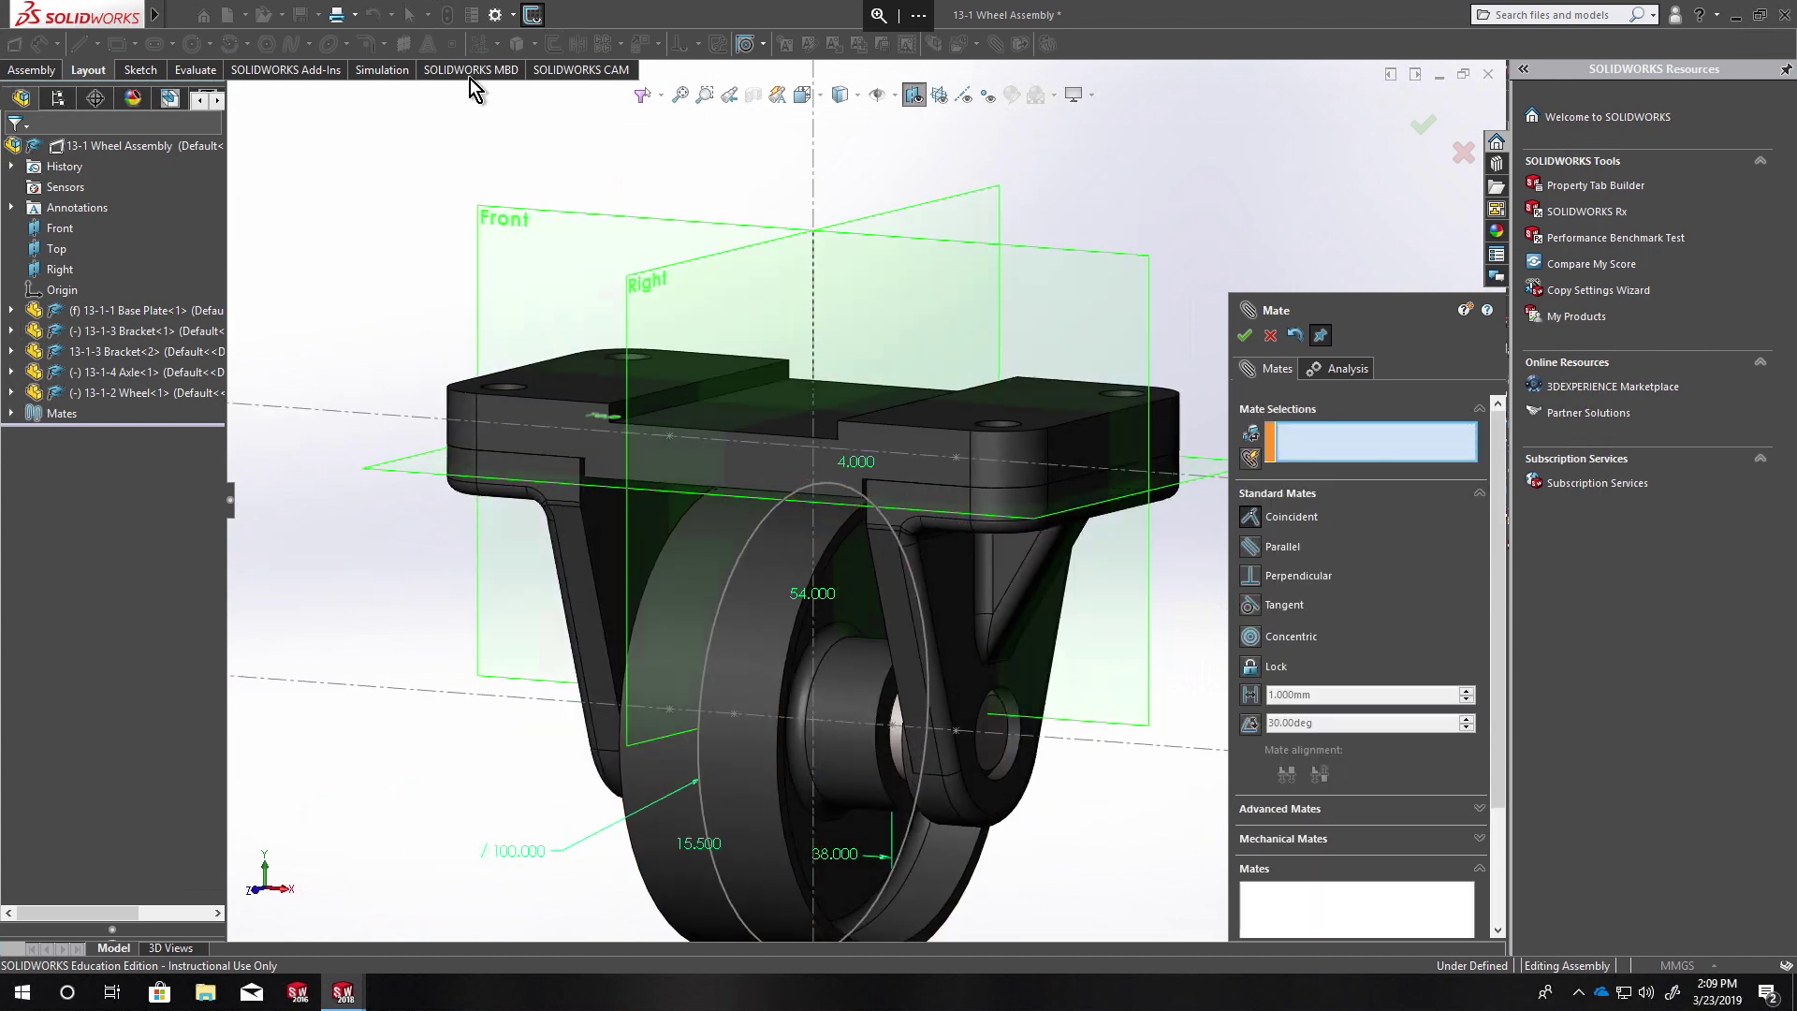
pyautogui.click(11, 331)
pyautogui.click(97, 456)
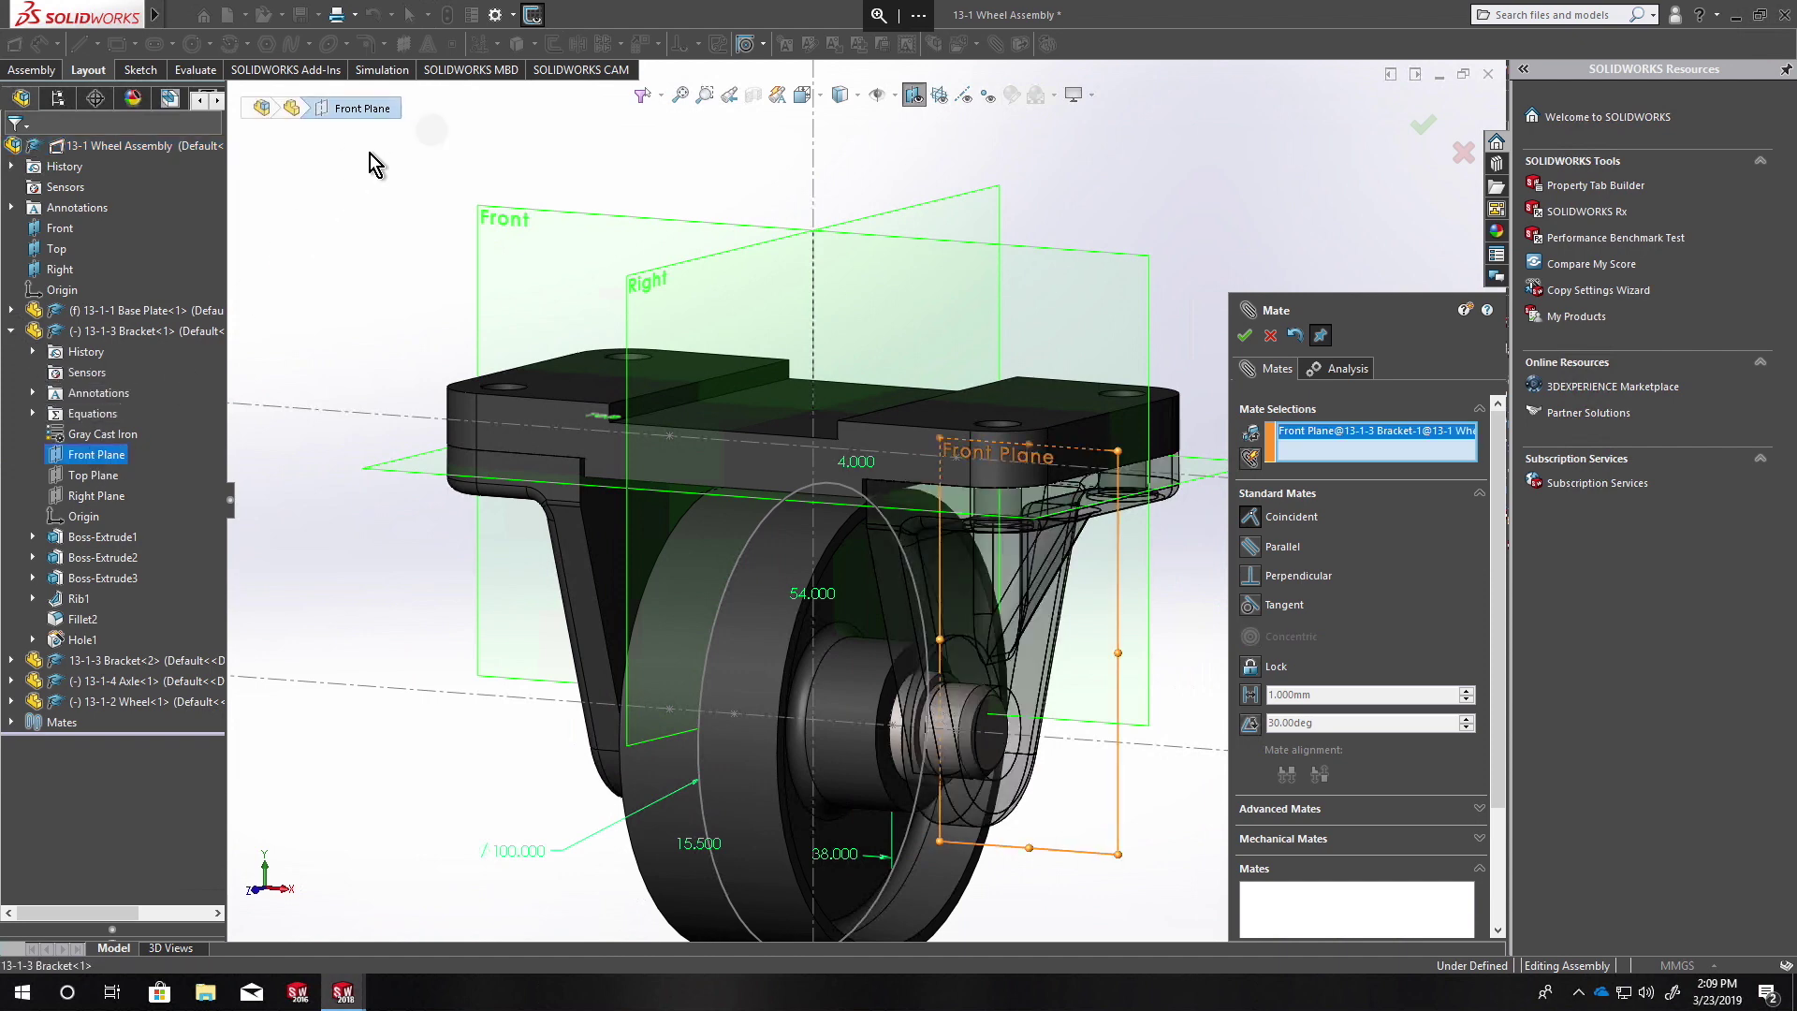
pyautogui.click(503, 217)
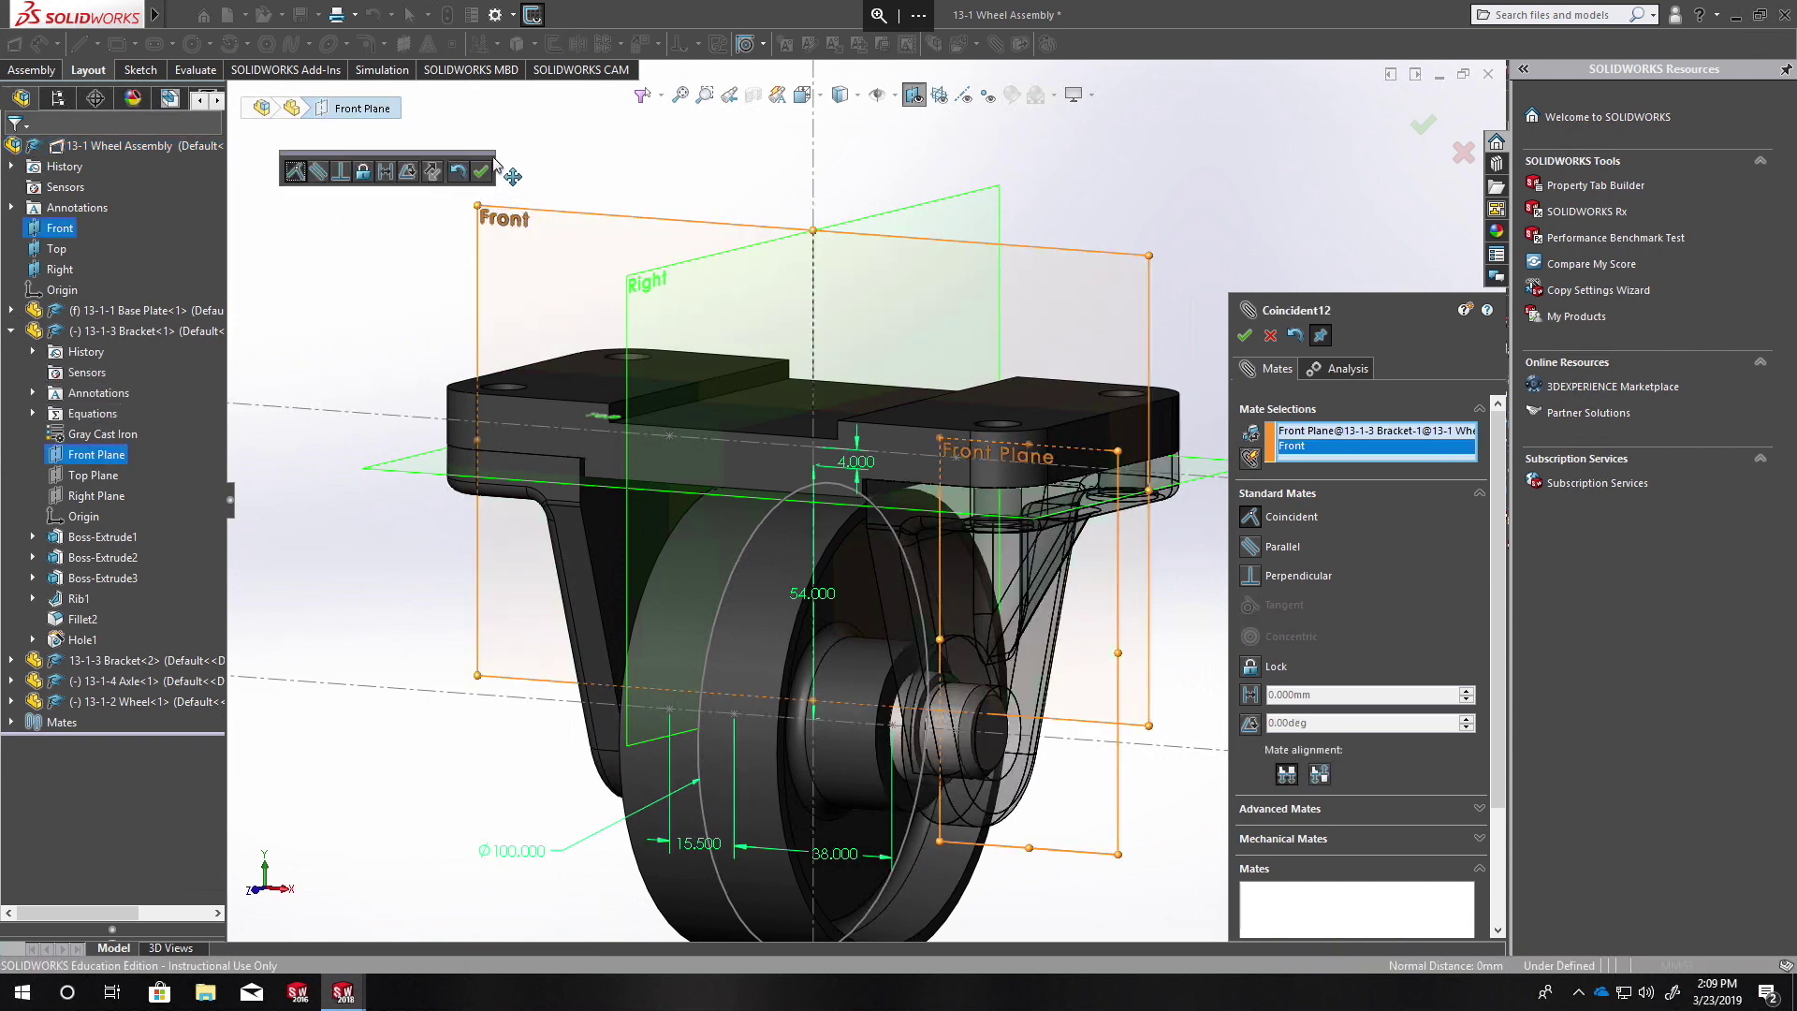
pyautogui.click(483, 172)
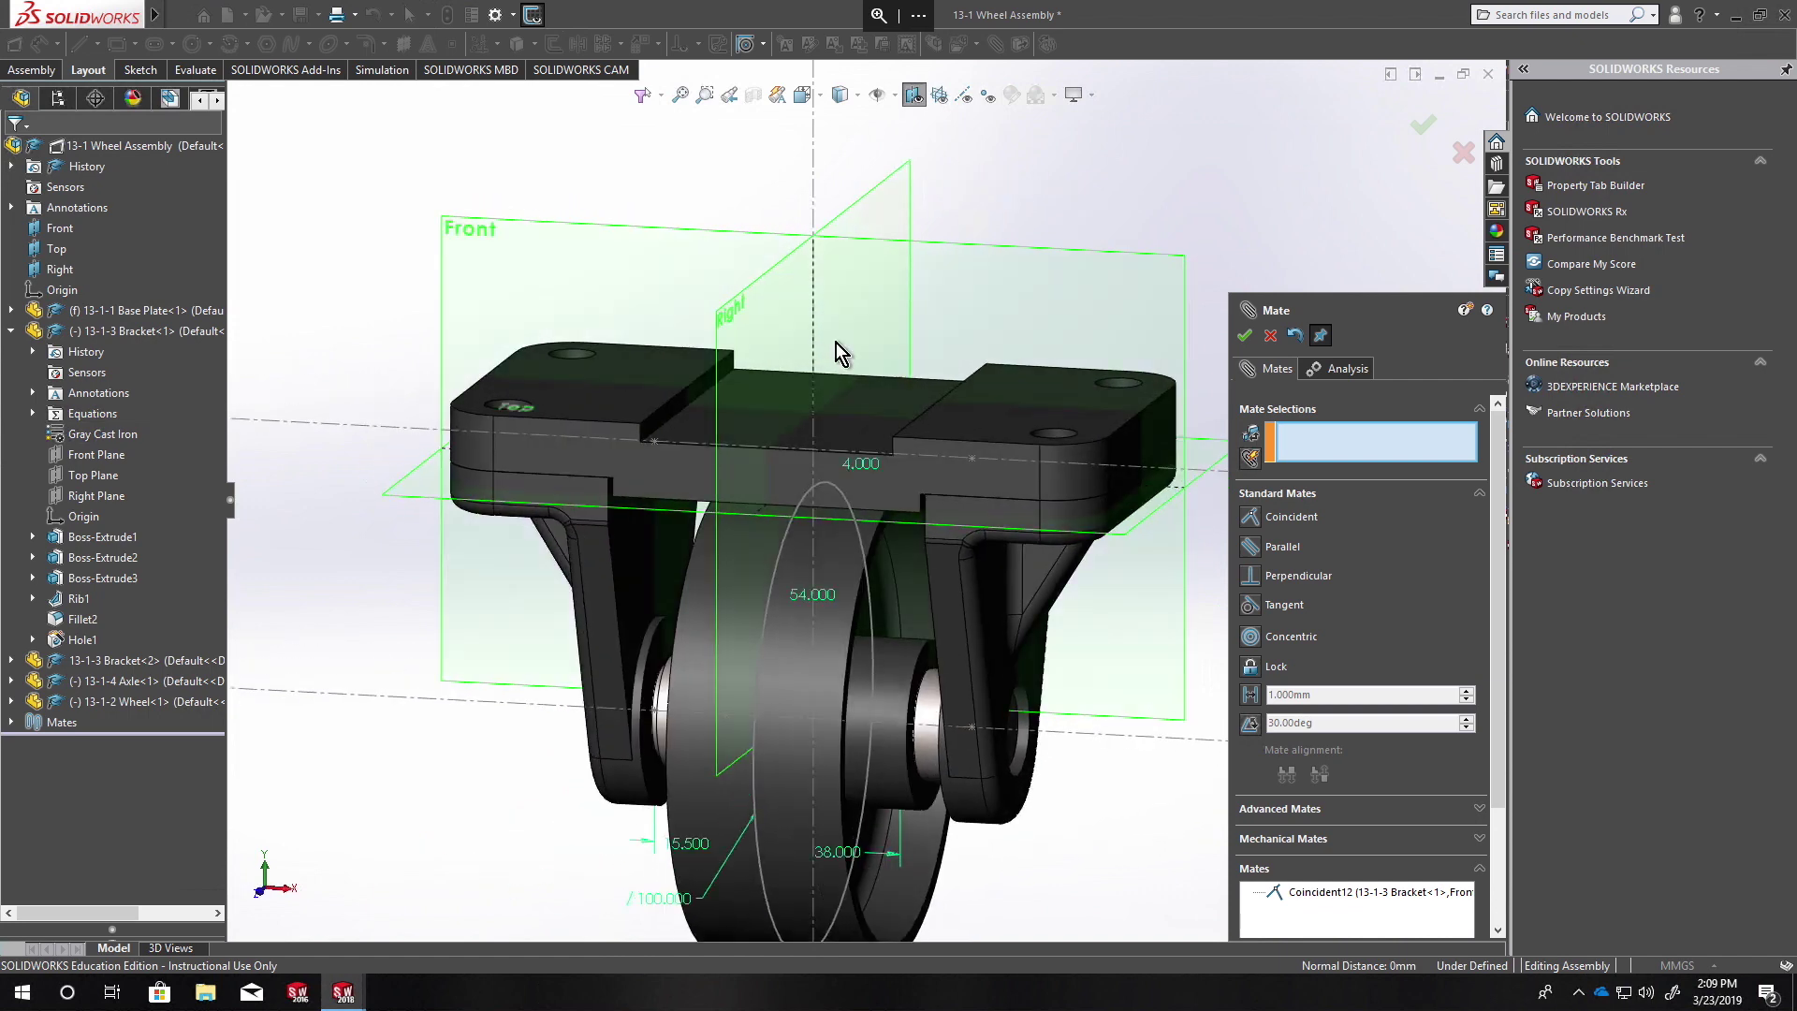
# Step: Add a coincident mate between the Top Plane of 13-1-3 Bracket<1> and the layout point Point25 on the upper horizontal centerline
pyautogui.click(94, 475)
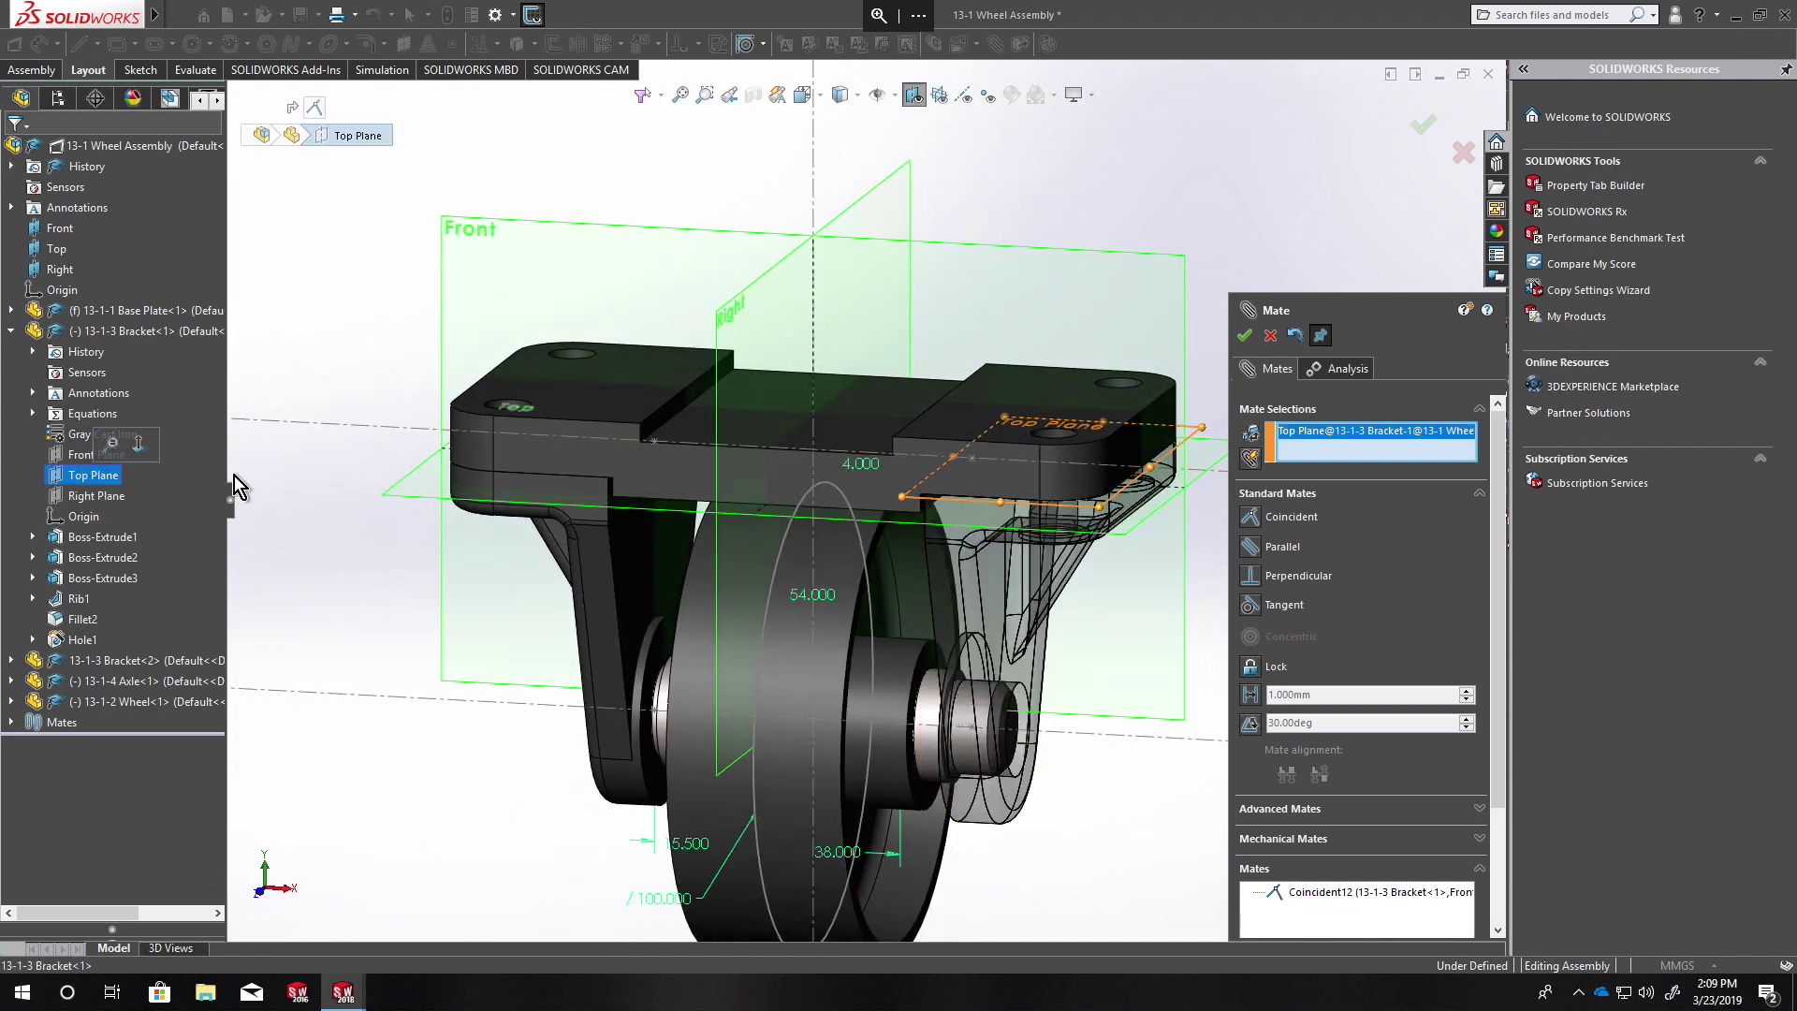
pyautogui.scroll(-2, 1018, 474)
pyautogui.scroll(-2, 872, 451)
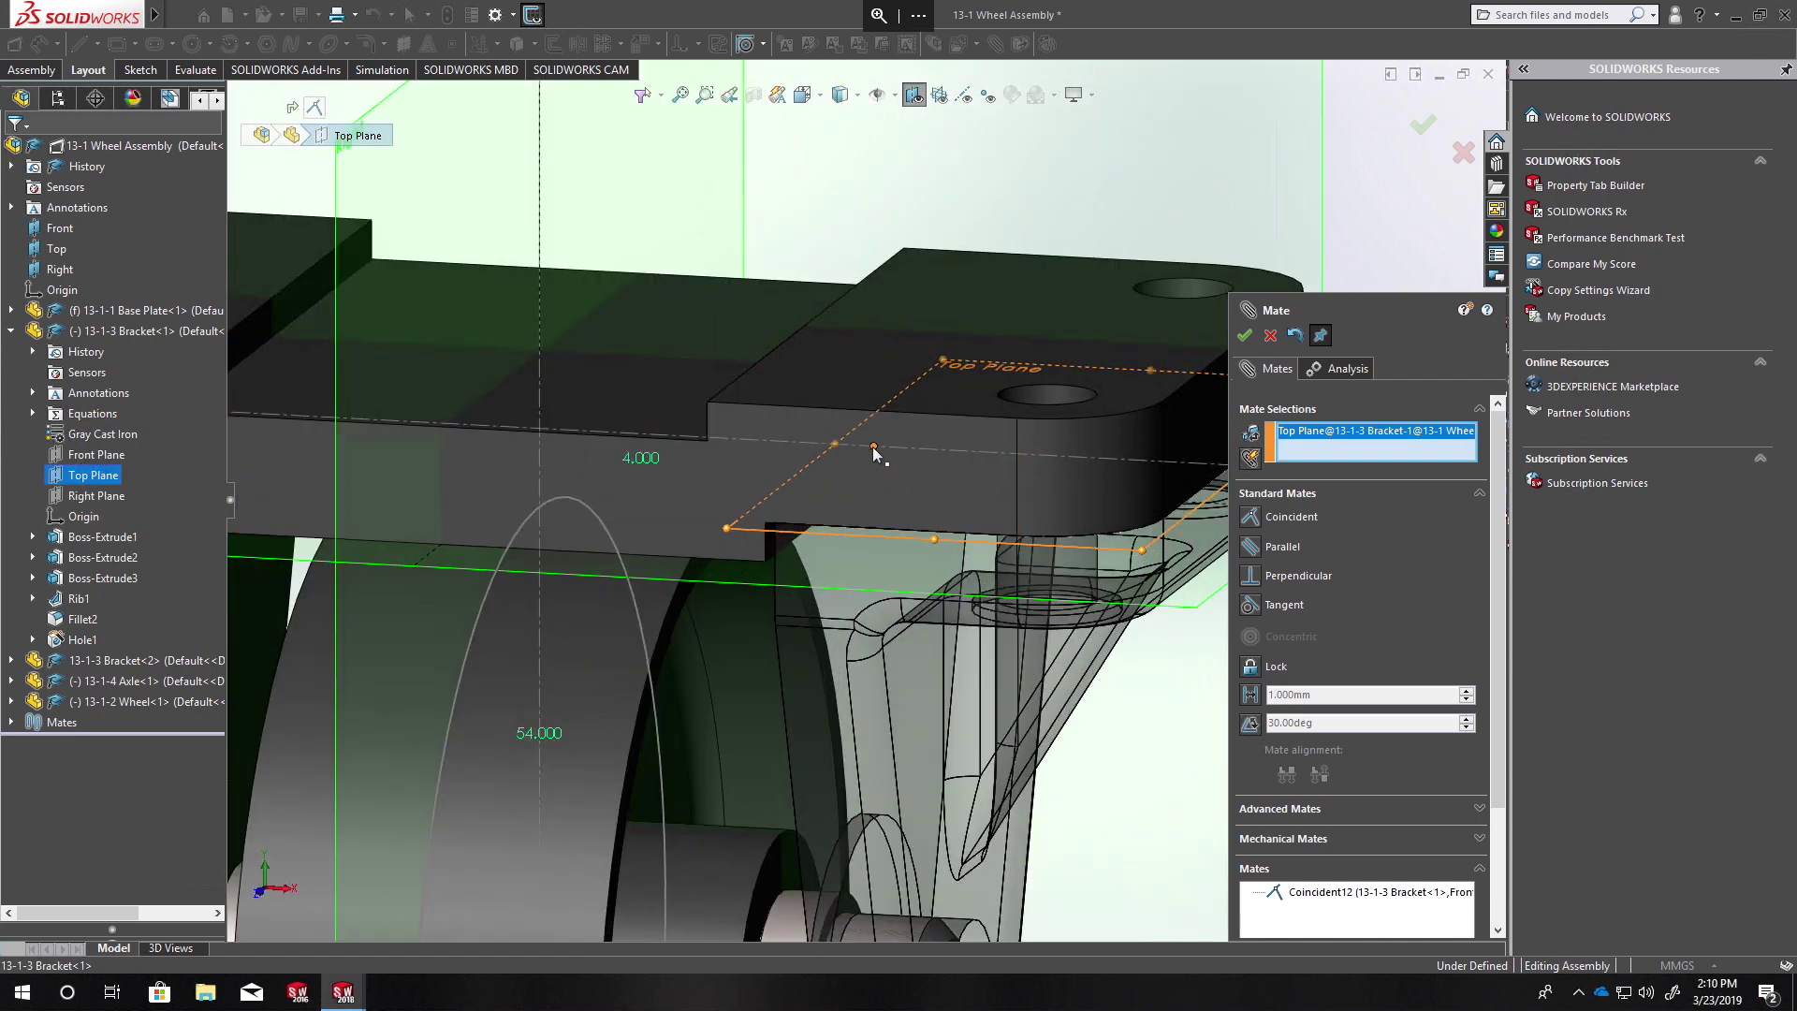
pyautogui.click(873, 449)
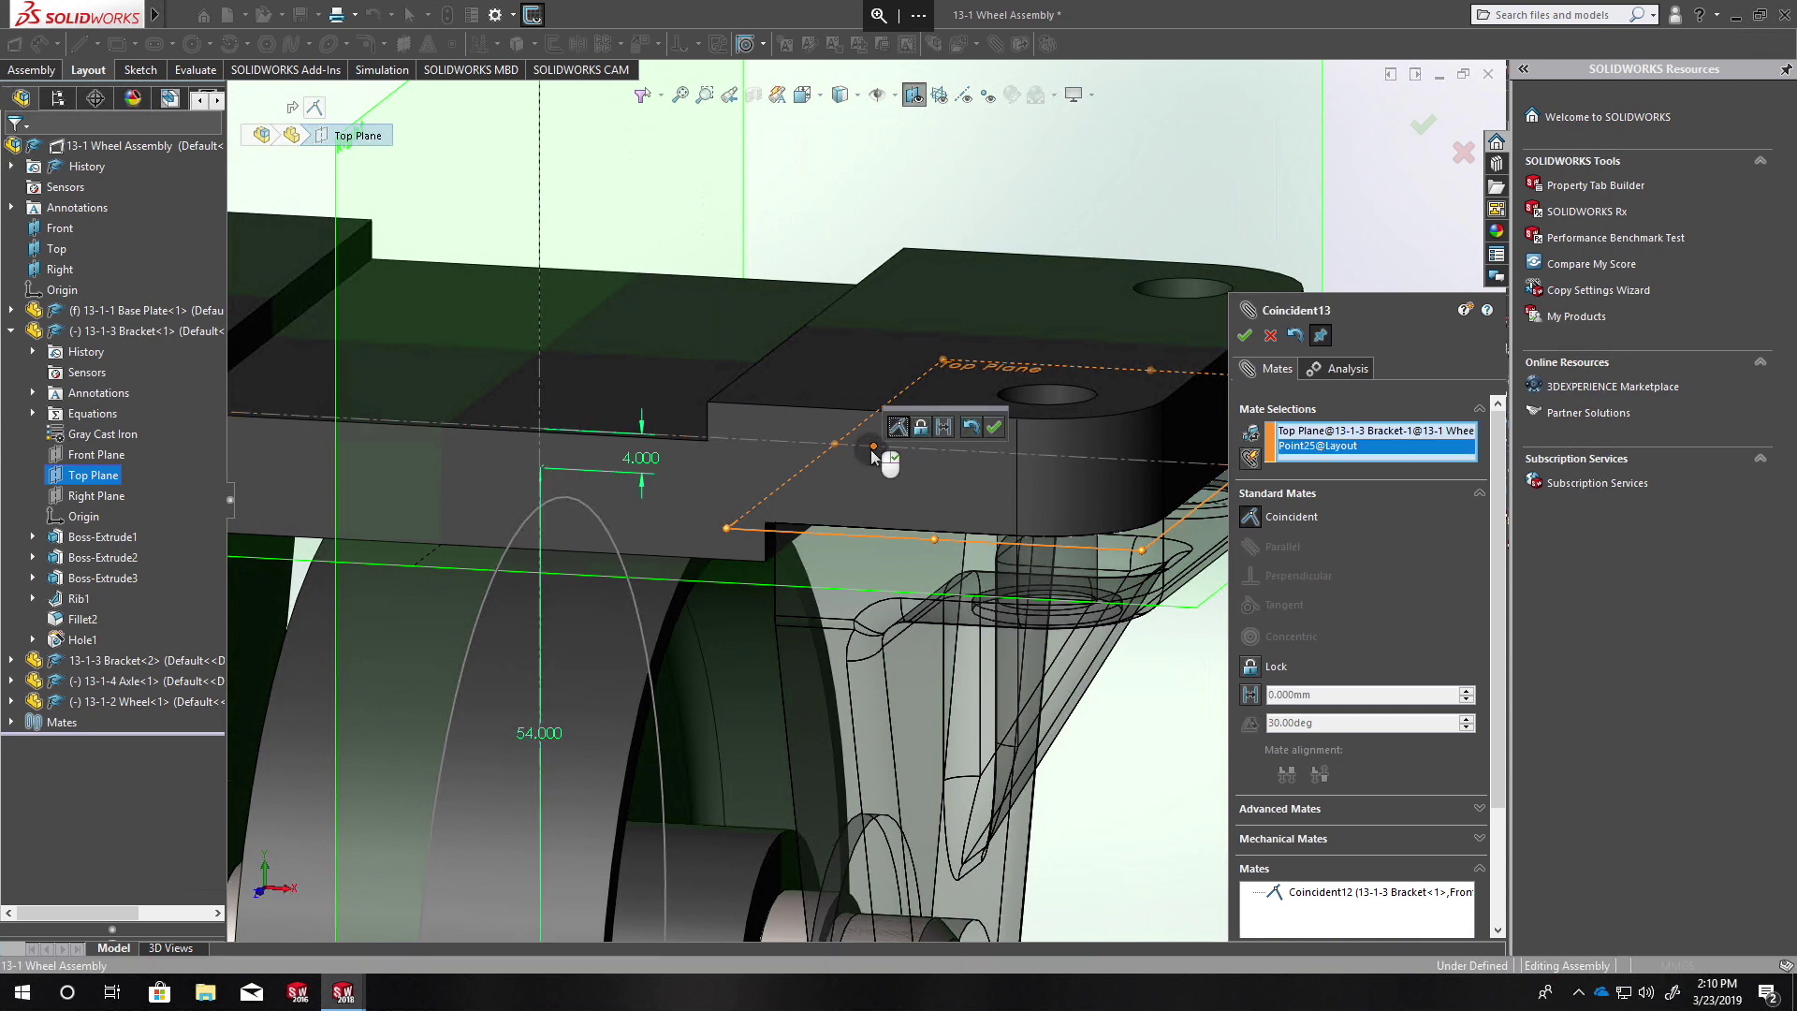
pyautogui.click(994, 429)
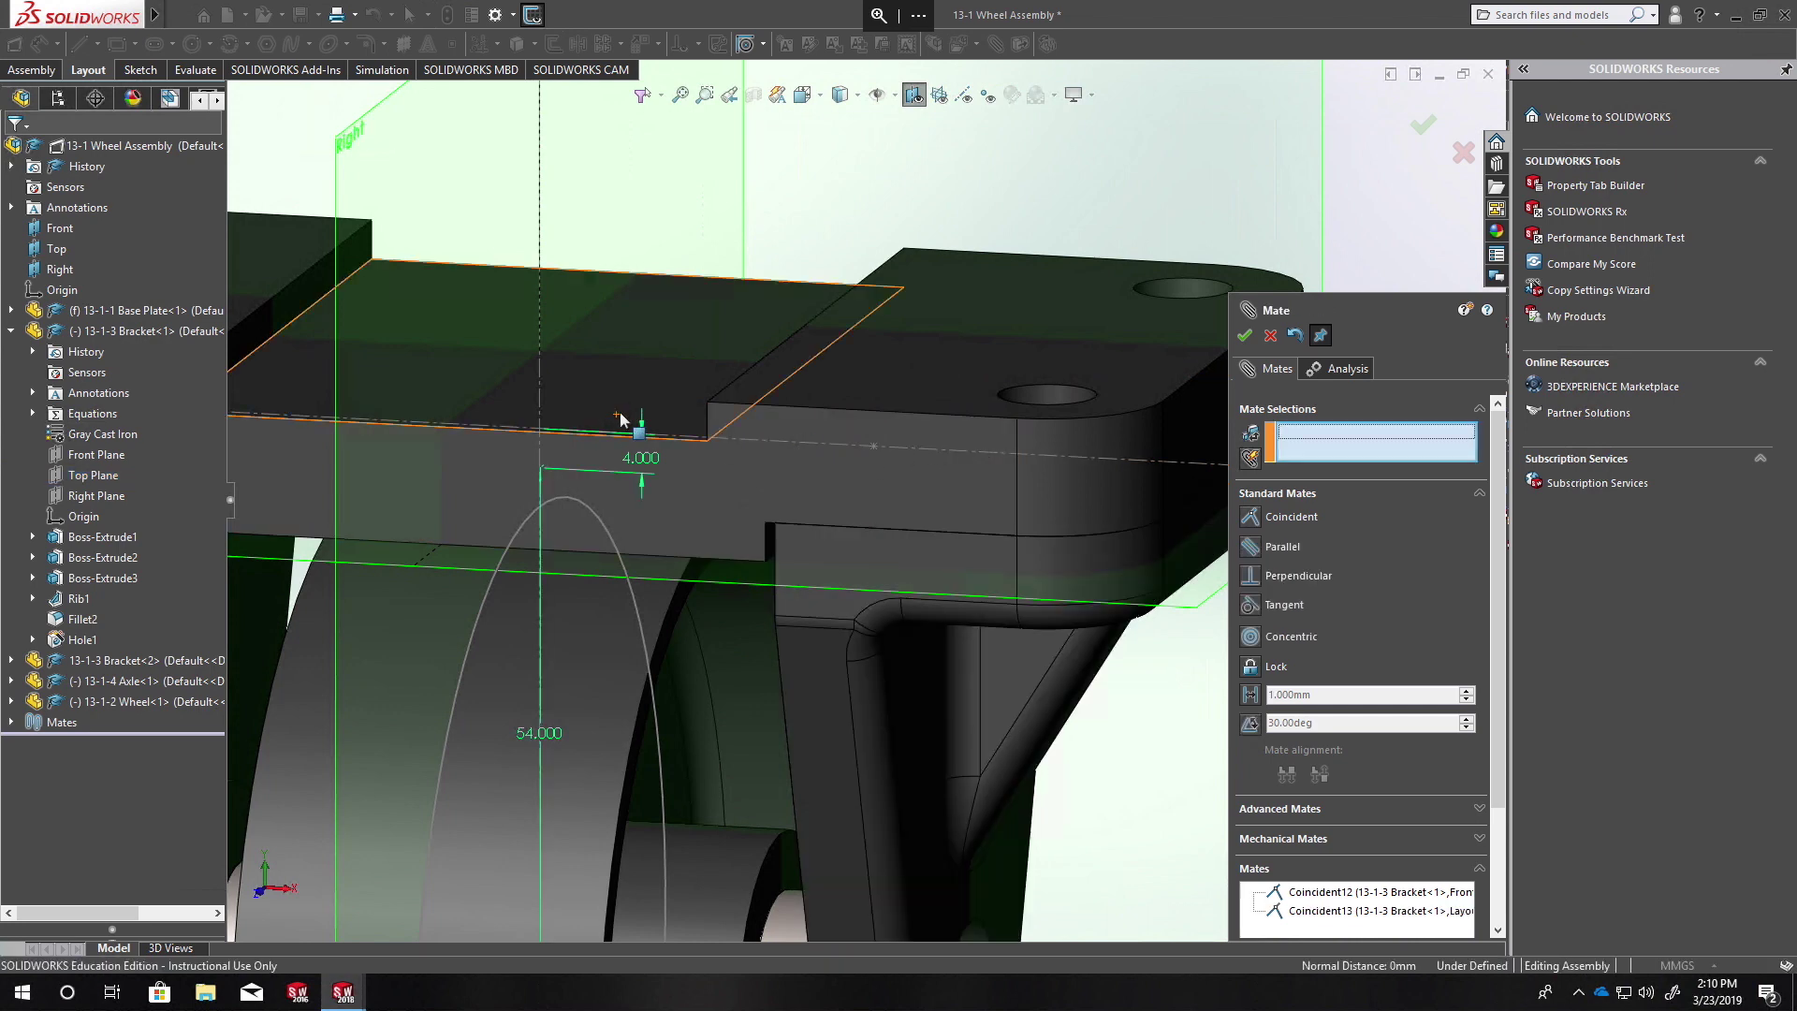
# Step: Add a coincident mate between the Right Plane of 13-1-3 Bracket<1> and the layout point Point11 on the axle centerline
pyautogui.press('f')
pyautogui.moveTo(735, 471); pyautogui.dragTo(810, 482, button='middle')
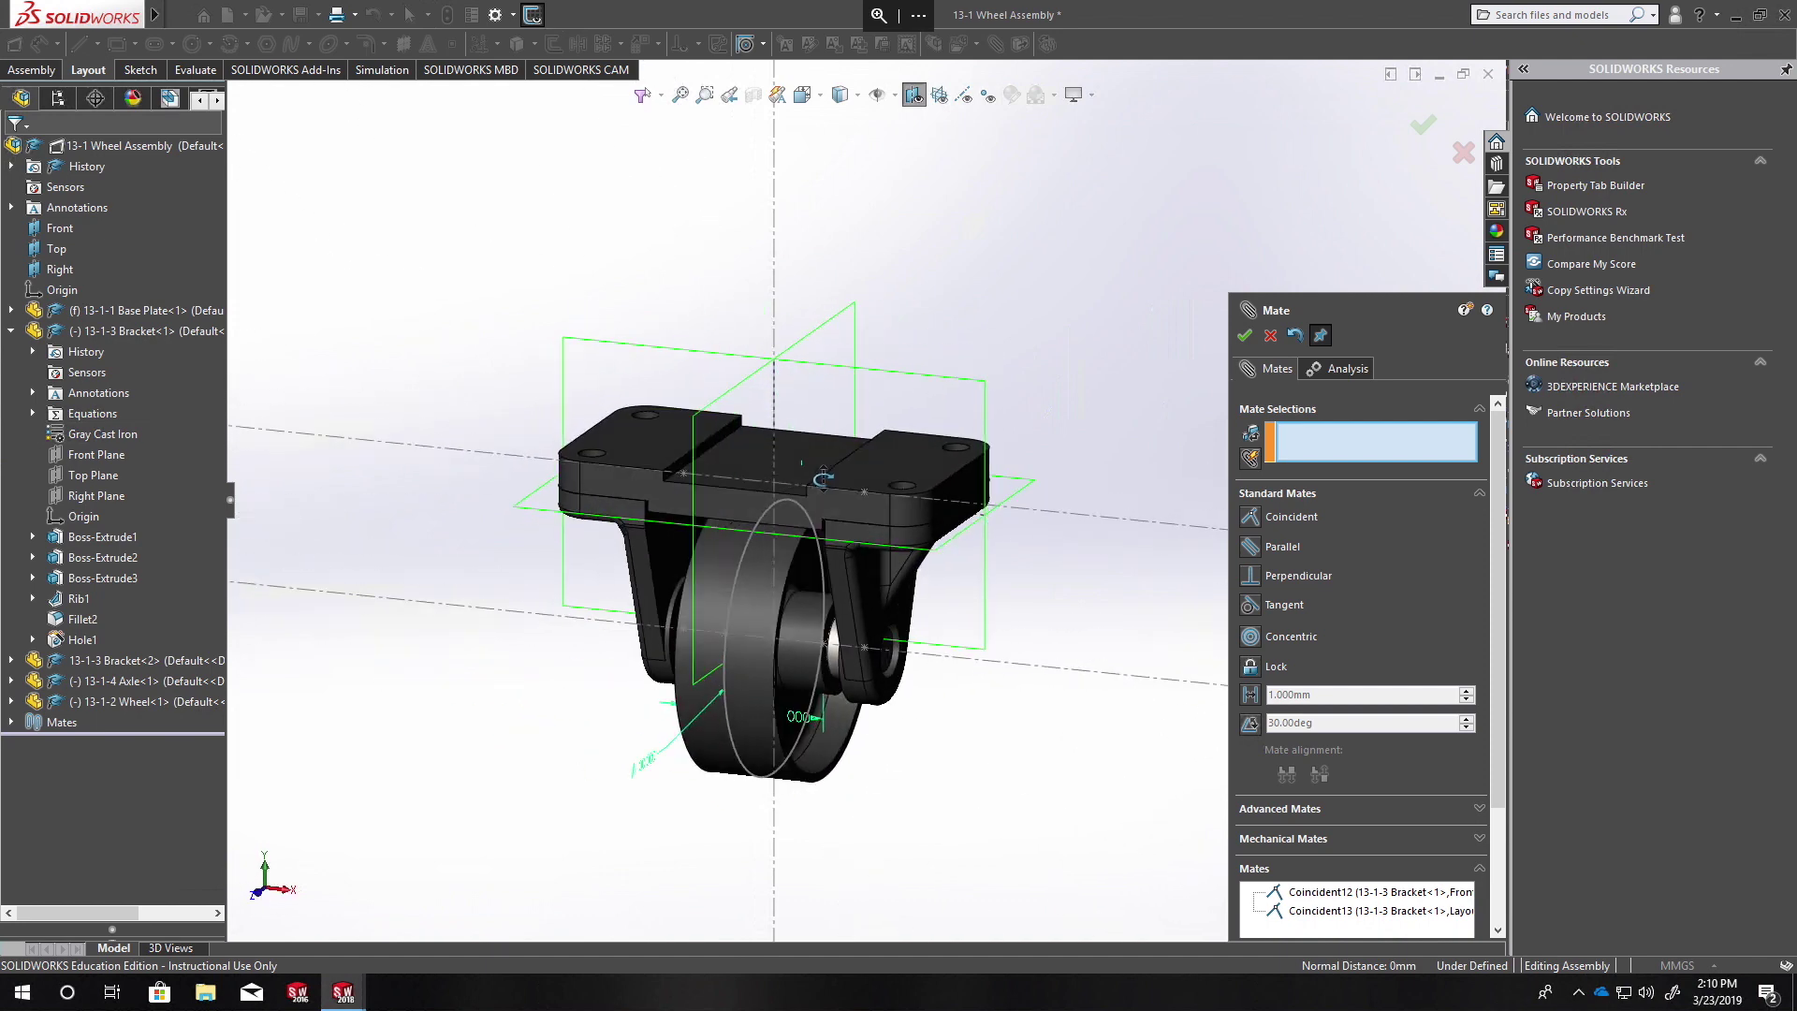
pyautogui.moveTo(786, 560); pyautogui.dragTo(687, 400, button='middle')
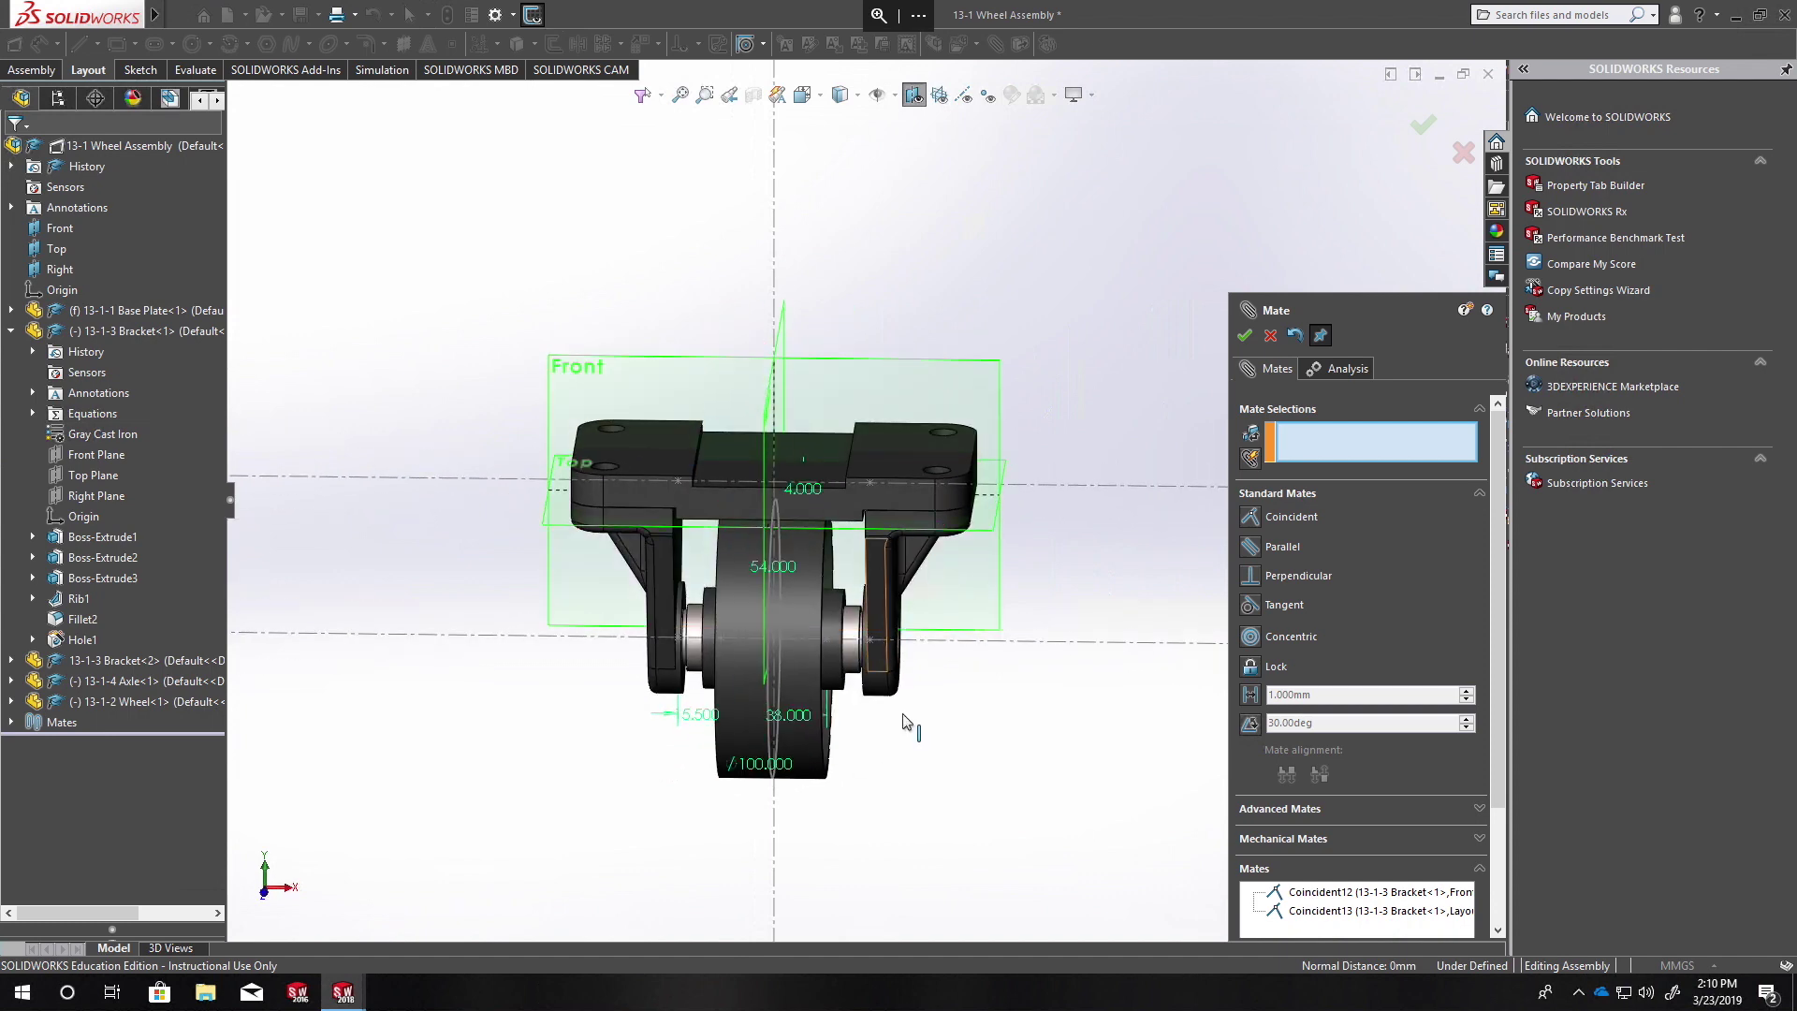
pyautogui.scroll(-3, 796, 558)
pyautogui.scroll(3, 704, 478)
pyautogui.moveTo(705, 272); pyautogui.dragTo(627, 300, button='middle')
pyautogui.moveTo(850, 361); pyautogui.dragTo(932, 348, button='middle')
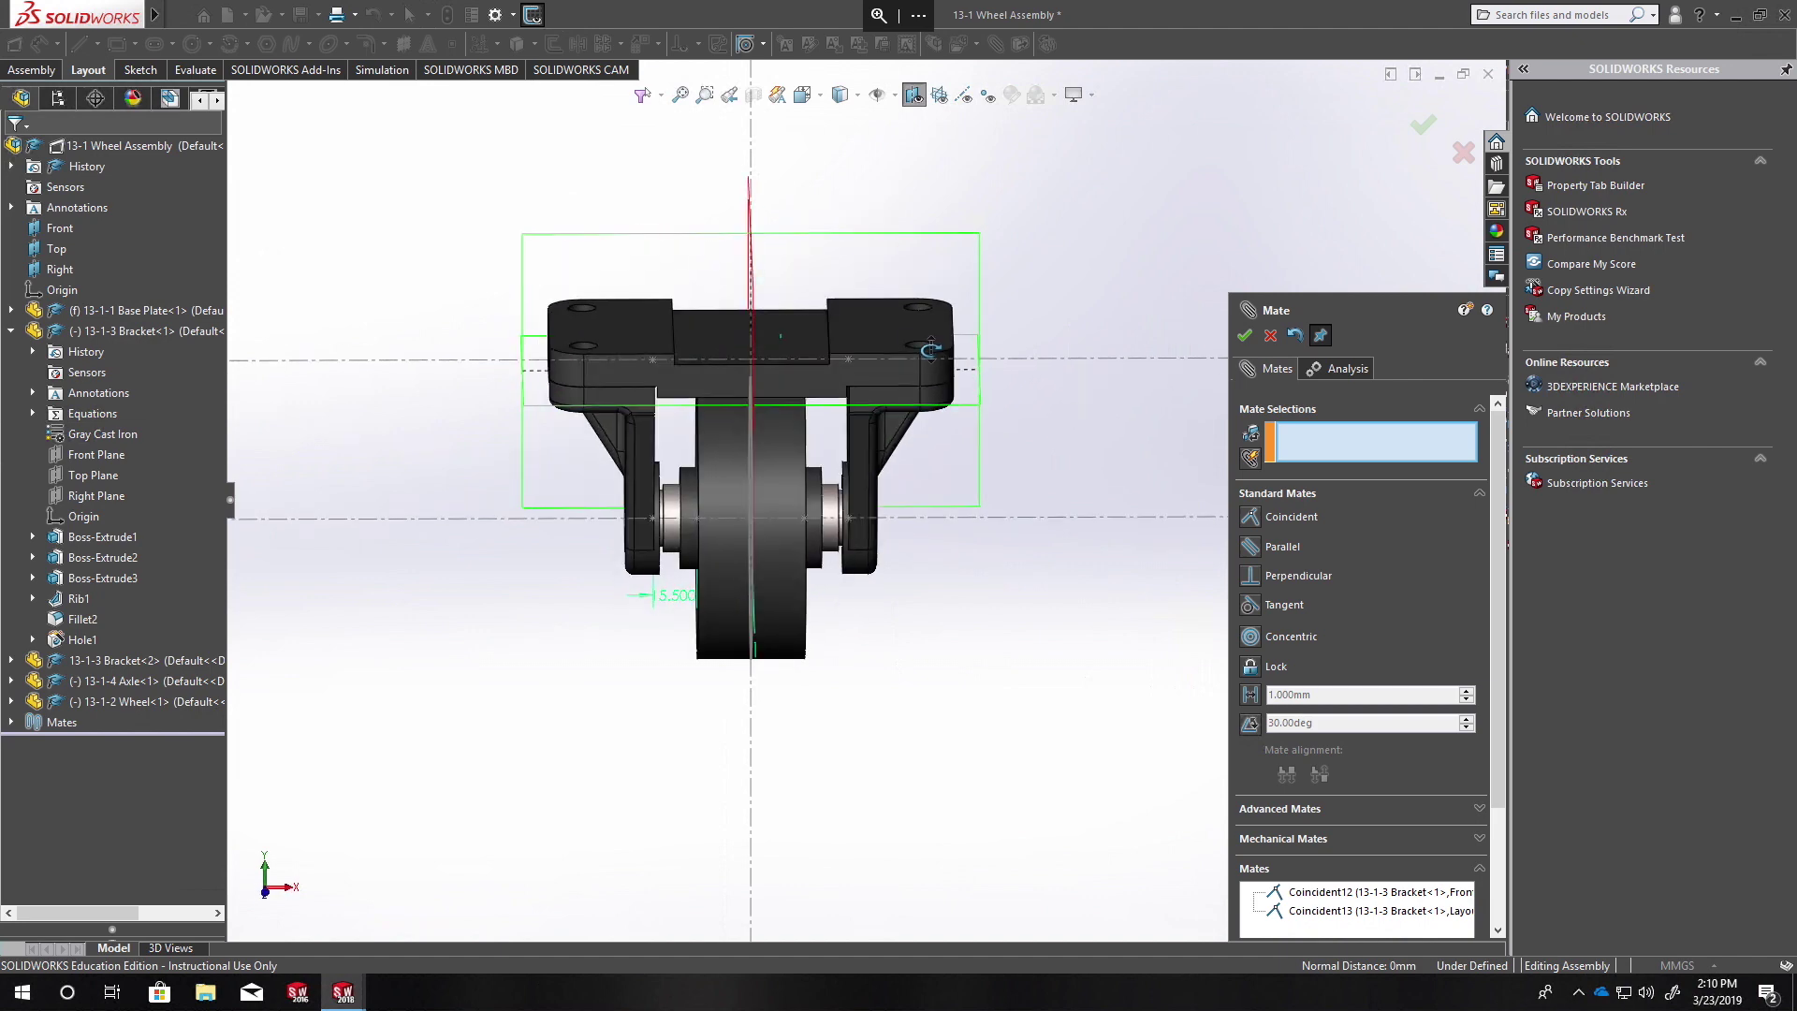
pyautogui.click(96, 495)
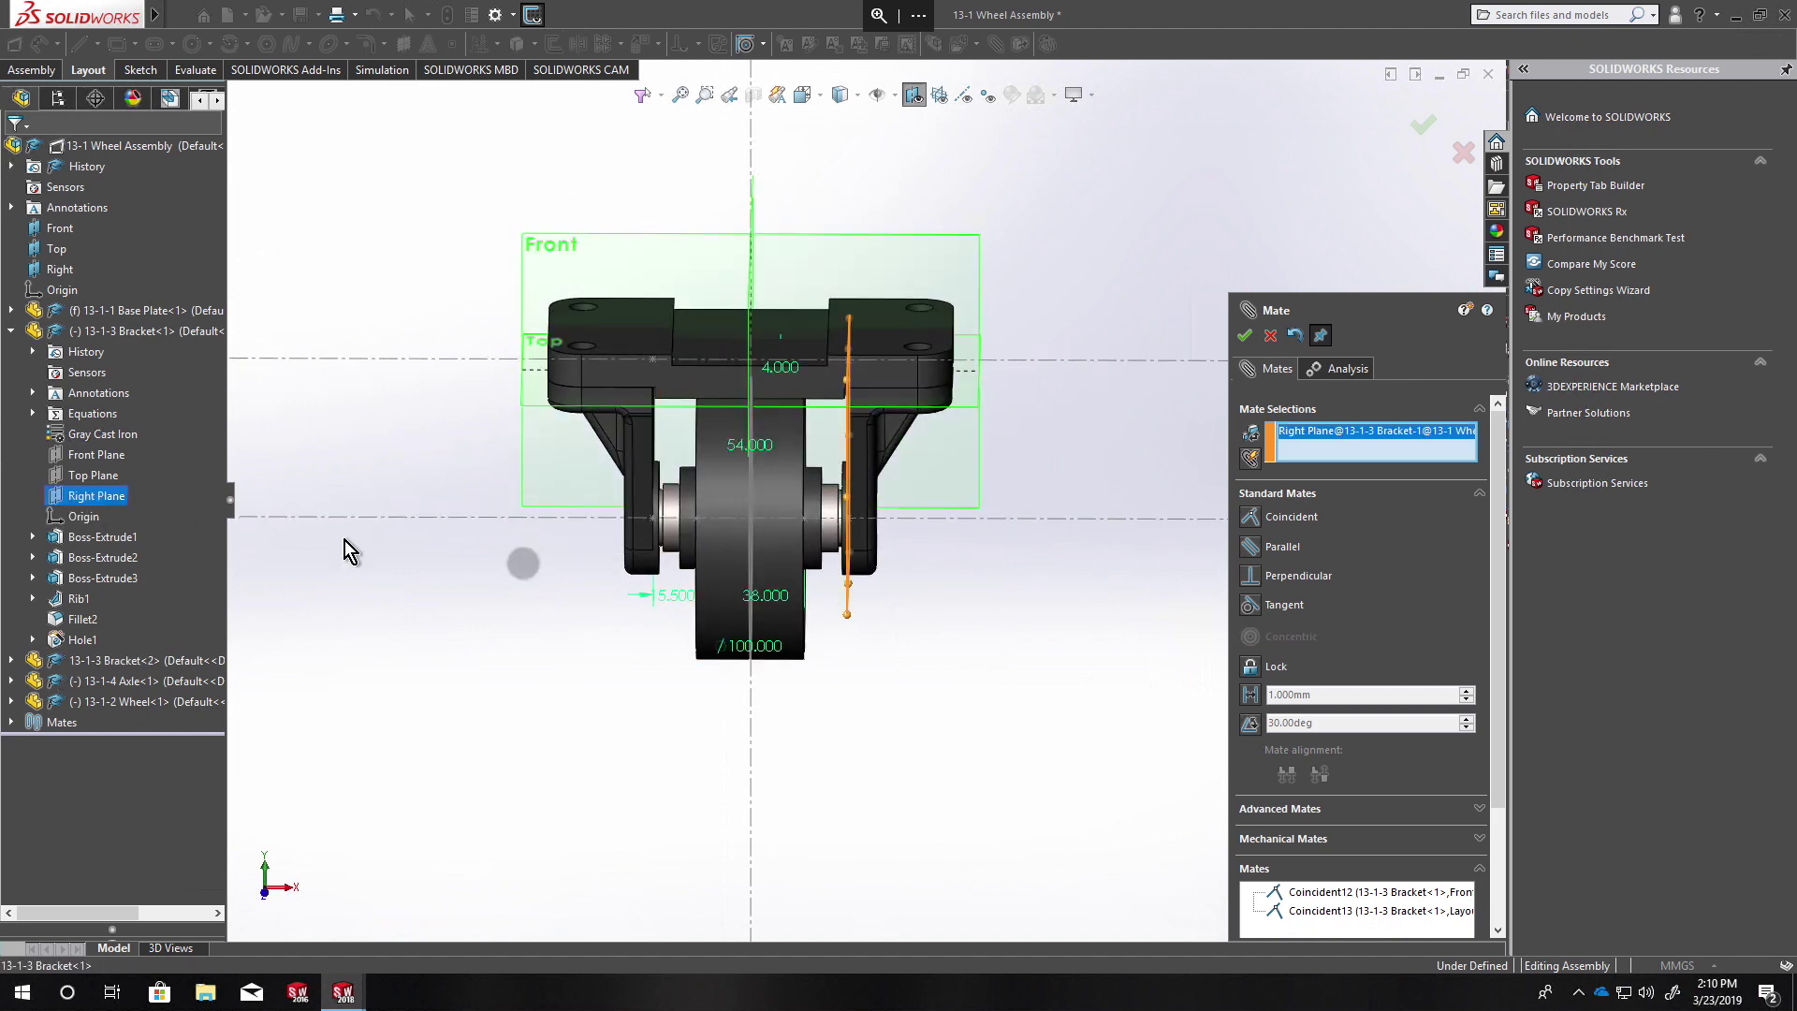
pyautogui.scroll(-3, 925, 450)
pyautogui.scroll(-3, 924, 450)
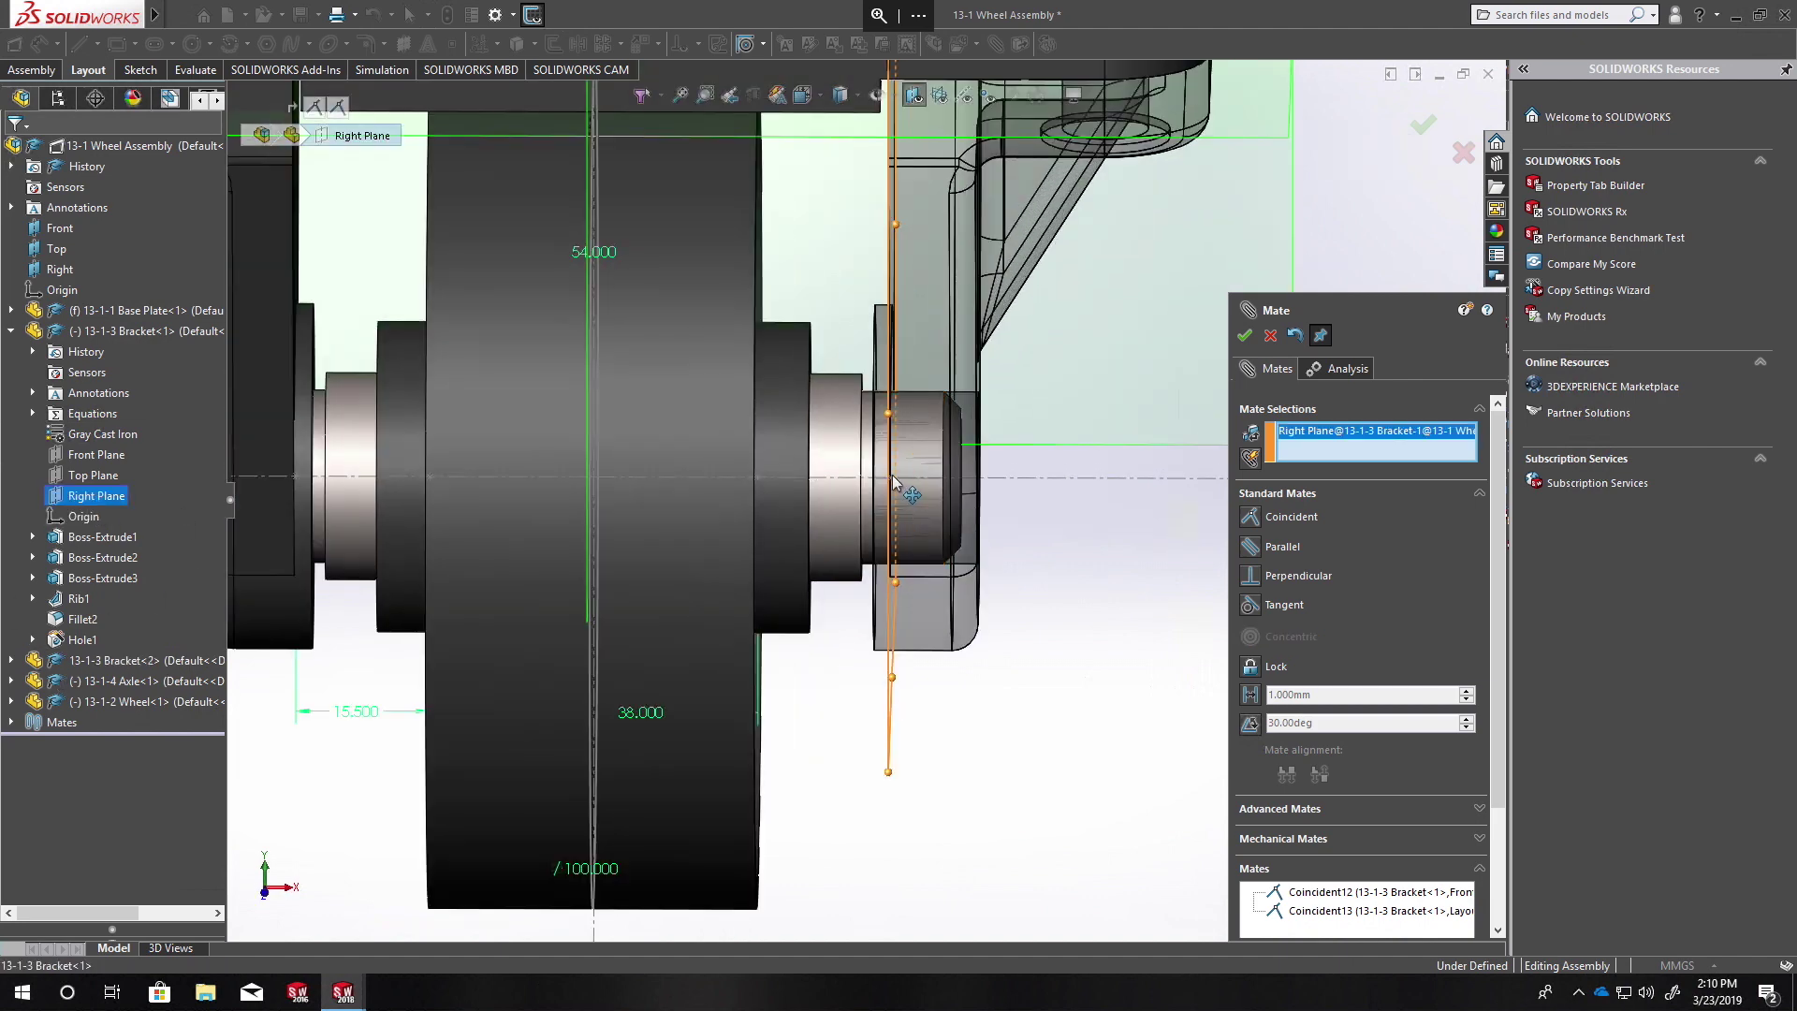
pyautogui.click(891, 477)
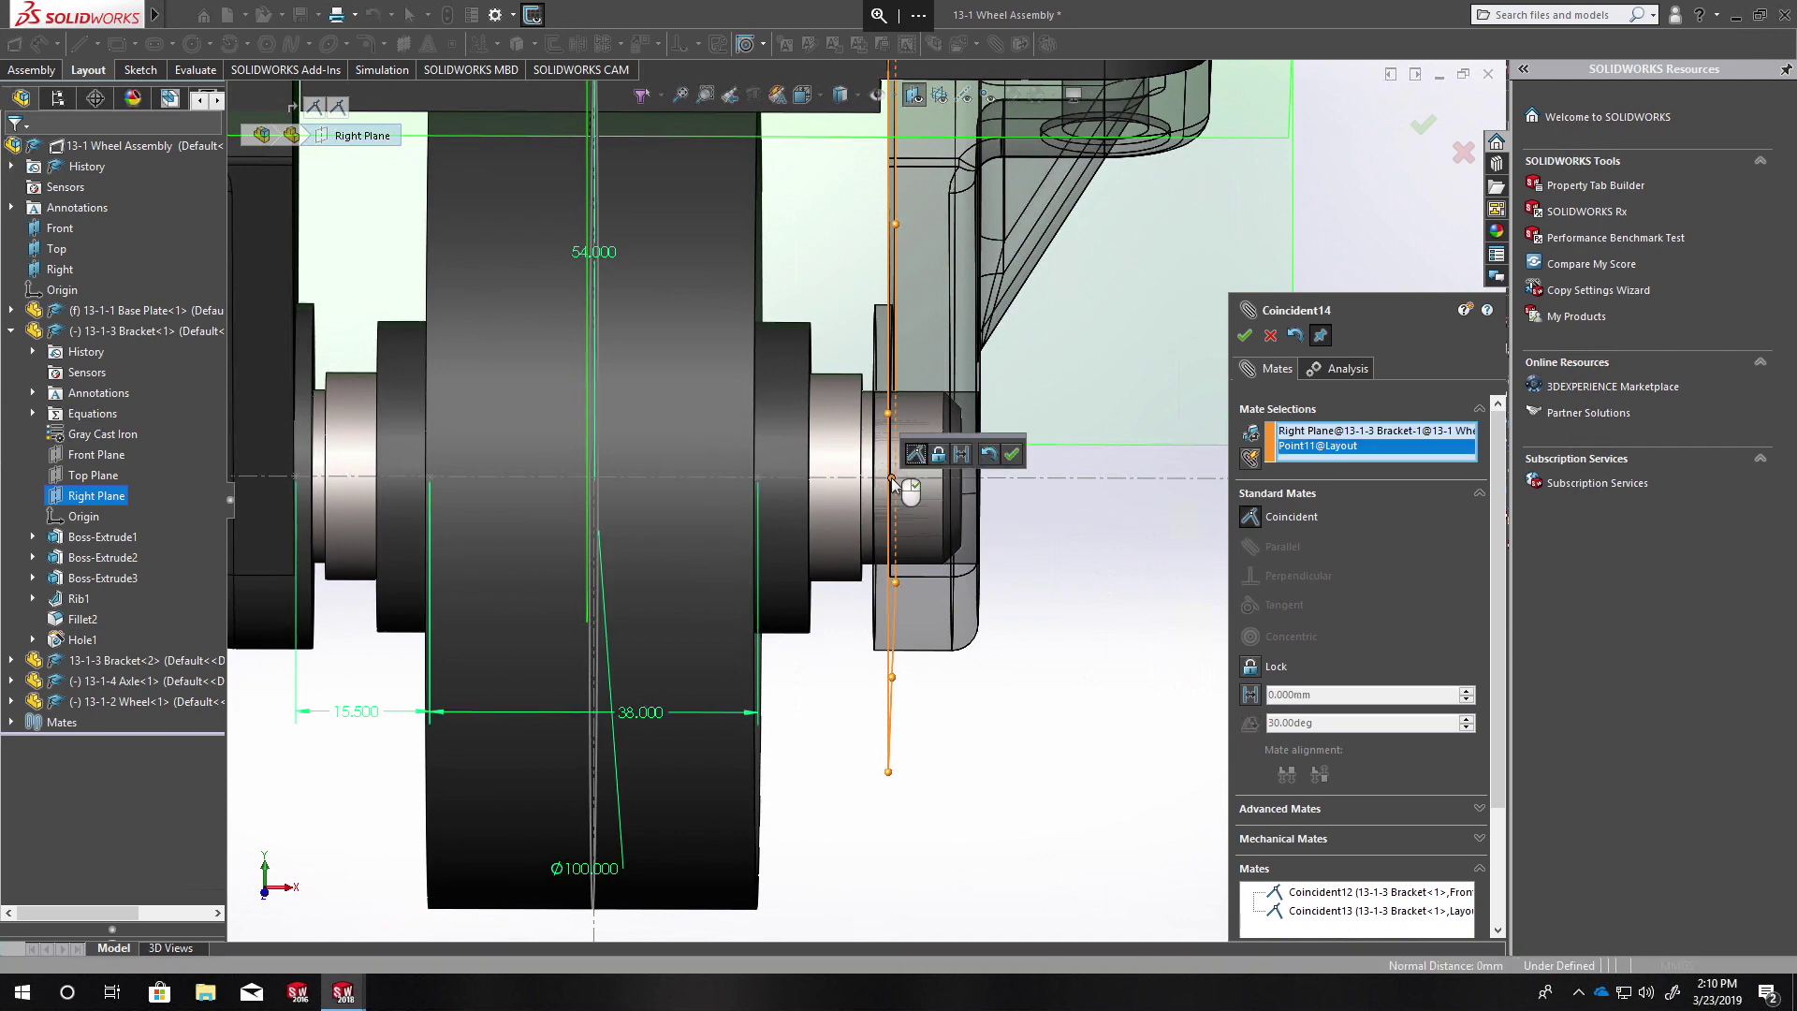
pyautogui.click(1015, 458)
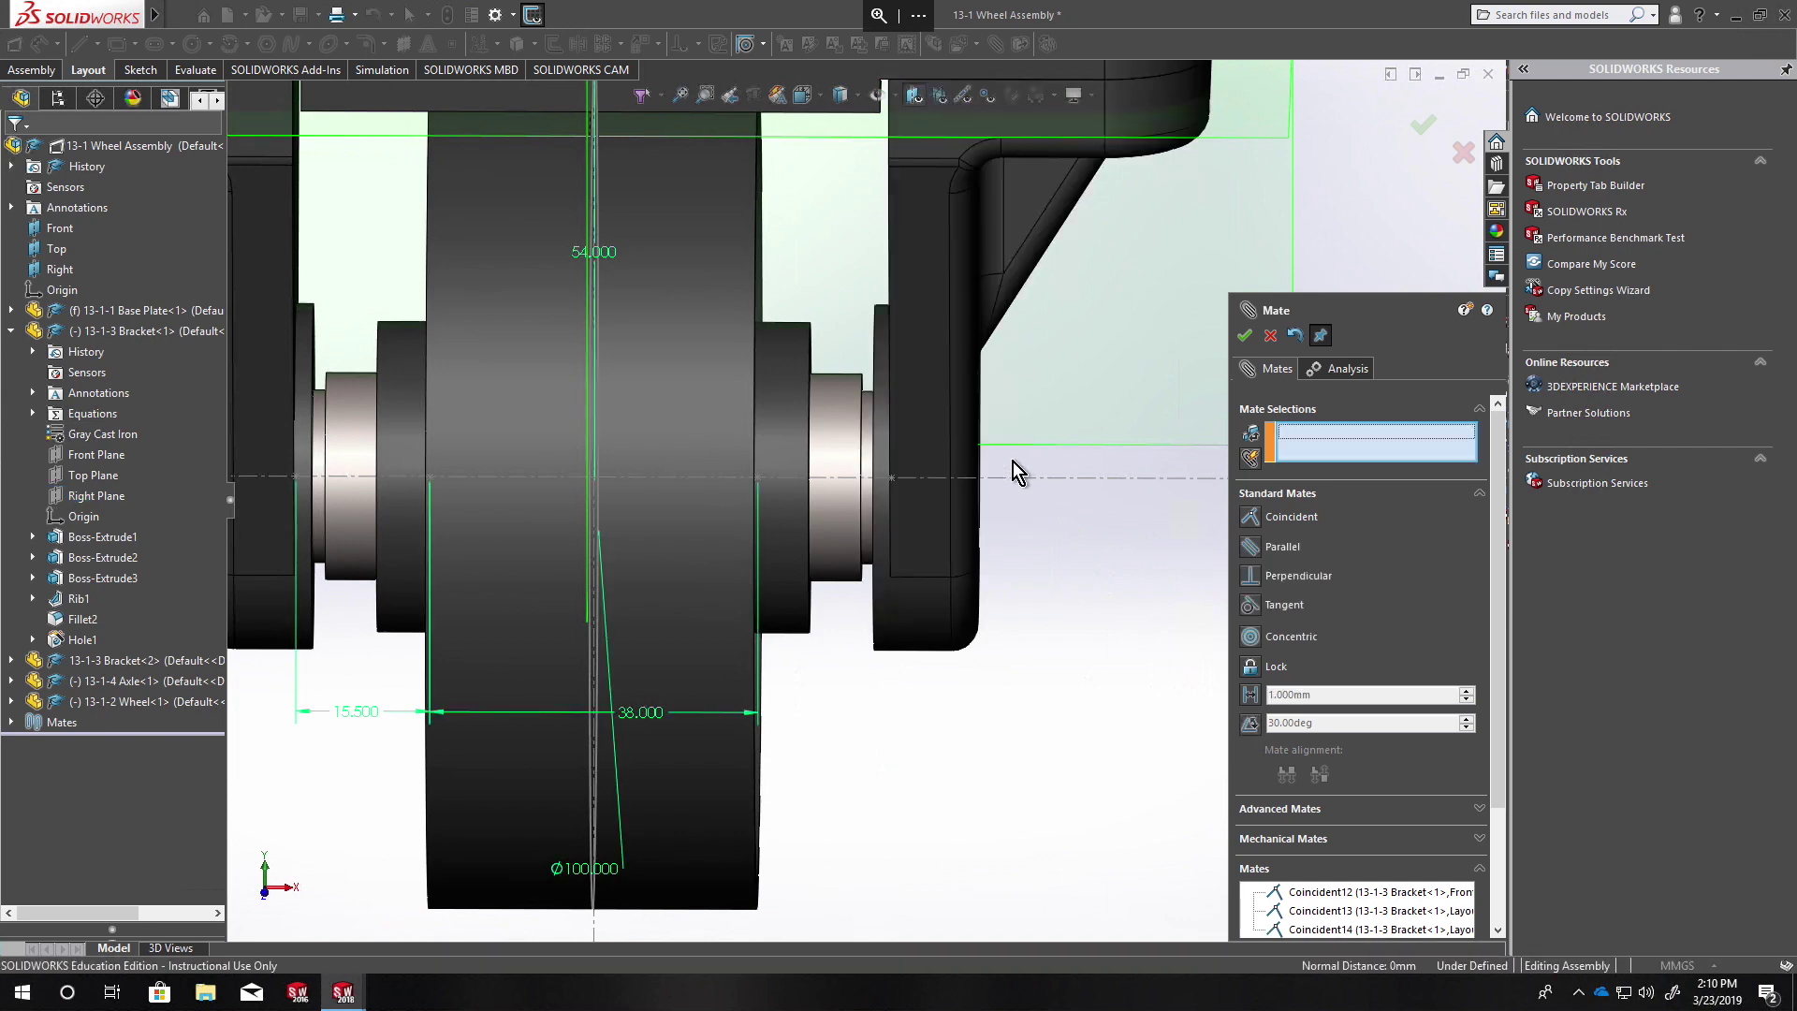
# Step: Swing 13-1-3 Bracket<1> out of line, and add a parallel mate between its Right Plane and the assembly's Right plane
pyautogui.scroll(2, 870, 501)
pyautogui.scroll(2, 897, 489)
pyautogui.moveTo(897, 488)
pyautogui.mouseDown(button='middle')
pyautogui.moveTo(946, 459)
pyautogui.moveTo(908, 498)
pyautogui.mouseUp(button='middle')
pyautogui.moveTo(891, 412); pyautogui.dragTo(1067, 431)
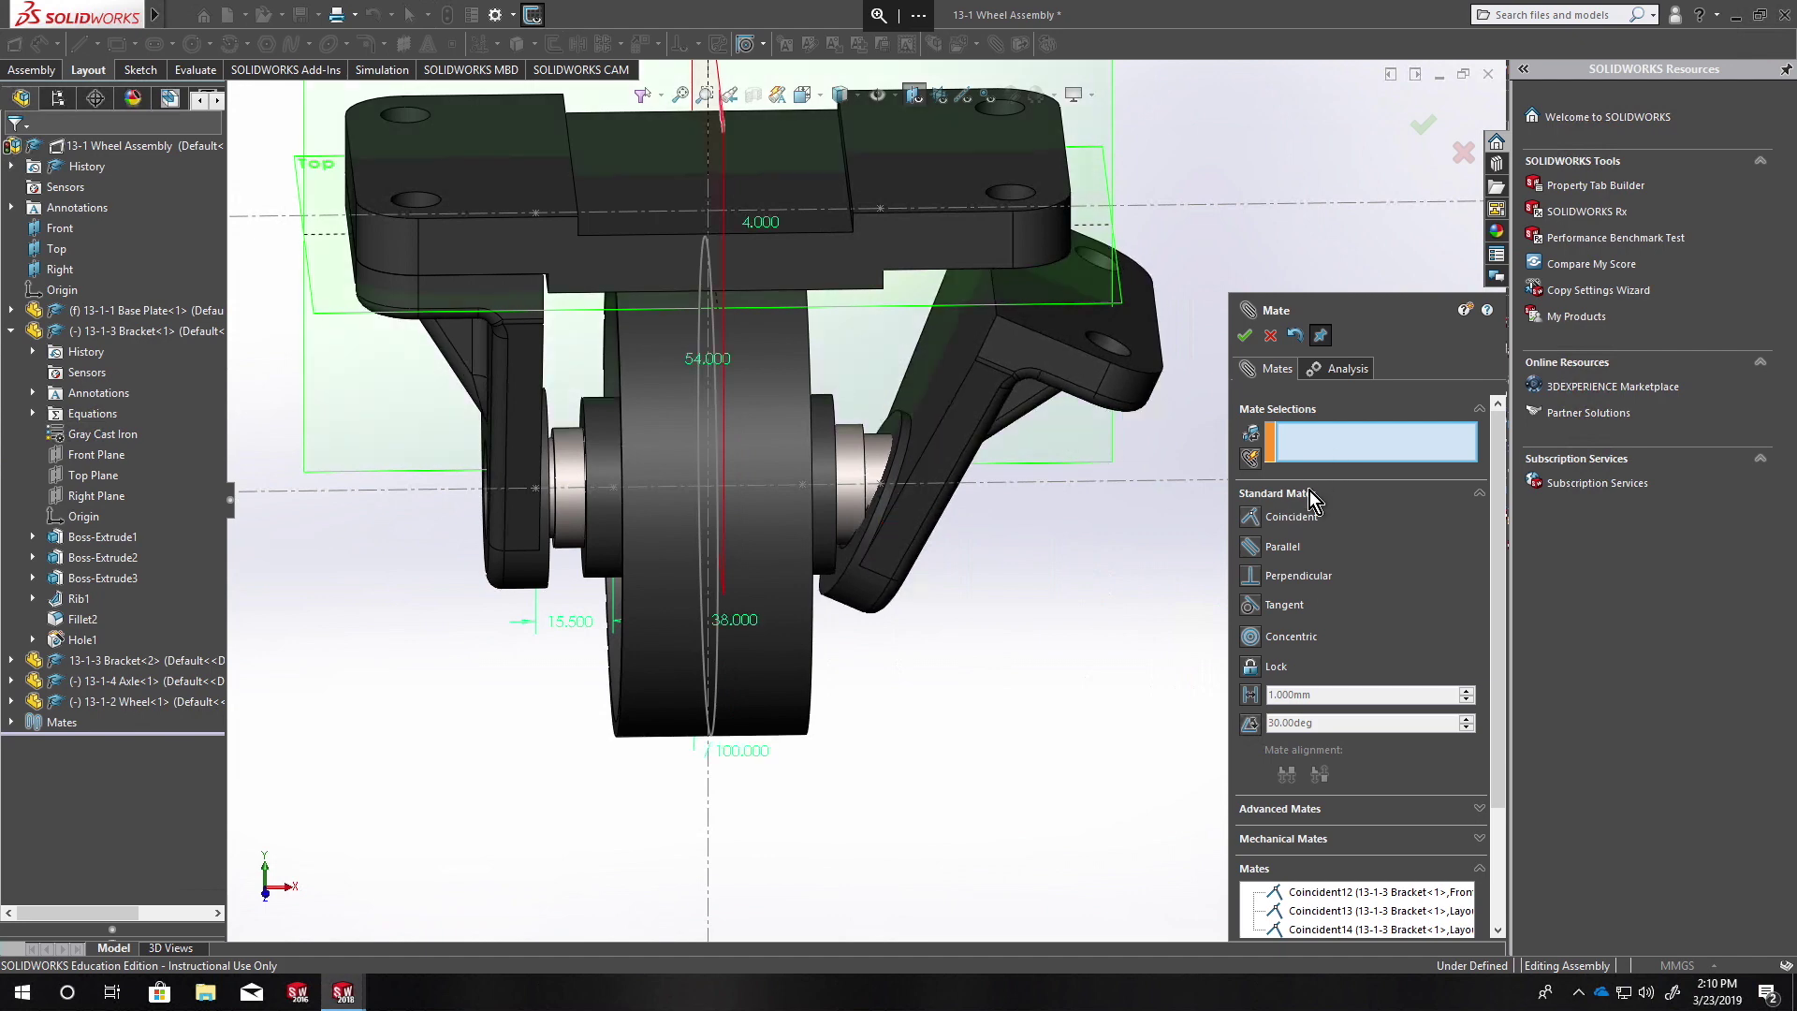
pyautogui.click(75, 496)
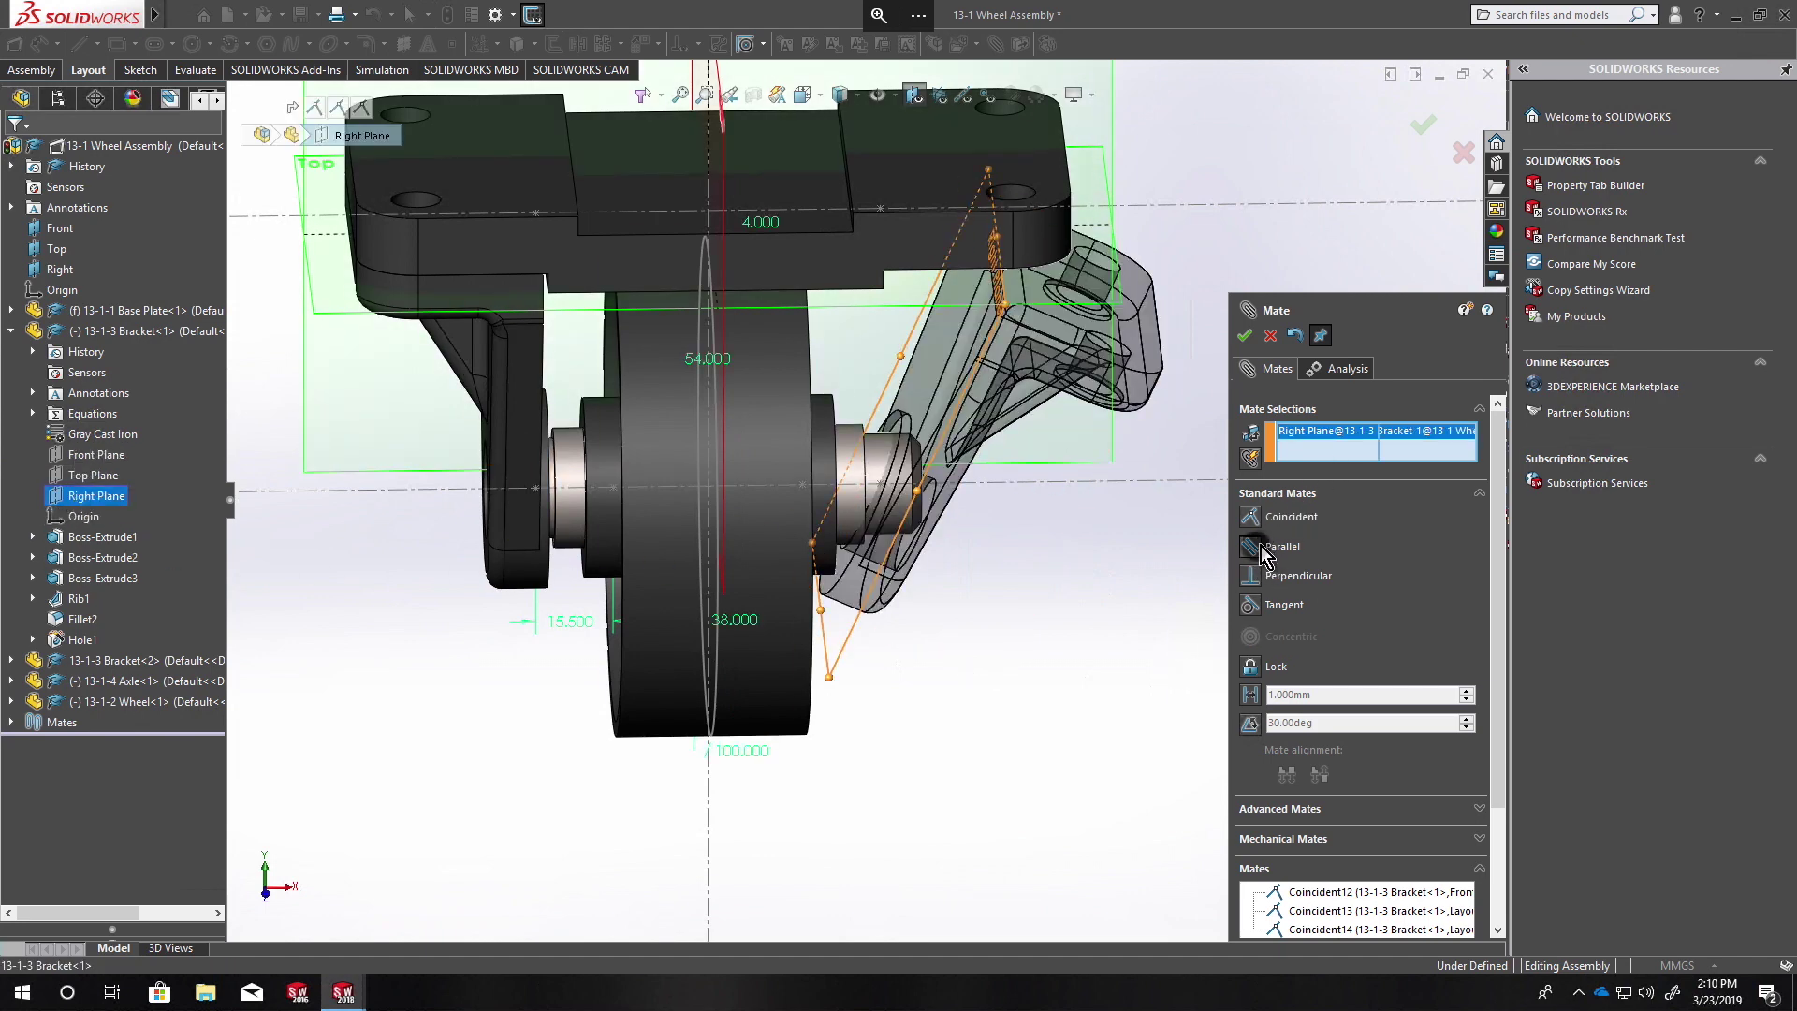
pyautogui.click(62, 273)
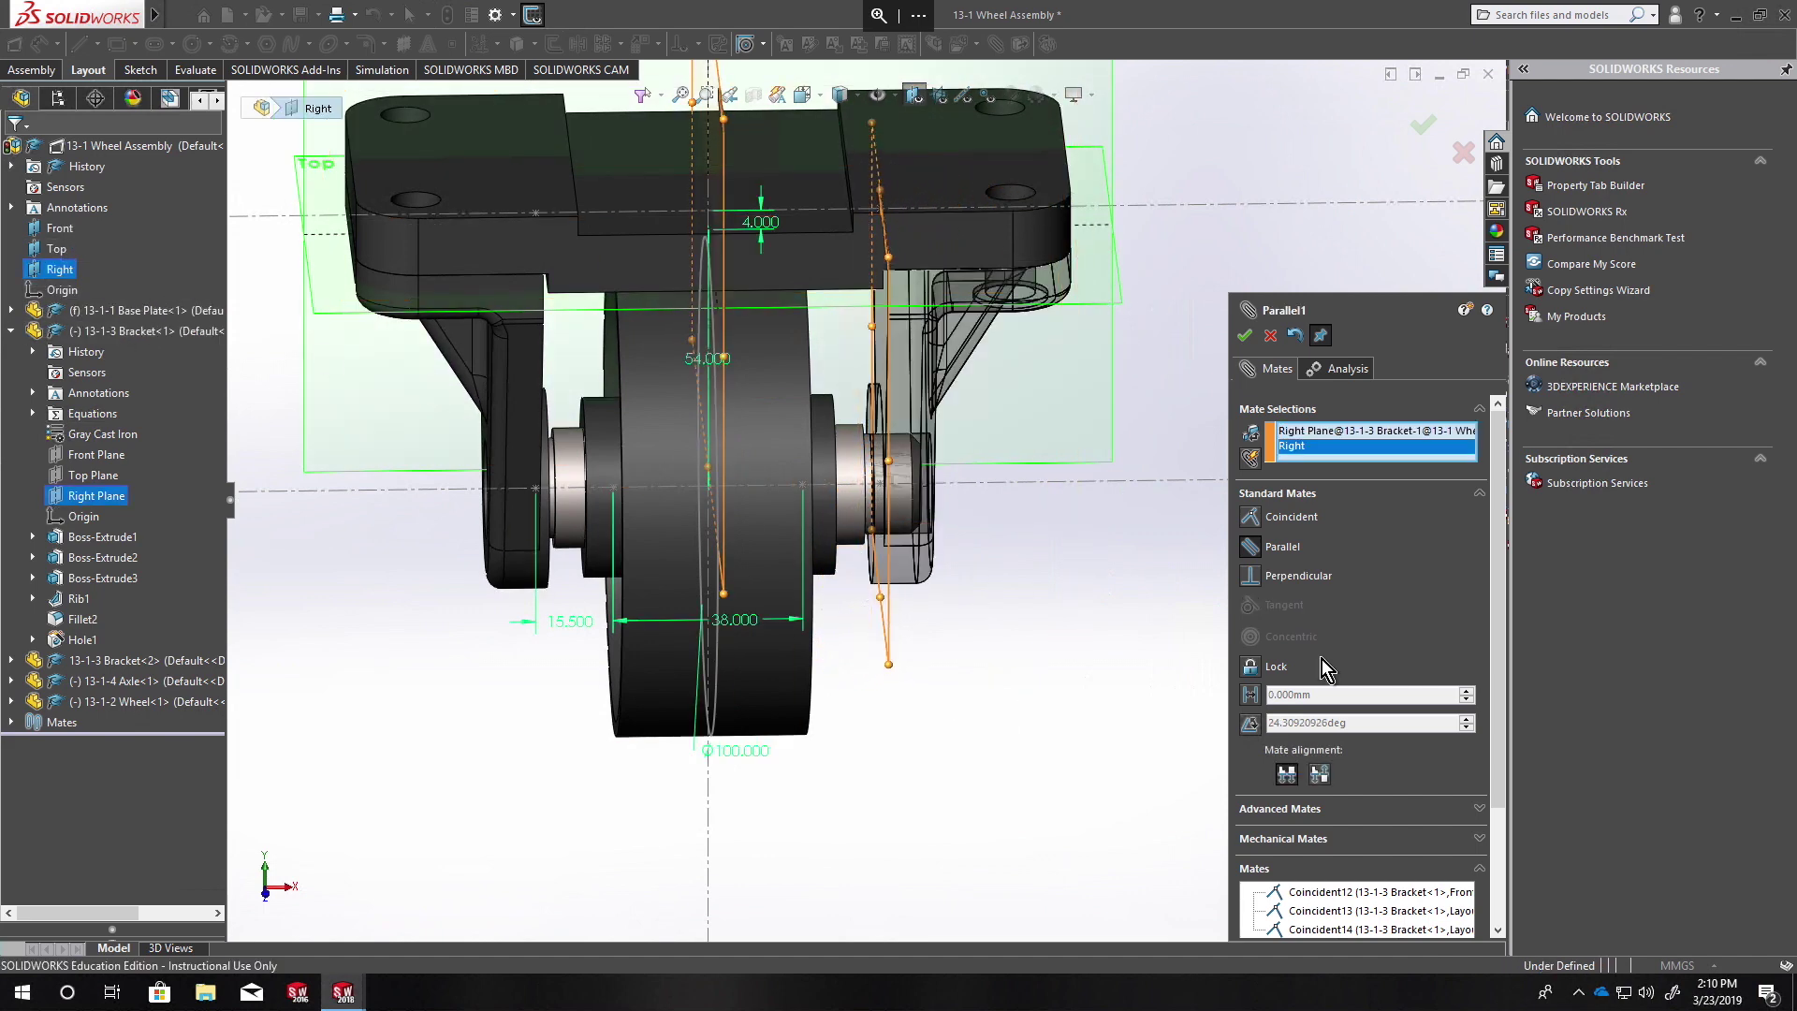
pyautogui.moveTo(894, 370); pyautogui.dragTo(1208, 398)
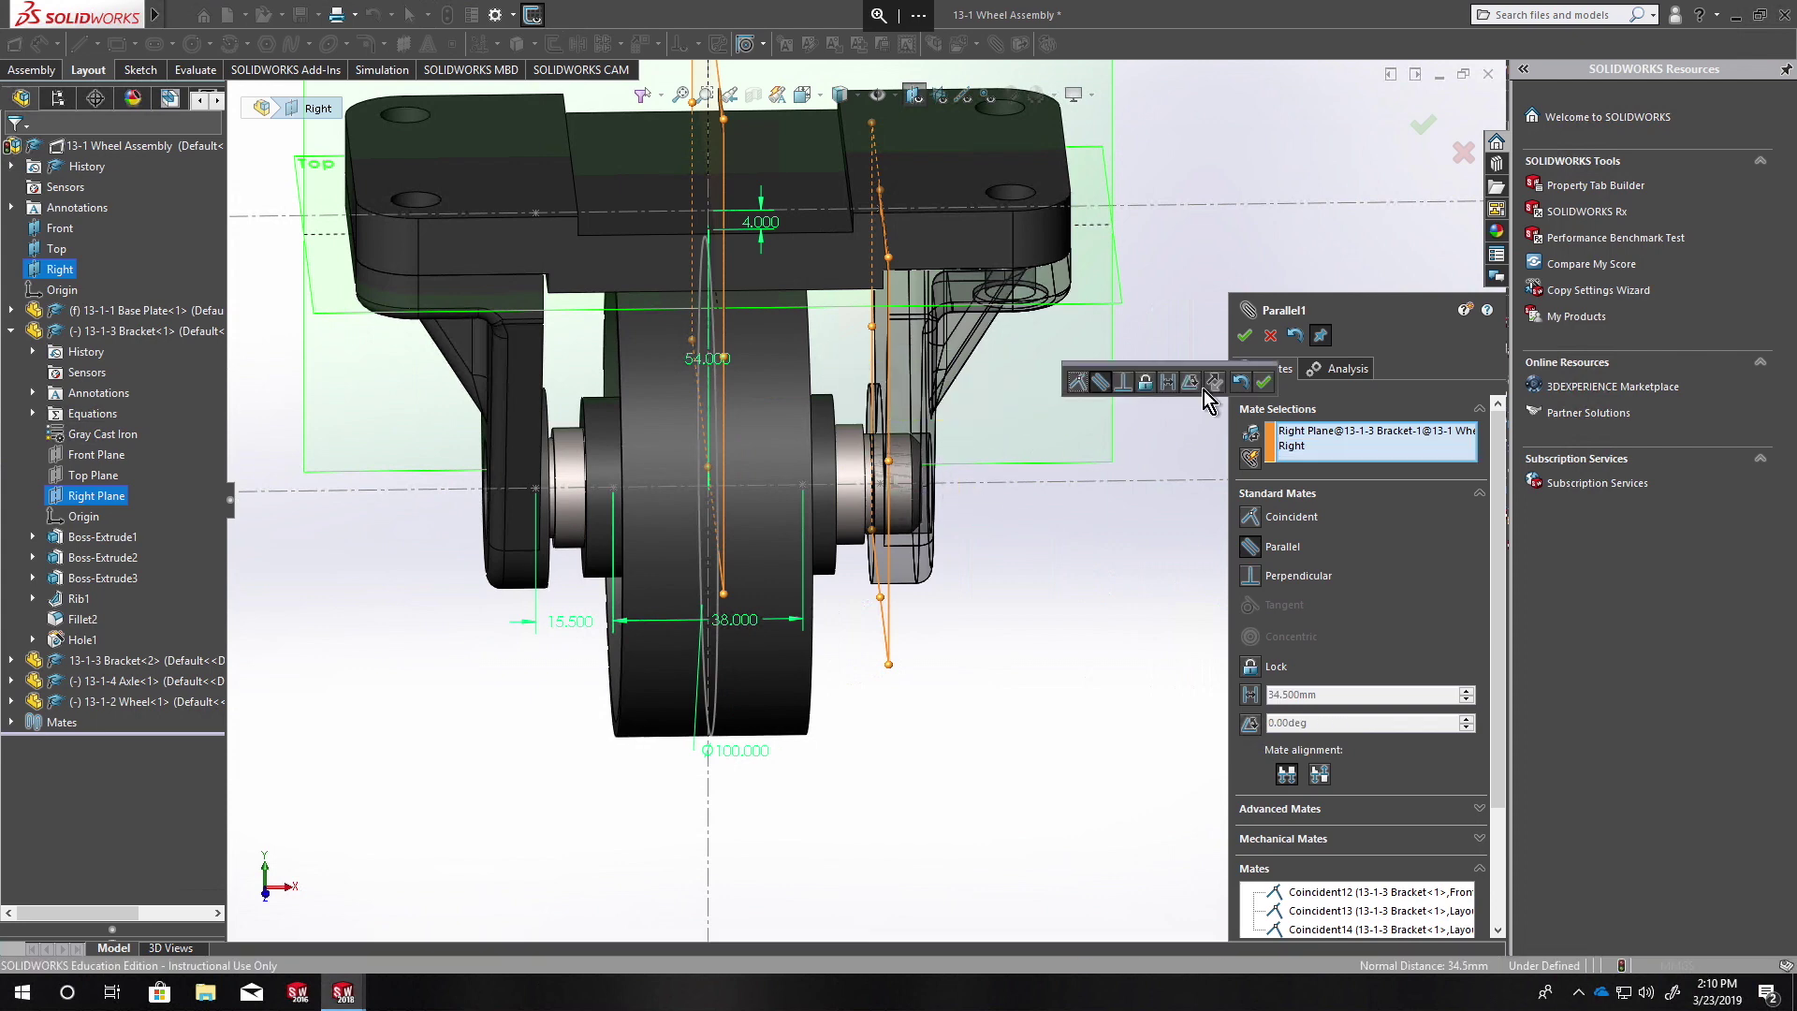
pyautogui.click(1246, 336)
# Step: Try to move 13-1-3 Bracket<1> to check whether it still has any freedom
pyautogui.moveTo(876, 358); pyautogui.dragTo(711, 318, button='middle')
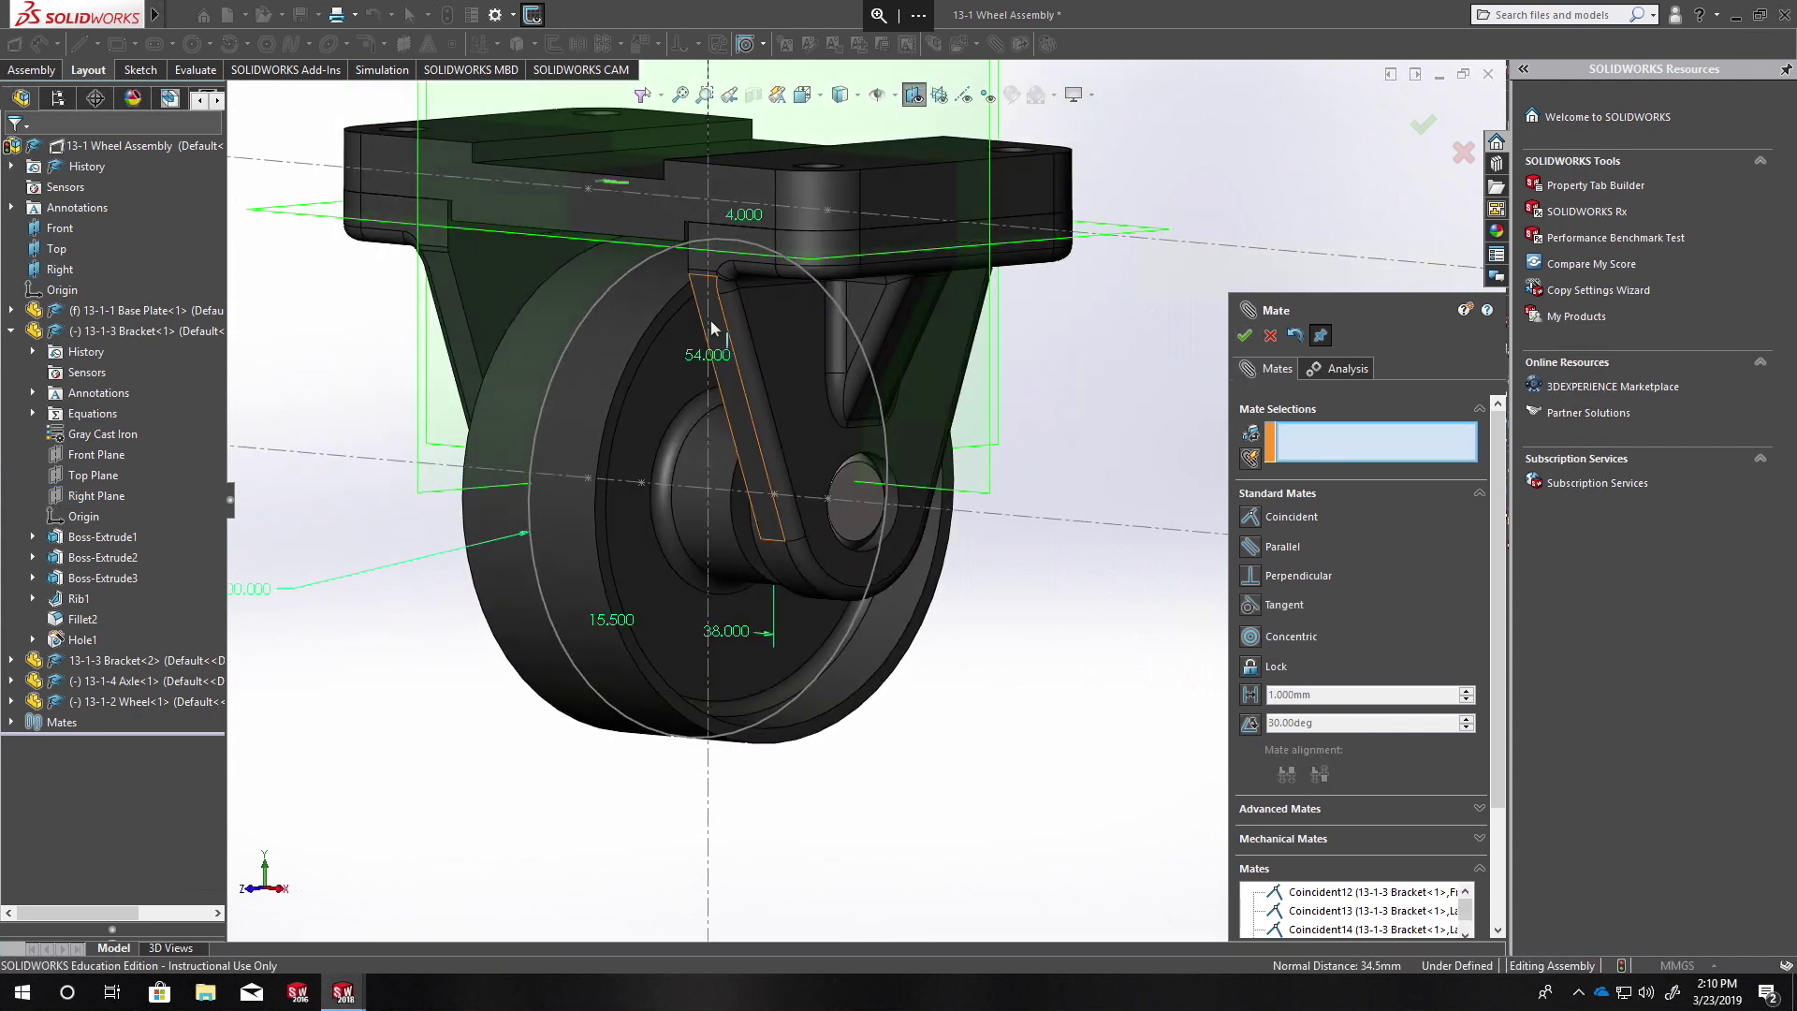
pyautogui.moveTo(702, 348); pyautogui.dragTo(735, 286)
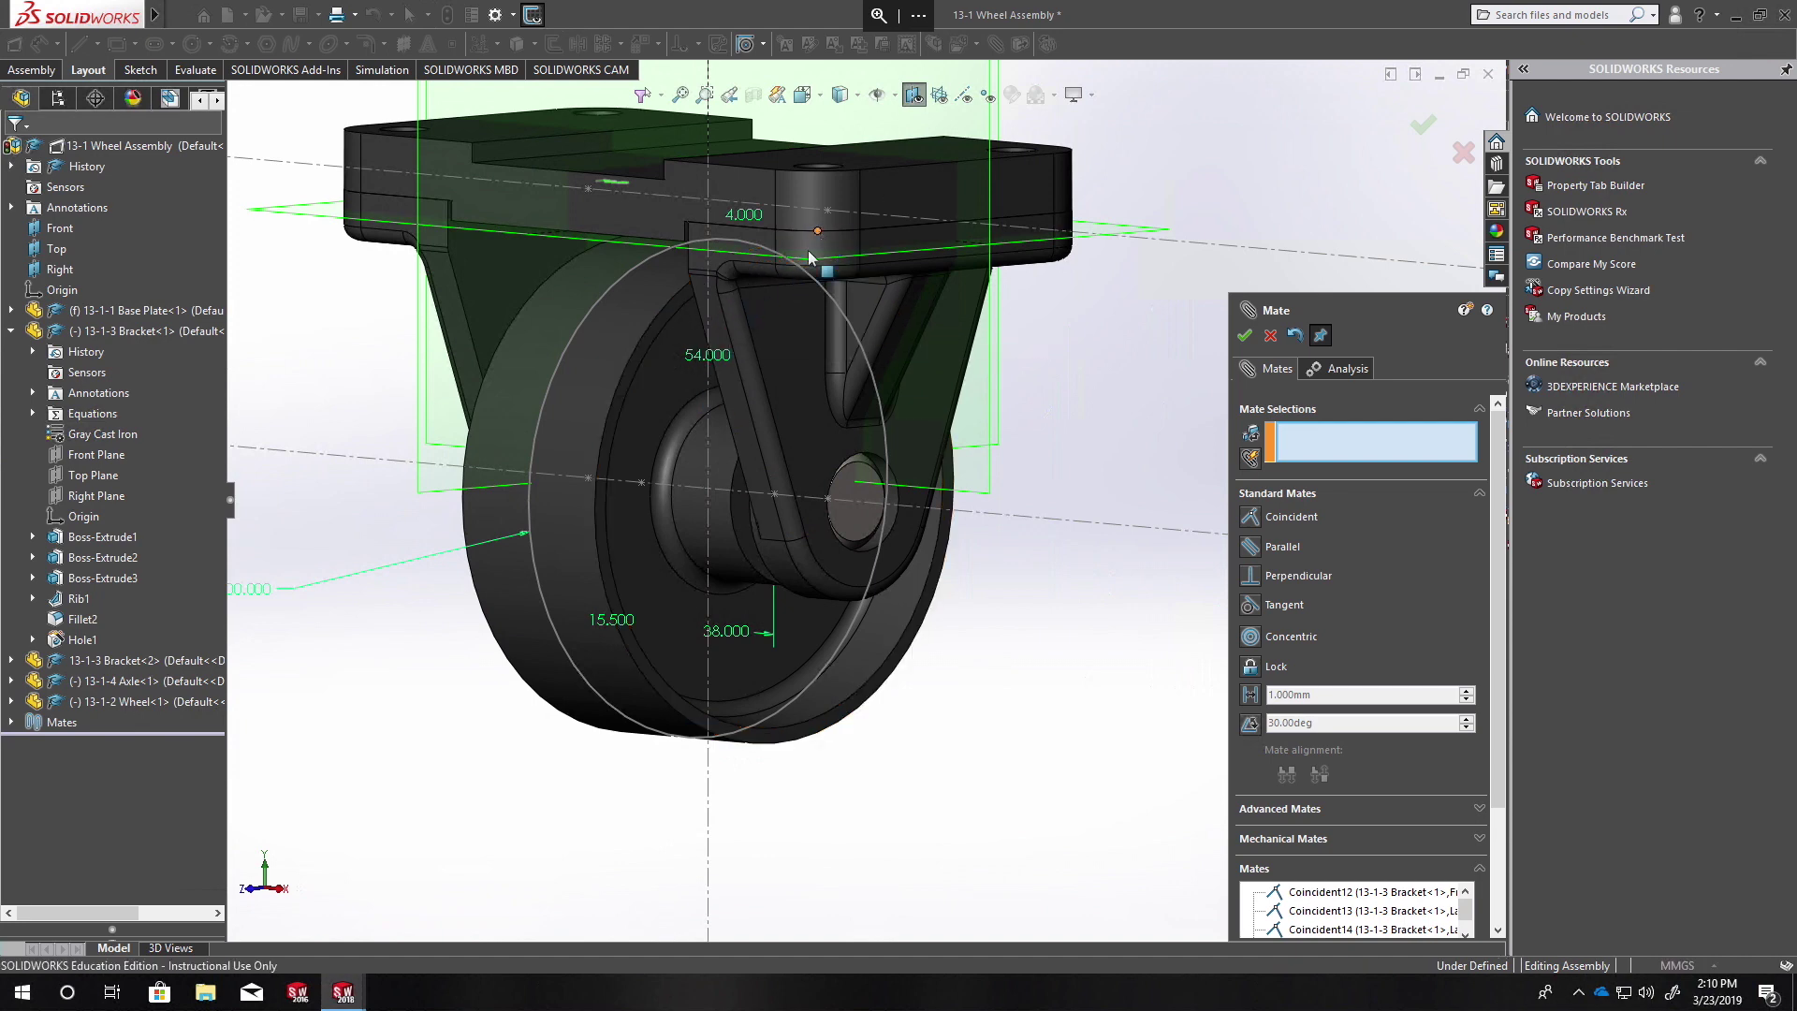
pyautogui.scroll(-5, 861, 412)
pyautogui.moveTo(795, 379); pyautogui.dragTo(715, 521)
pyautogui.scroll(5, 655, 531)
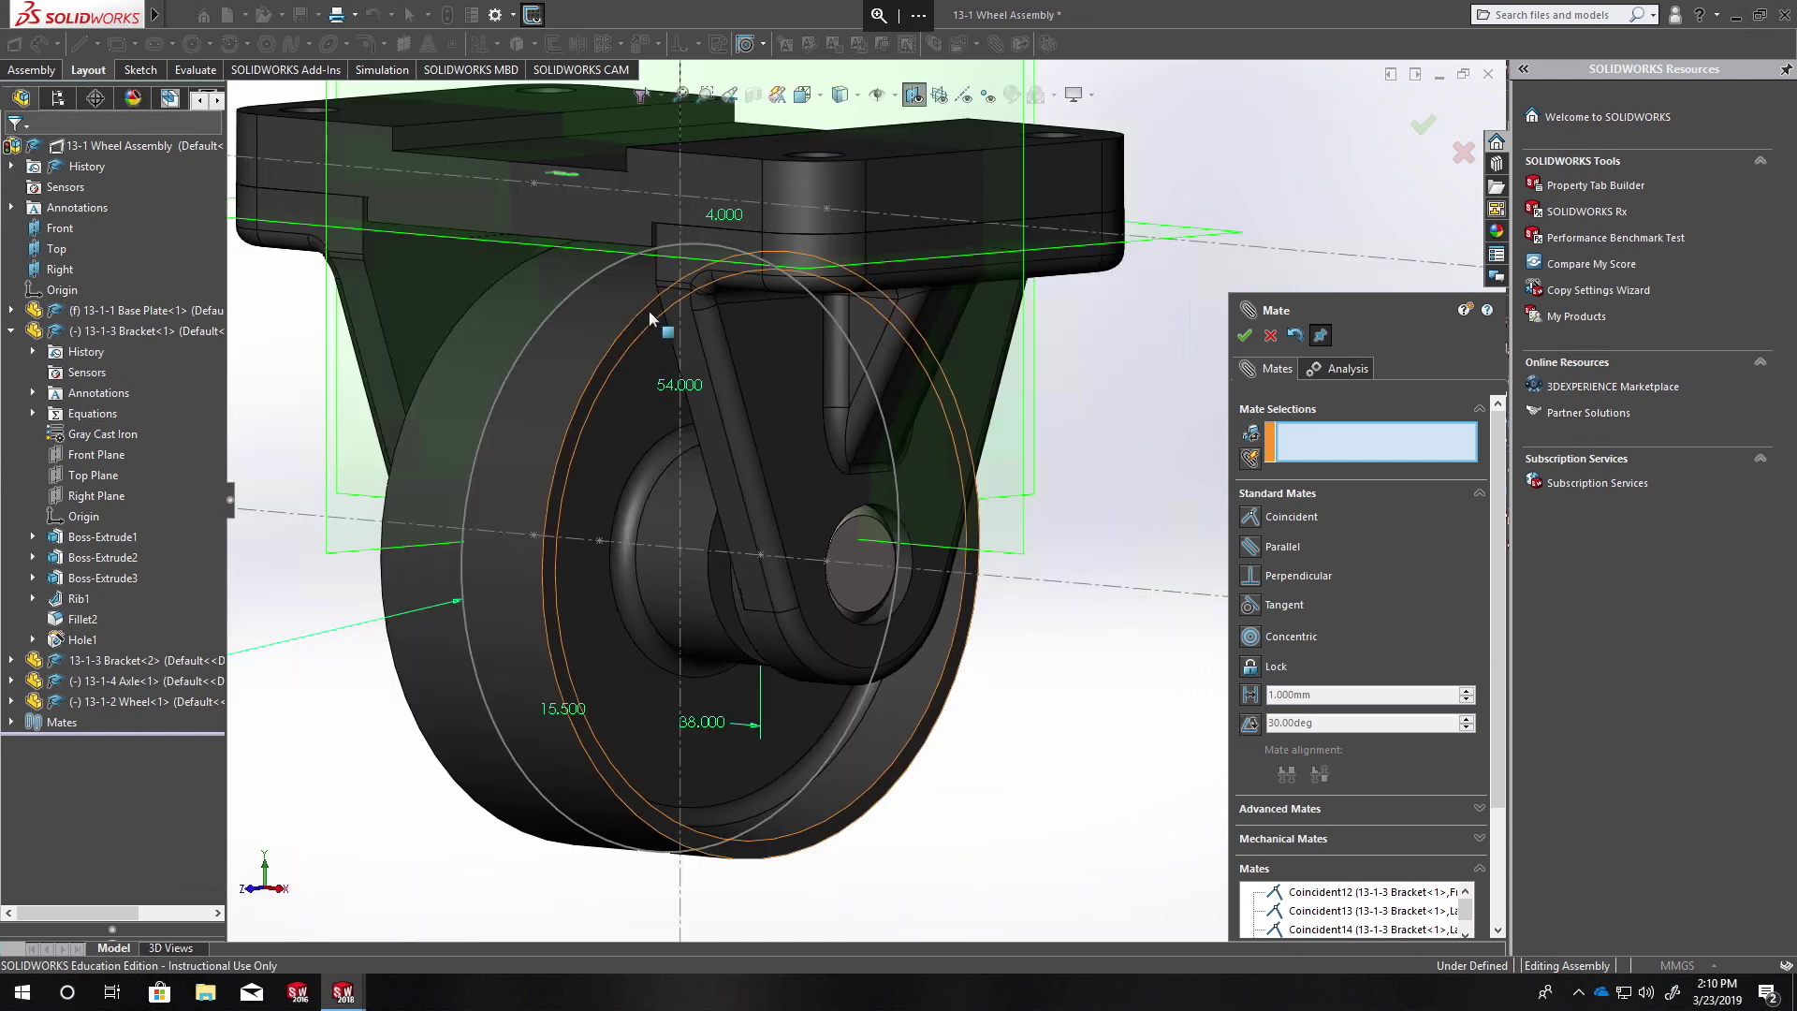
pyautogui.moveTo(659, 268); pyautogui.dragTo(725, 292)
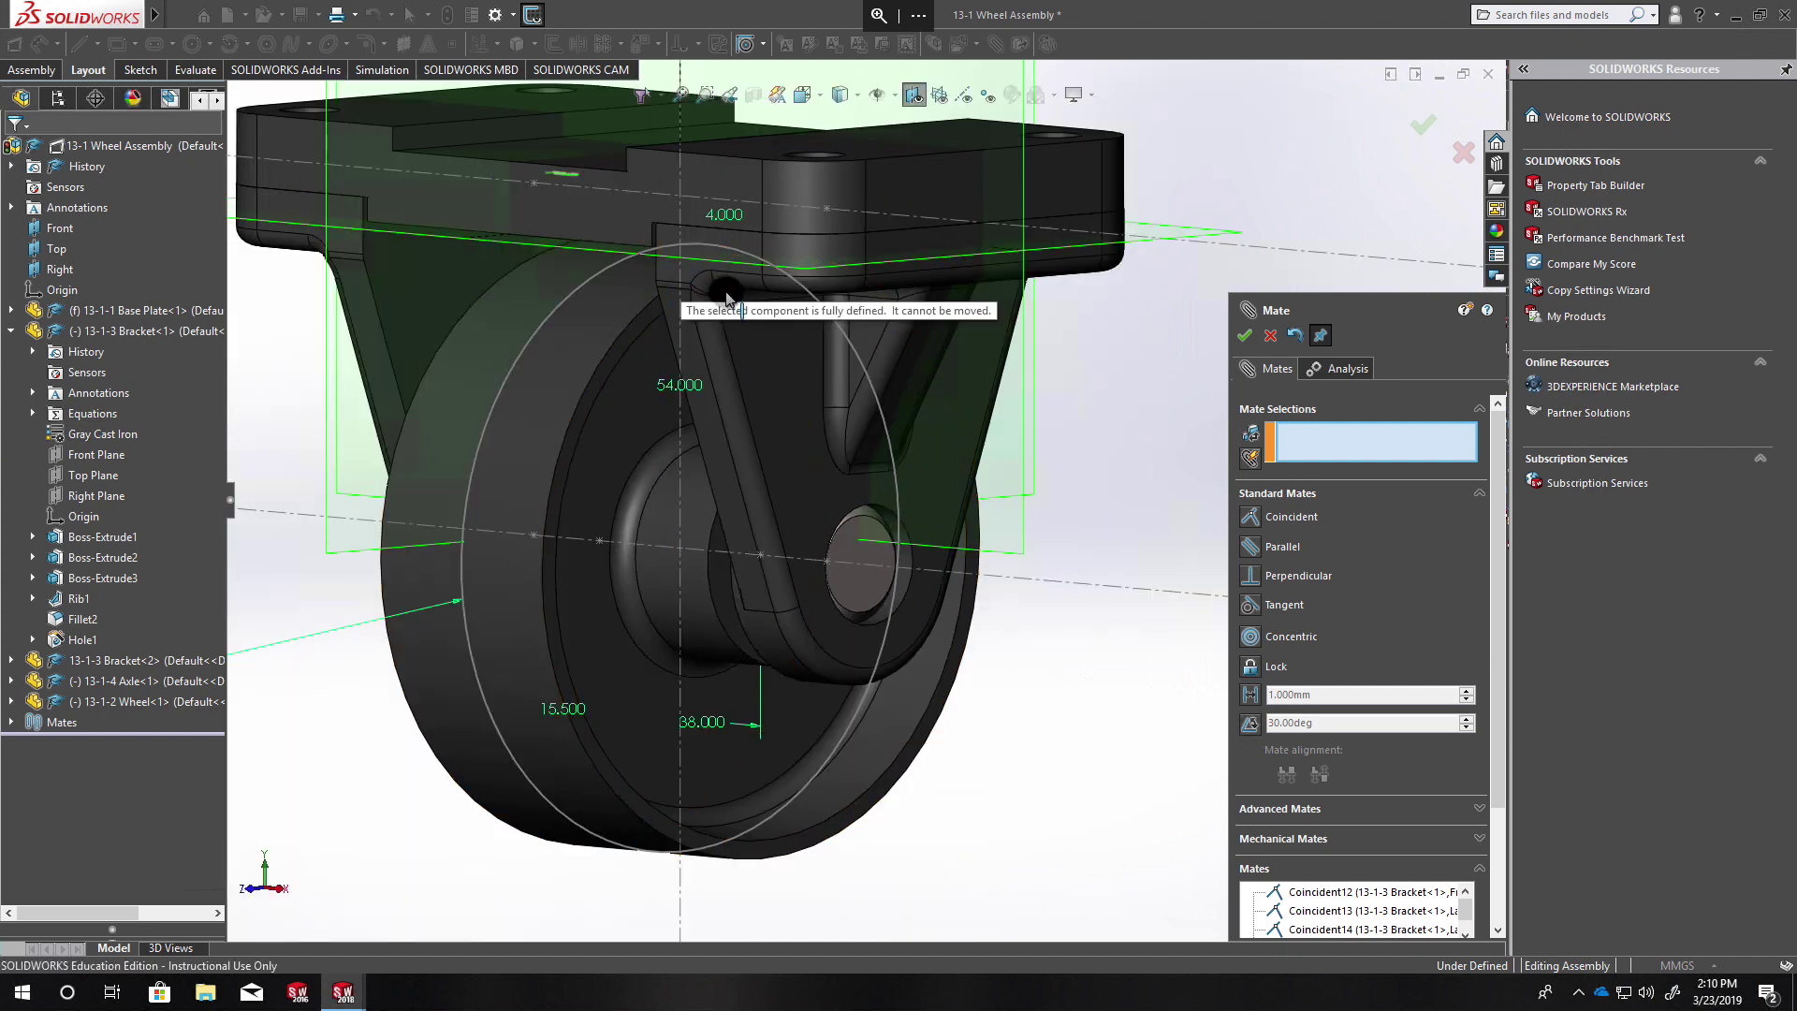
# Step: Add a parallel mate between the Top Plane of 13-1-3 Bracket<1> and the assembly's Top plane, and finish the Mate command
pyautogui.click(89, 475)
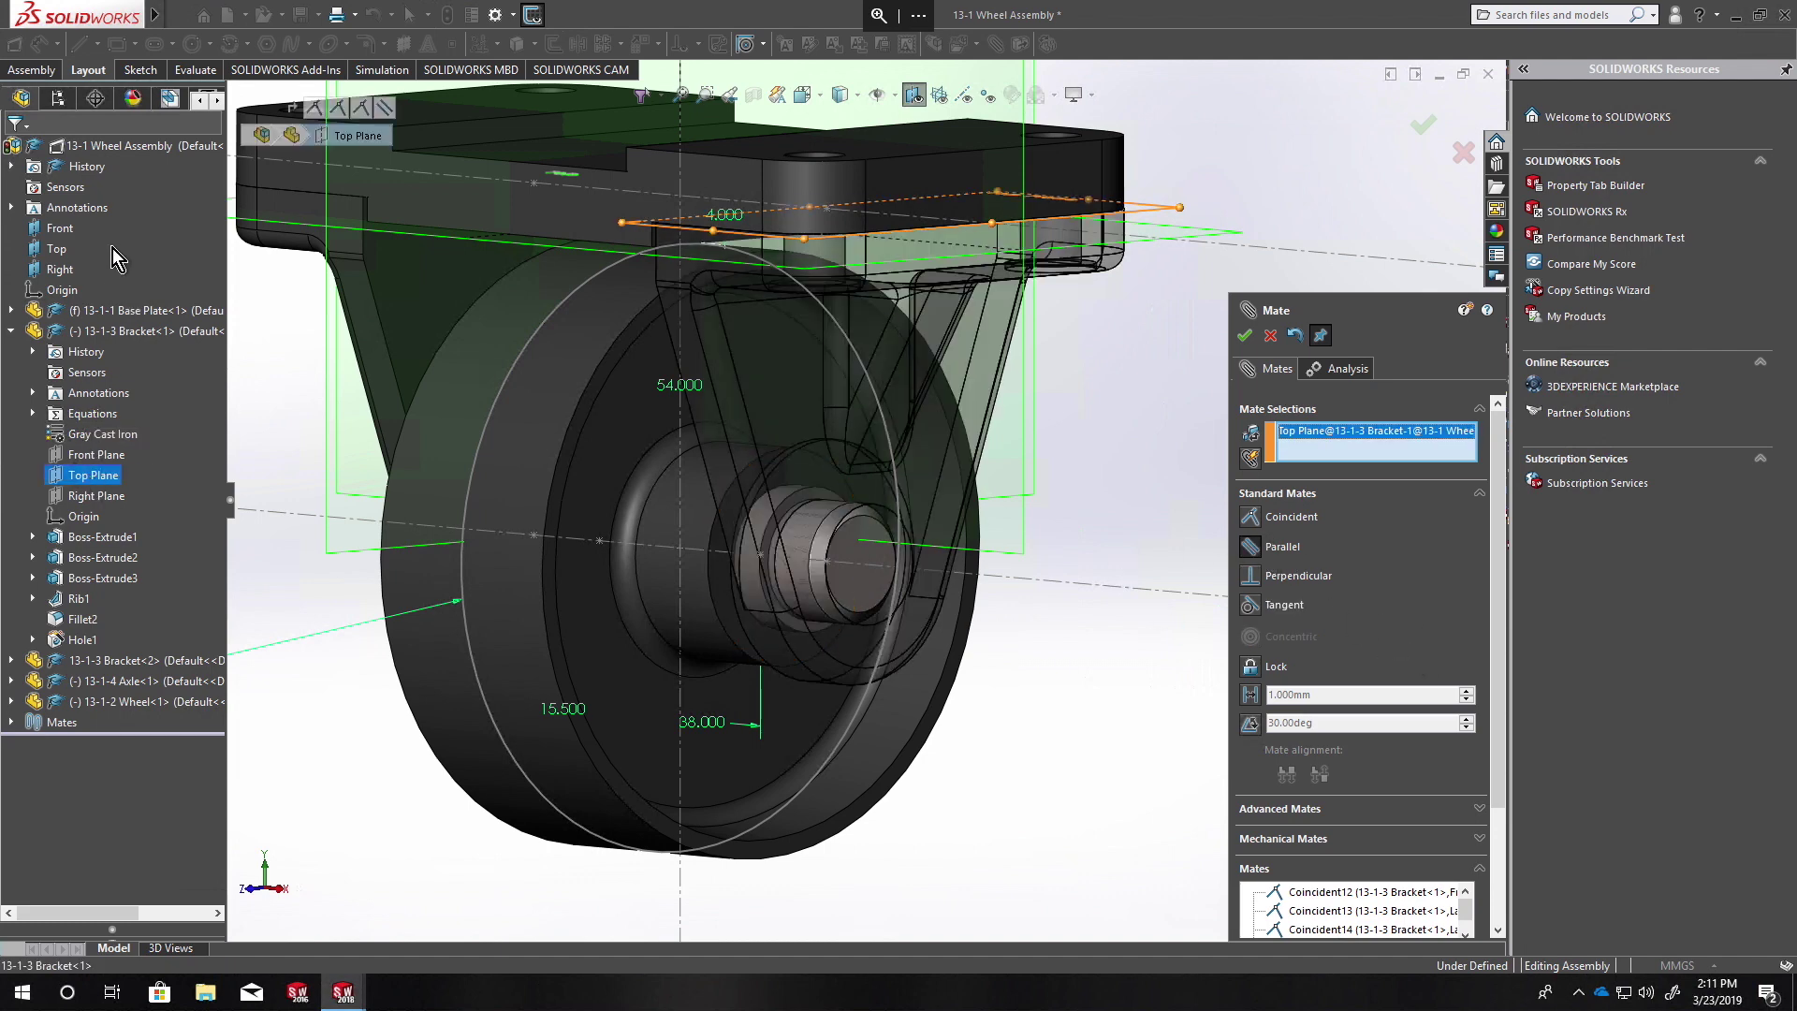
pyautogui.click(52, 249)
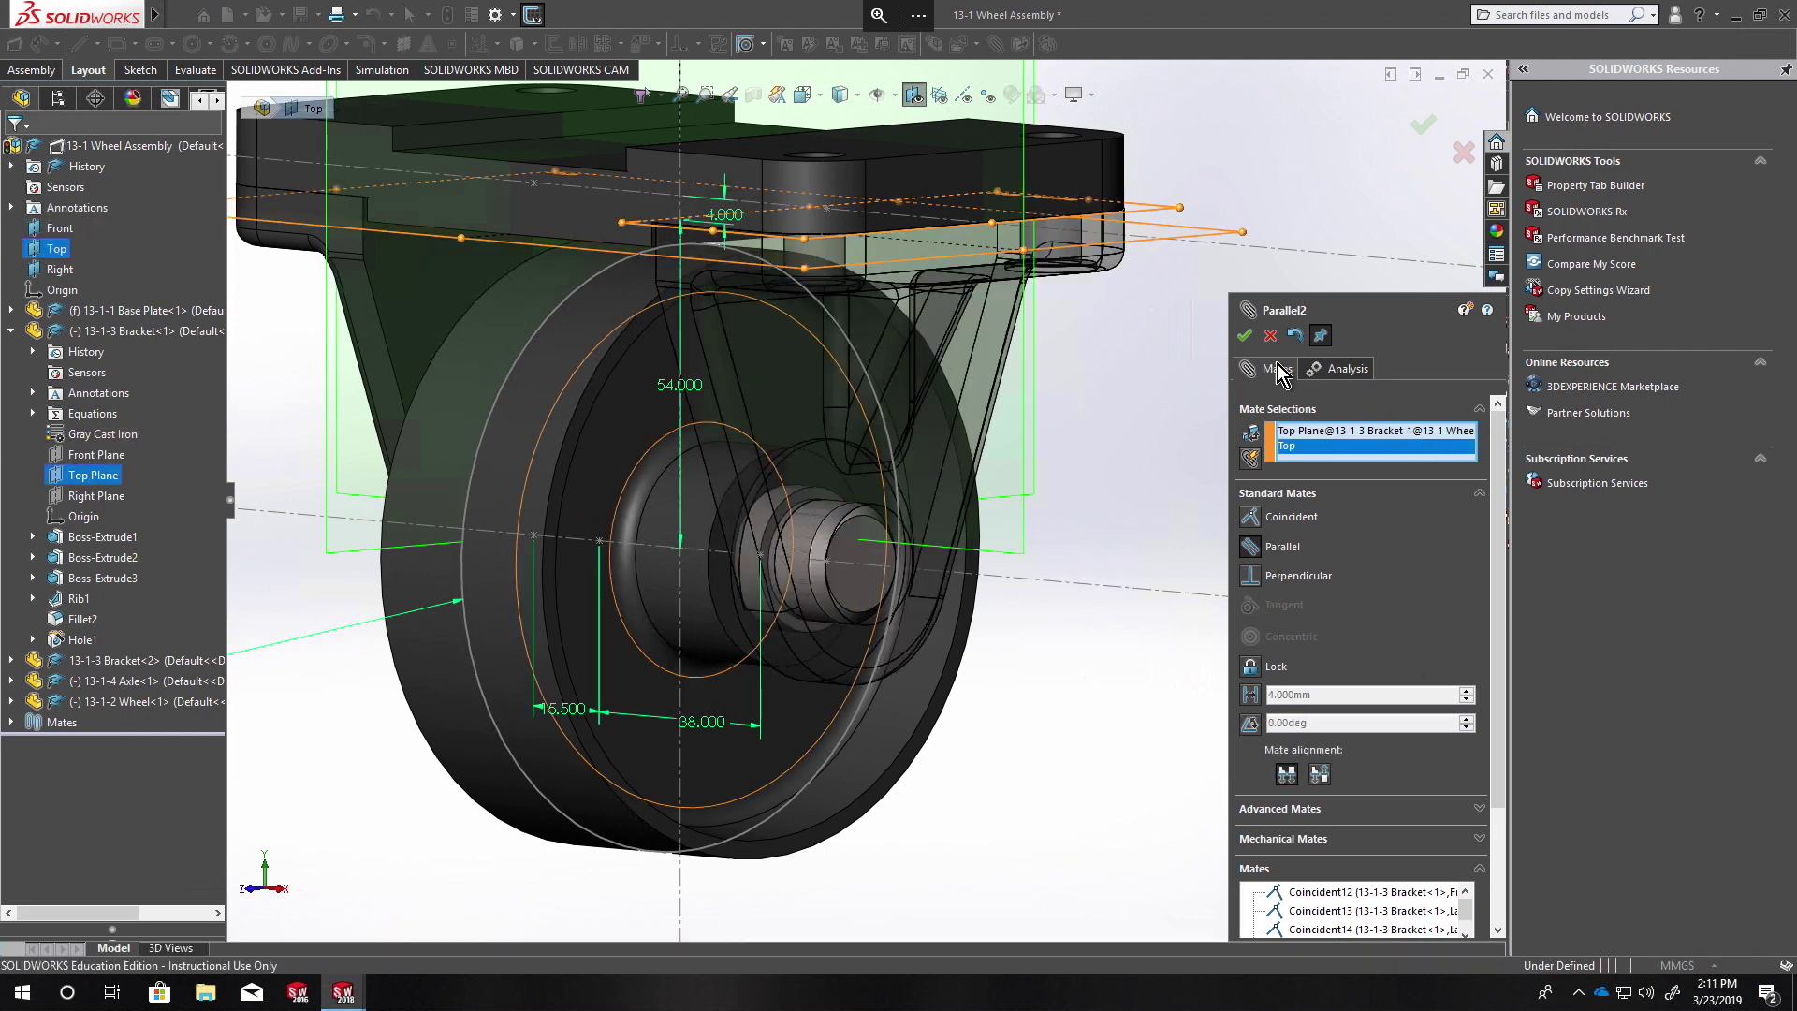
pyautogui.click(1244, 336)
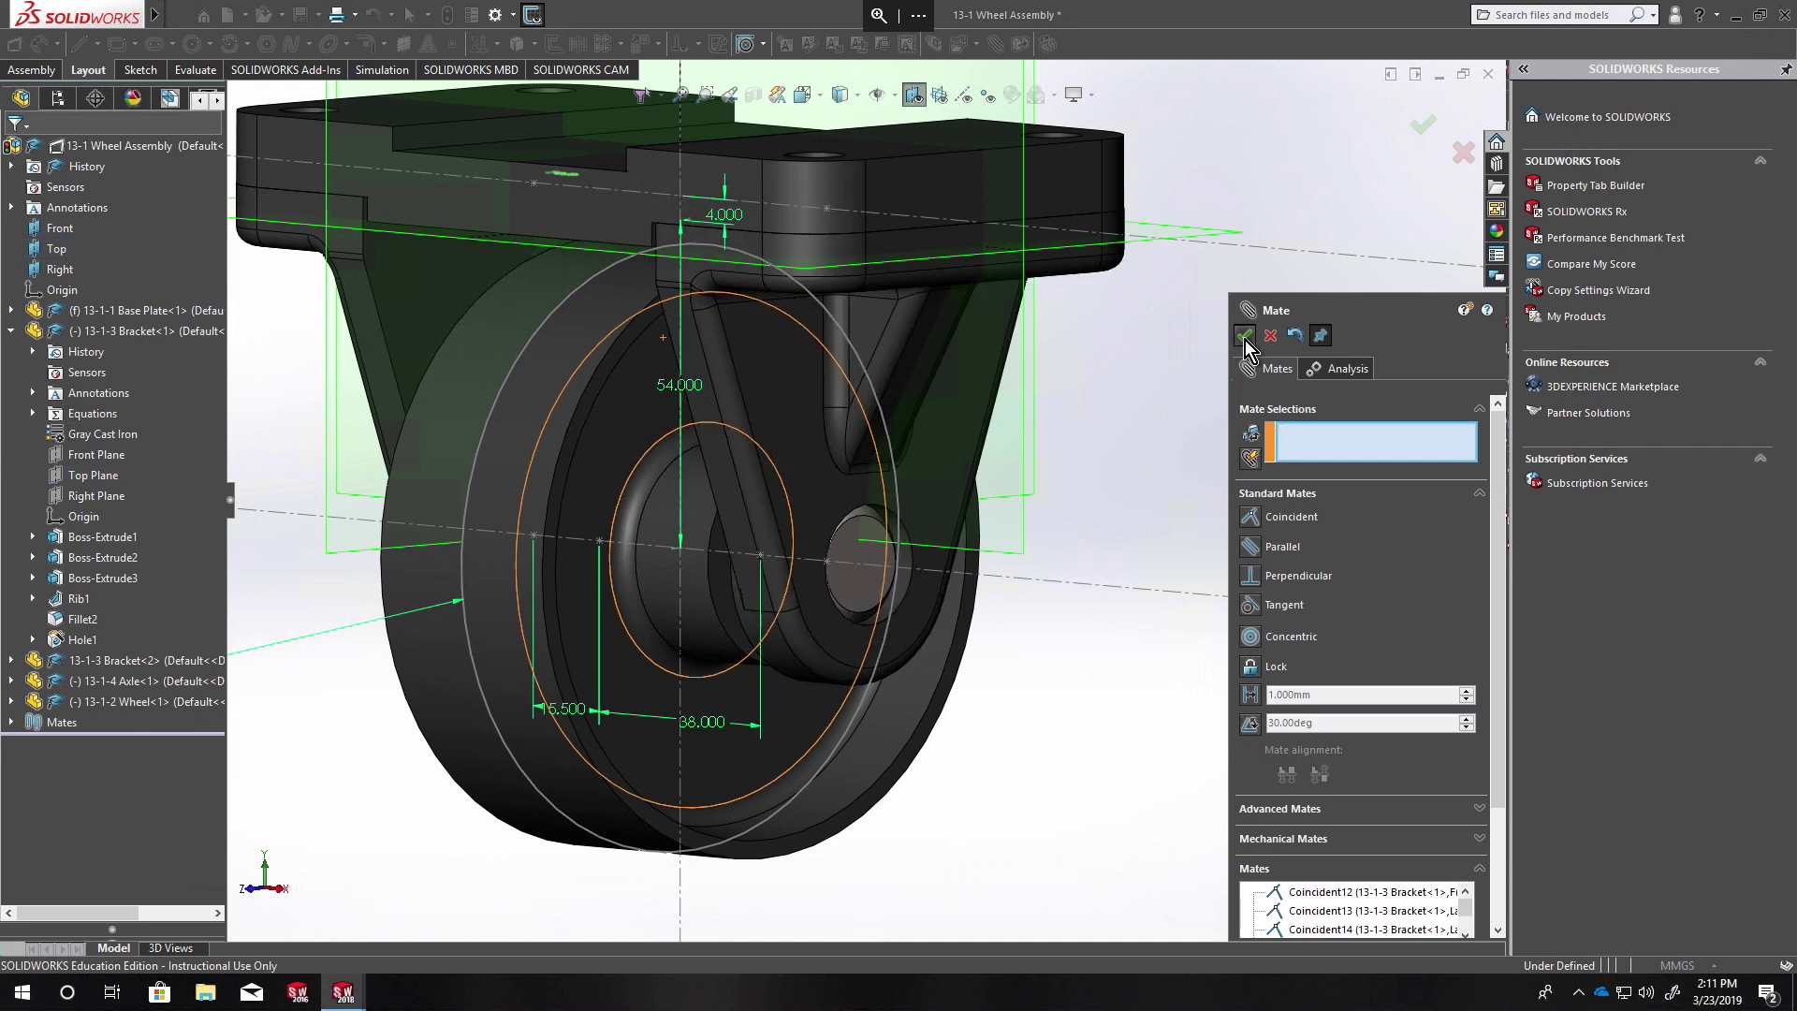
pyautogui.click(1245, 337)
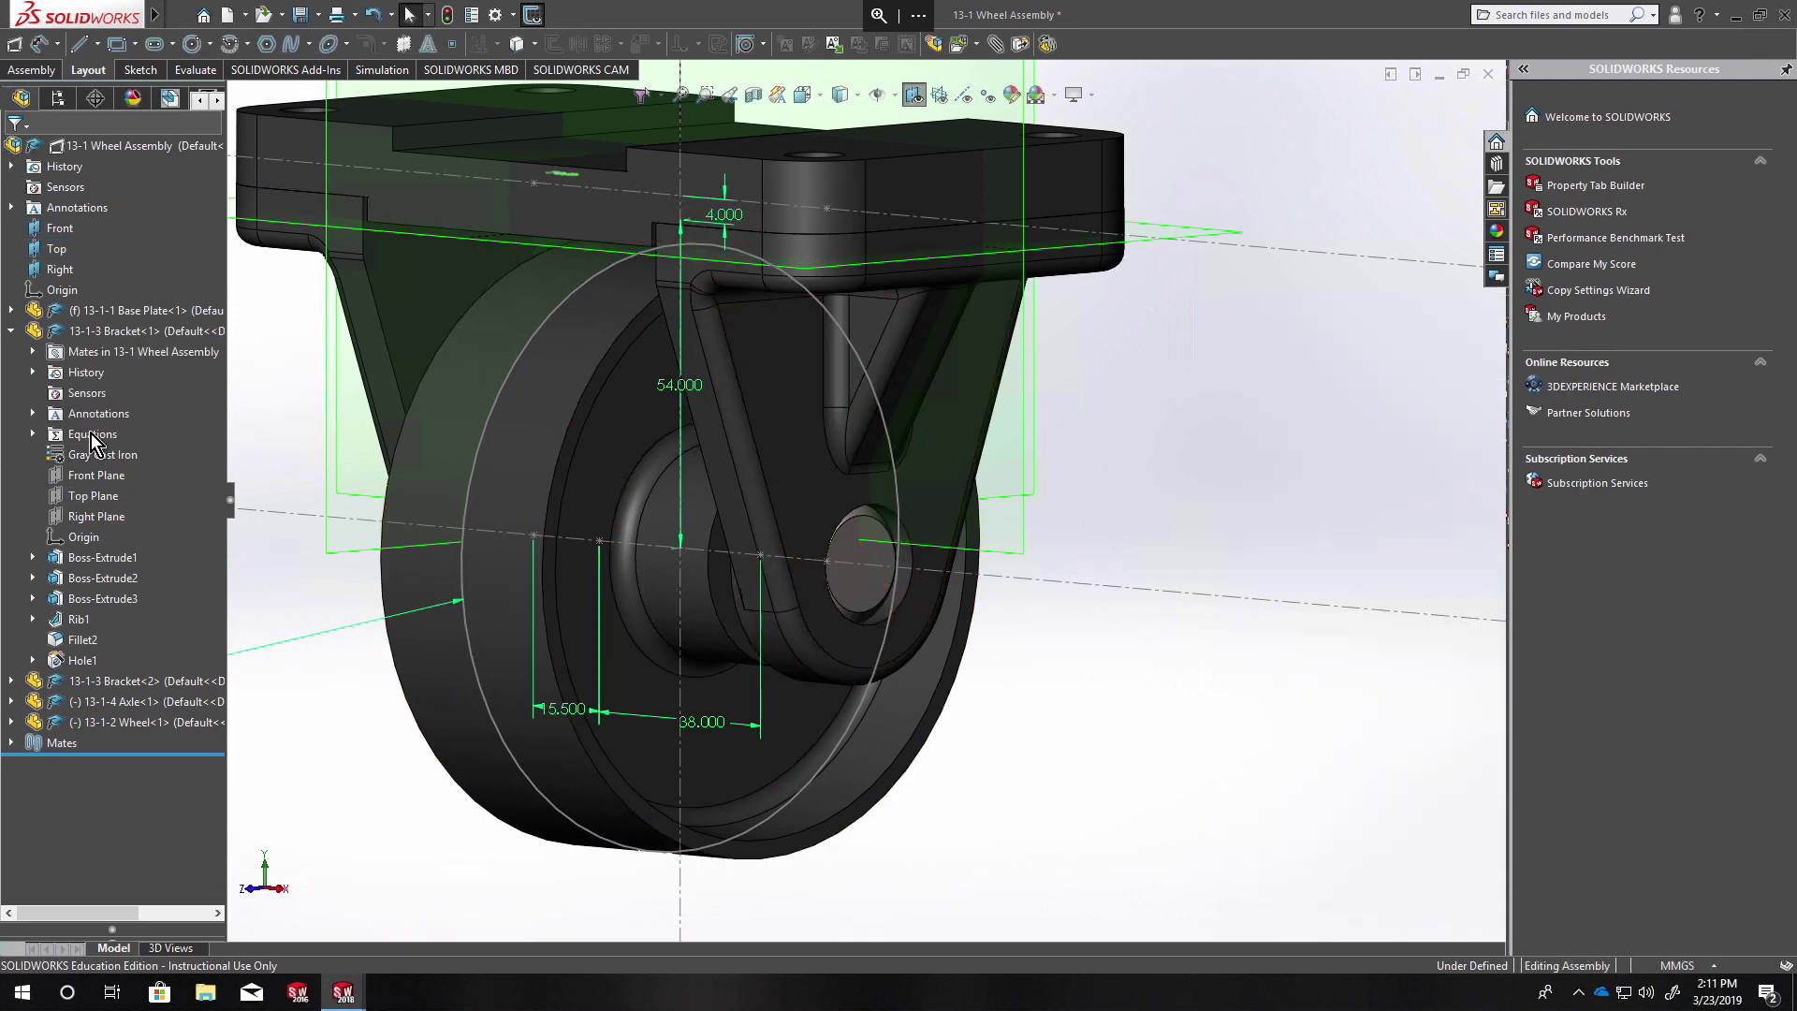
# Step: Highlight 13-1-3 Bracket<1> and set the layout's wheel hub width dimension D3 to 50 mm
pyautogui.click(73, 333)
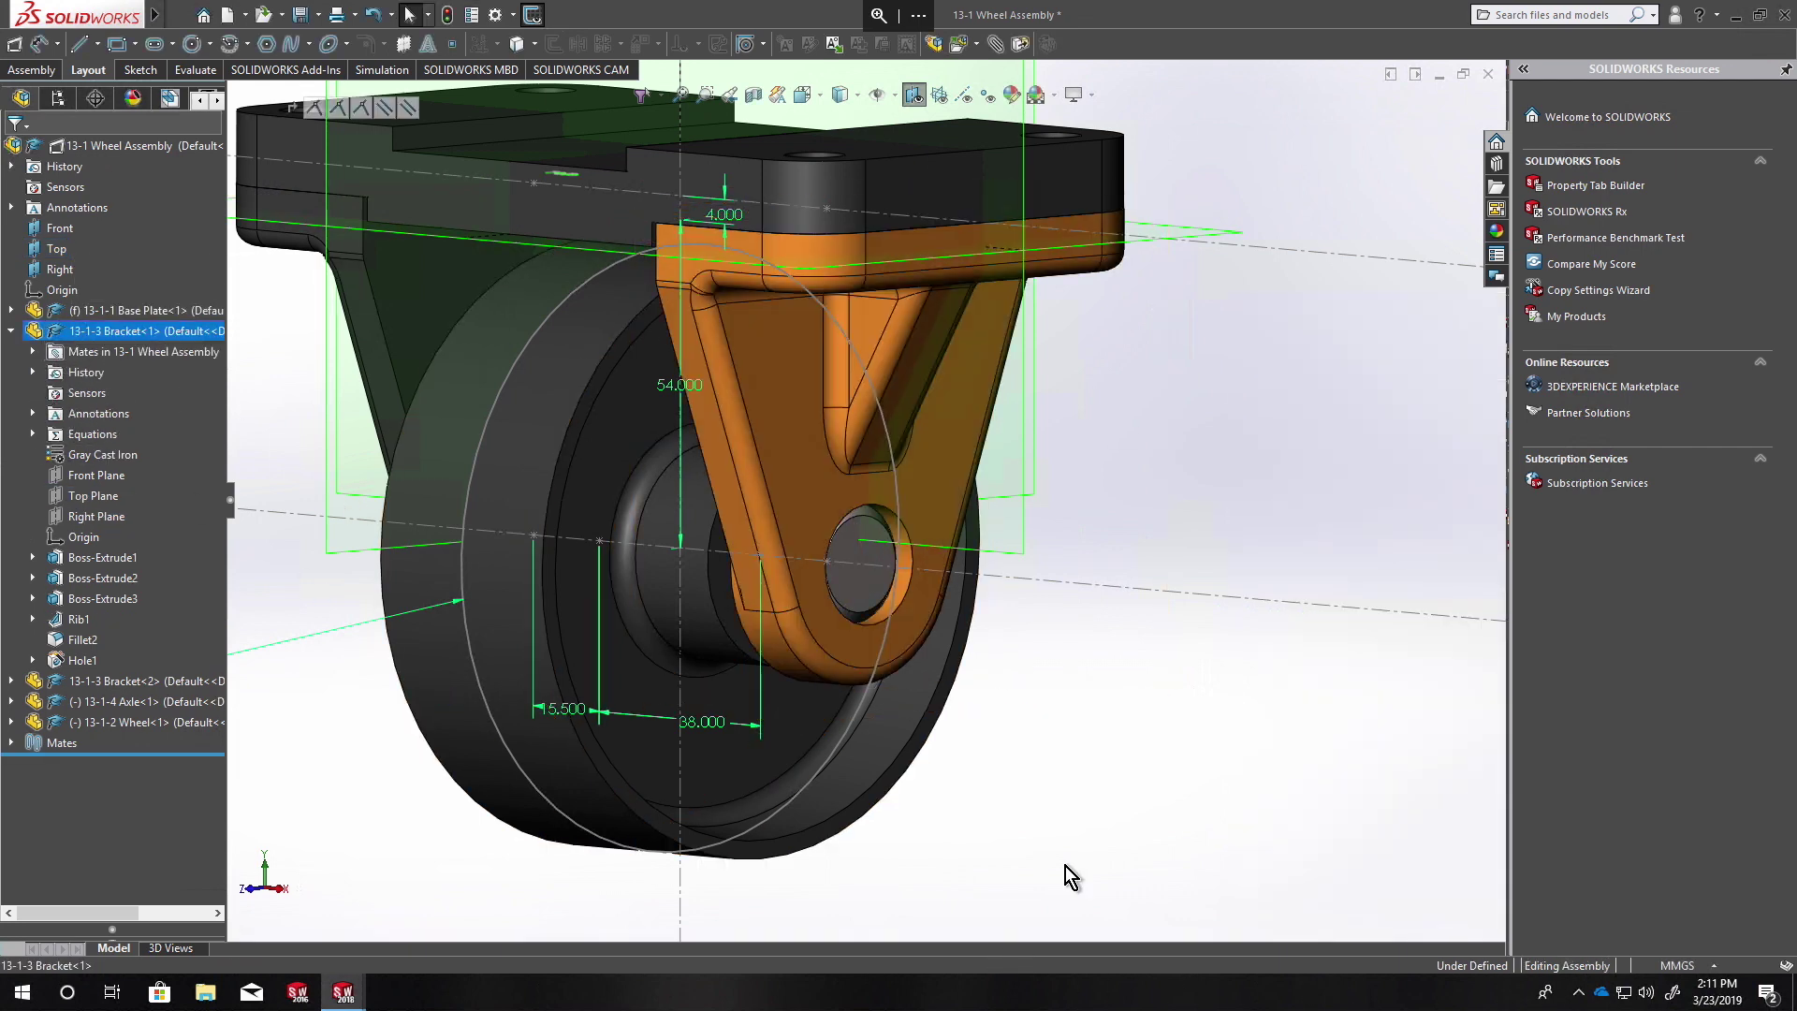
pyautogui.moveTo(661, 421); pyautogui.dragTo(472, 472, button='middle')
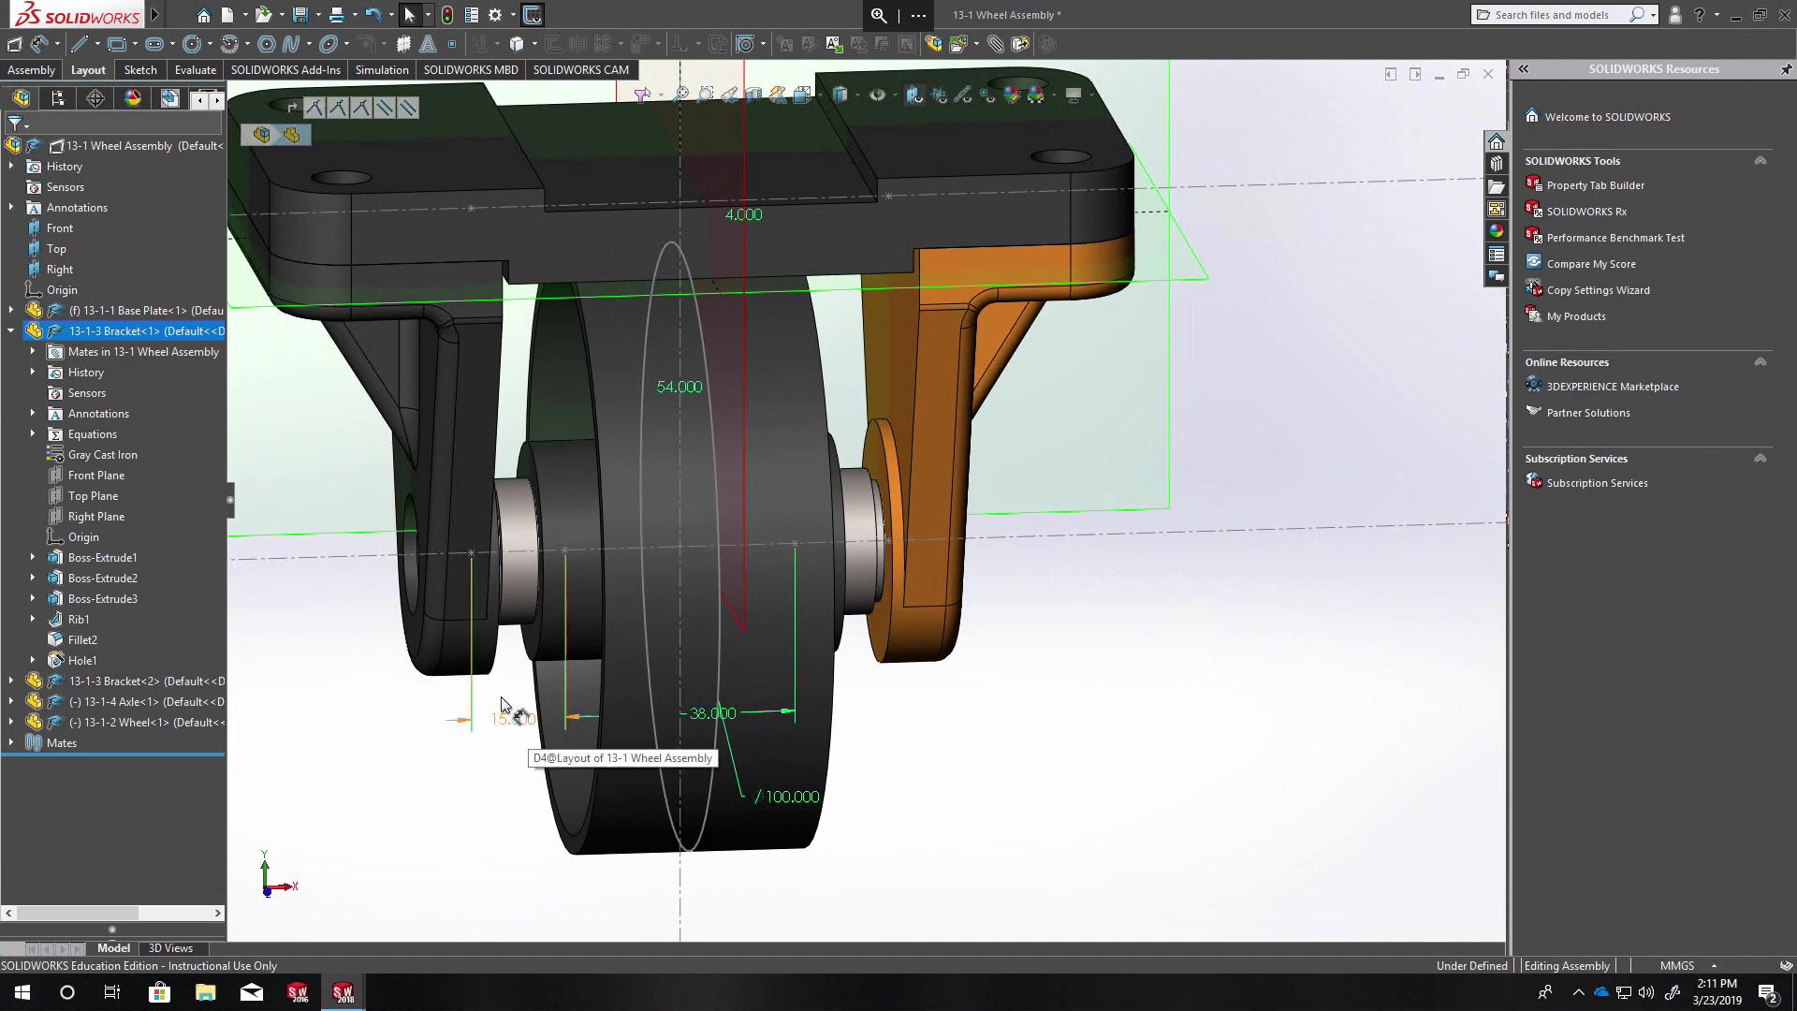
pyautogui.moveTo(531, 595); pyautogui.dragTo(851, 376, button='middle')
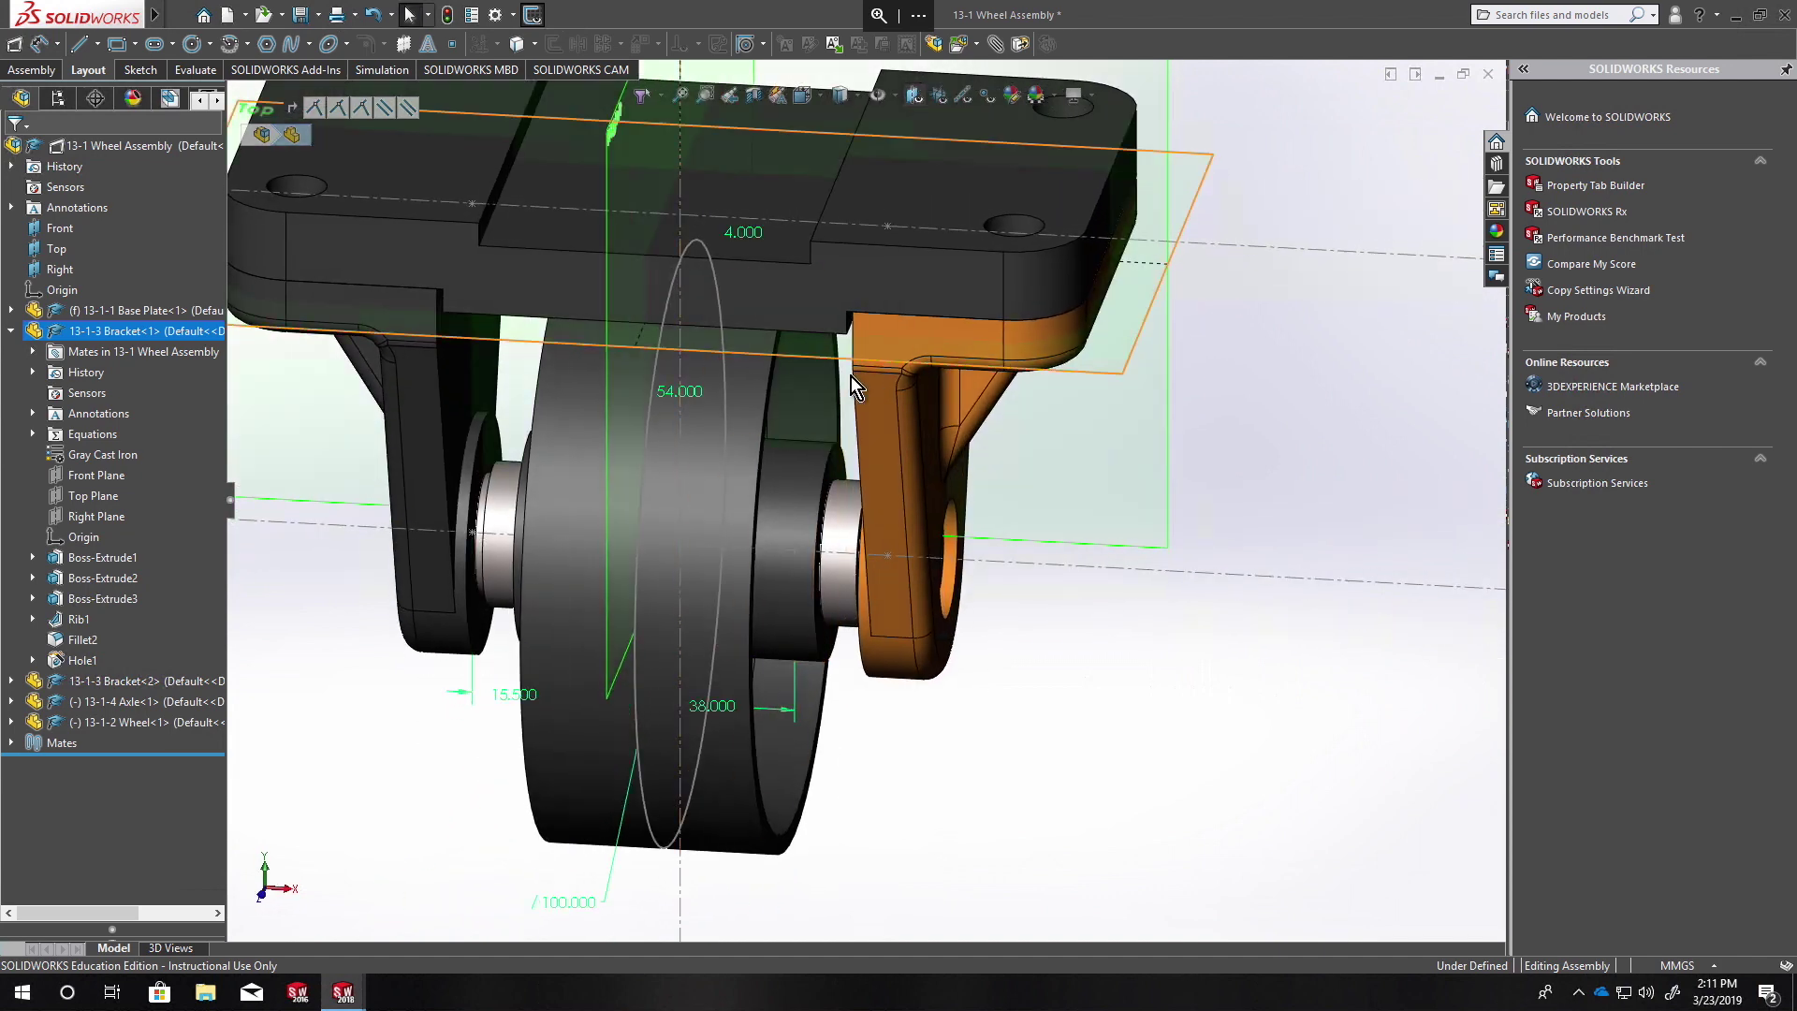
pyautogui.moveTo(688, 698); pyautogui.dragTo(704, 721, button='middle')
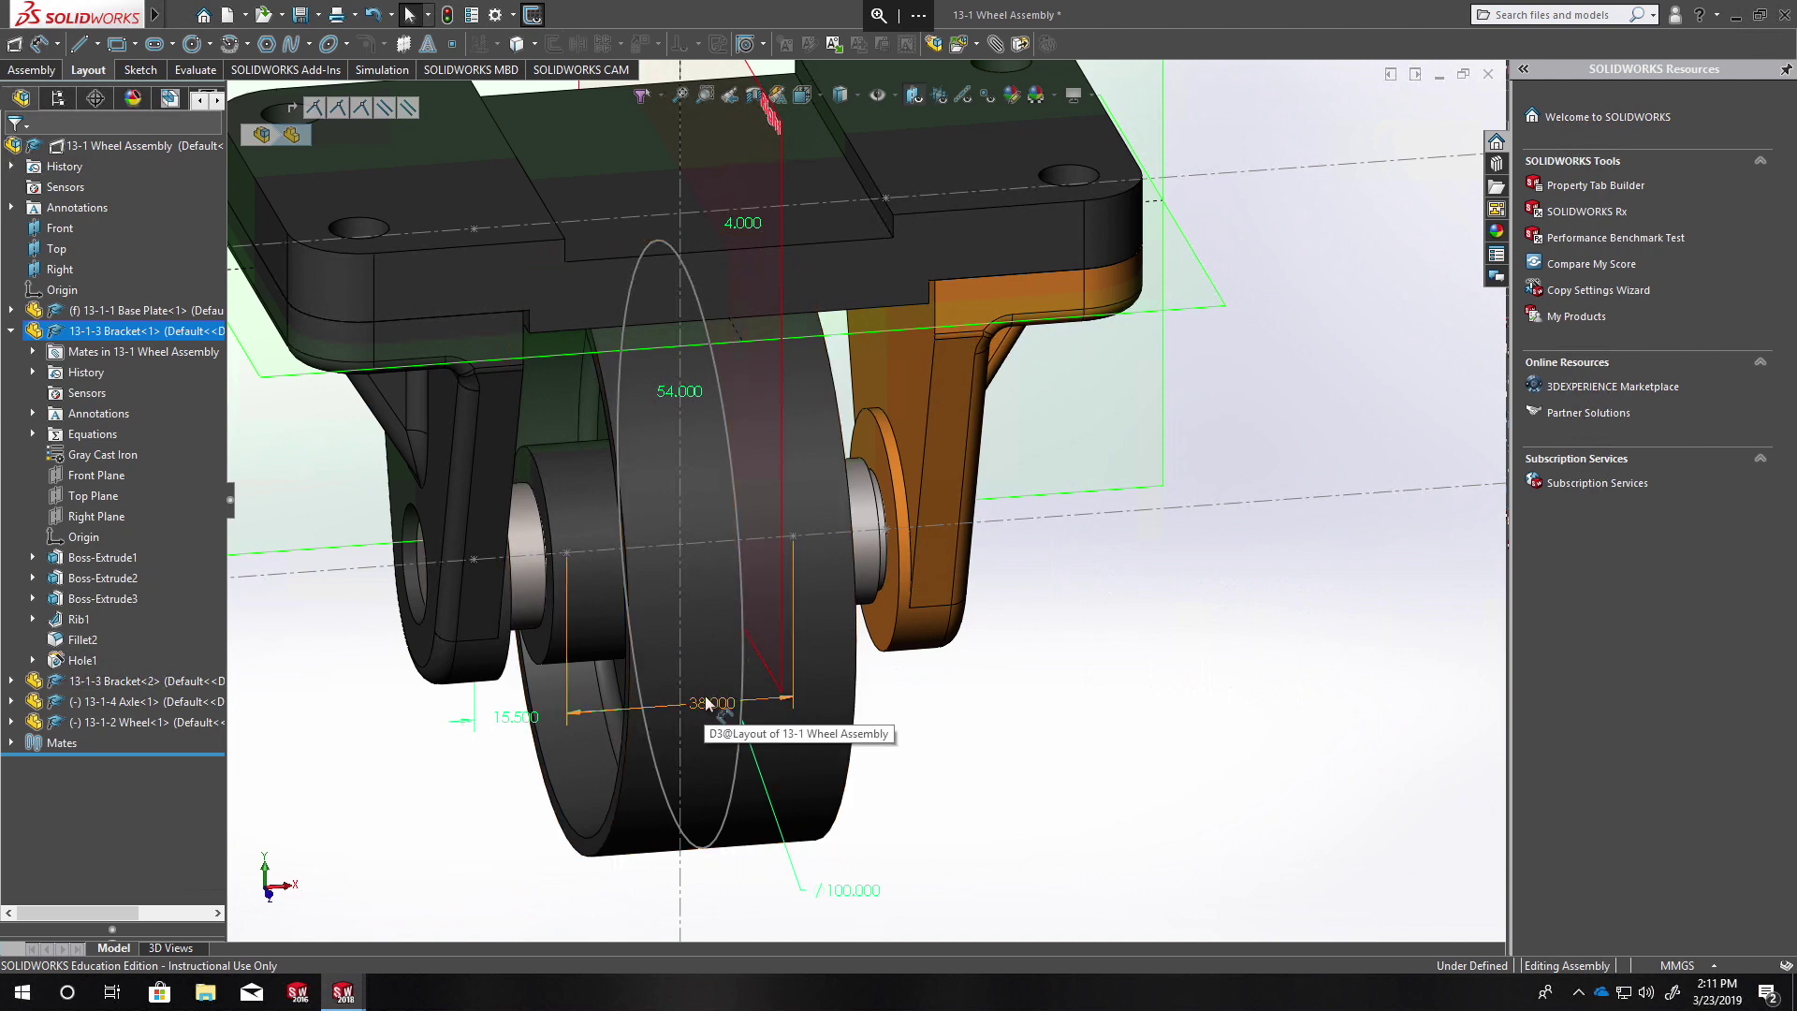
pyautogui.click(707, 703)
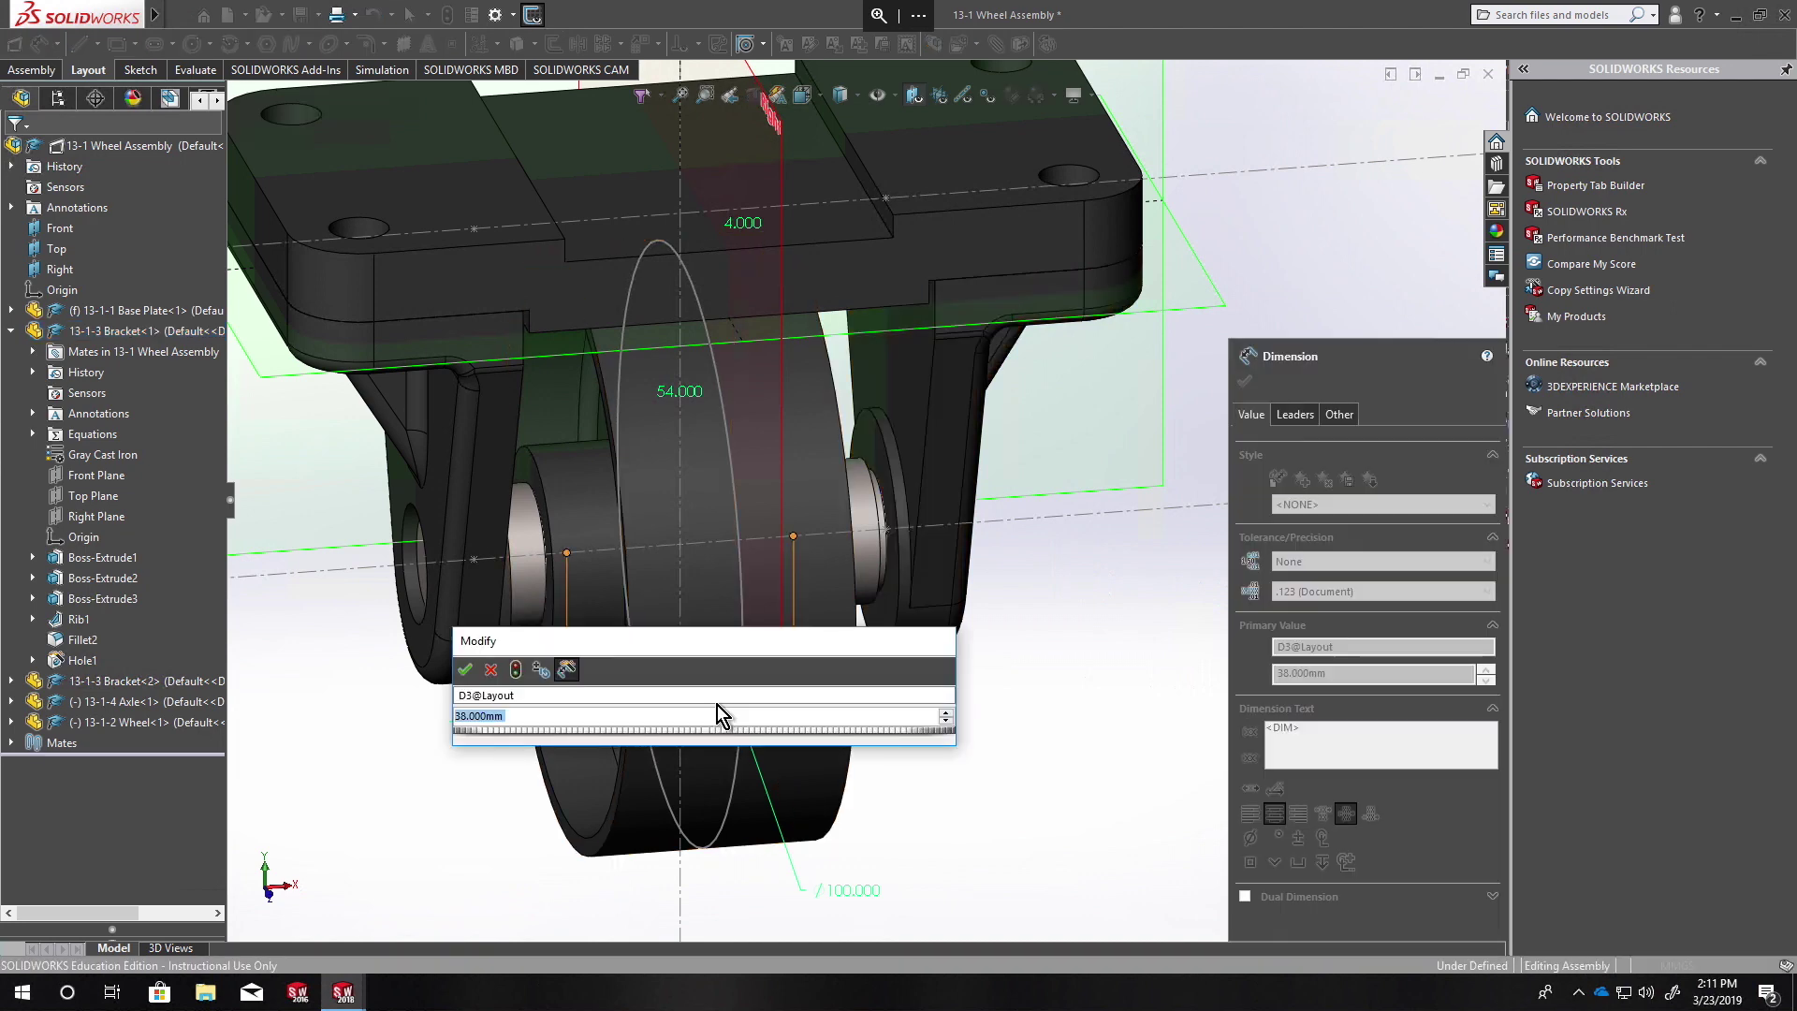
pyautogui.write('50')
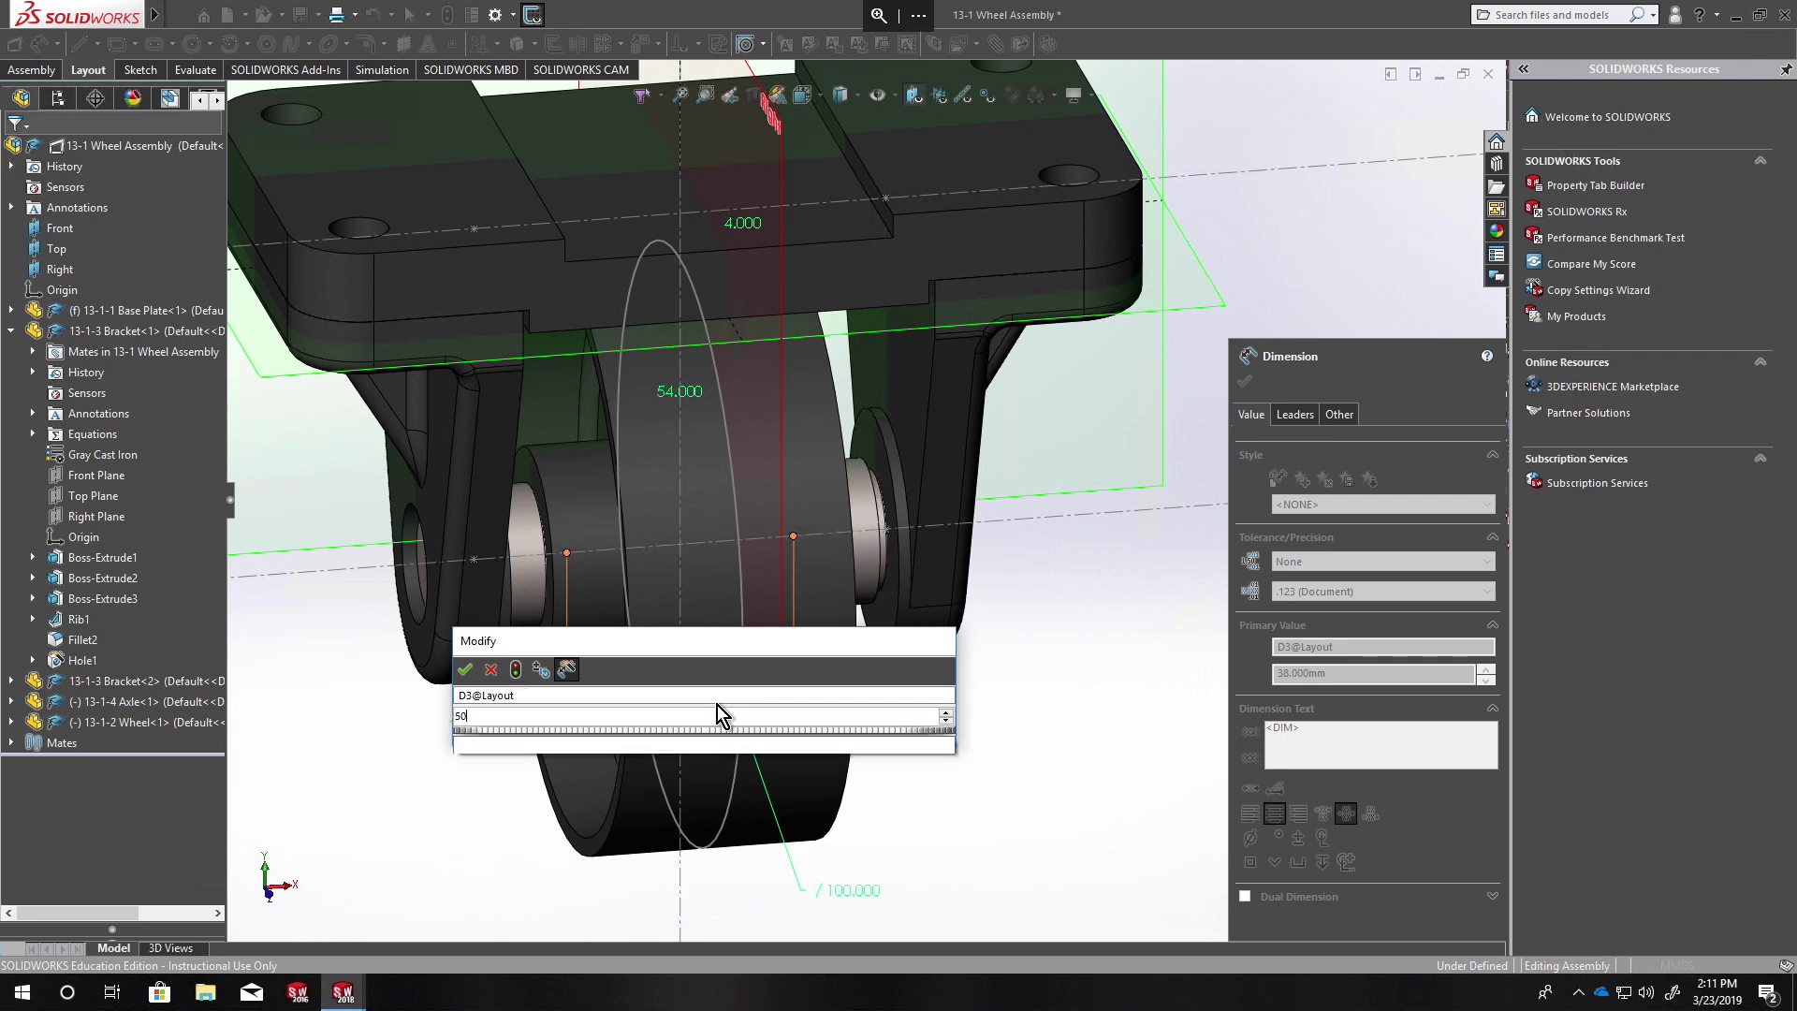
pyautogui.press('Return')
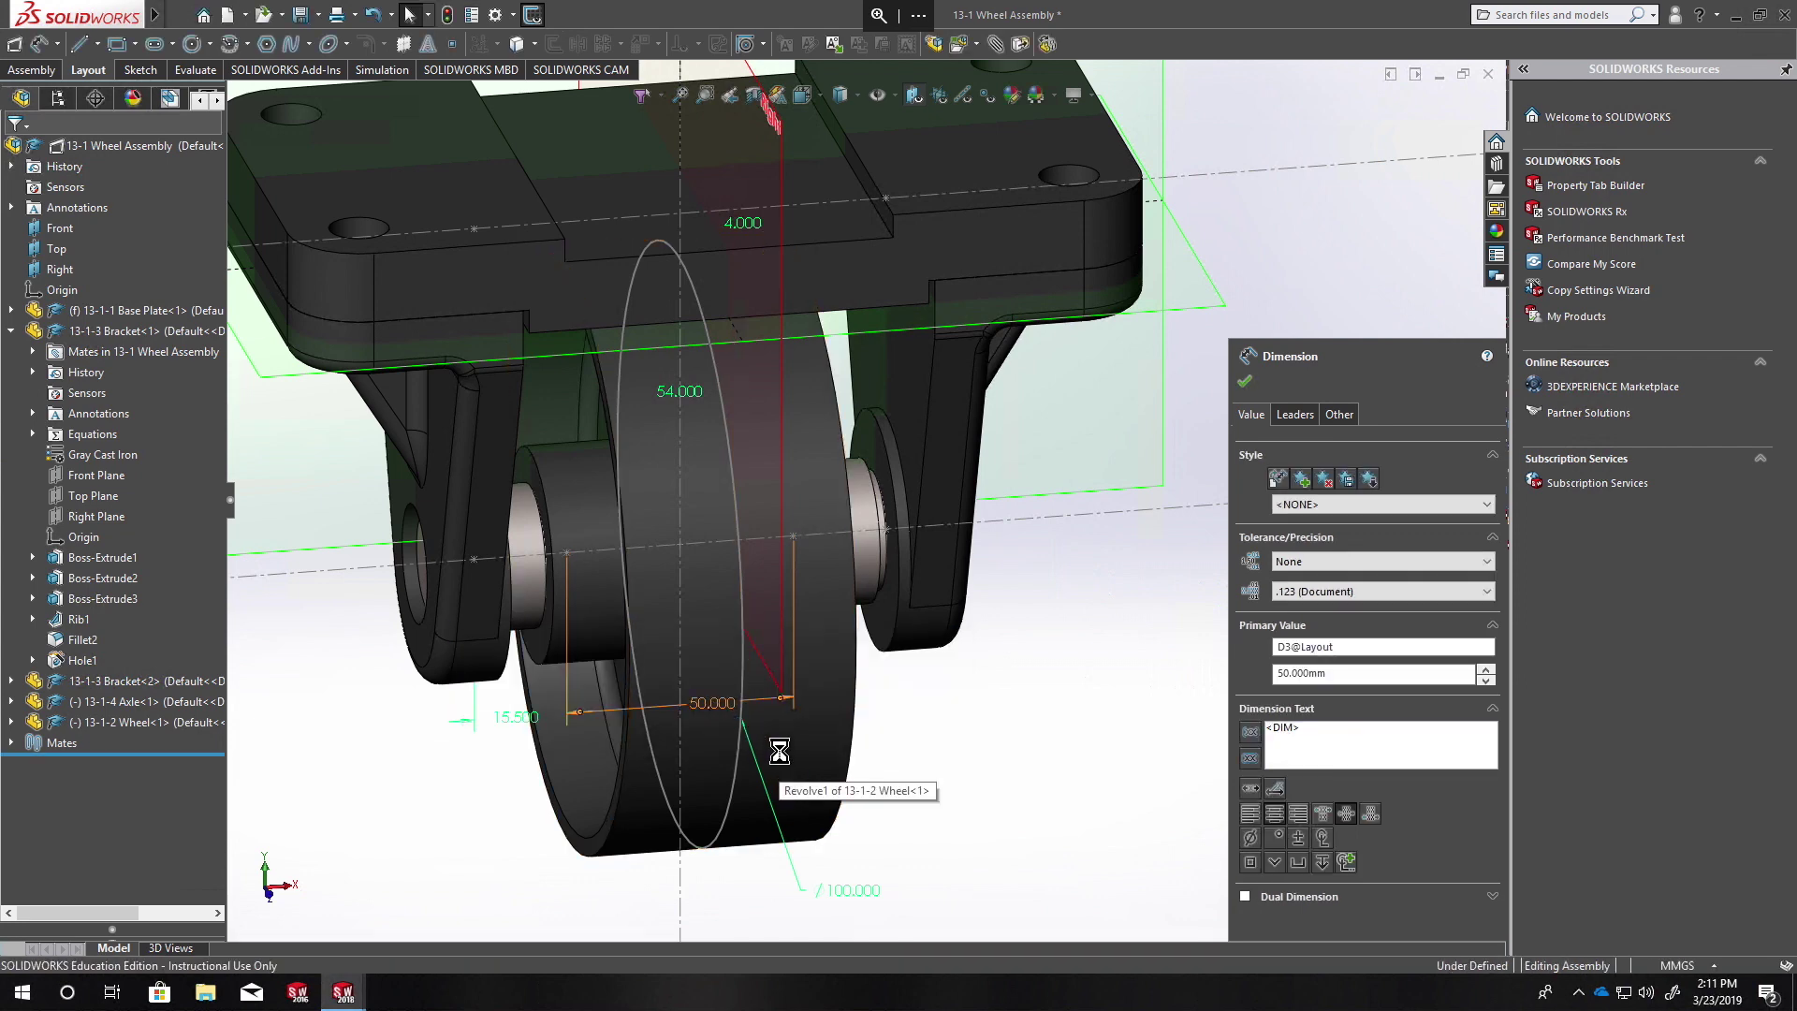
pyautogui.press('Escape')
# Step: Compare the positions of 13-1-3 Bracket<2> and 13-1-3 Bracket<1> against the layout's 50 mm hub width
pyautogui.moveTo(831, 687); pyautogui.dragTo(797, 604, button='middle')
pyautogui.hotkey('ctrl', '1')
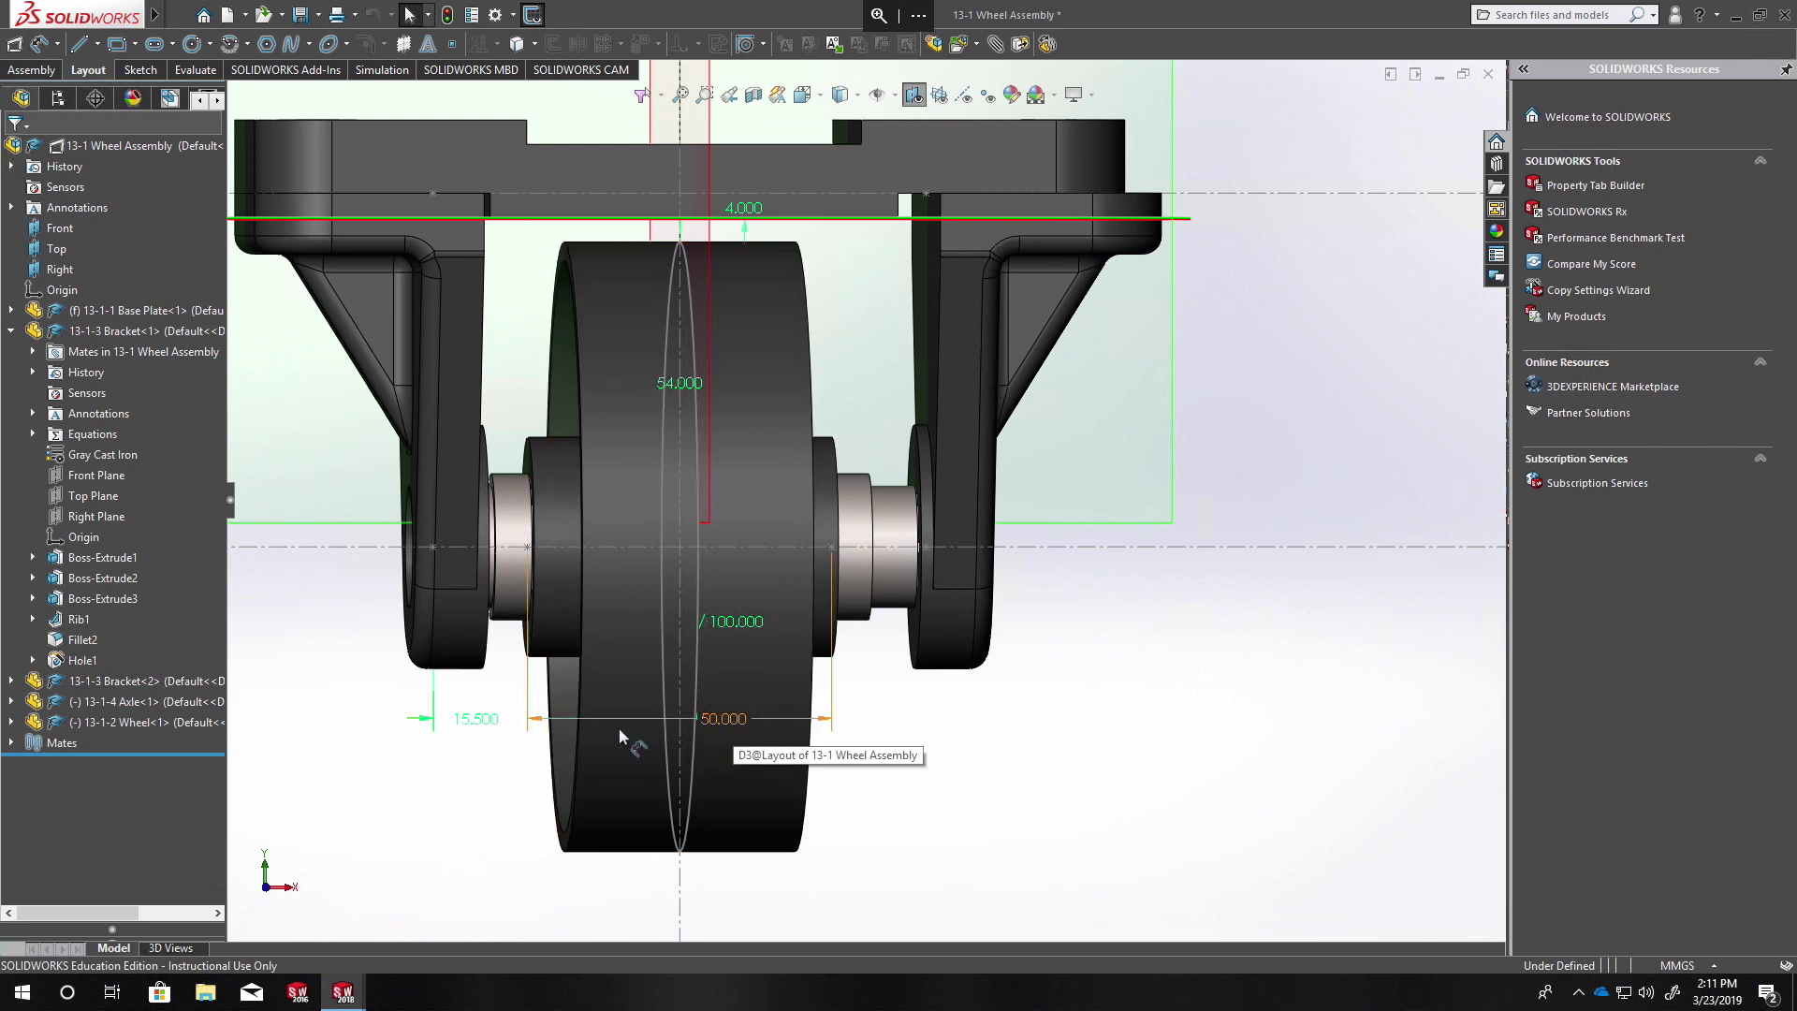
pyautogui.click(133, 682)
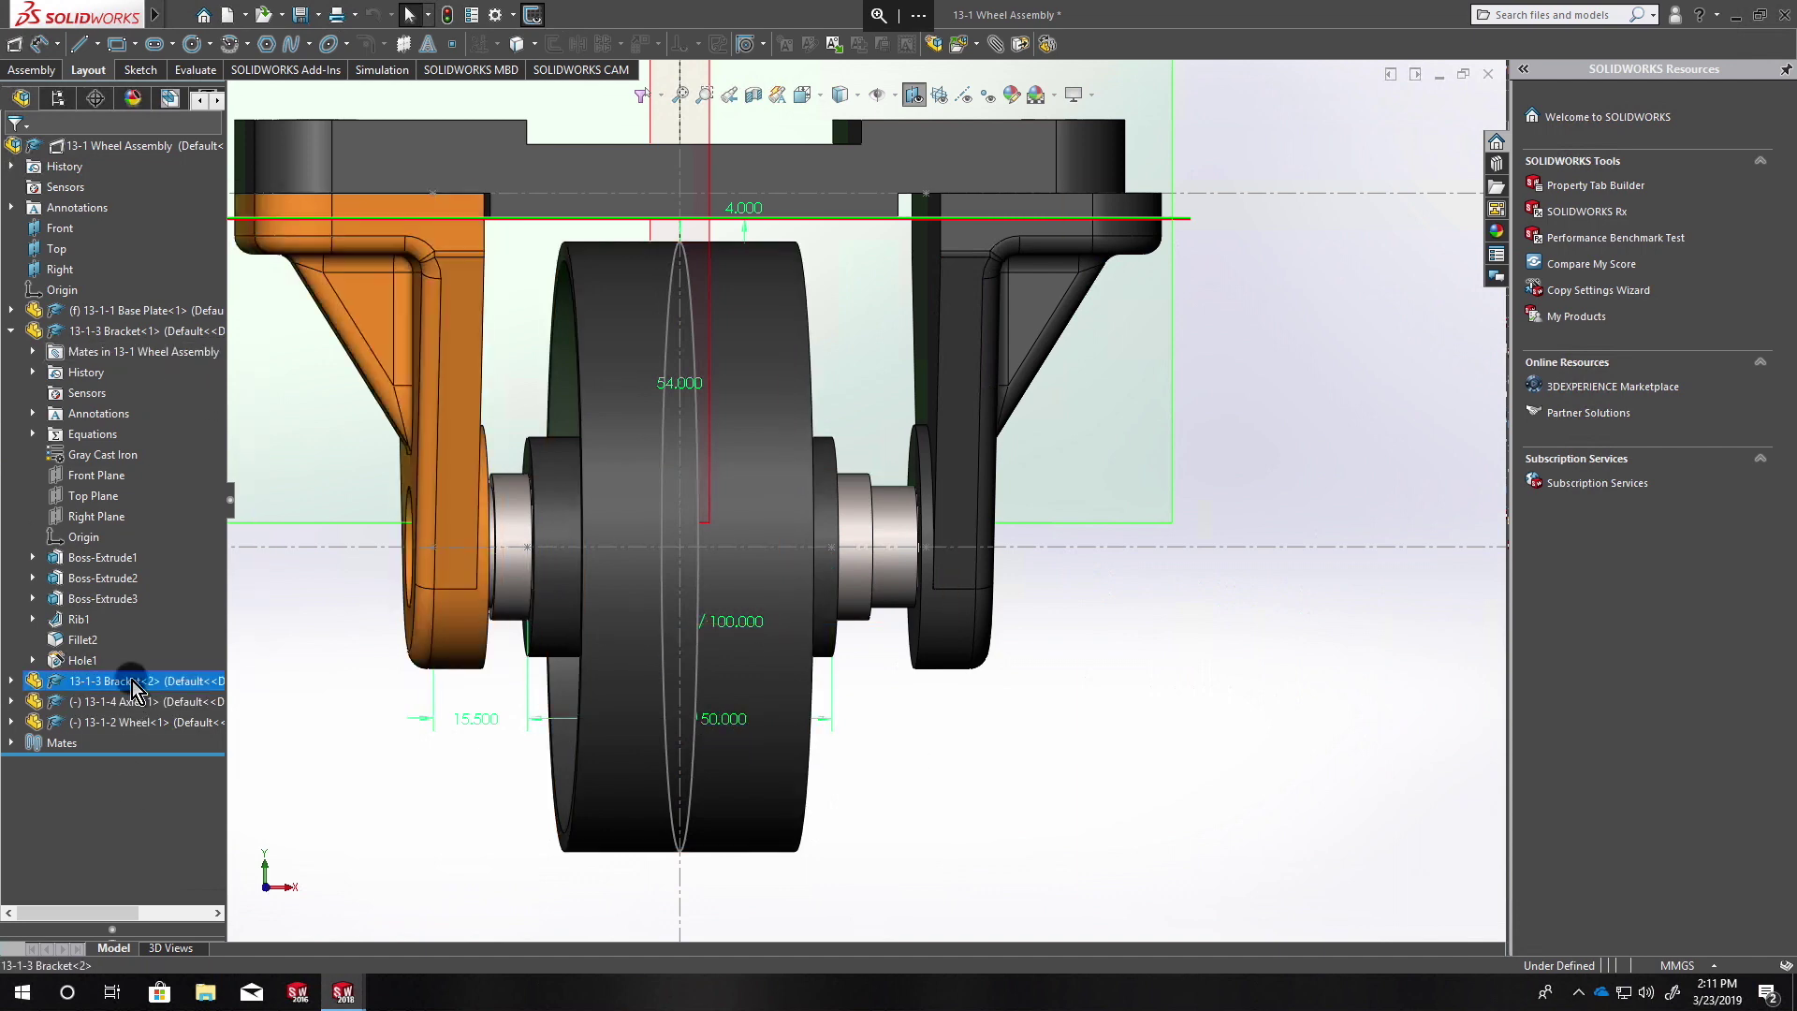
pyautogui.moveTo(762, 474); pyautogui.dragTo(719, 613, button='middle')
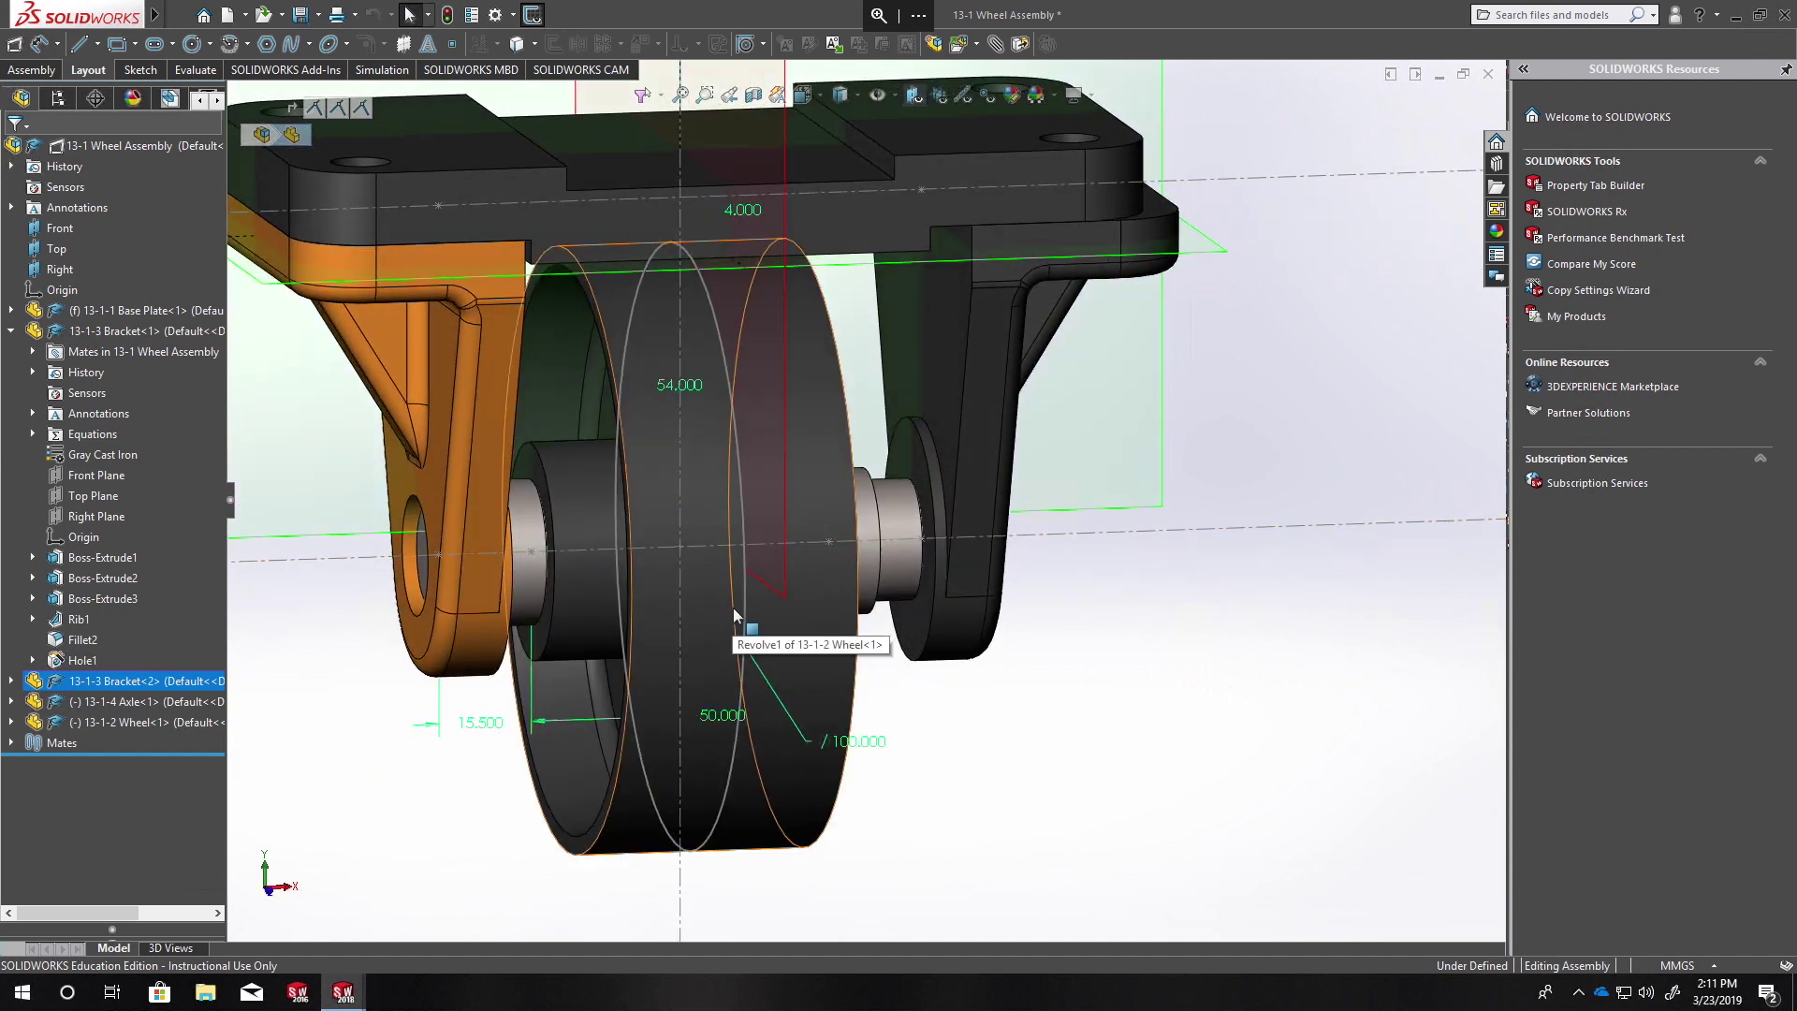
pyautogui.click(98, 329)
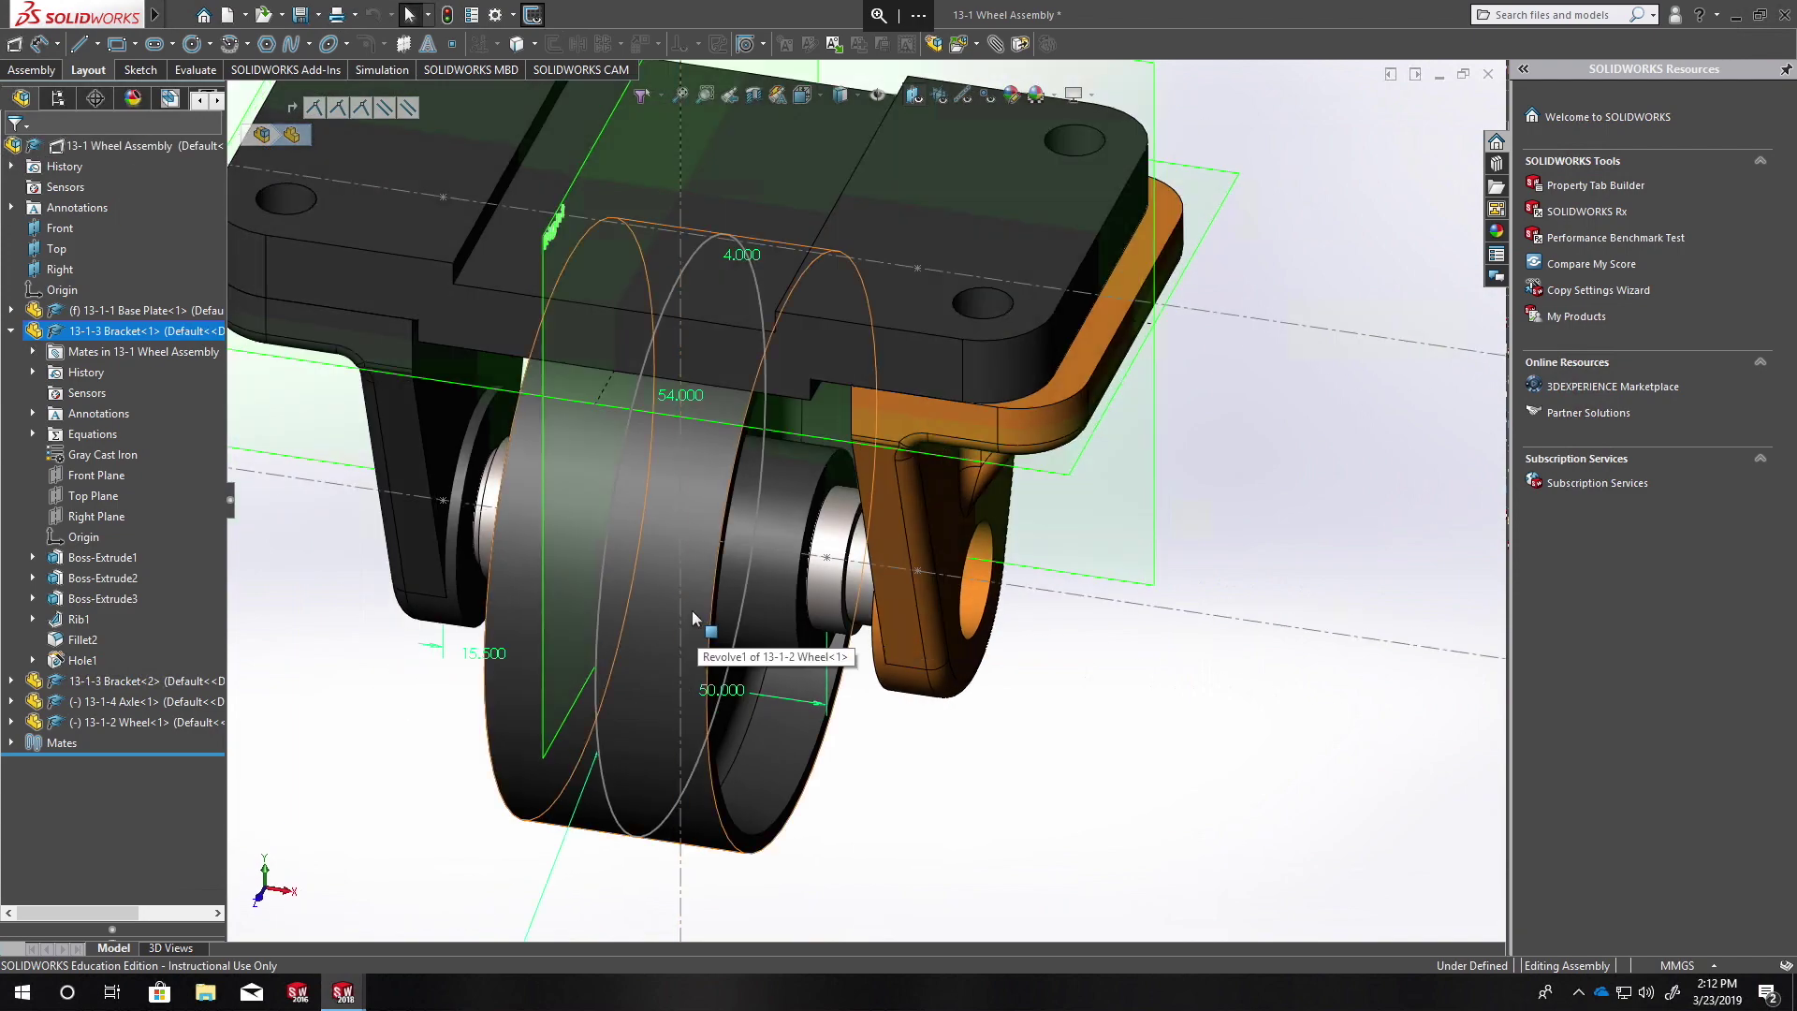
pyautogui.moveTo(695, 616); pyautogui.dragTo(711, 562, button='middle')
# Step: Mate the Right Plane of 13-1-3 Bracket<2> to Point12 of the layout
pyautogui.rightClick(178, 680)
pyautogui.click(385, 404)
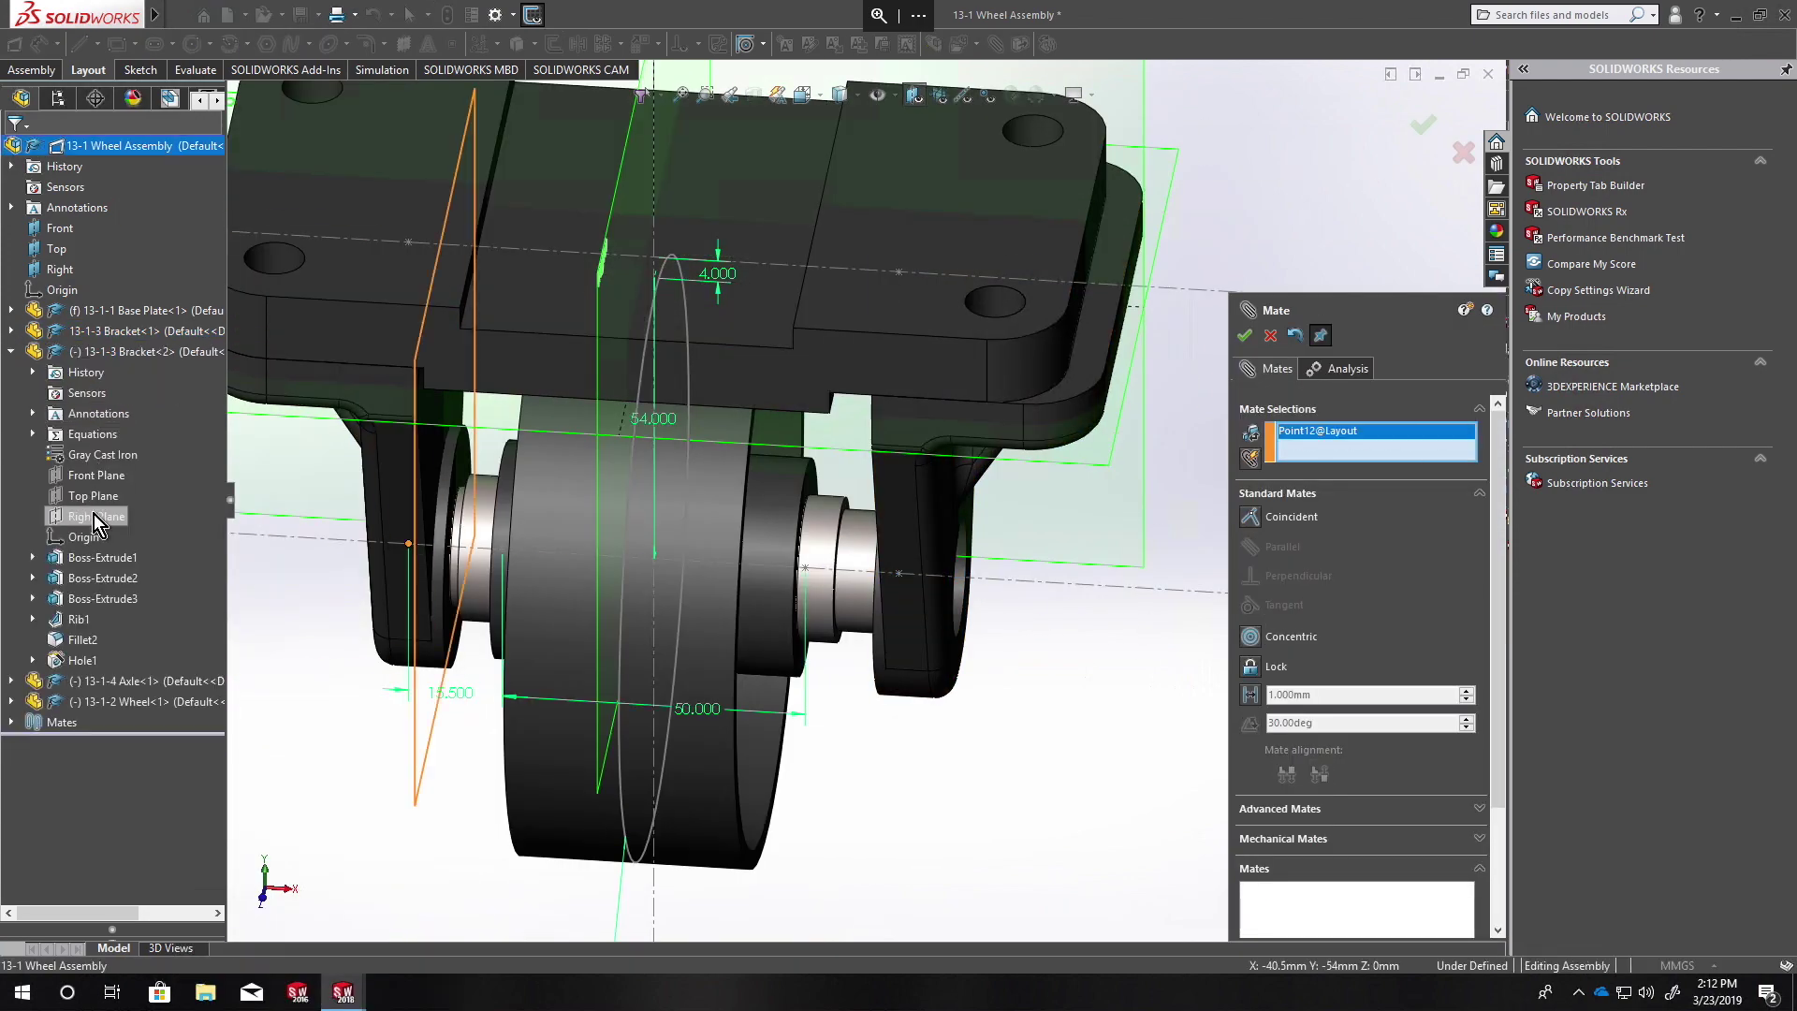
pyautogui.click(69, 217)
pyautogui.press('Escape')
# Step: Mate 13-1-4 Axle<1> to the layout's points so that the axle is fully located
pyautogui.rightClick(161, 684)
pyautogui.click(272, 599)
pyautogui.click(794, 578)
pyautogui.click(653, 566)
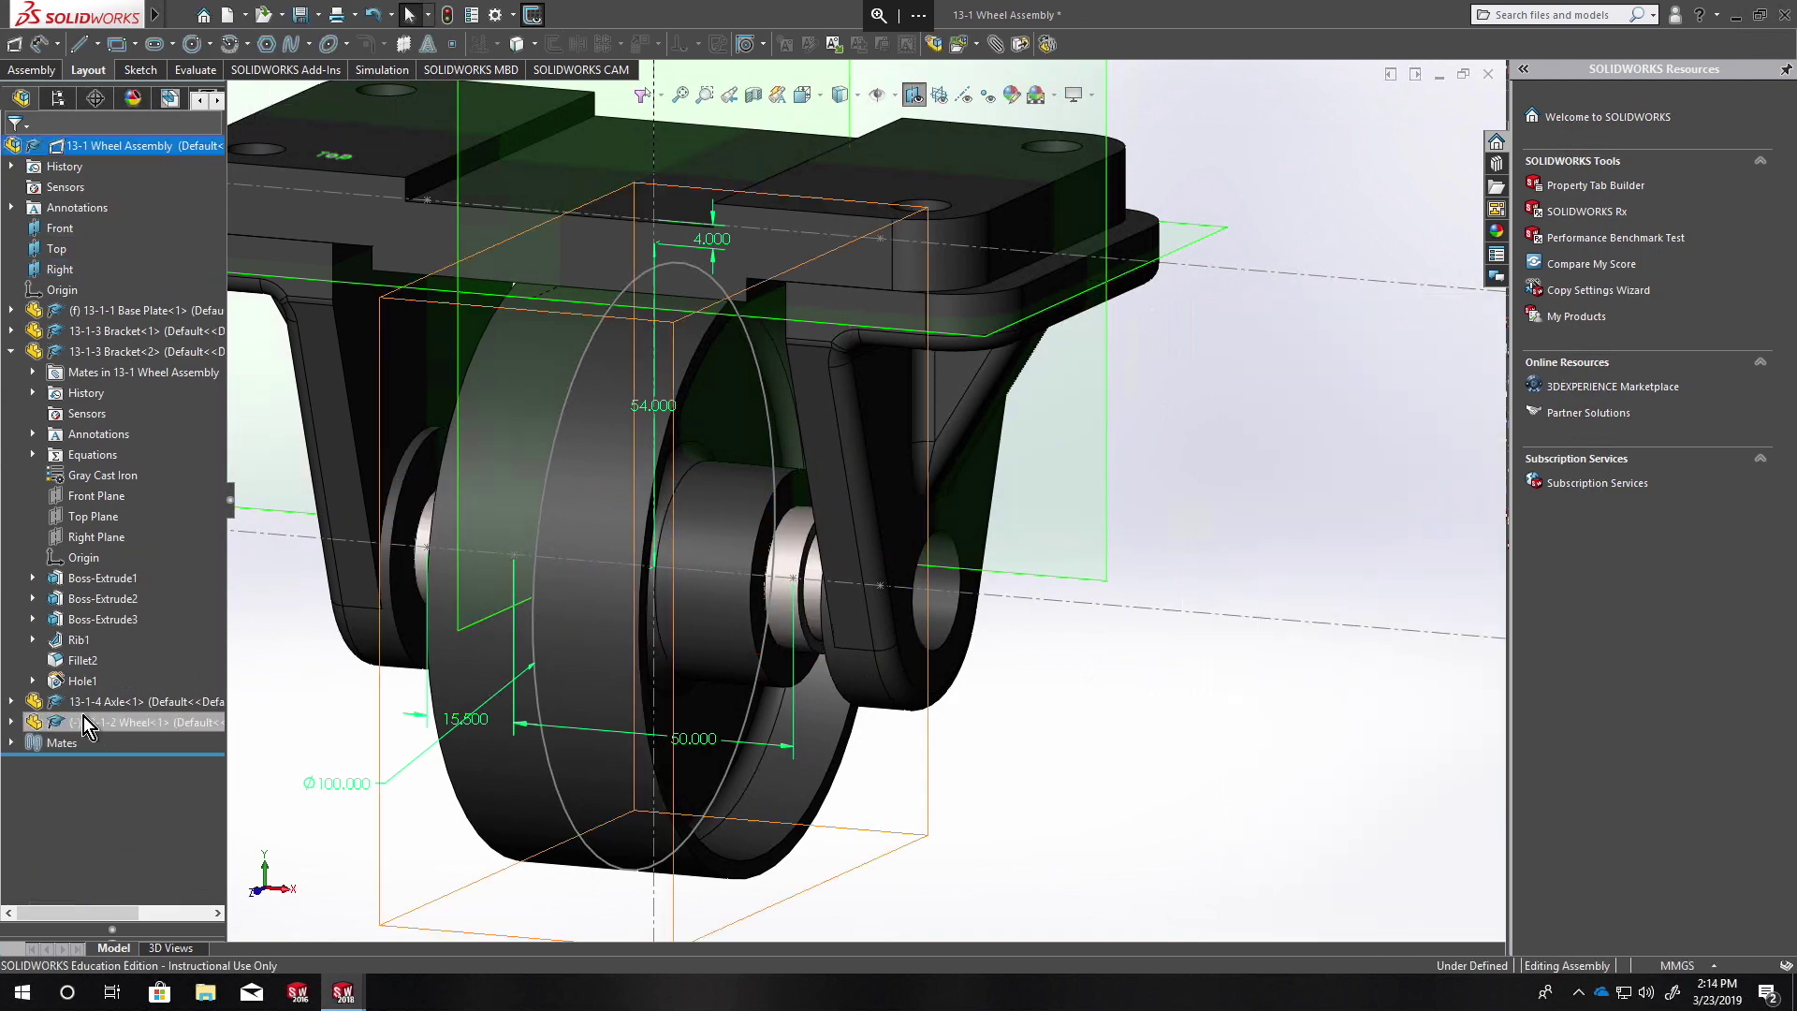
# Step: Fully constrain 13-1-2 Wheel<1> in the assembly and set the layout's wheel hub width dimension to 38 mm
pyautogui.press('Return')
pyautogui.press('Return')
pyautogui.press('space')
pyautogui.hotkey('ctrl', '1')
pyautogui.doubleClick(719, 430)
pyautogui.press('Return')
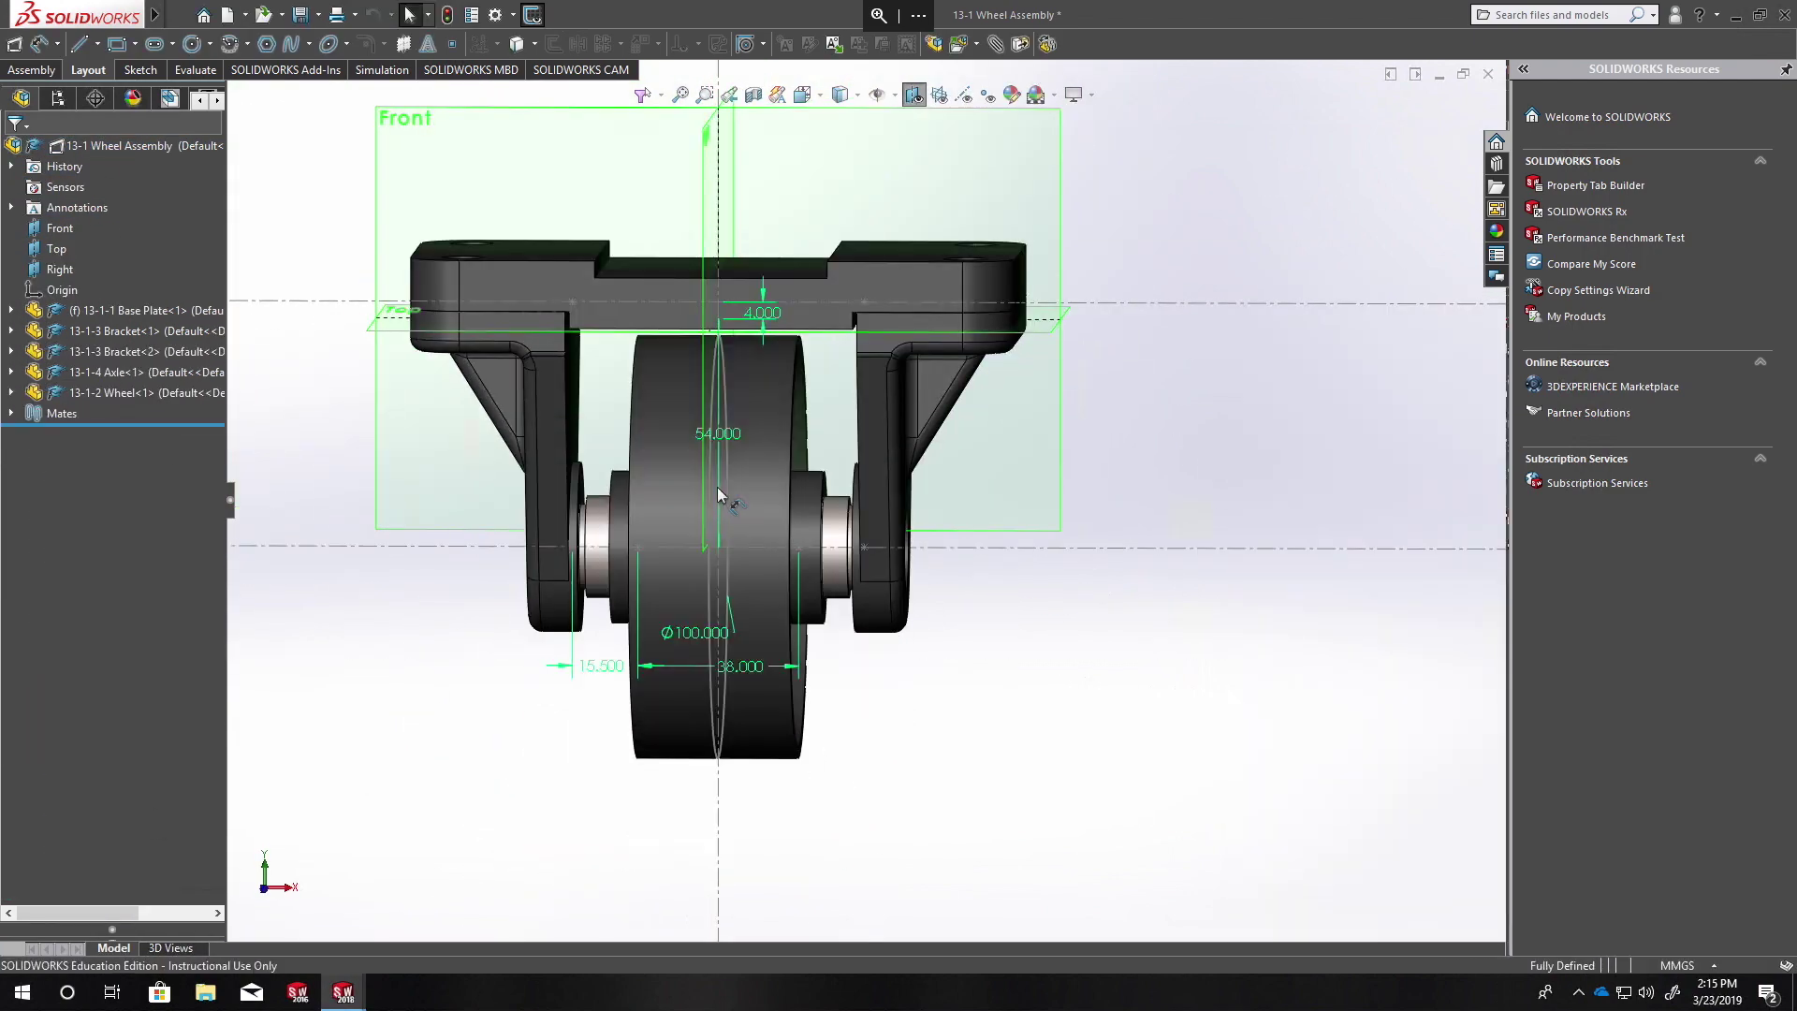
# Step: Show the Table toolbar, dock it in line with the existing toolbars, and preview the Design Table options
pyautogui.rightClick(227, 47)
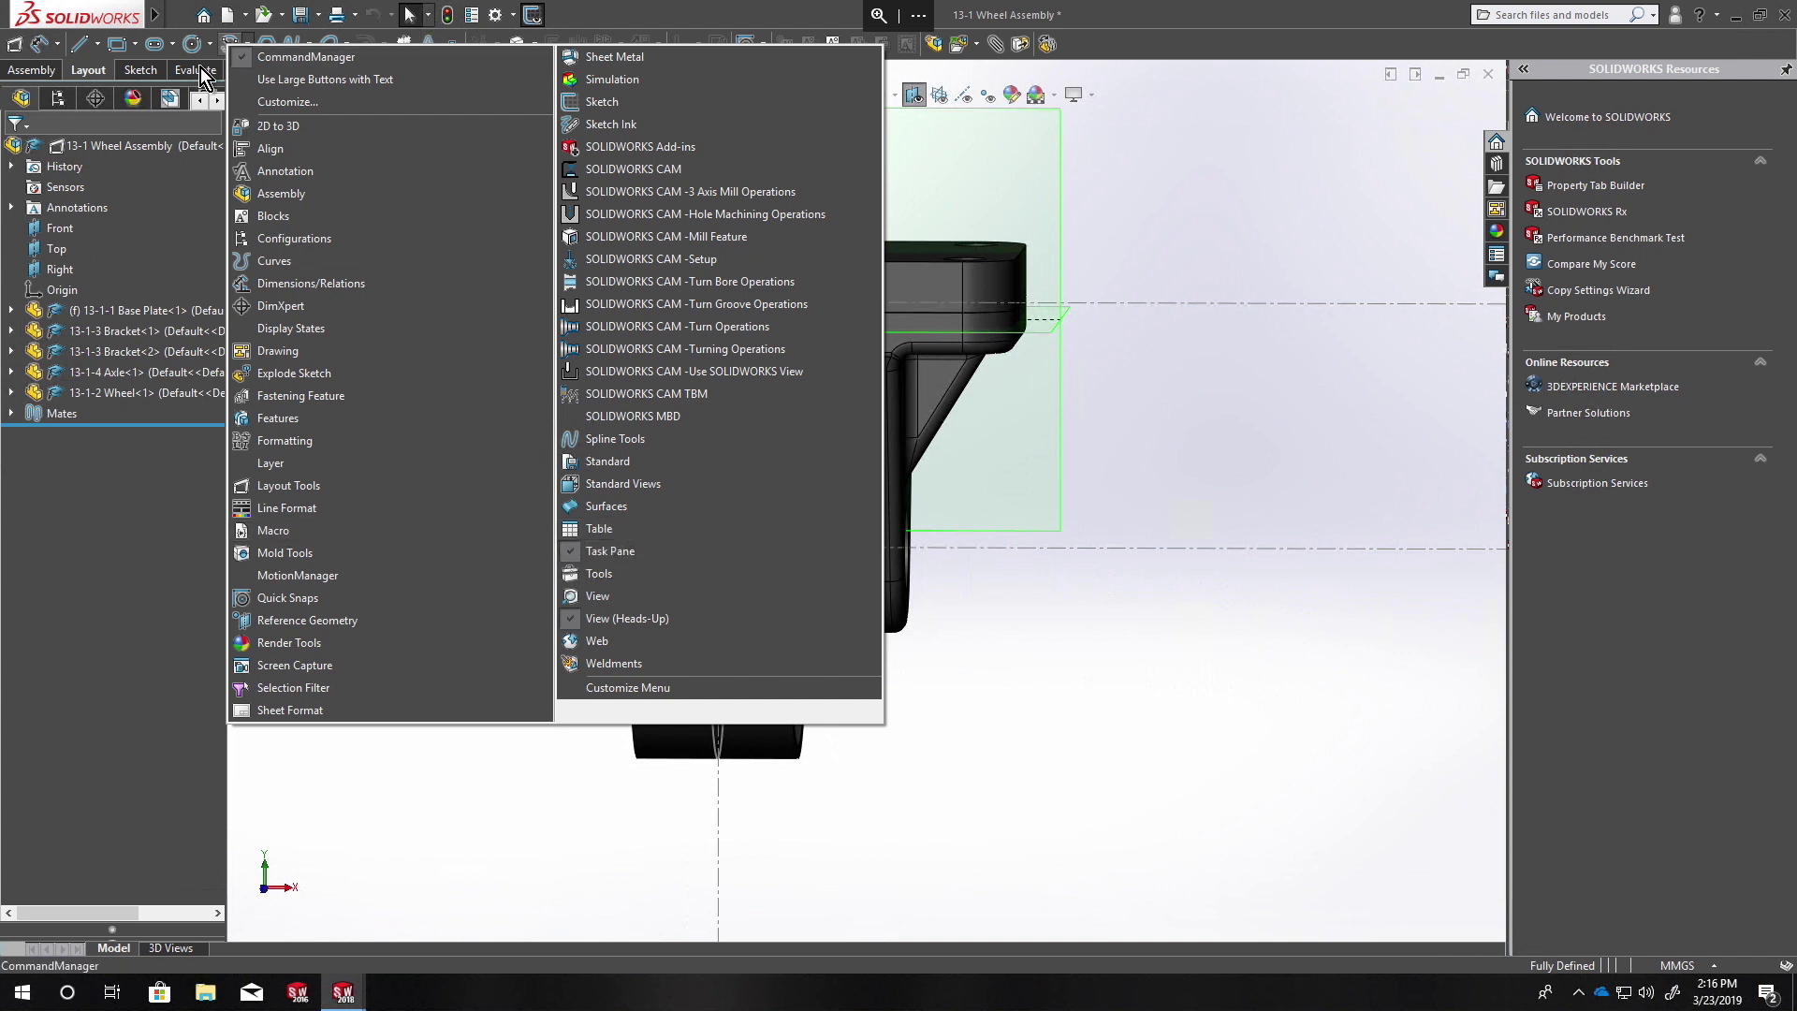
pyautogui.rightClick(165, 42)
pyautogui.rightClick(166, 43)
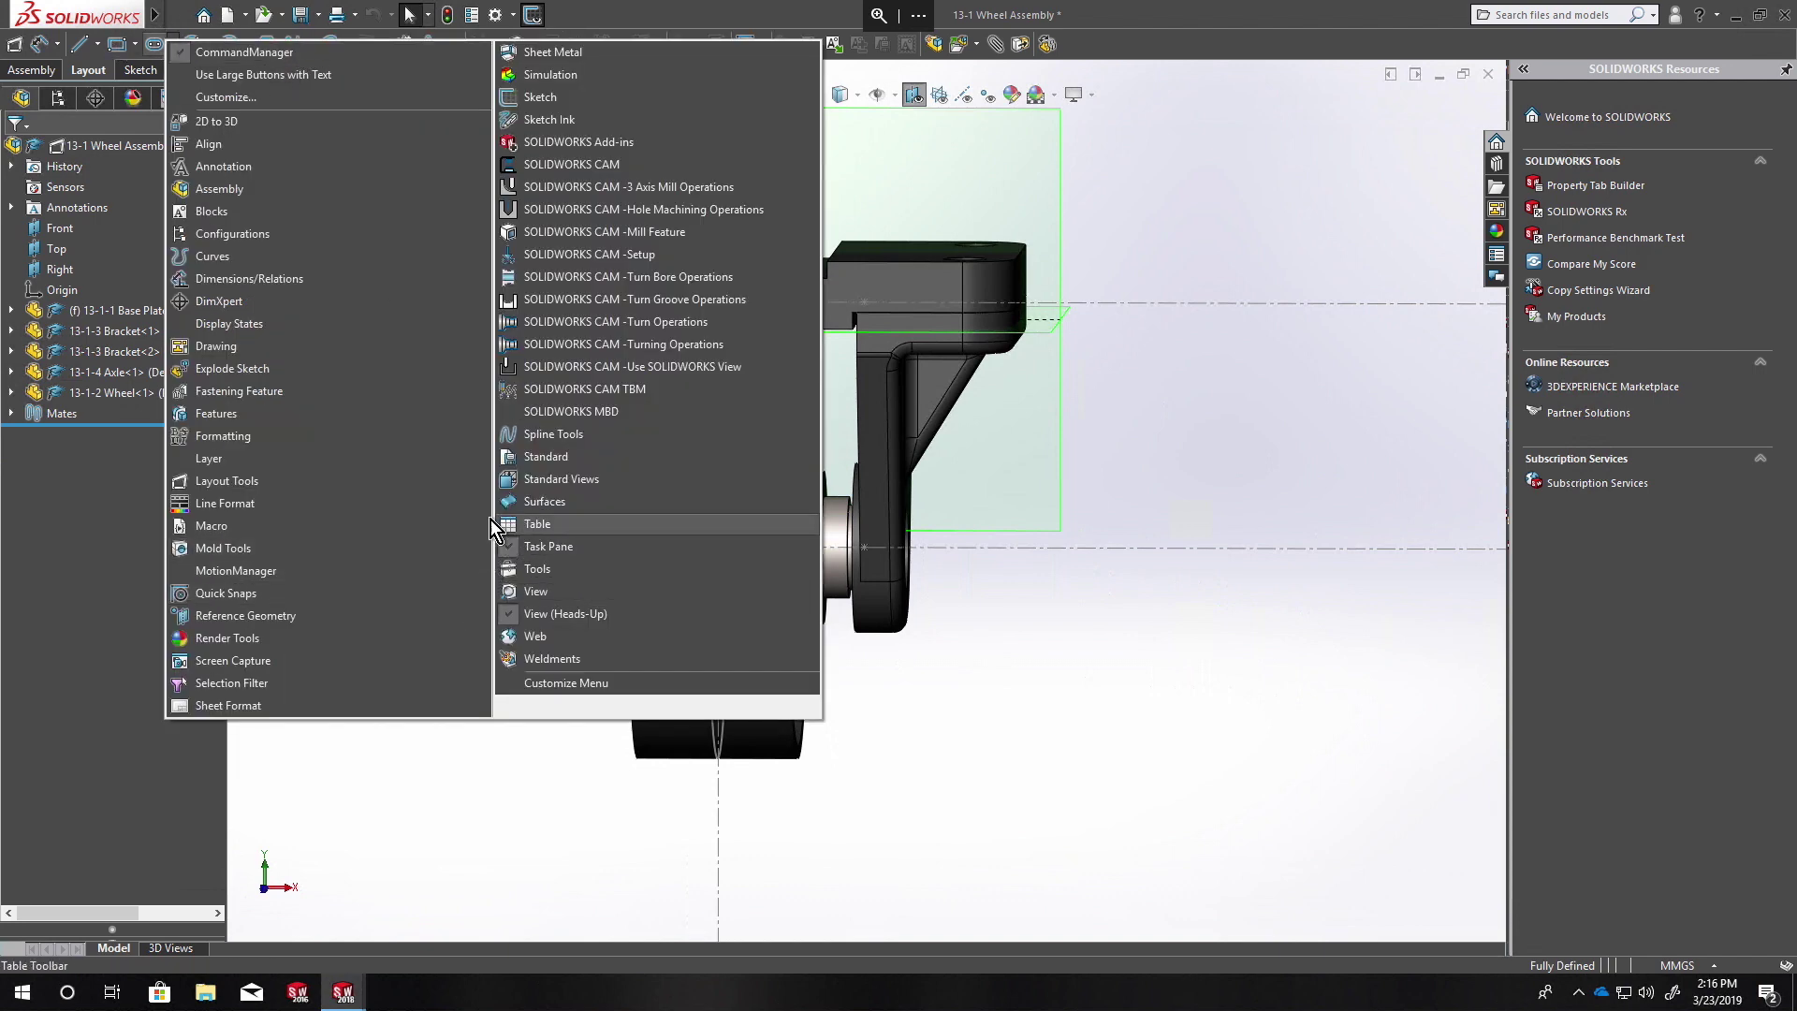
pyautogui.click(558, 526)
pyautogui.moveTo(777, 255); pyautogui.dragTo(1170, 47)
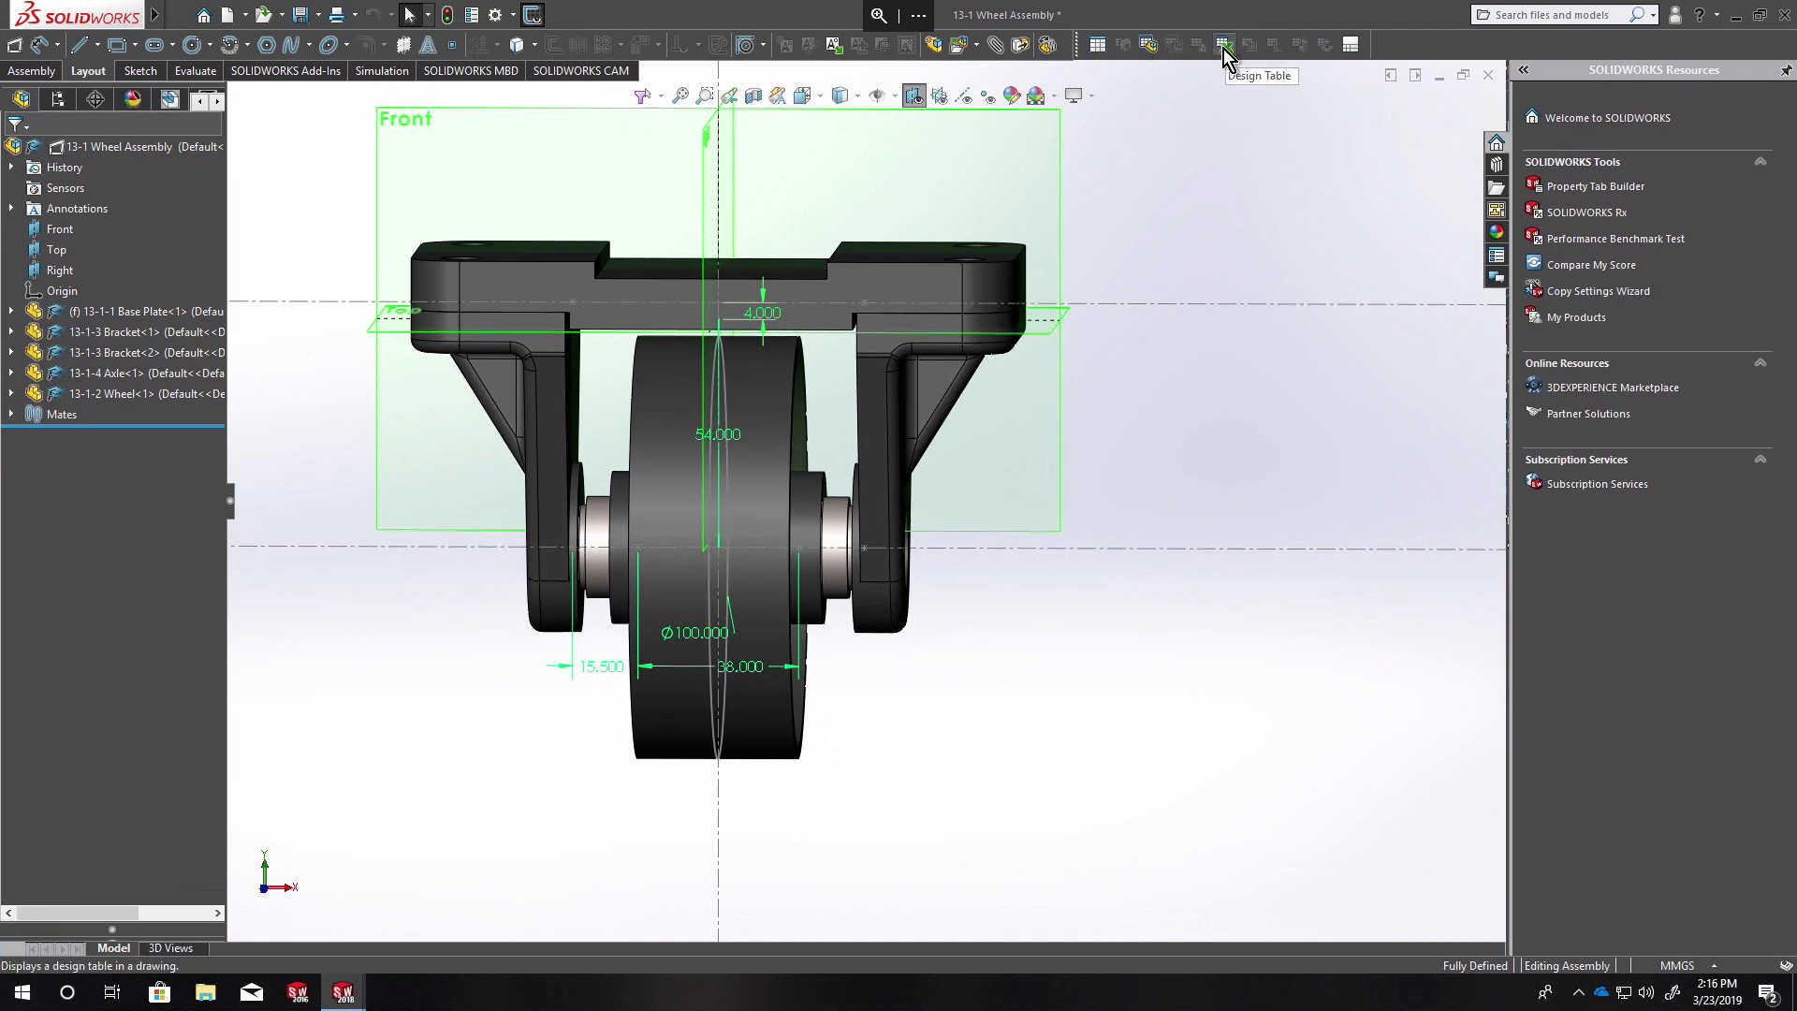
pyautogui.click(1230, 48)
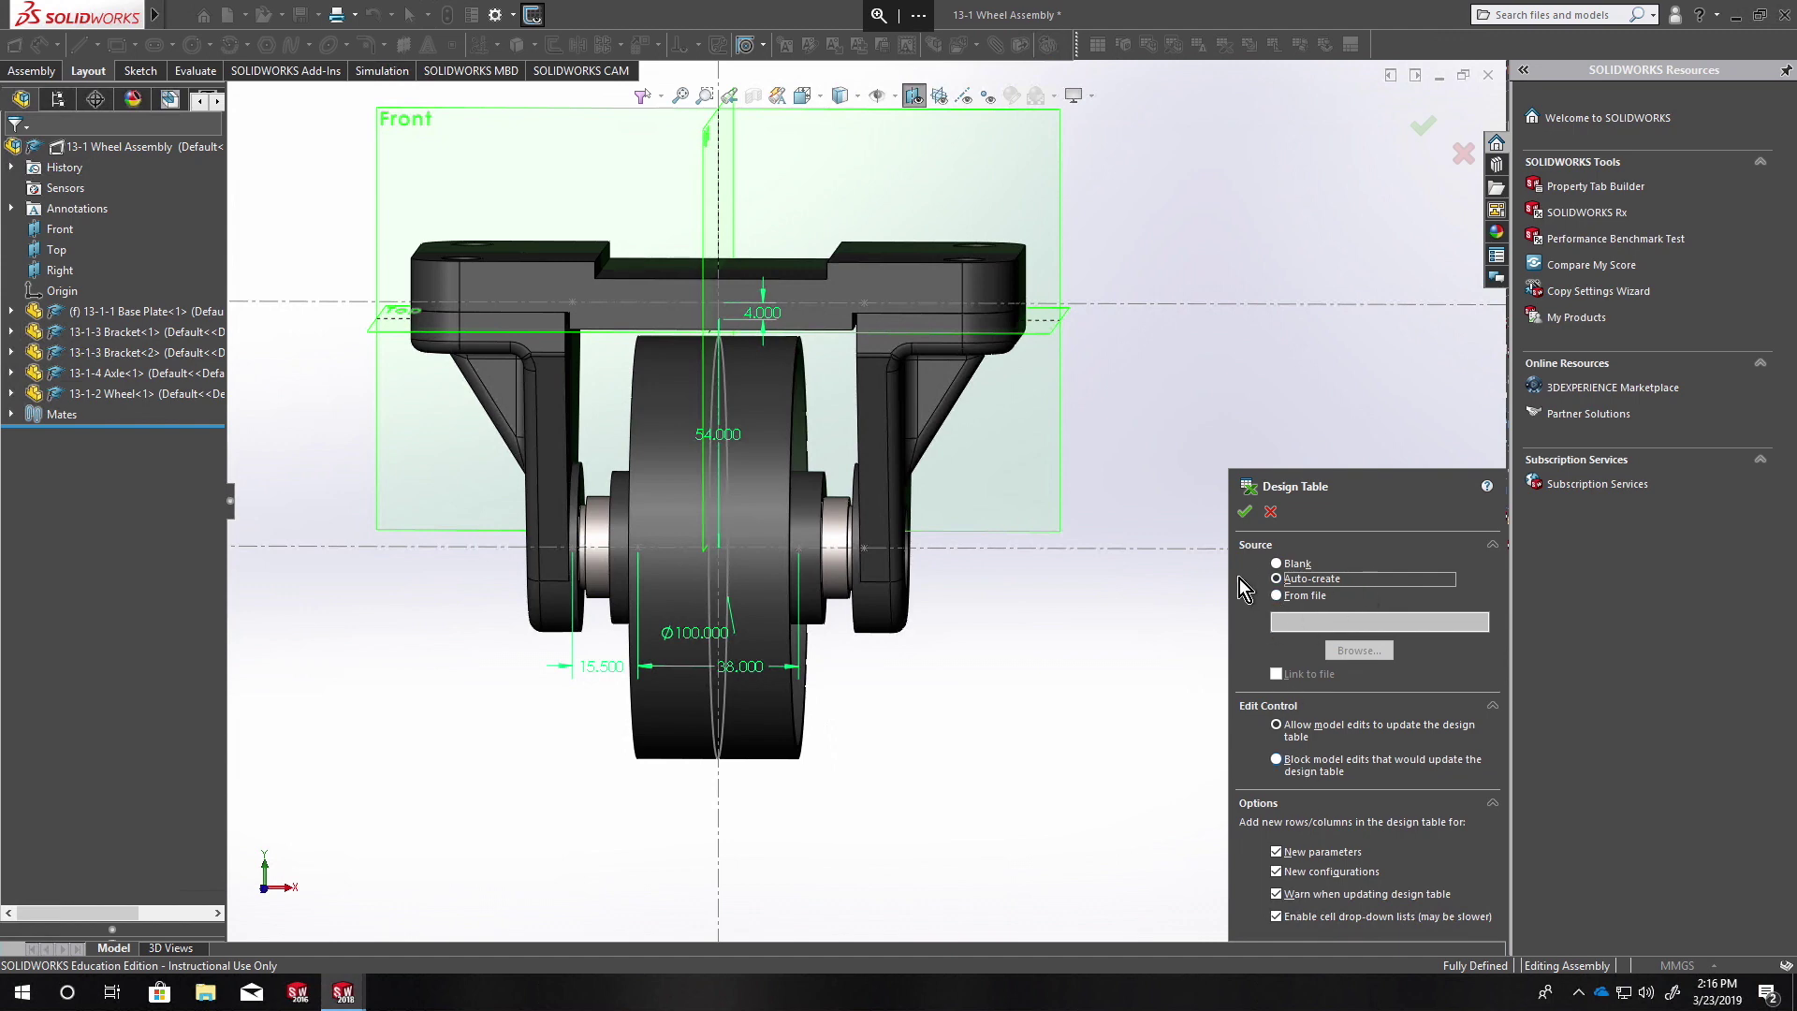
pyautogui.click(1277, 517)
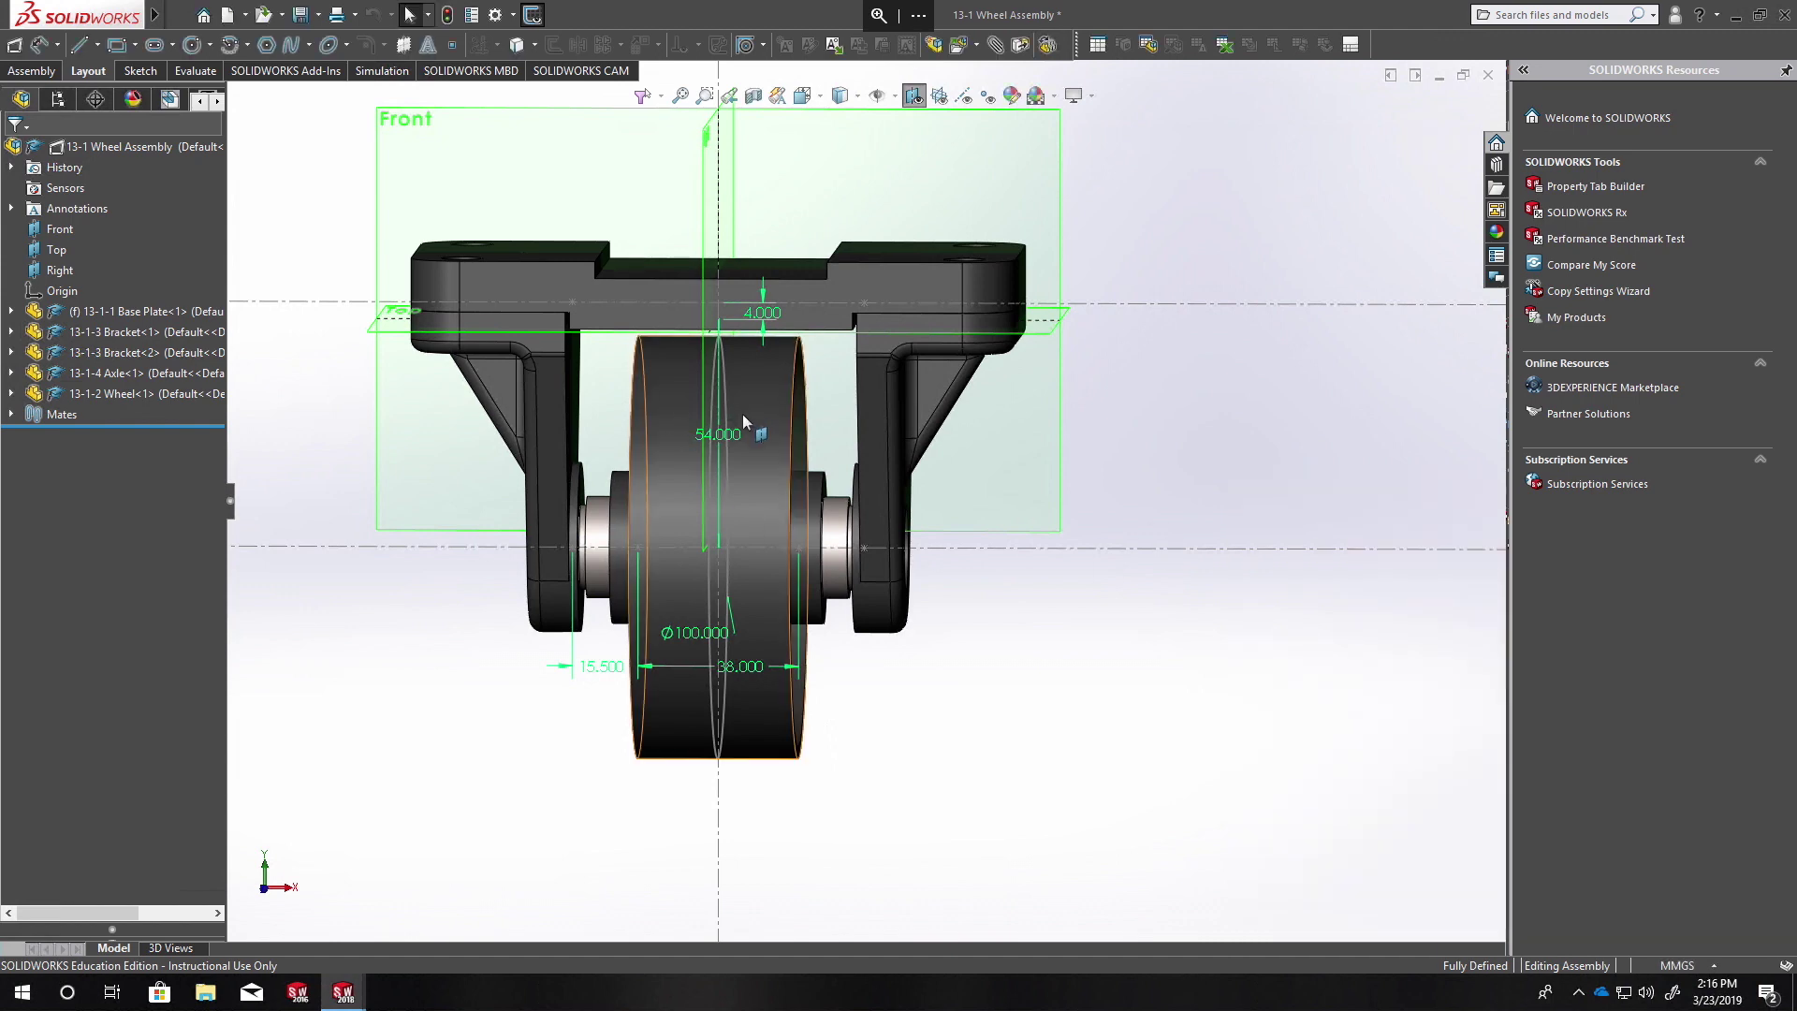
# Step: Rename the layout's 54 mm dimension WHEEL HEIGHT, the 100 mm diameter WHEEL DIAMETER and the 38 mm dimension WHEEL WIDTH
pyautogui.moveTo(738, 455)
pyautogui.mouseDown()
pyautogui.moveTo(1004, 452)
pyautogui.moveTo(814, 398)
pyautogui.mouseUp()
pyautogui.click(811, 372)
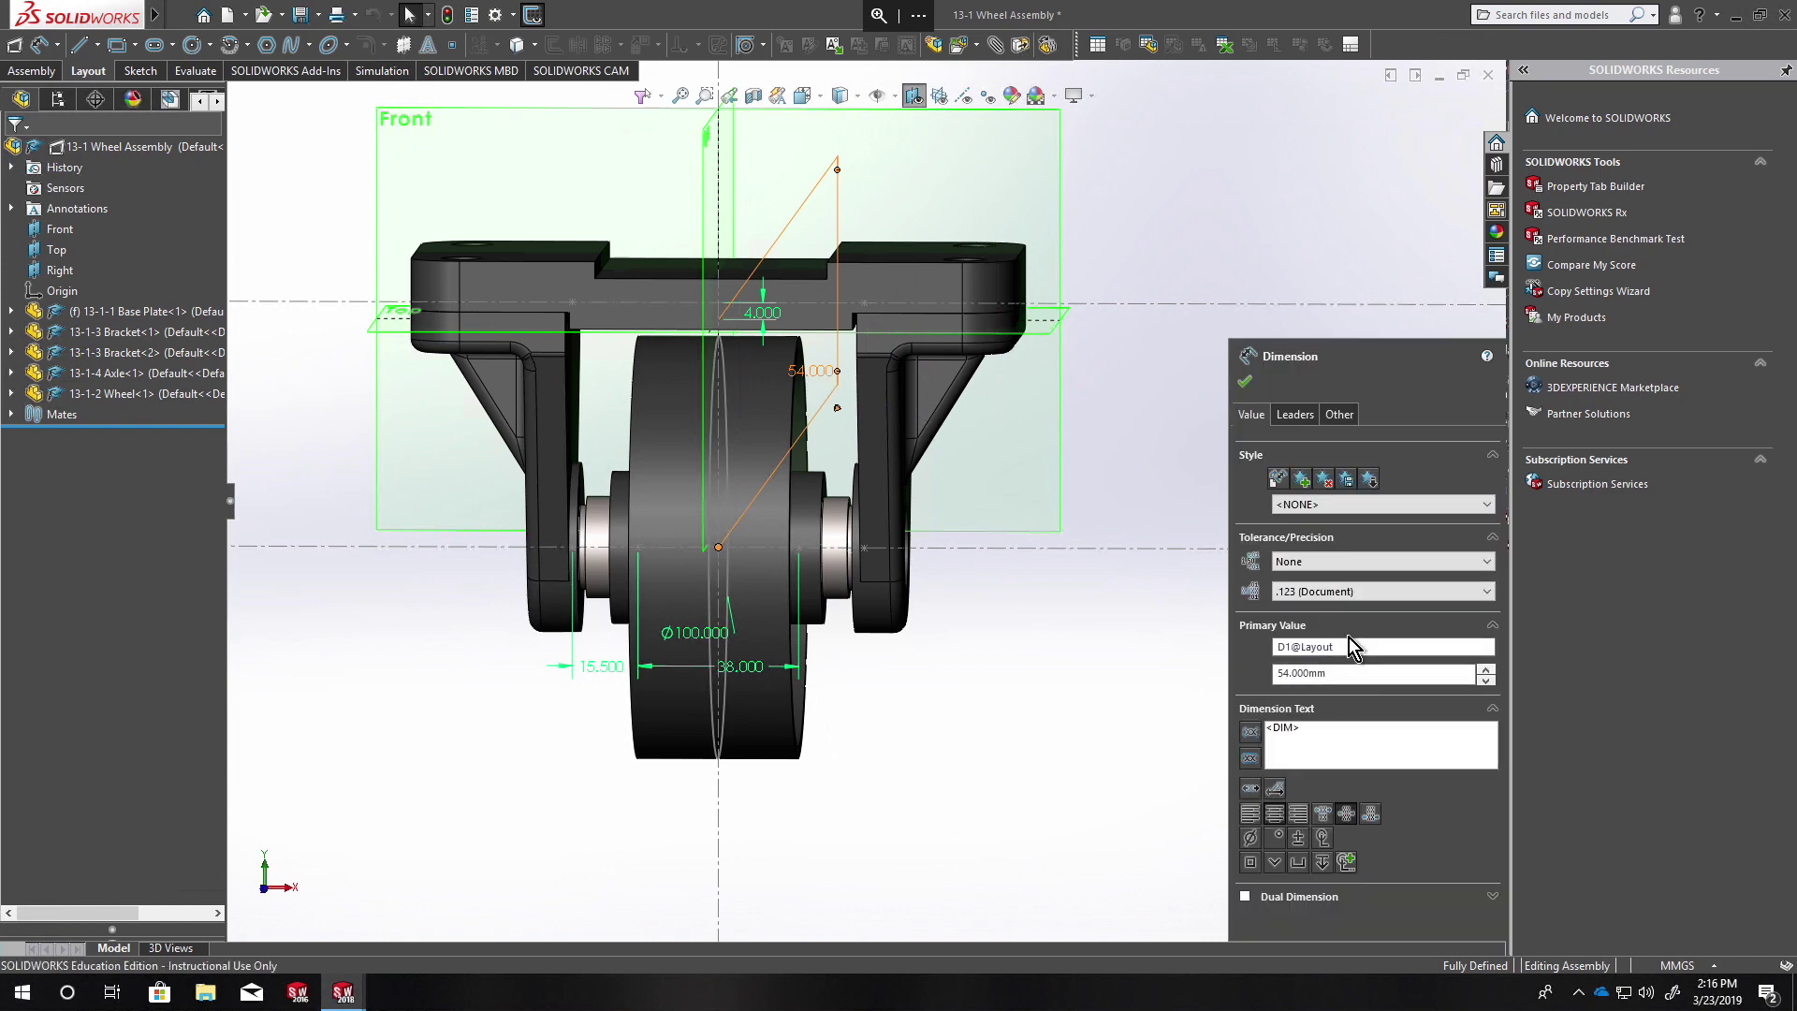
pyautogui.moveTo(1353, 645); pyautogui.dragTo(1162, 645)
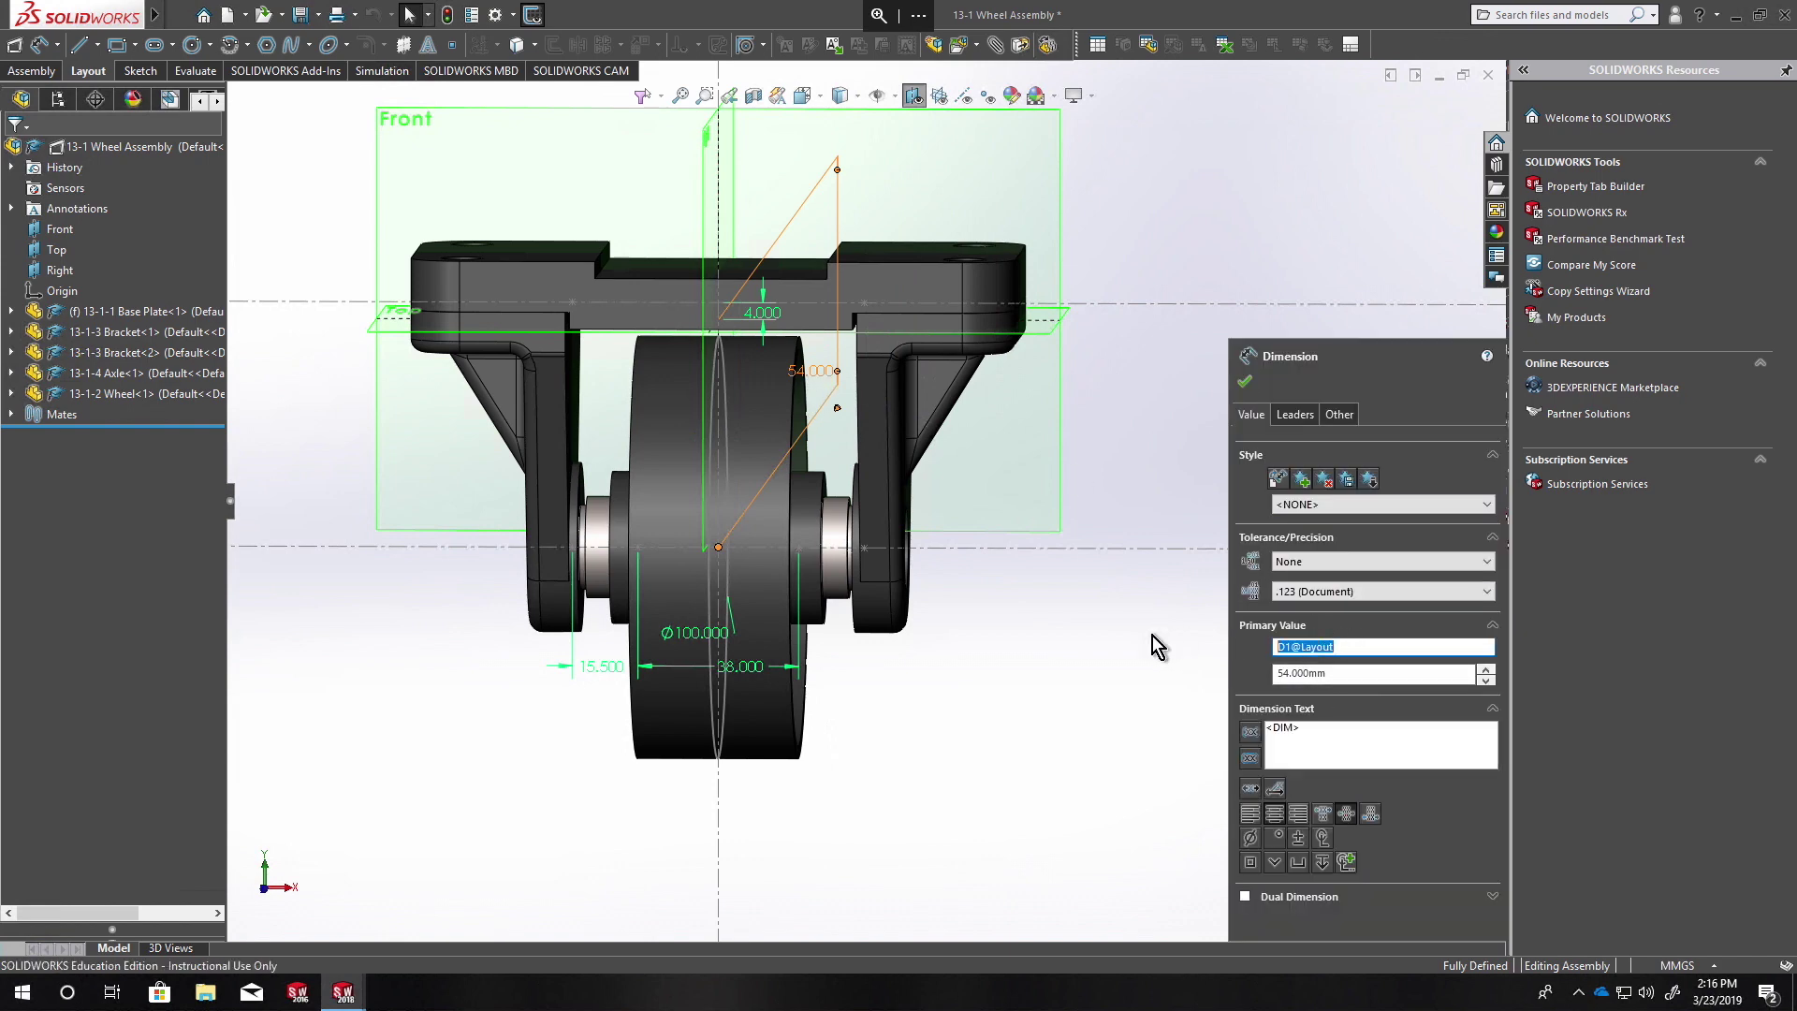
pyautogui.write('WH')
pyautogui.click(799, 590)
pyautogui.write('WHEEL WID')
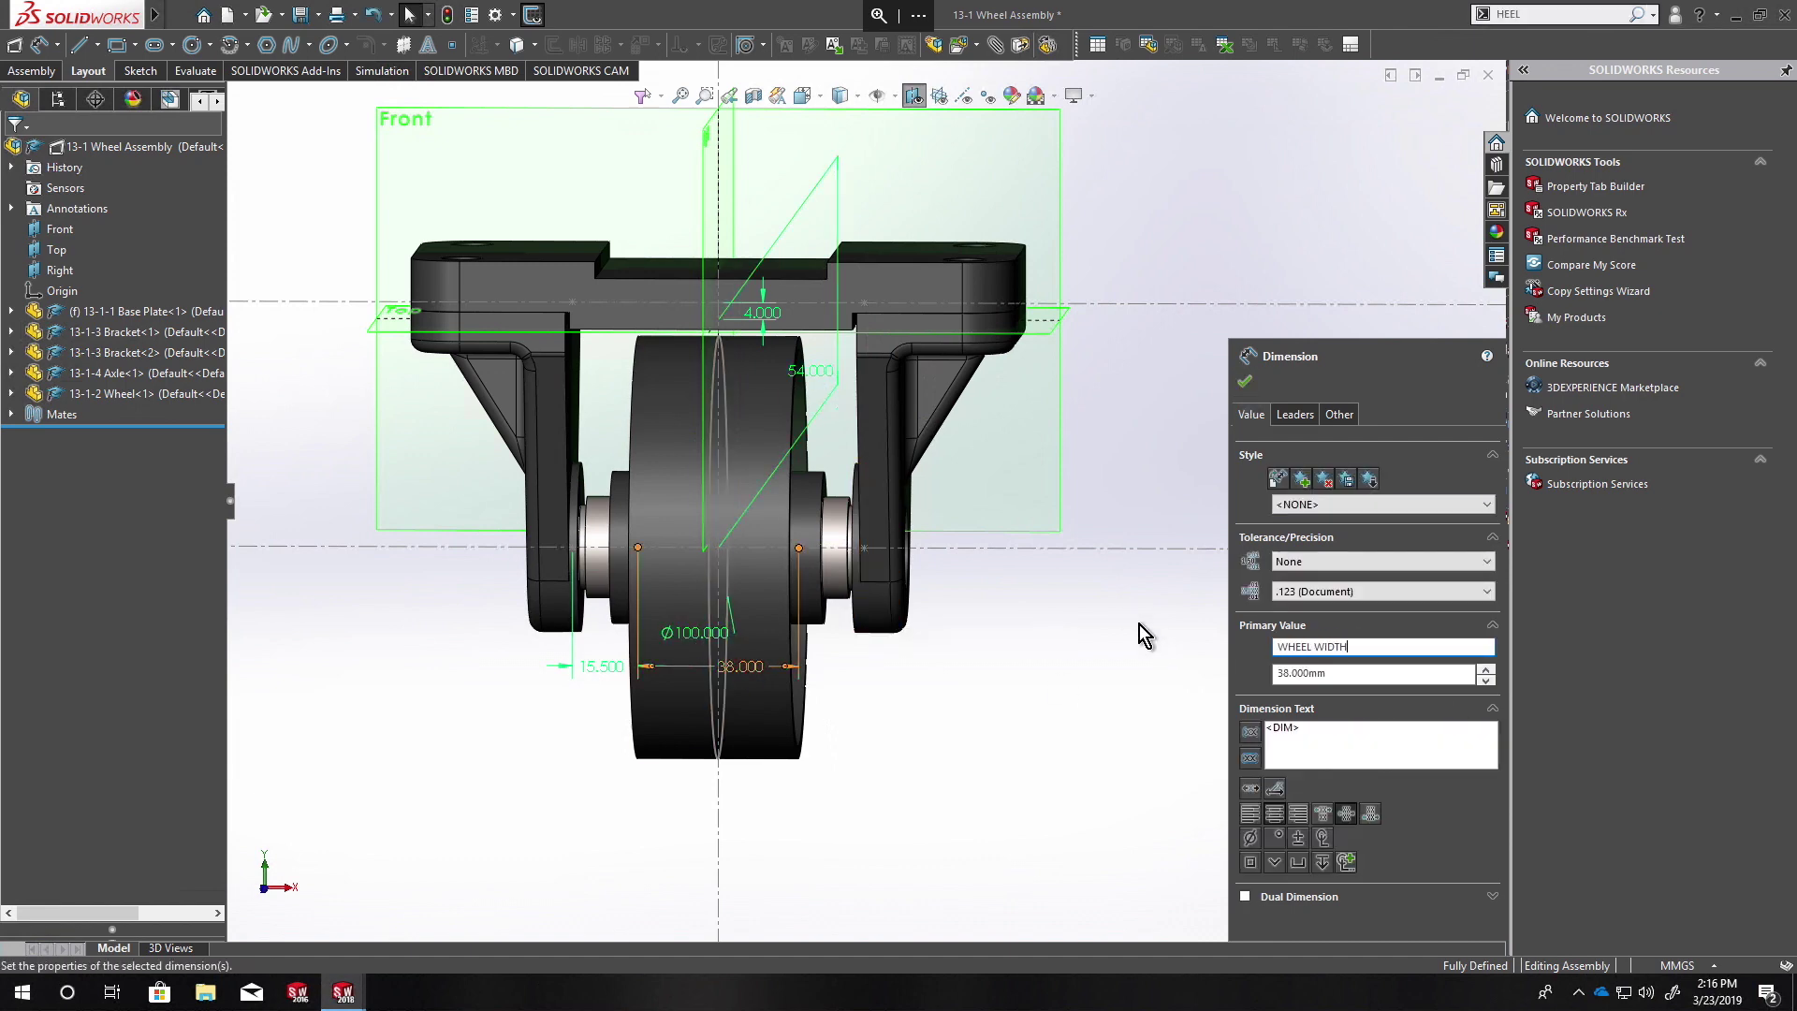
pyautogui.click(1254, 398)
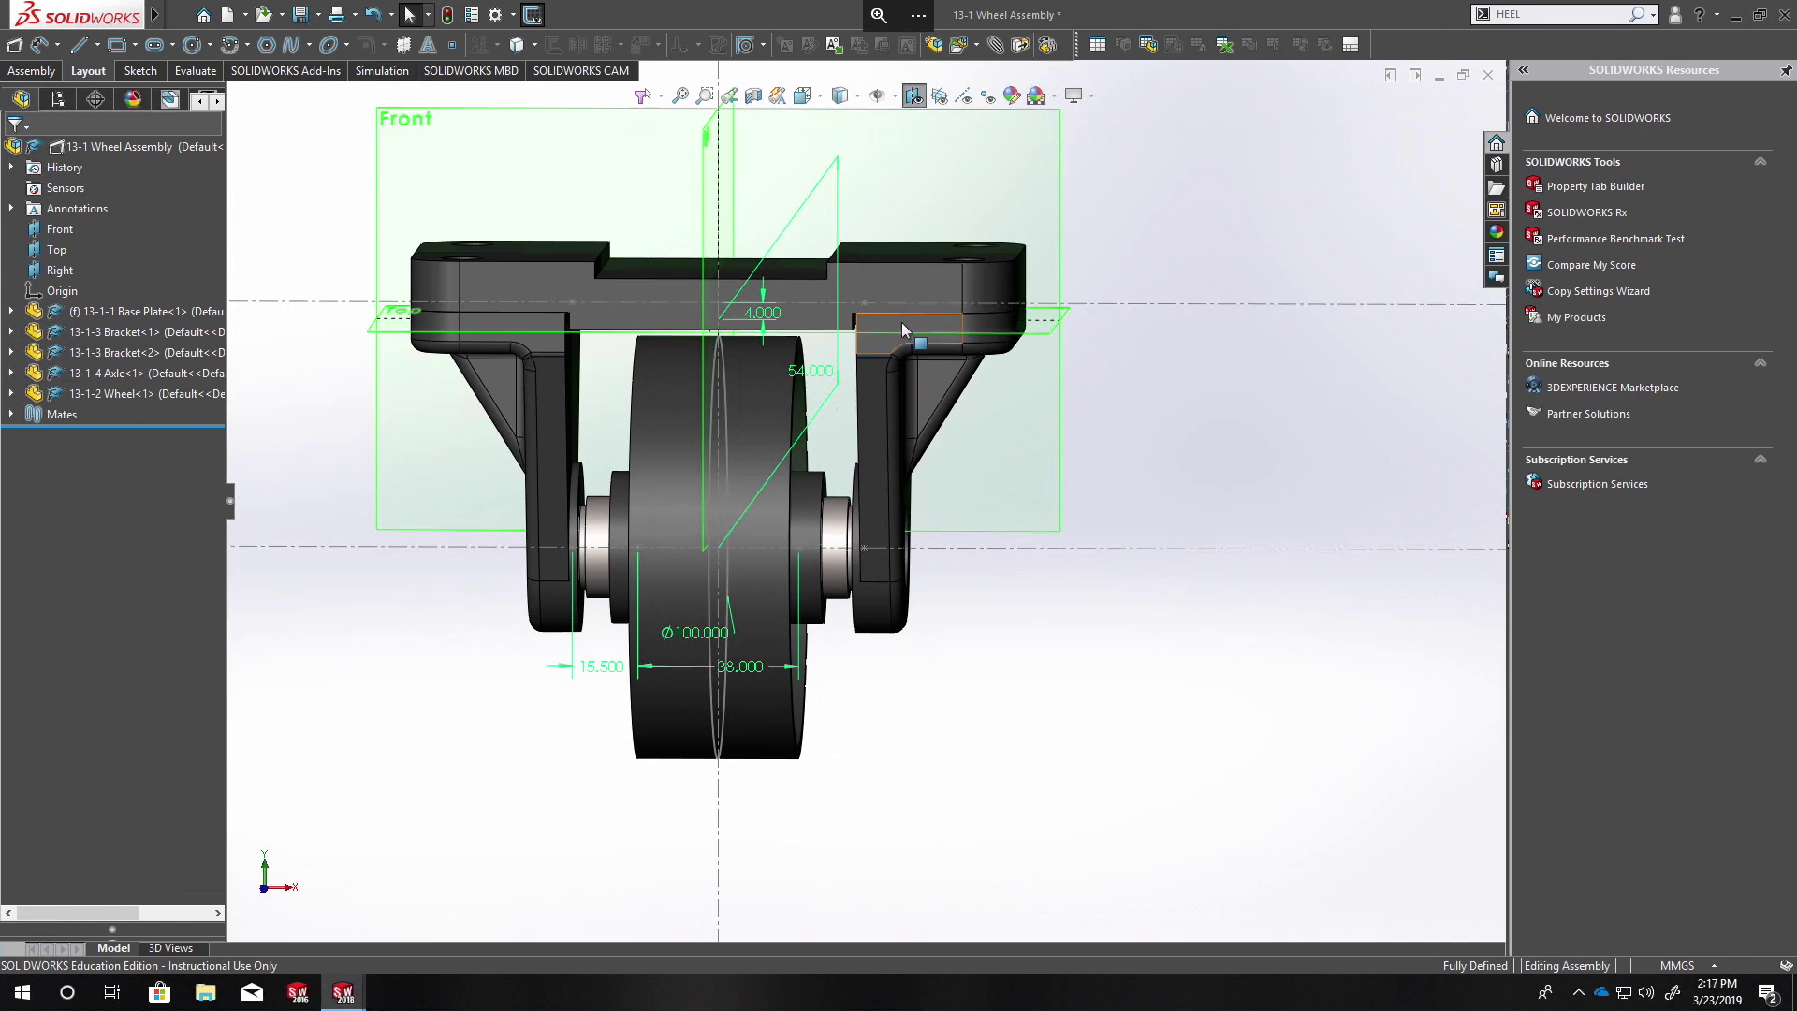
# Step: Turn on the display of dimension names in the assembly
pyautogui.moveTo(698, 429); pyautogui.dragTo(640, 471, button='middle')
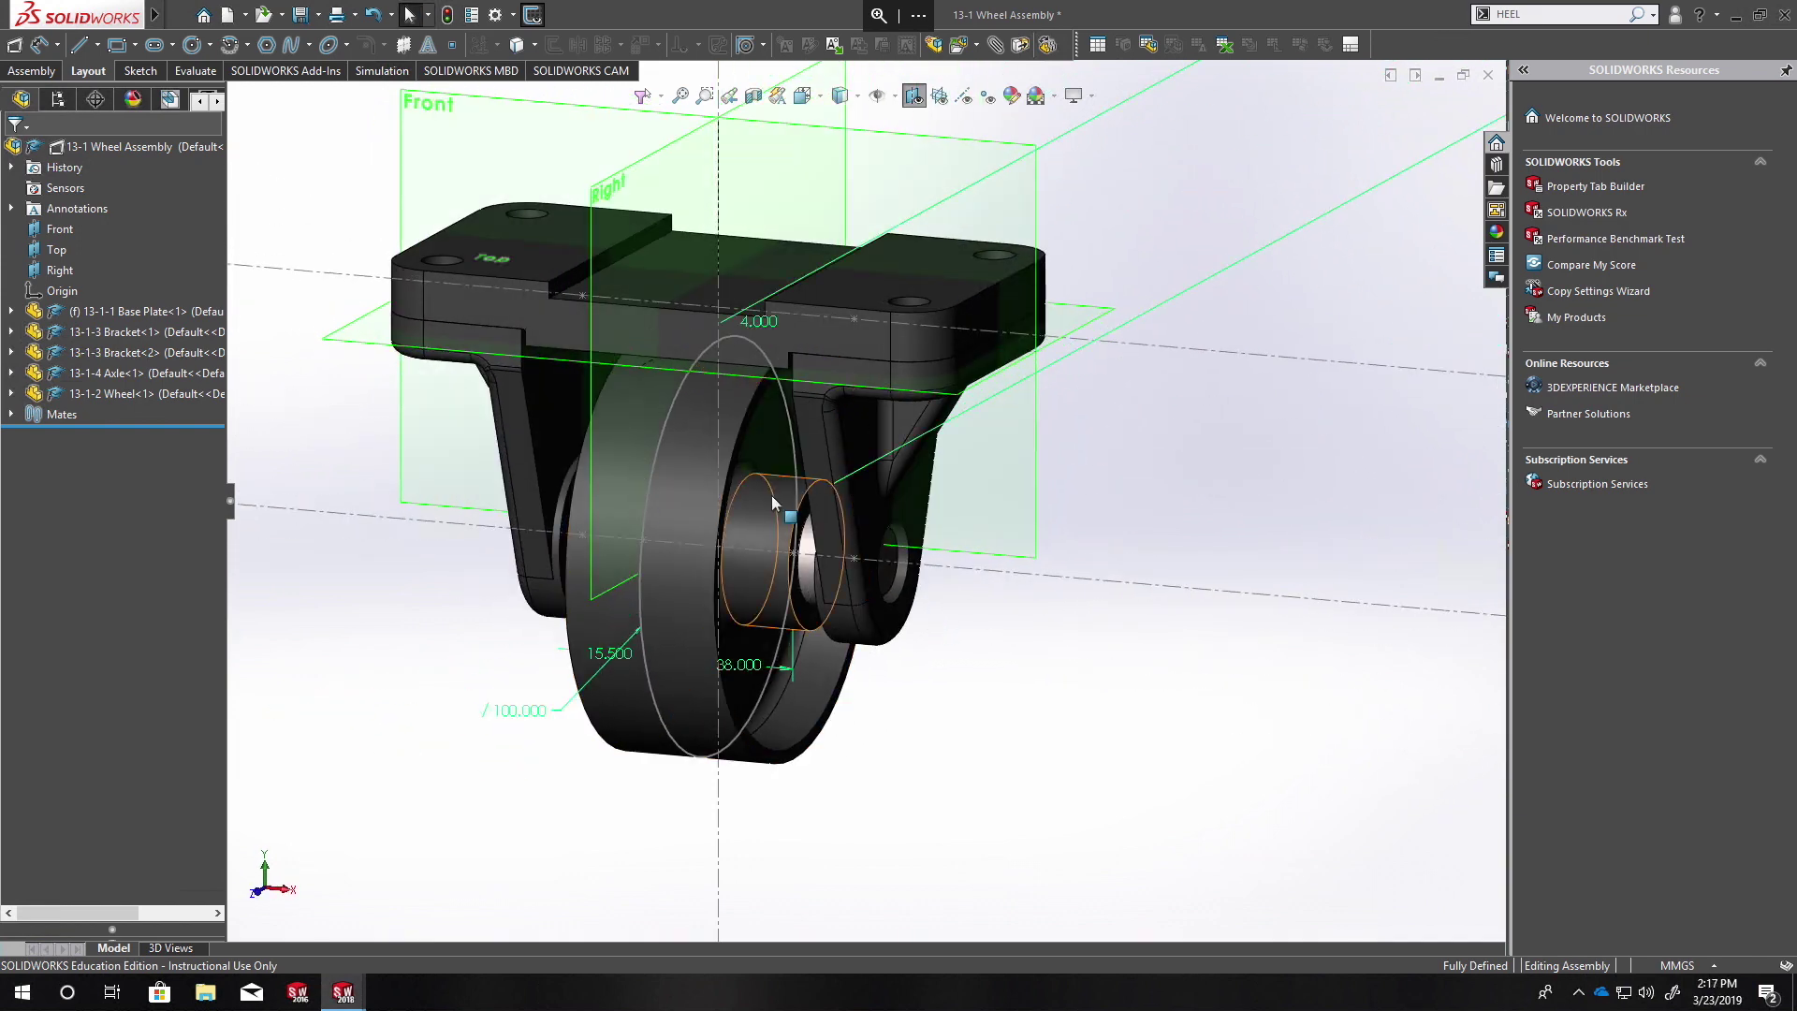
pyautogui.click(895, 97)
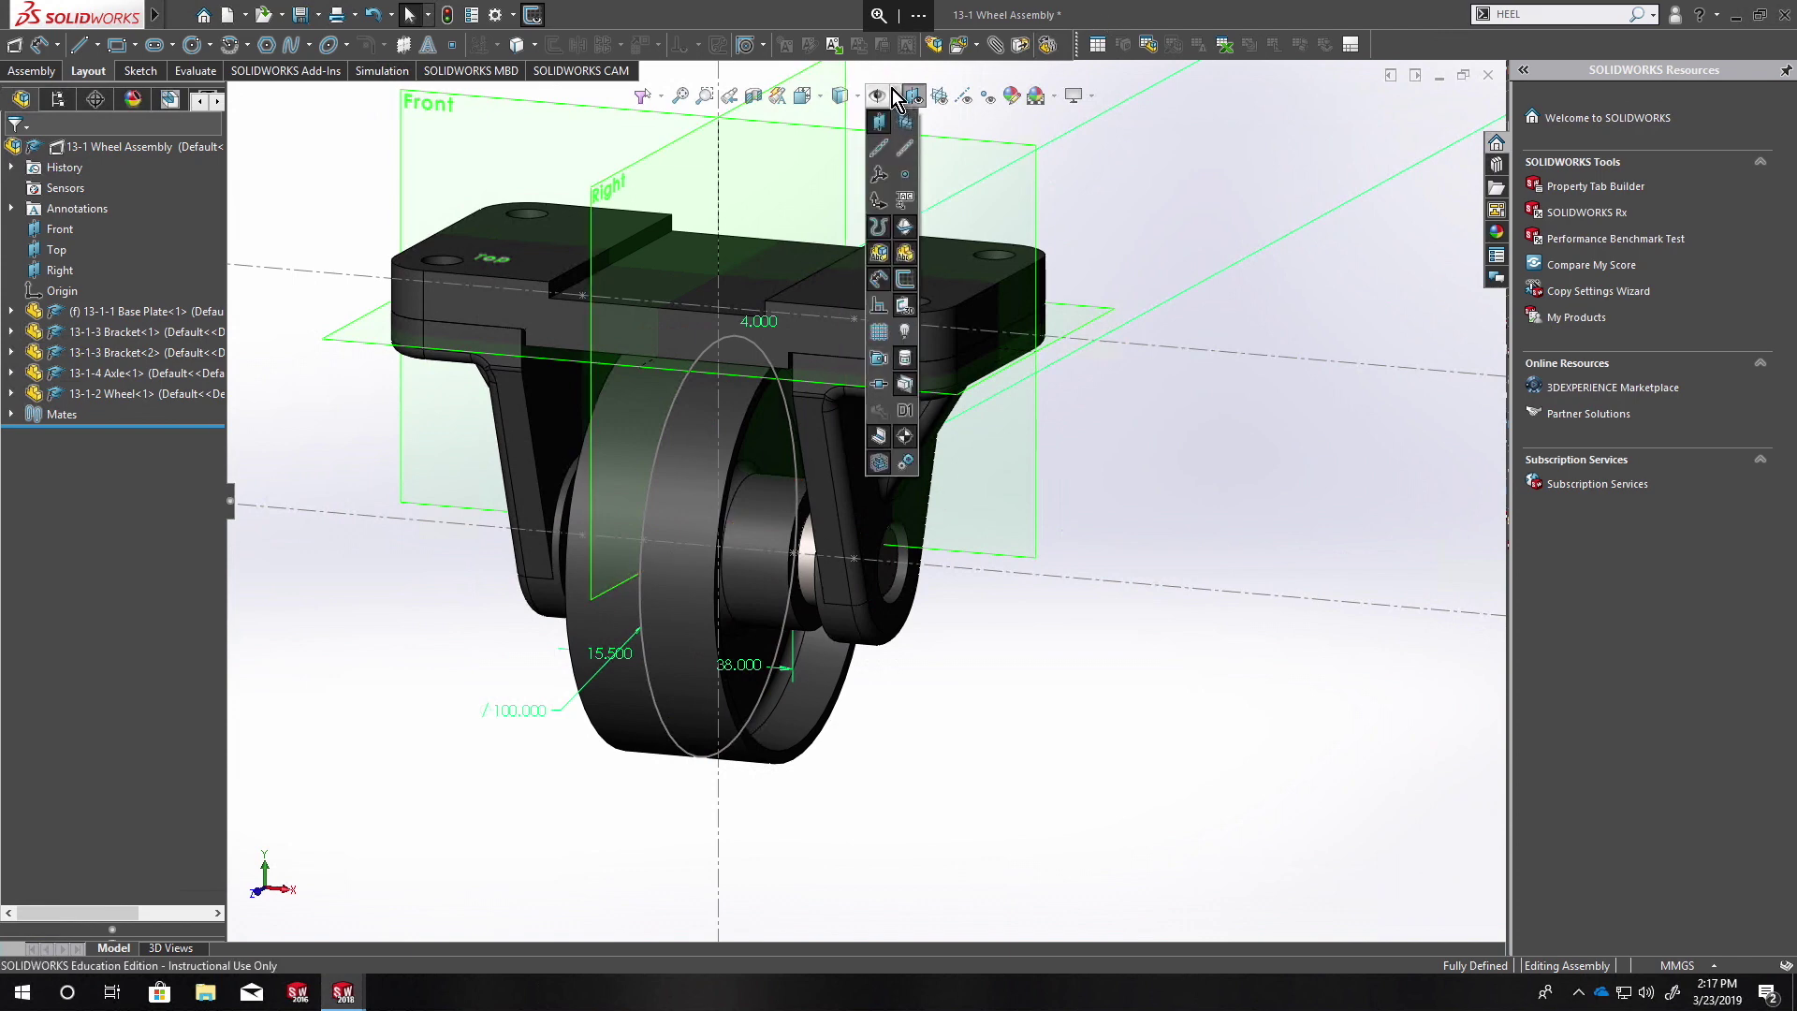
pyautogui.click(904, 410)
pyautogui.moveTo(575, 723); pyautogui.dragTo(866, 758, button='middle')
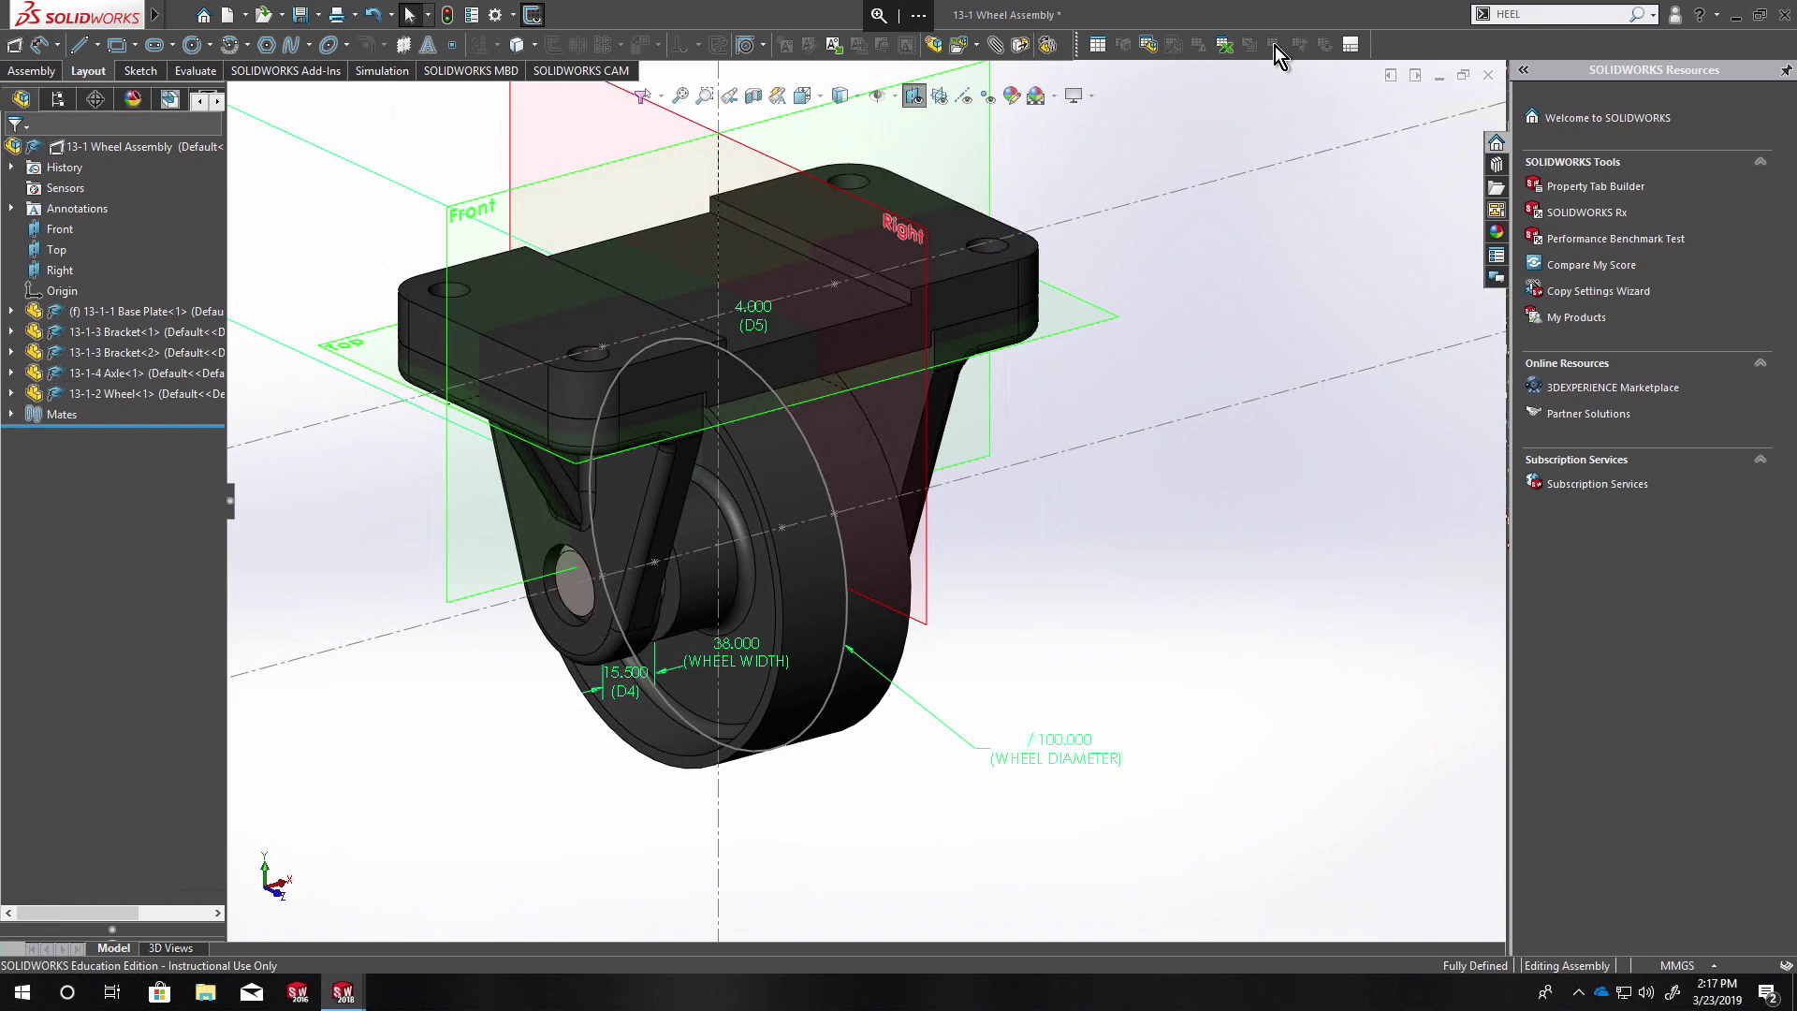
# Step: Insert an auto-created design table containing the WHEEL HEIGHT, WHEEL DIAMETER and WHEEL WIDTH layout dimensions
pyautogui.click(1226, 49)
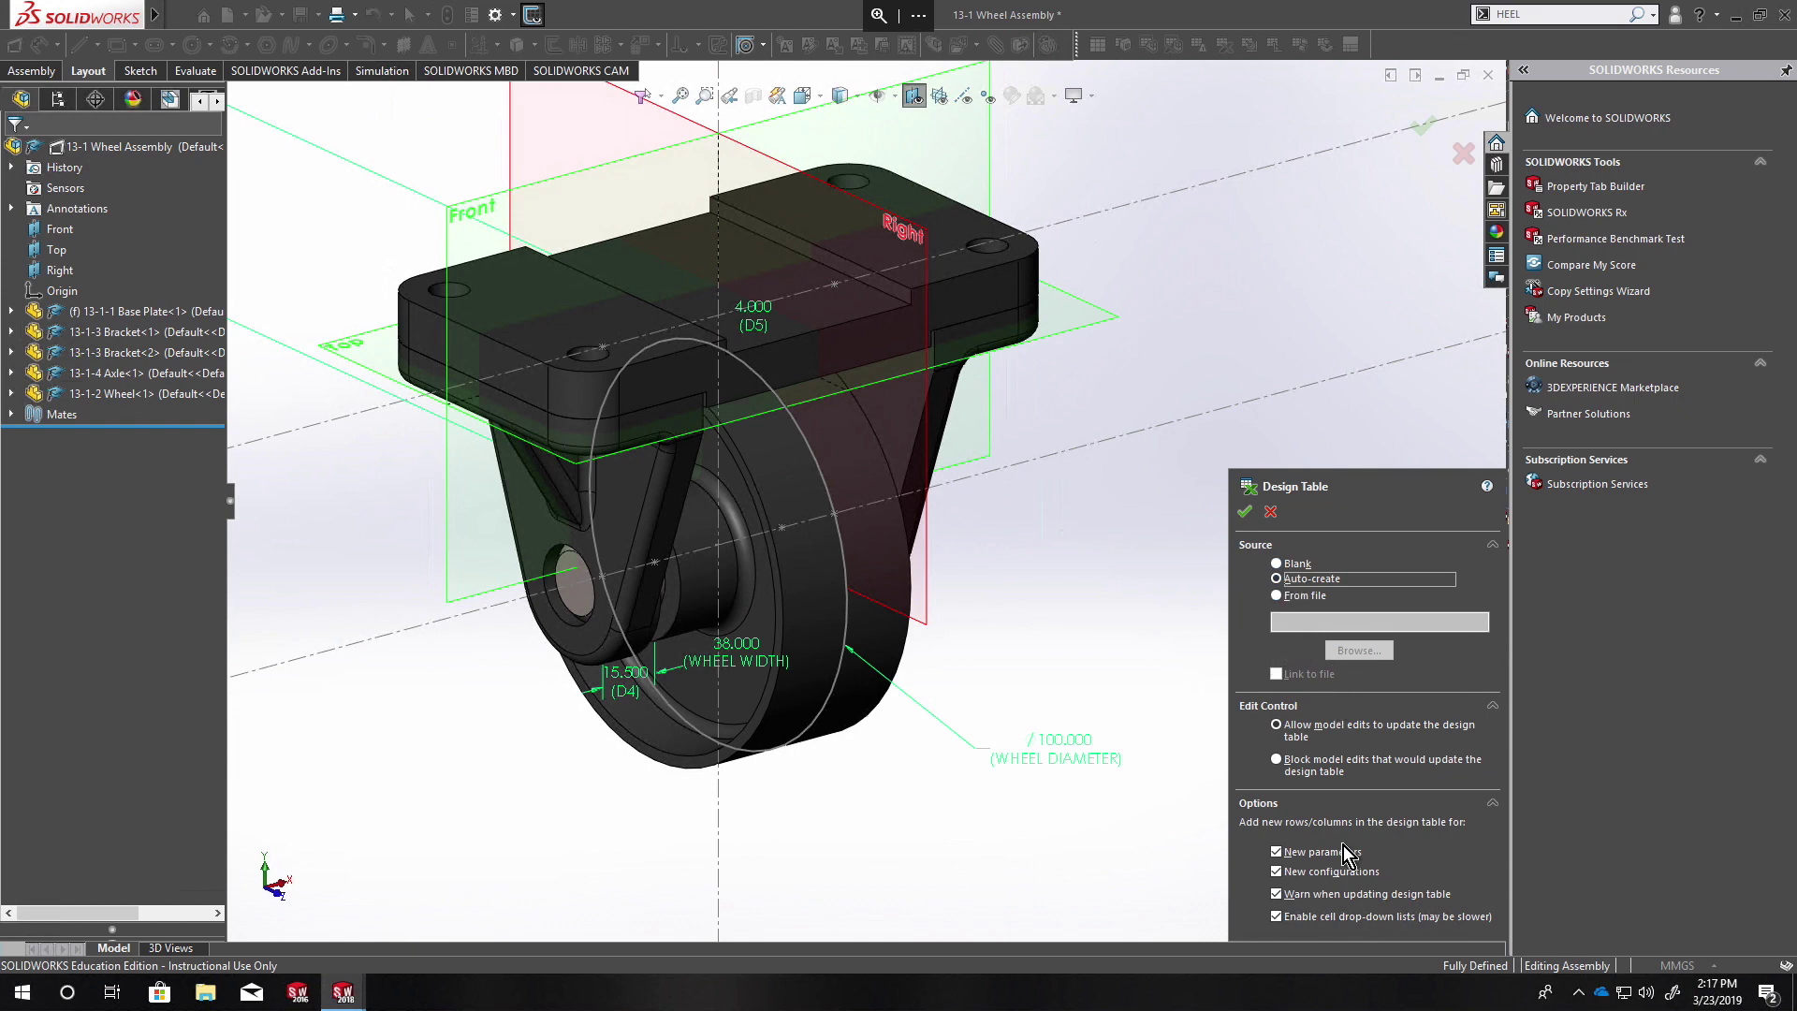
pyautogui.click(1245, 512)
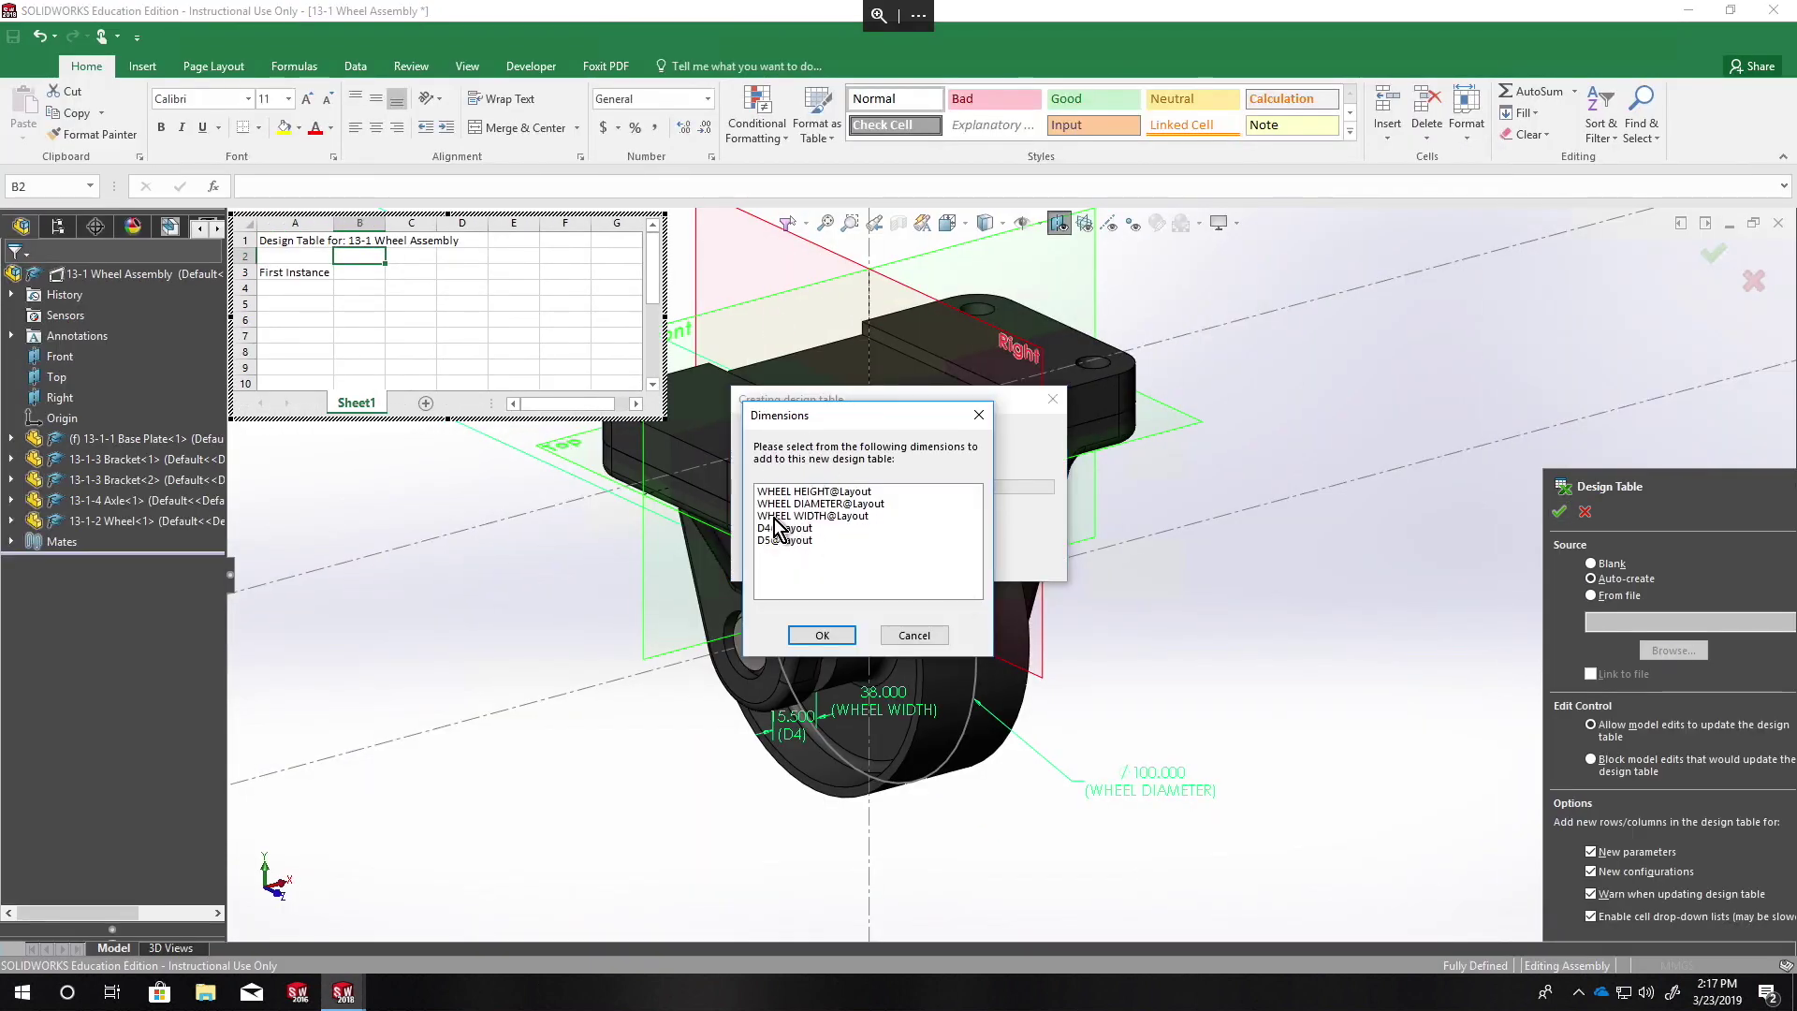
pyautogui.click(839, 517)
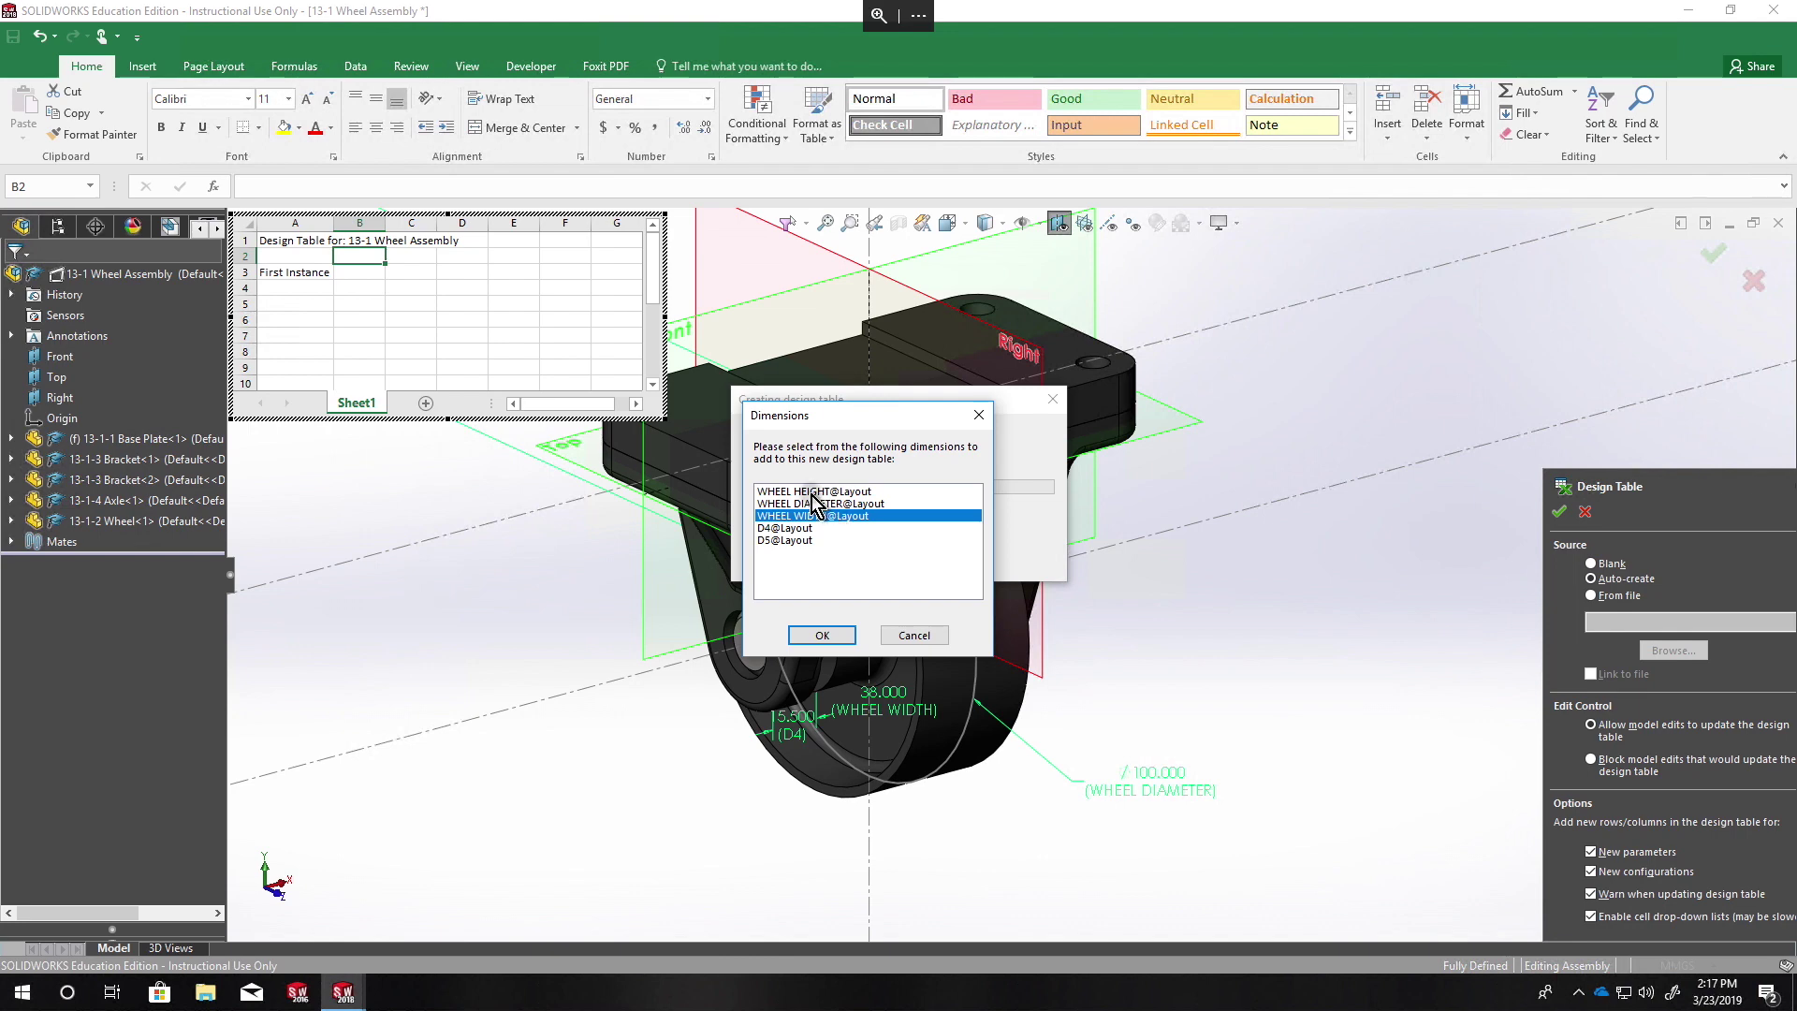
pyautogui.keyDown('shift'); pyautogui.click(814, 492); pyautogui.keyUp('shift')
pyautogui.click(815, 639)
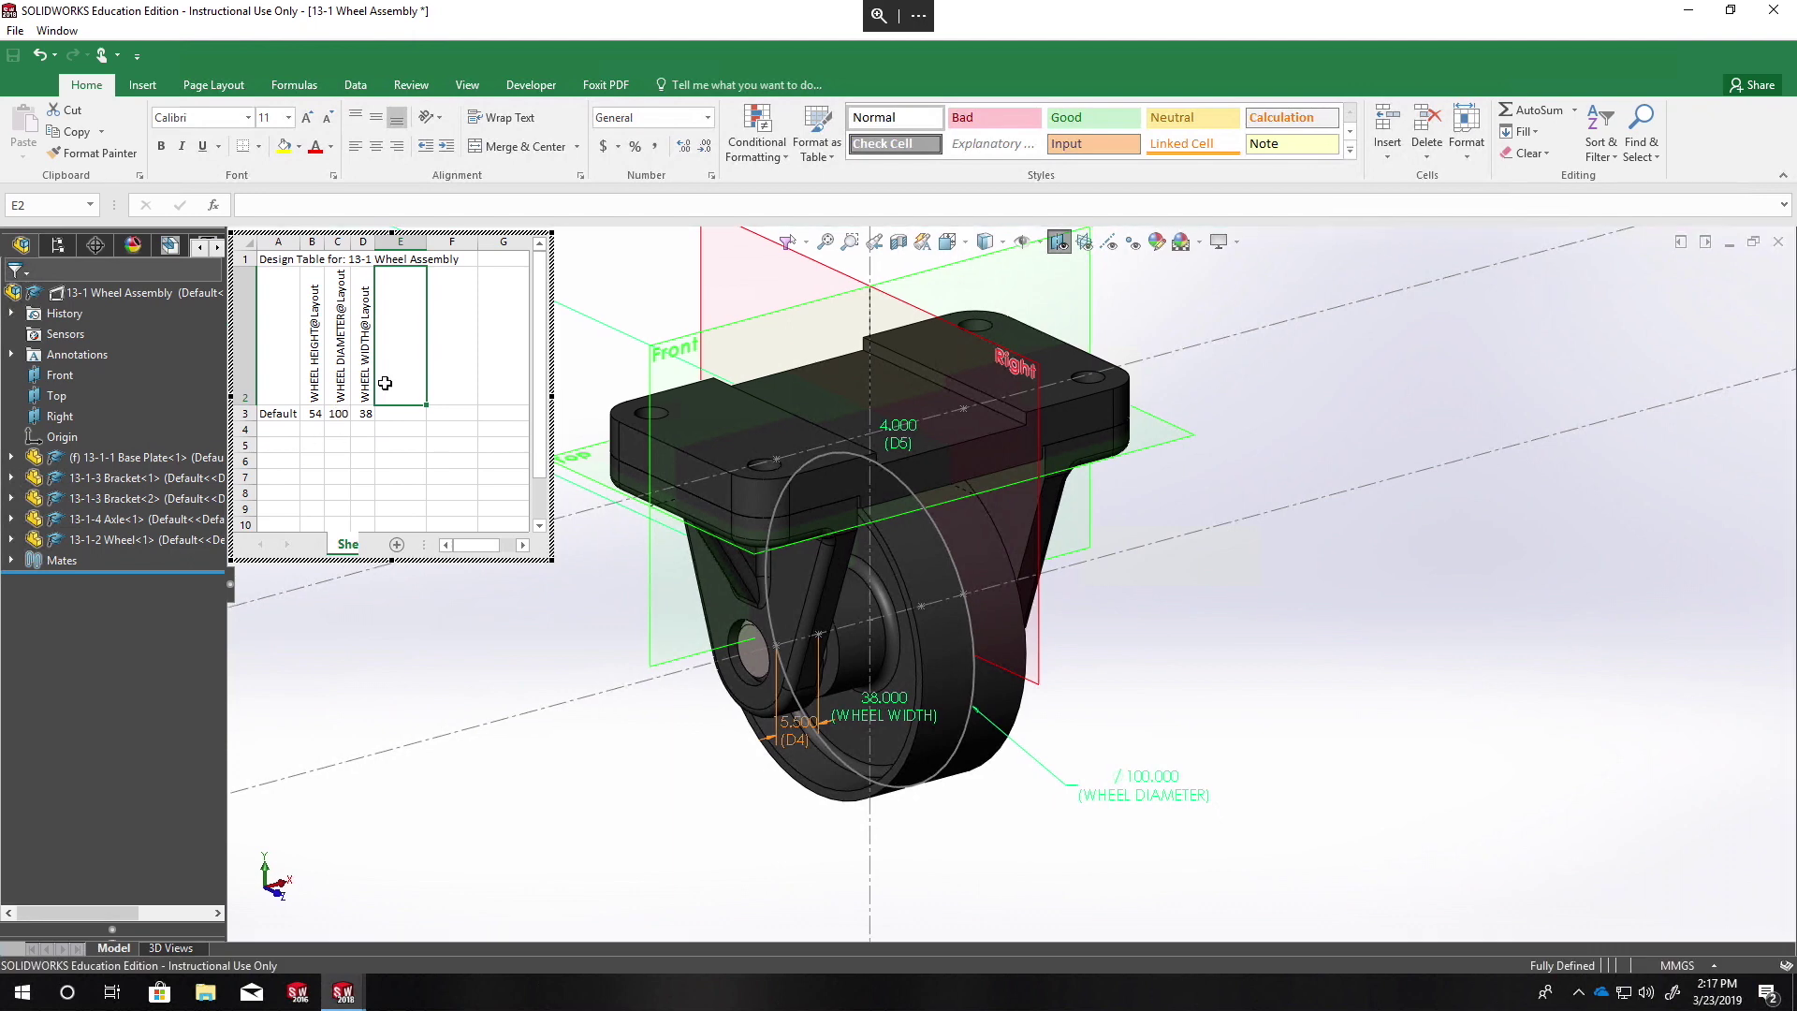
# Step: In the design table's Default row, set WHEEL DIAMETER to 120 and WHEEL WIDTH to 90, and apply the table to the assembly
pyautogui.click(315, 414)
pyautogui.click(333, 413)
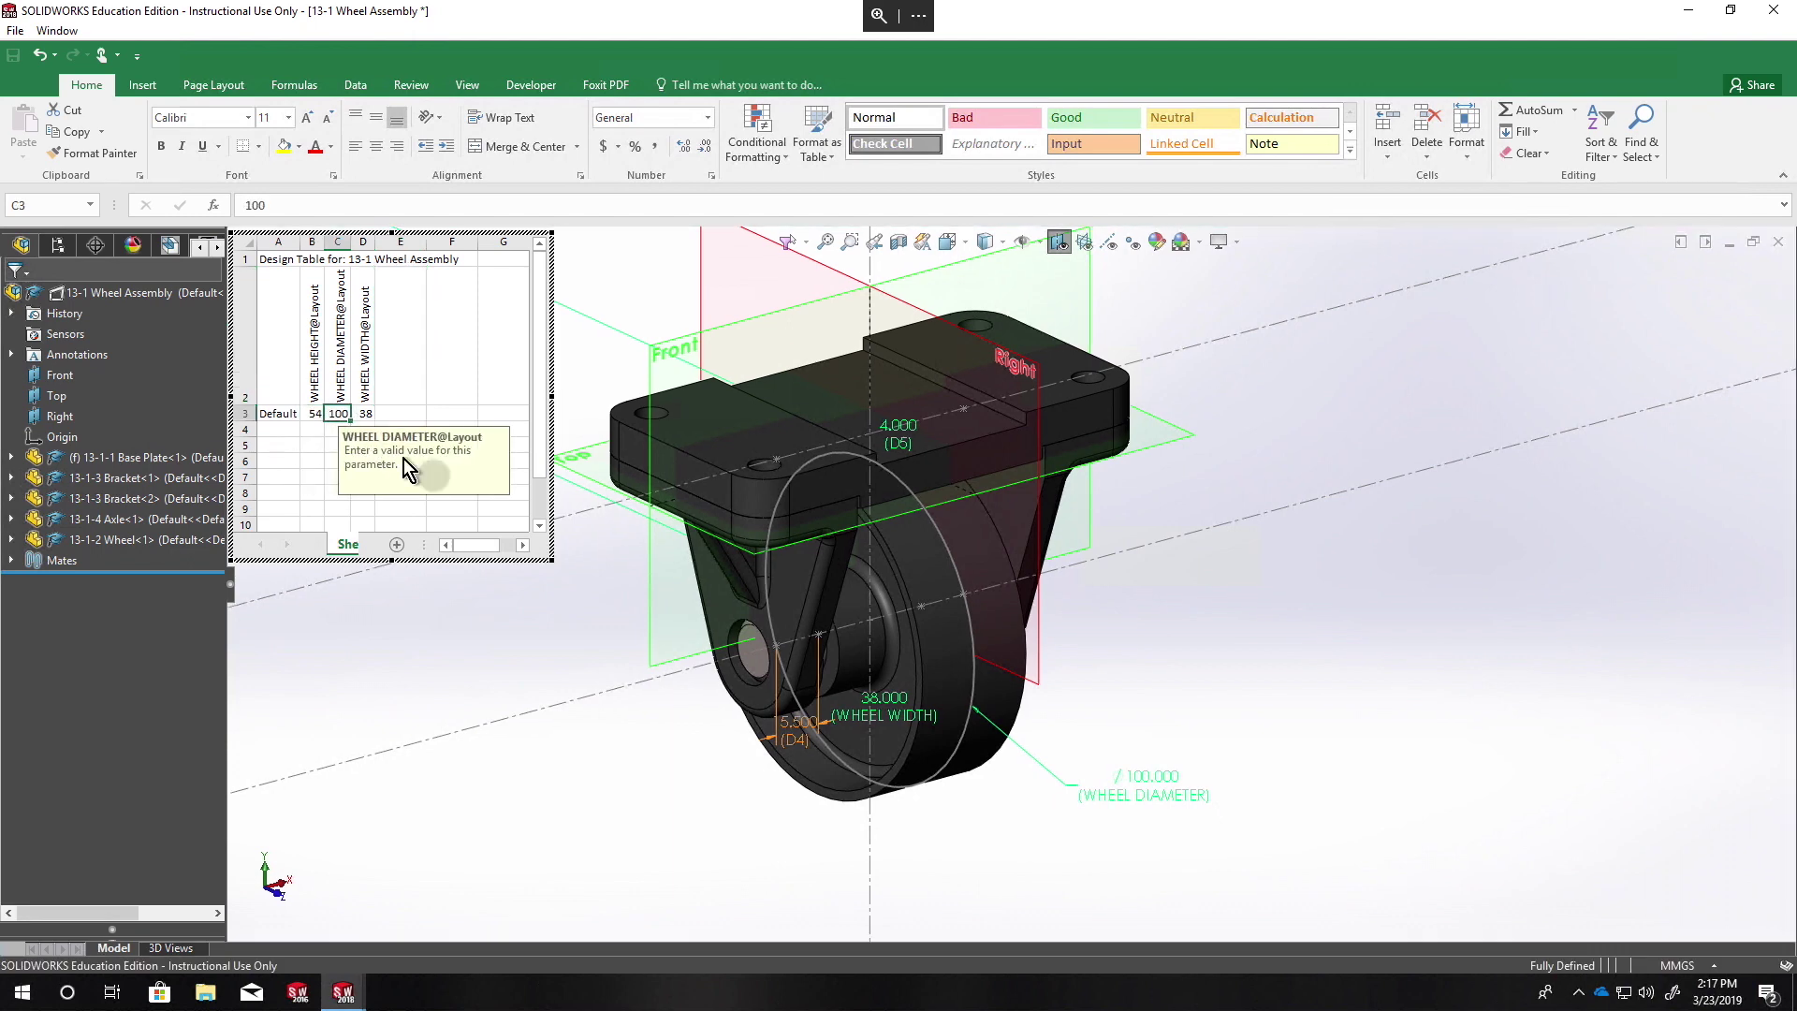
pyautogui.write('12')
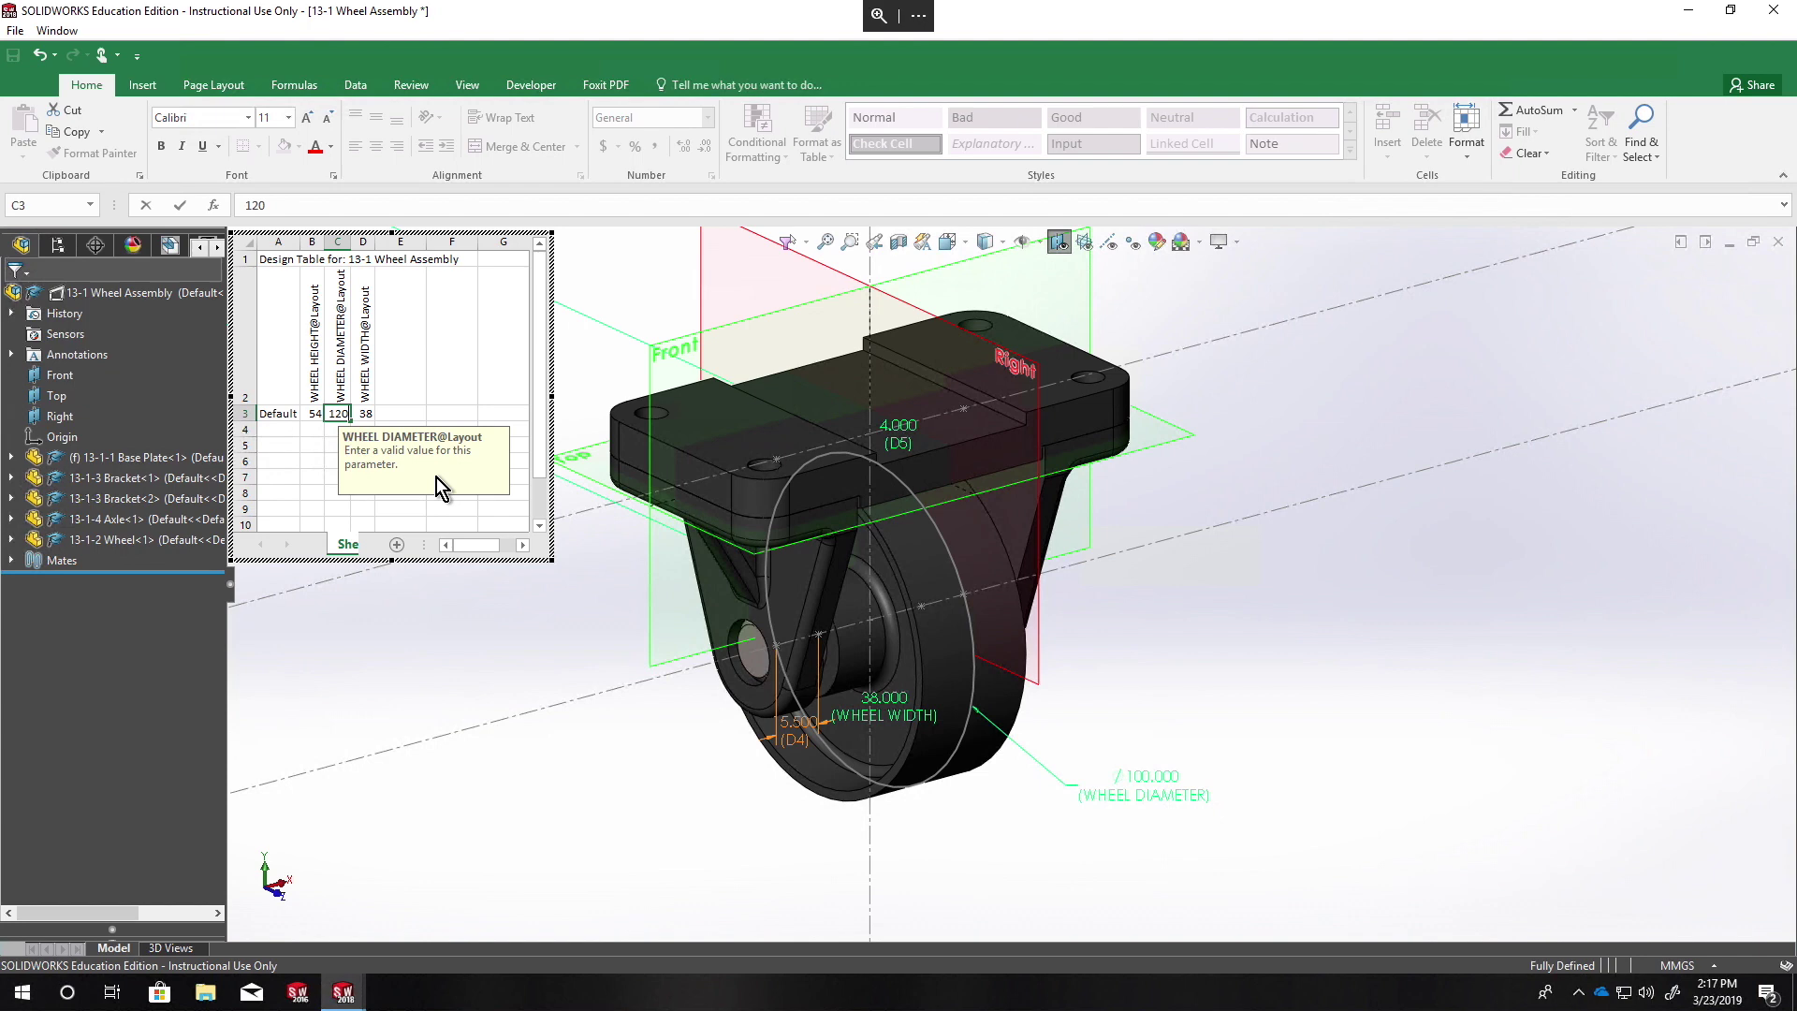
pyautogui.click(371, 416)
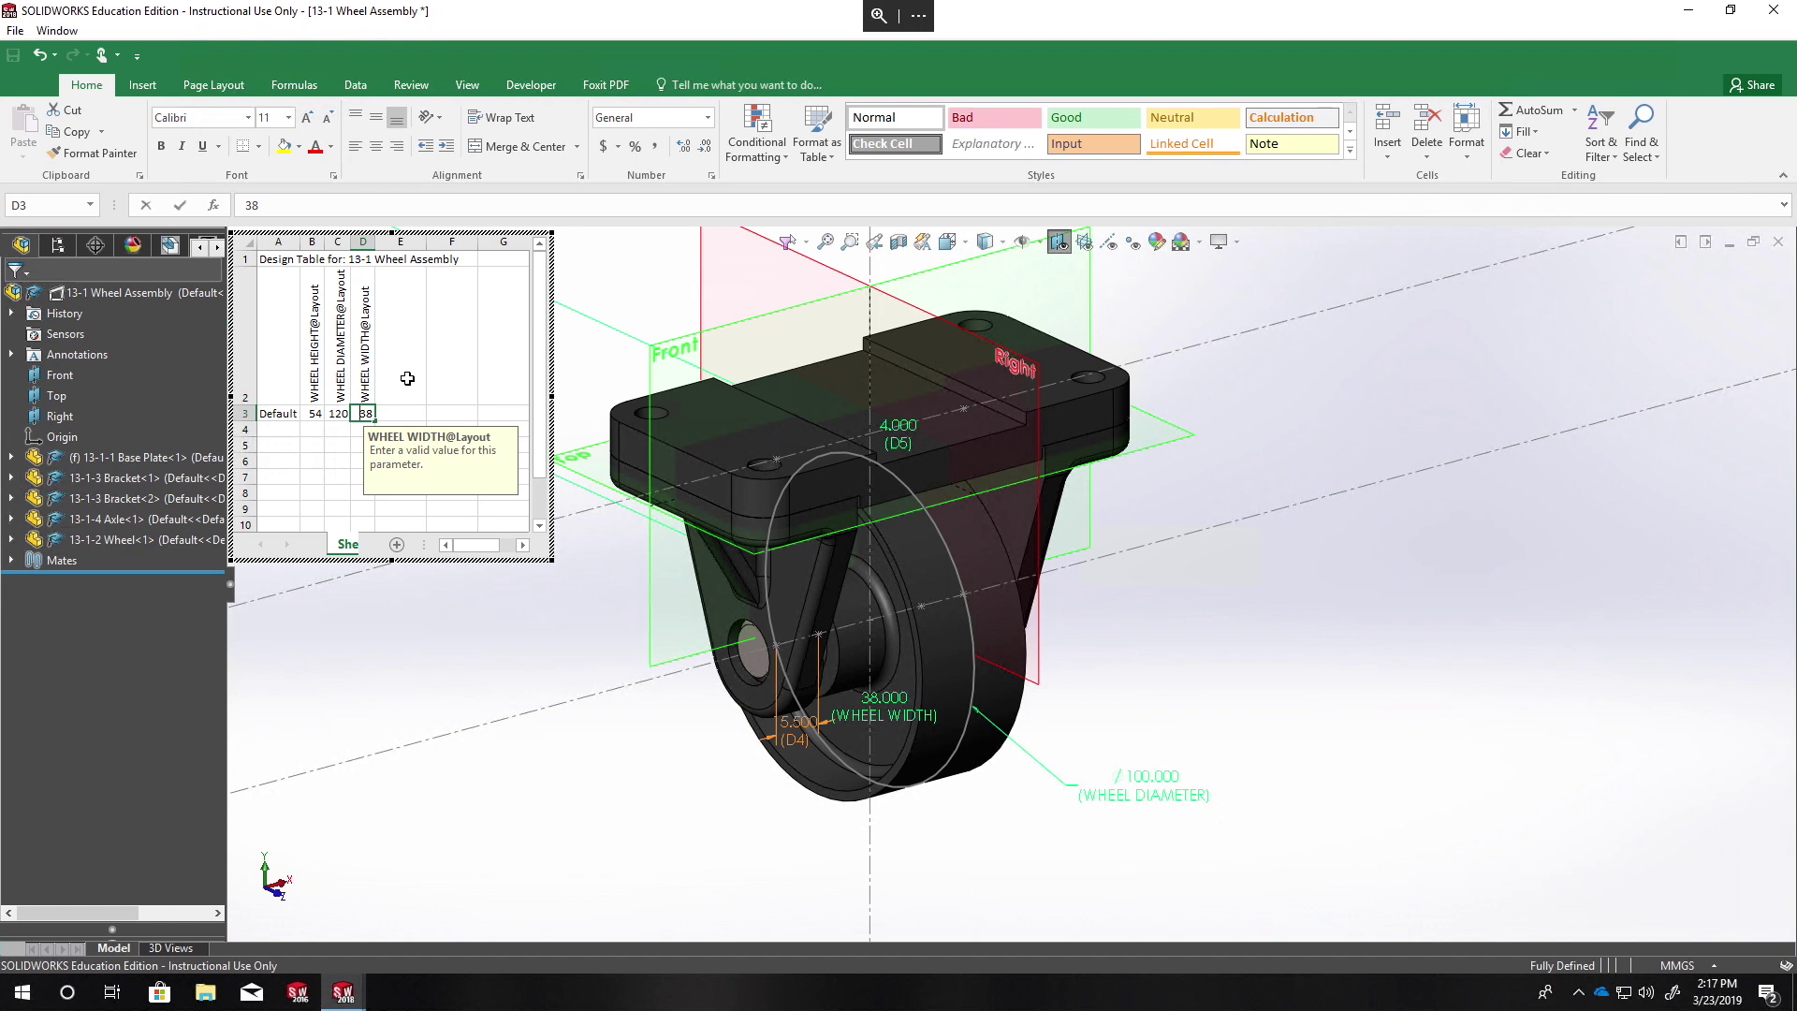
pyautogui.write('90')
pyautogui.press('Return')
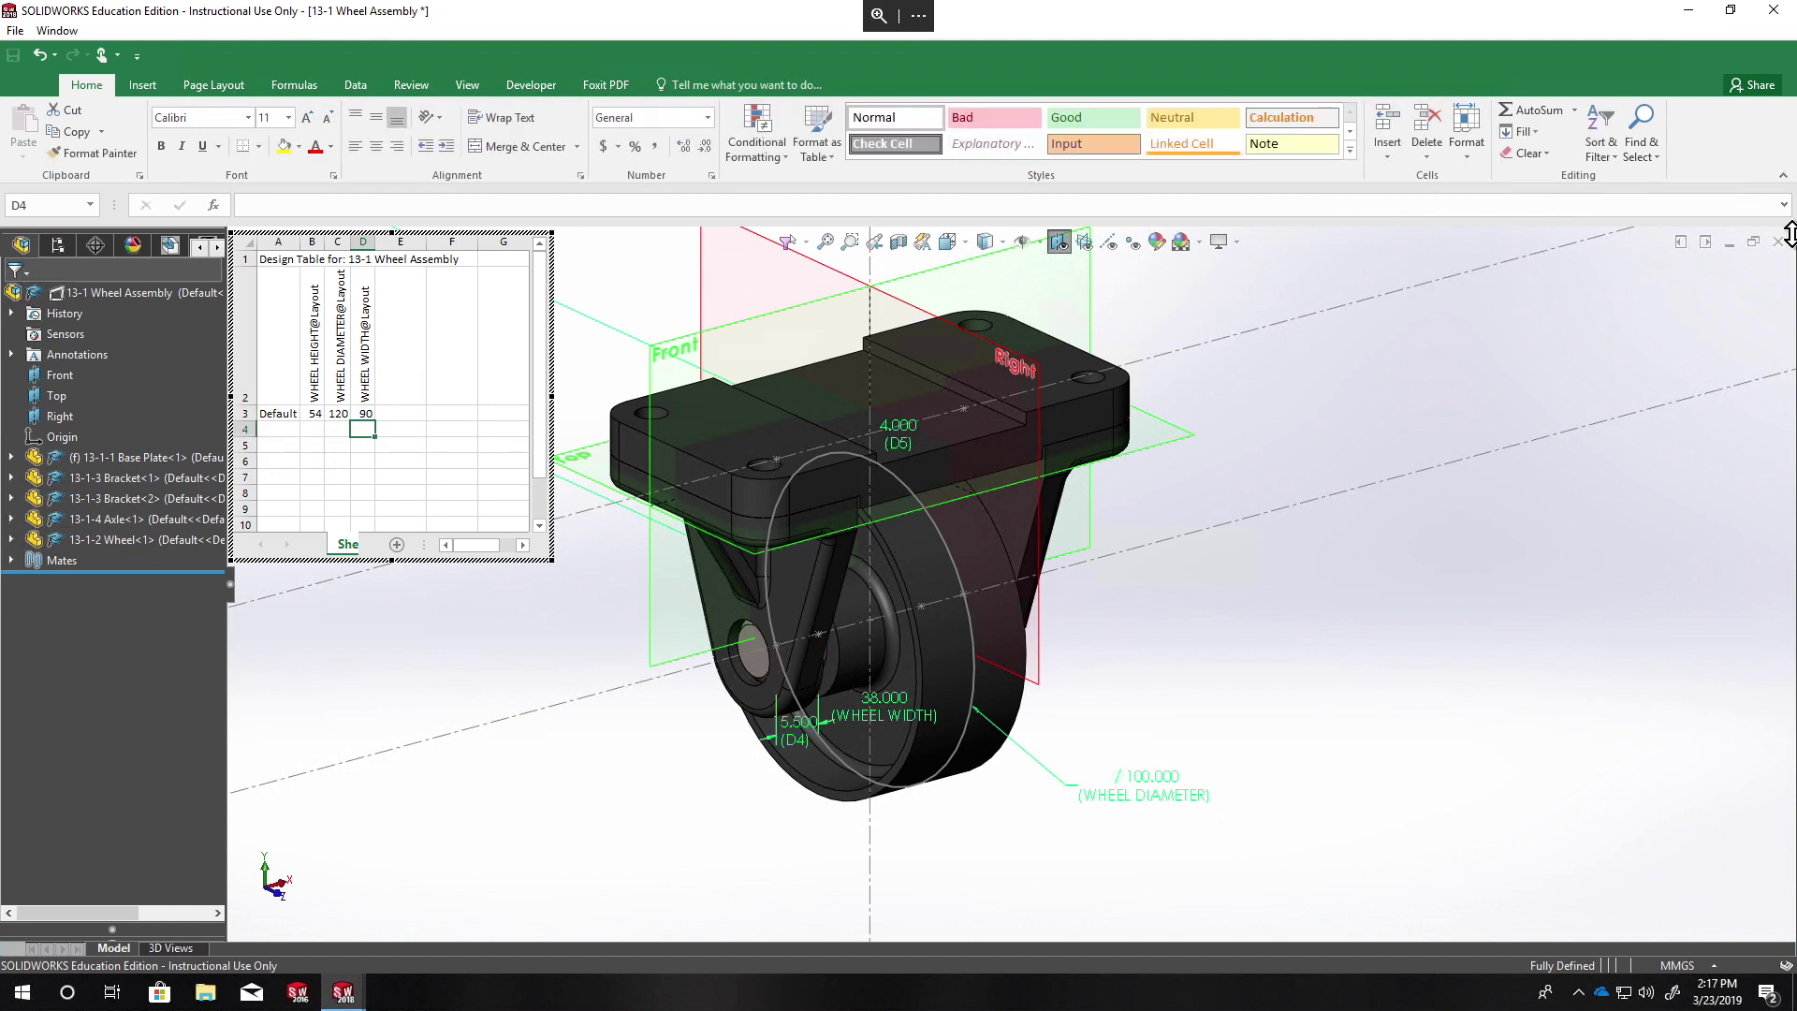
pyautogui.click(1319, 417)
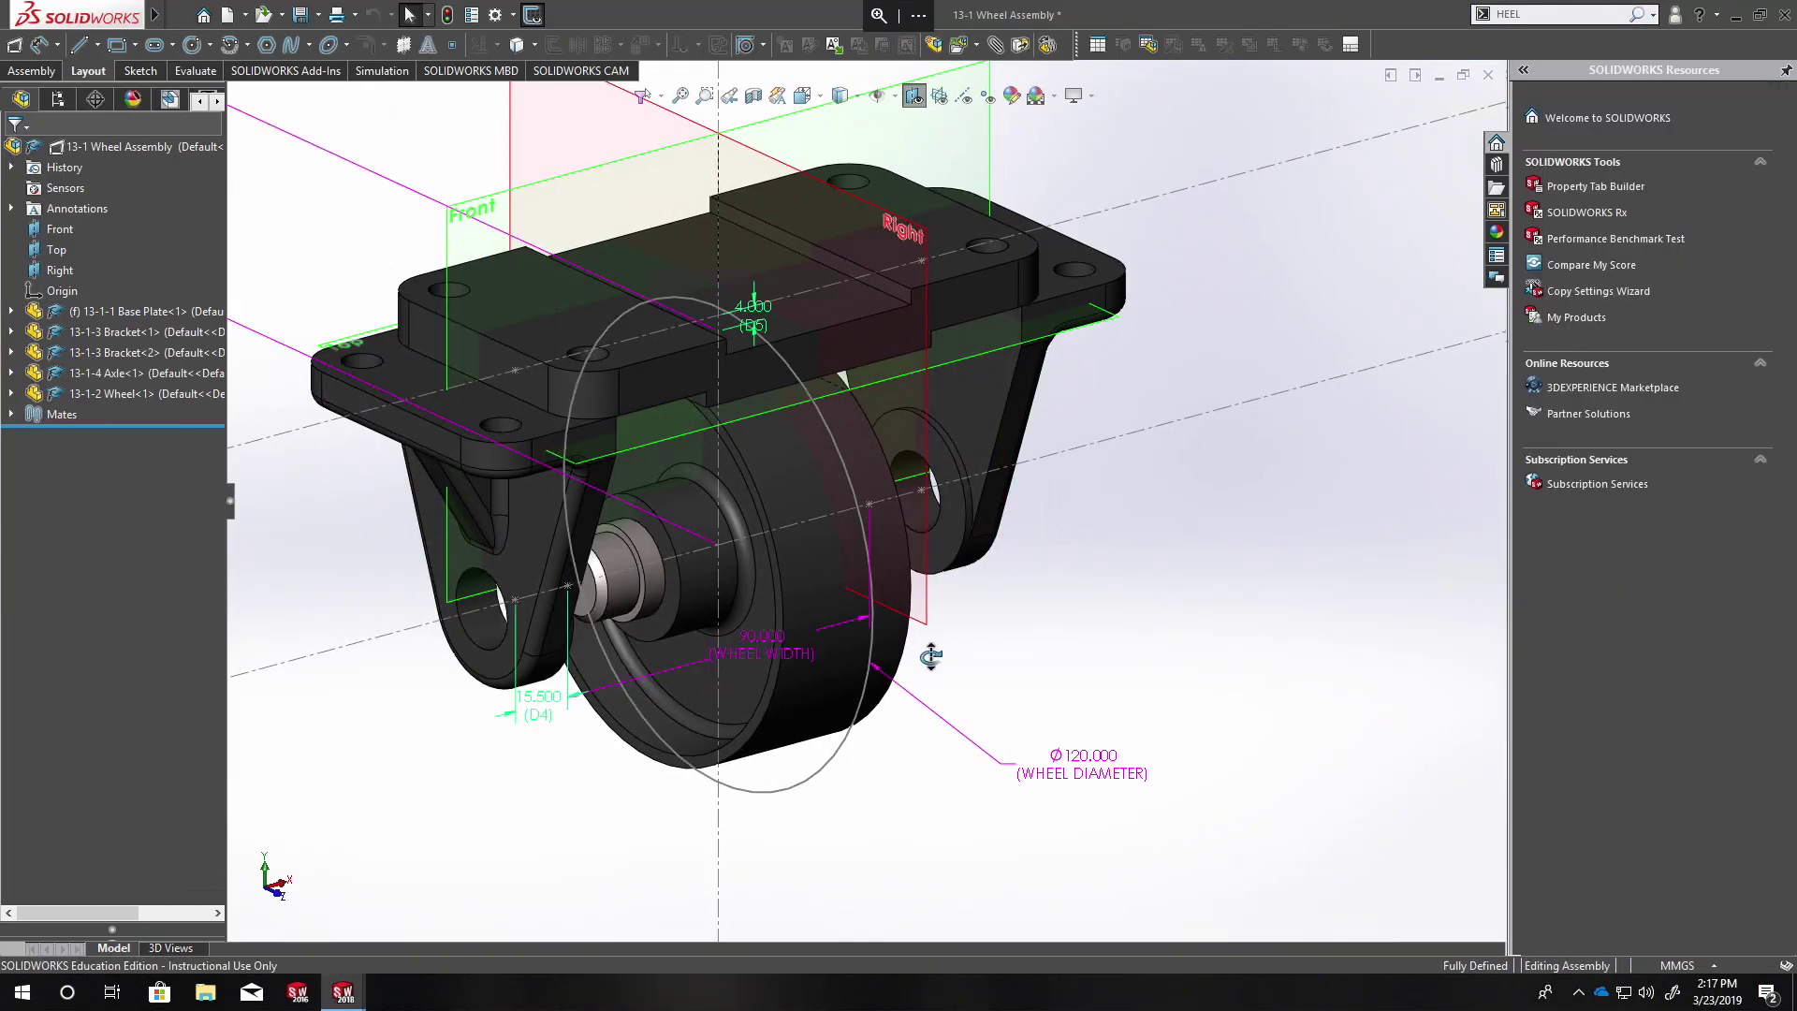
# Step: Reopen the assembly's design table for editing from its configurations without adding further parameters
pyautogui.moveTo(832, 640); pyautogui.dragTo(1001, 683, button='middle')
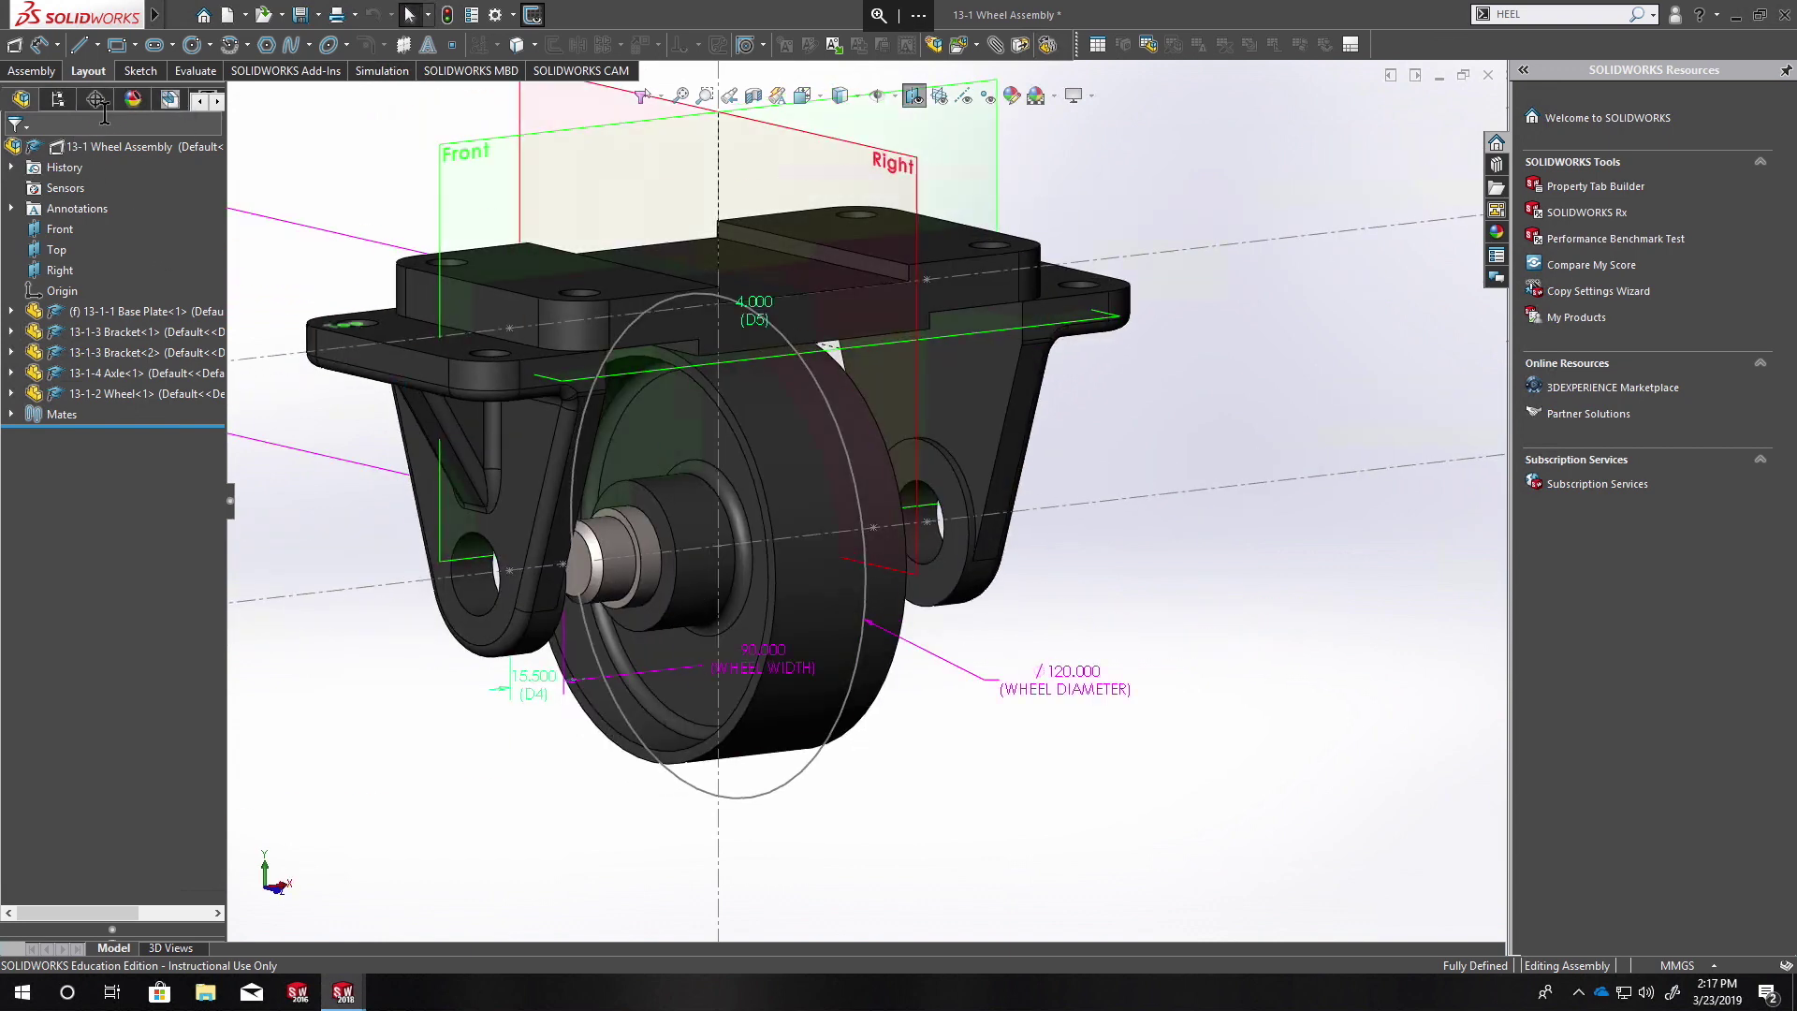
pyautogui.click(219, 101)
pyautogui.click(13, 101)
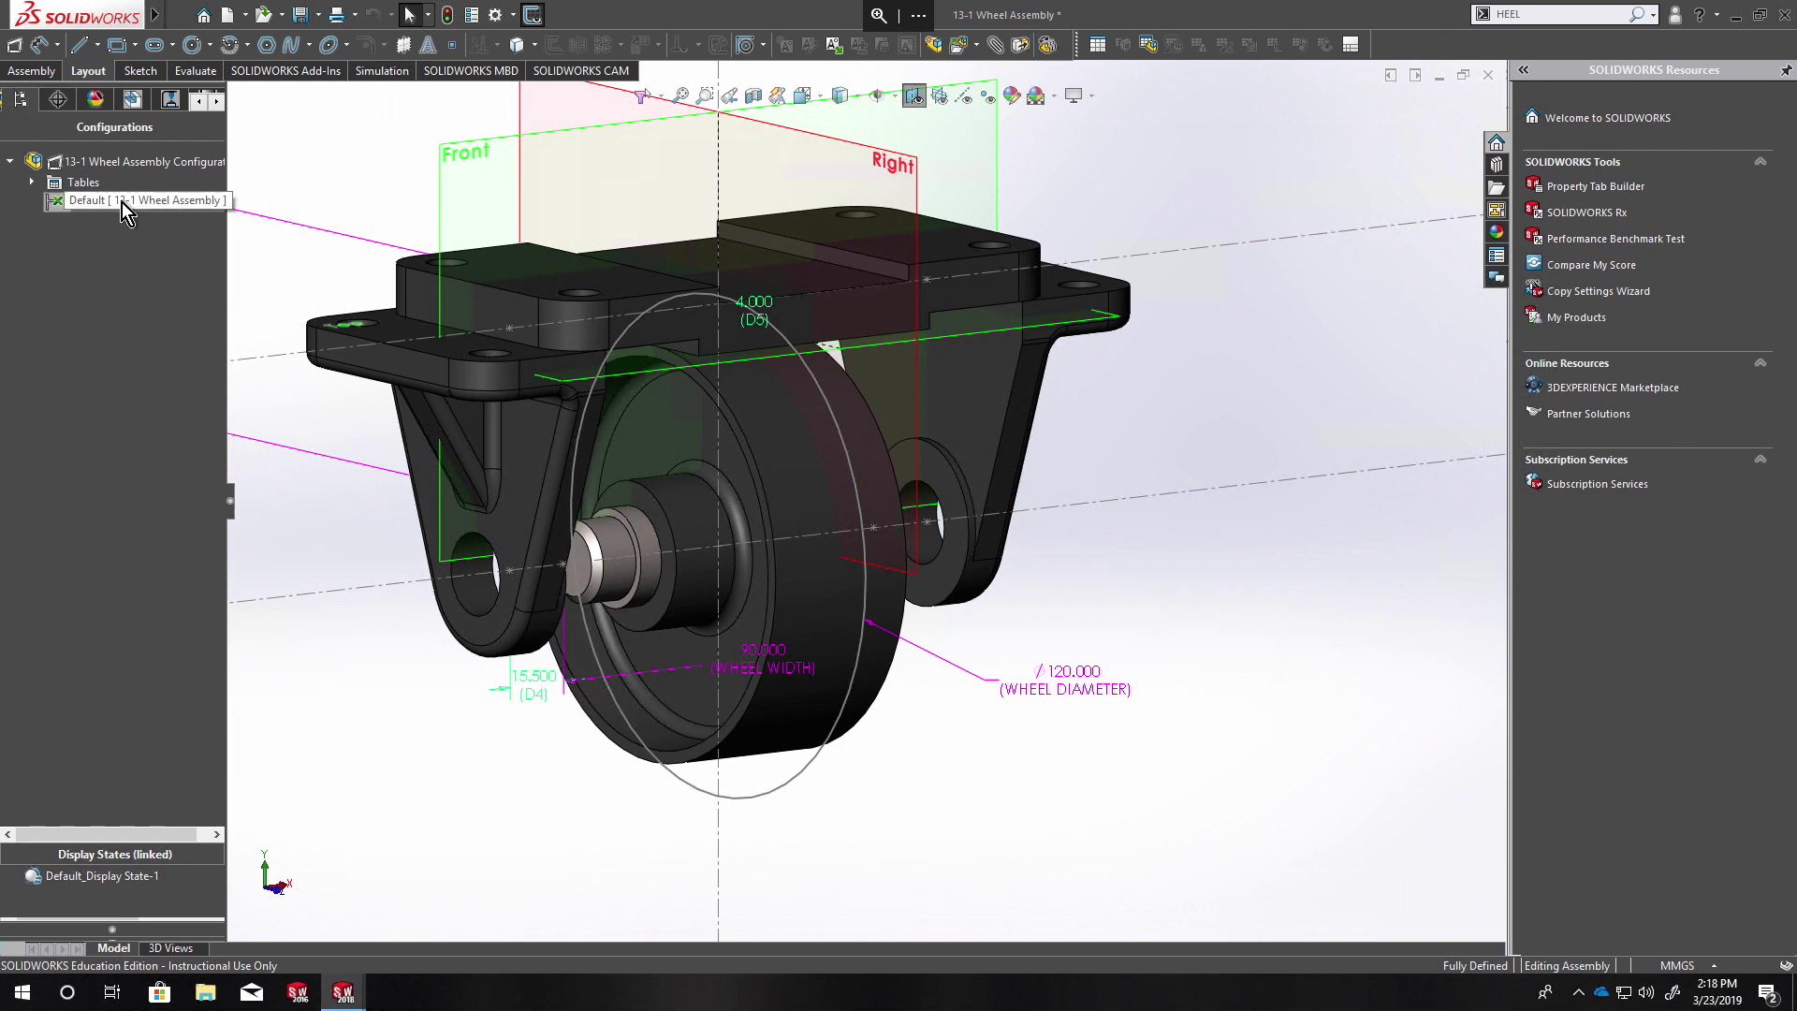
pyautogui.click(33, 182)
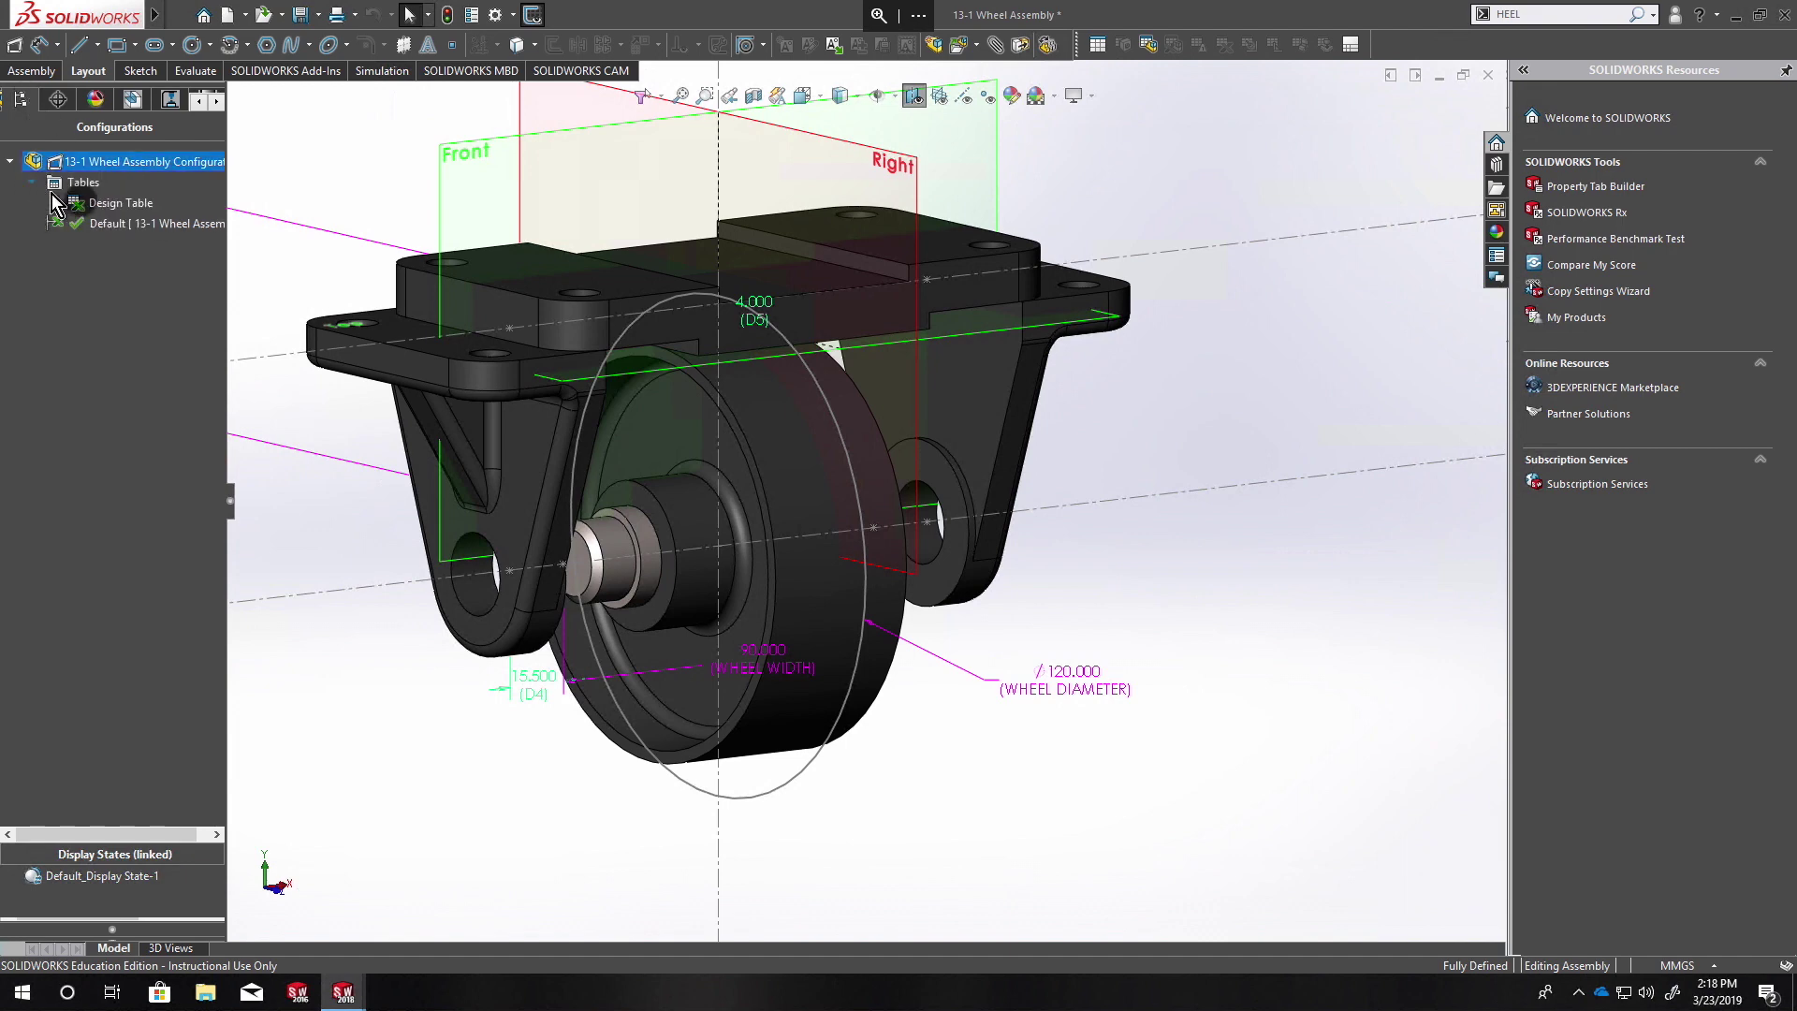
pyautogui.rightClick(102, 204)
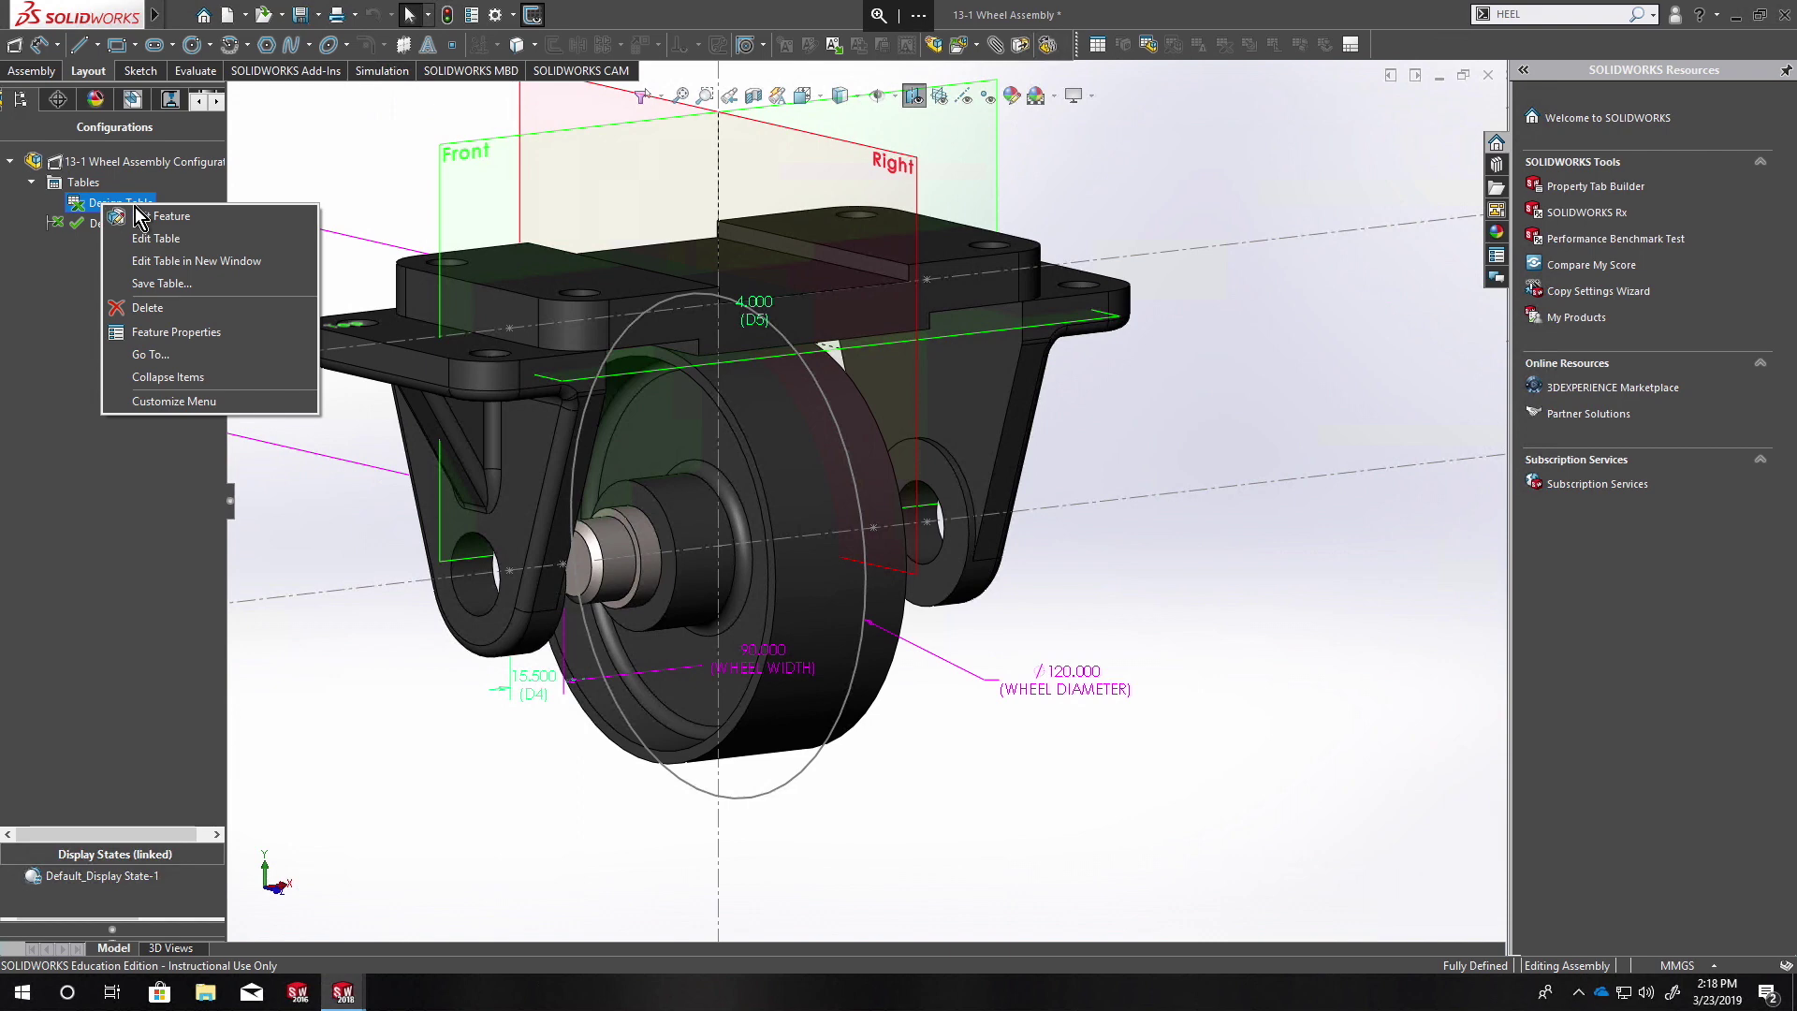
pyautogui.click(182, 240)
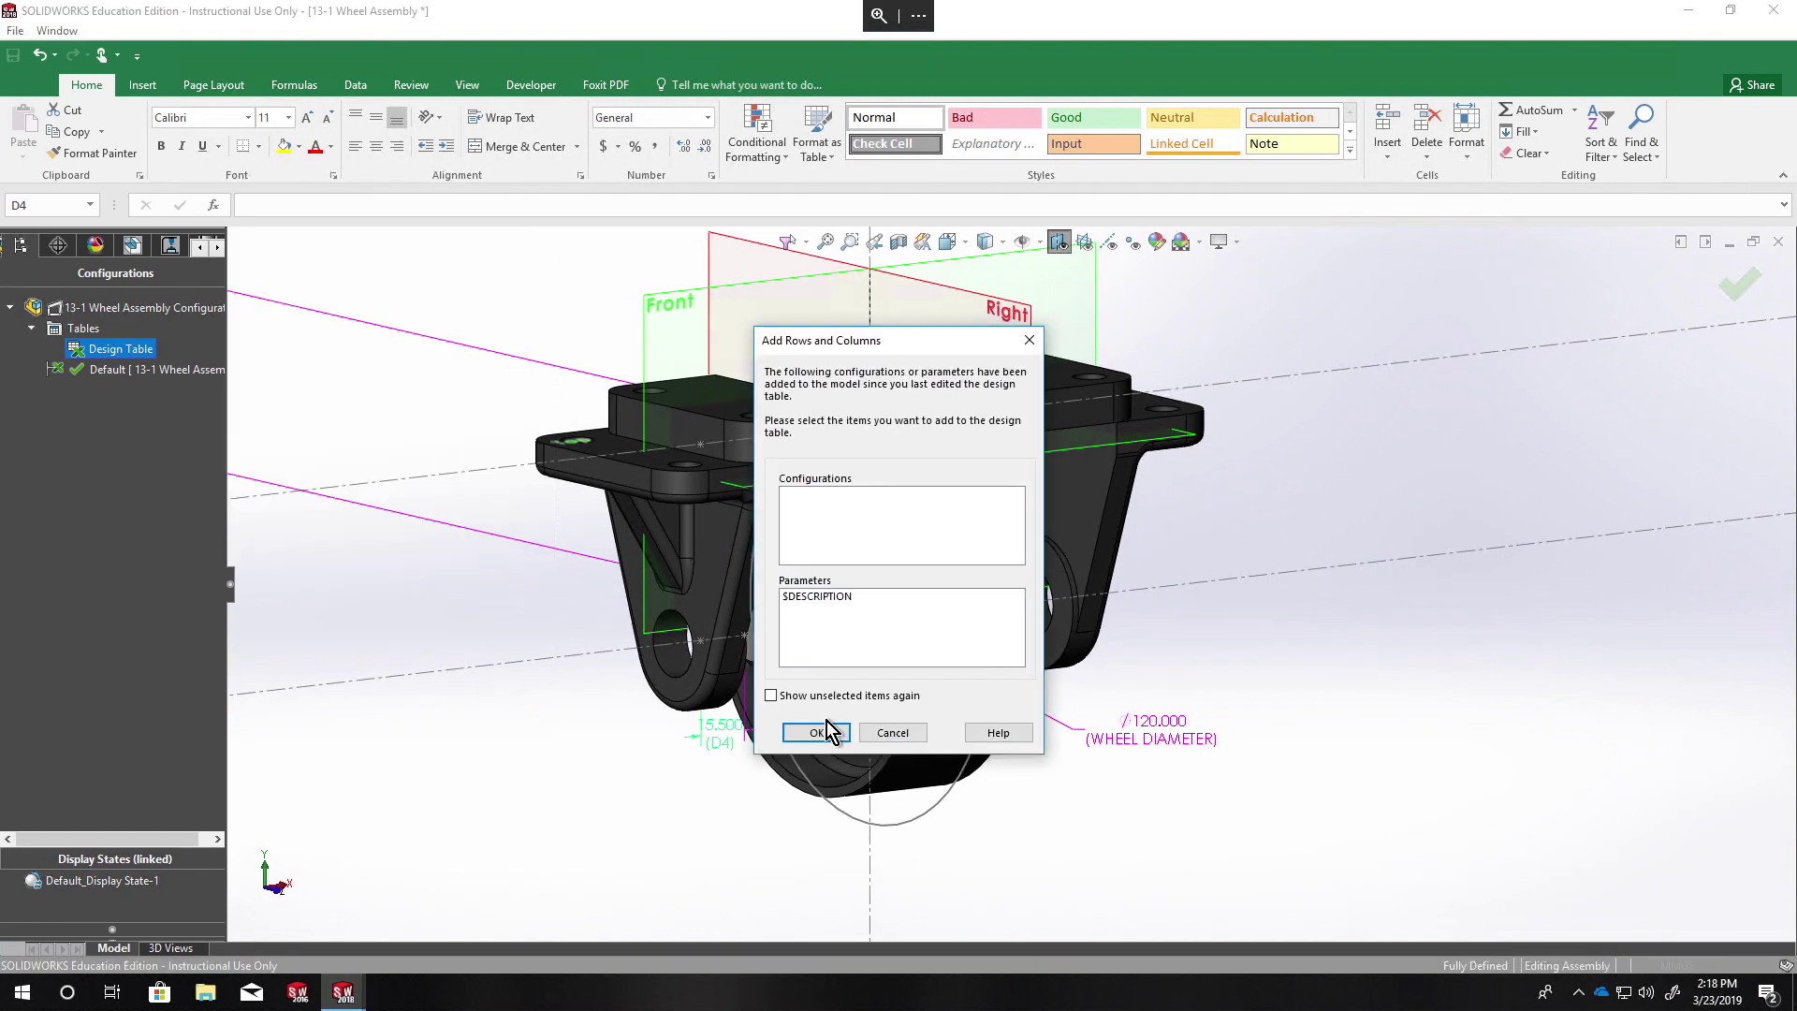
pyautogui.click(817, 733)
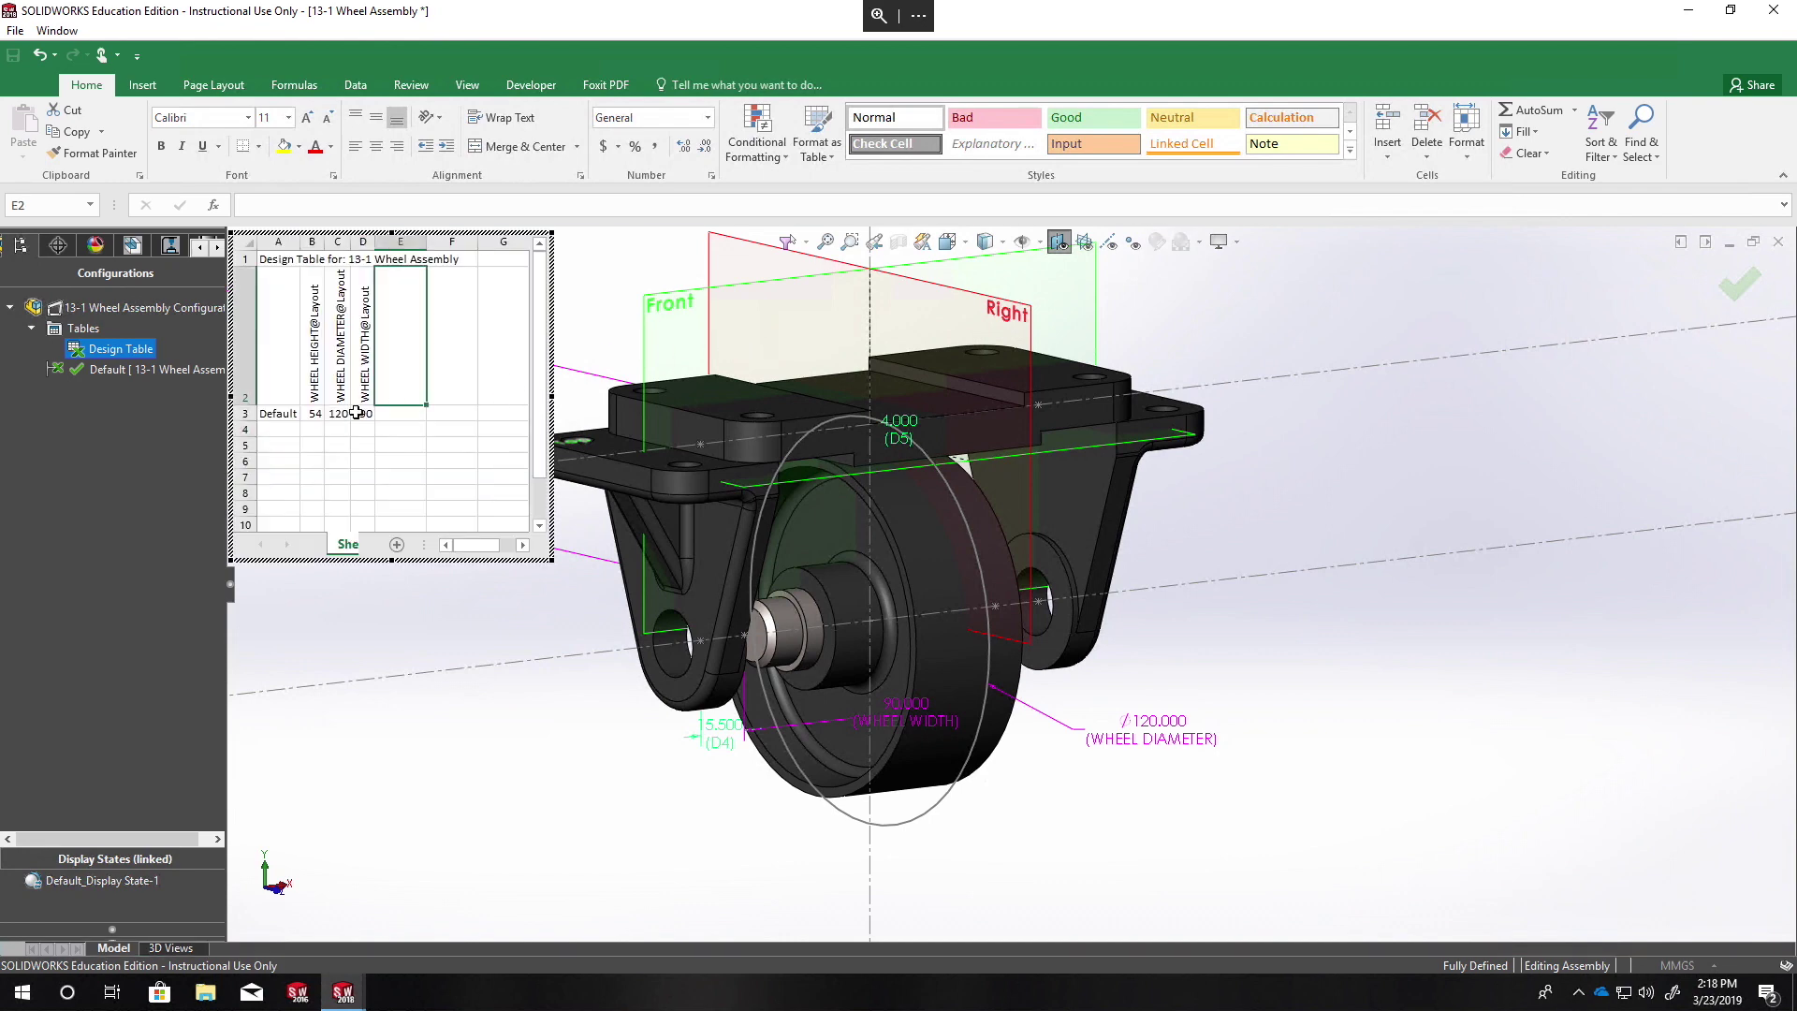
# Step: Set WHEEL DIAMETER to 100 and WHEEL WIDTH to 54 in the Default row, apply the table and inspect the updated assembly
pyautogui.click(339, 414)
pyautogui.write('100')
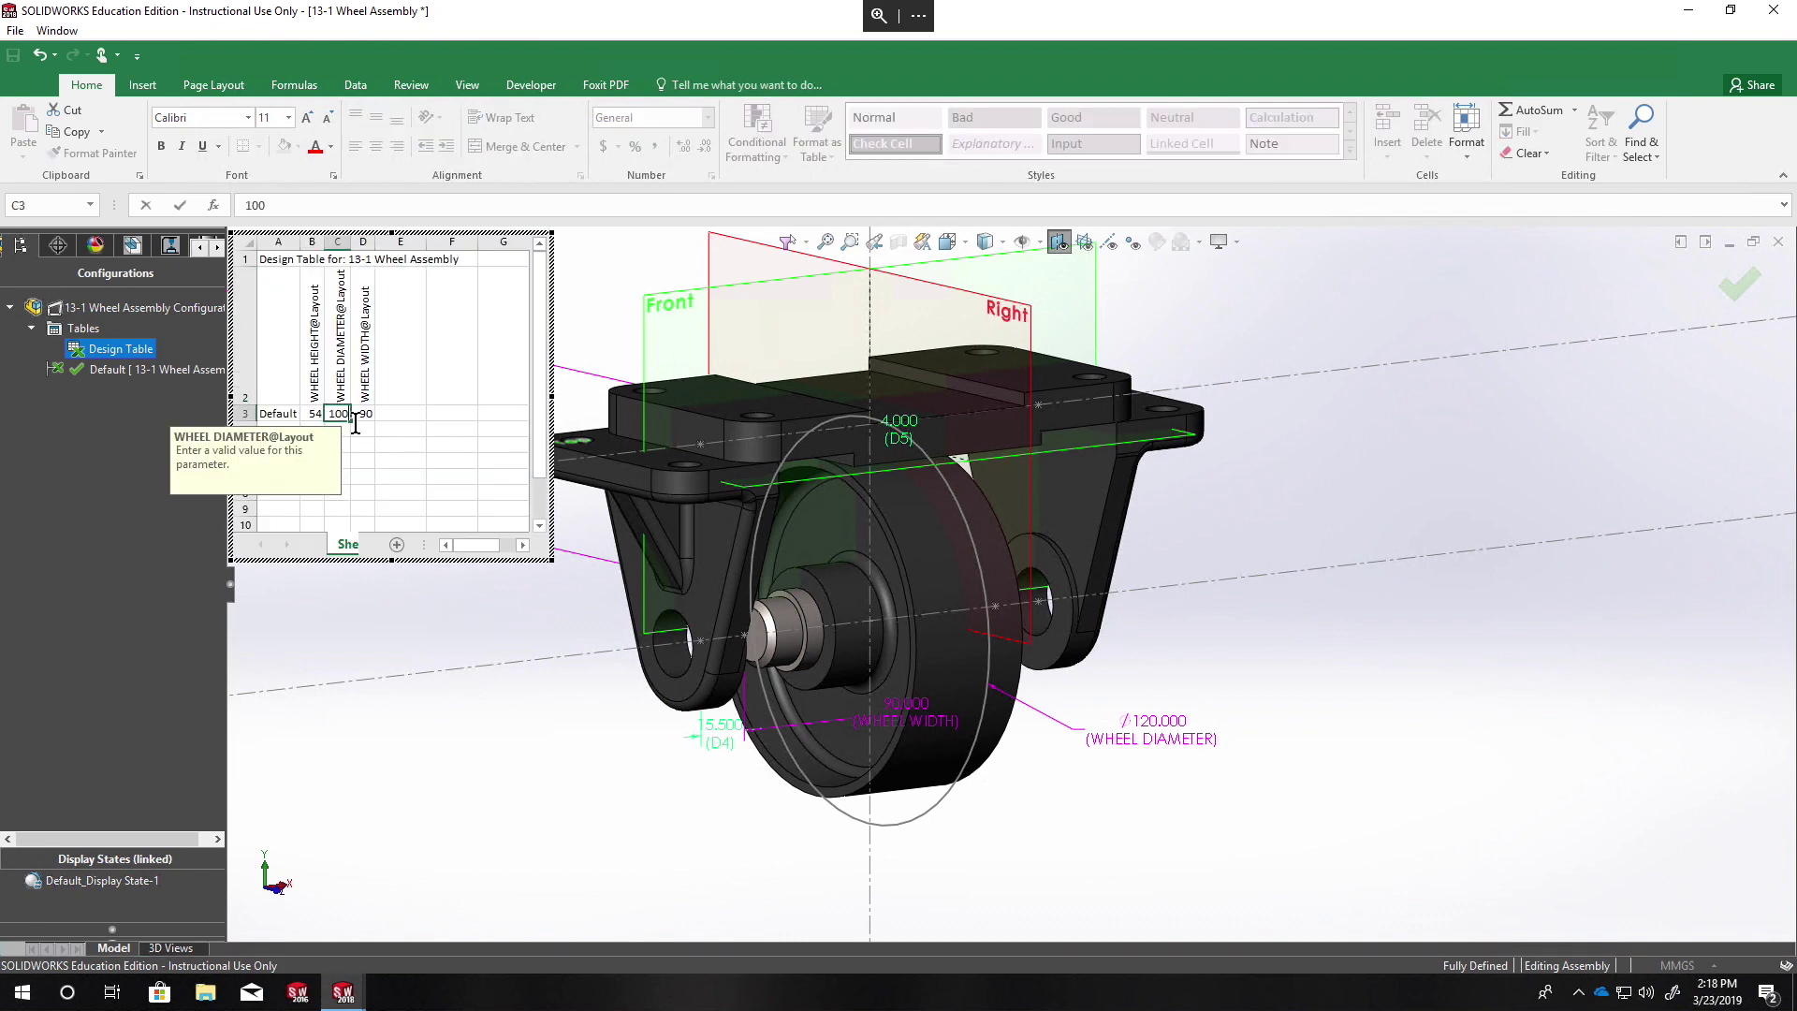
pyautogui.click(367, 414)
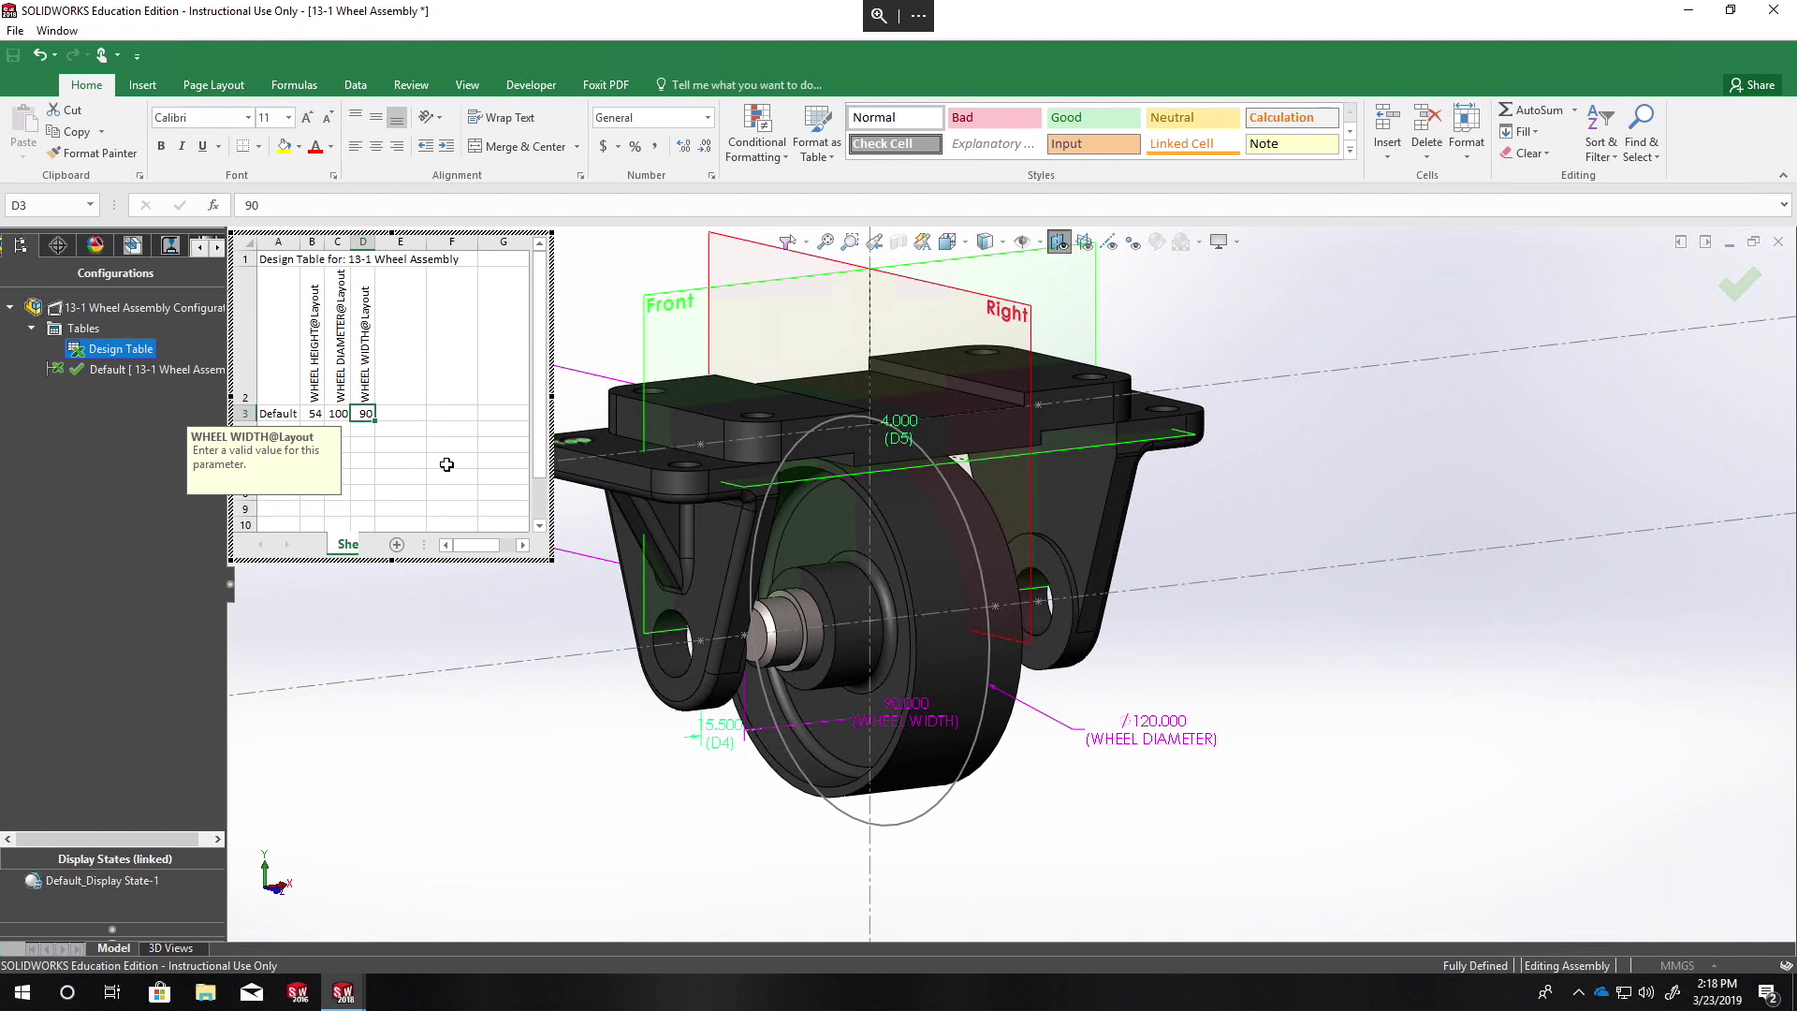
pyautogui.write('54')
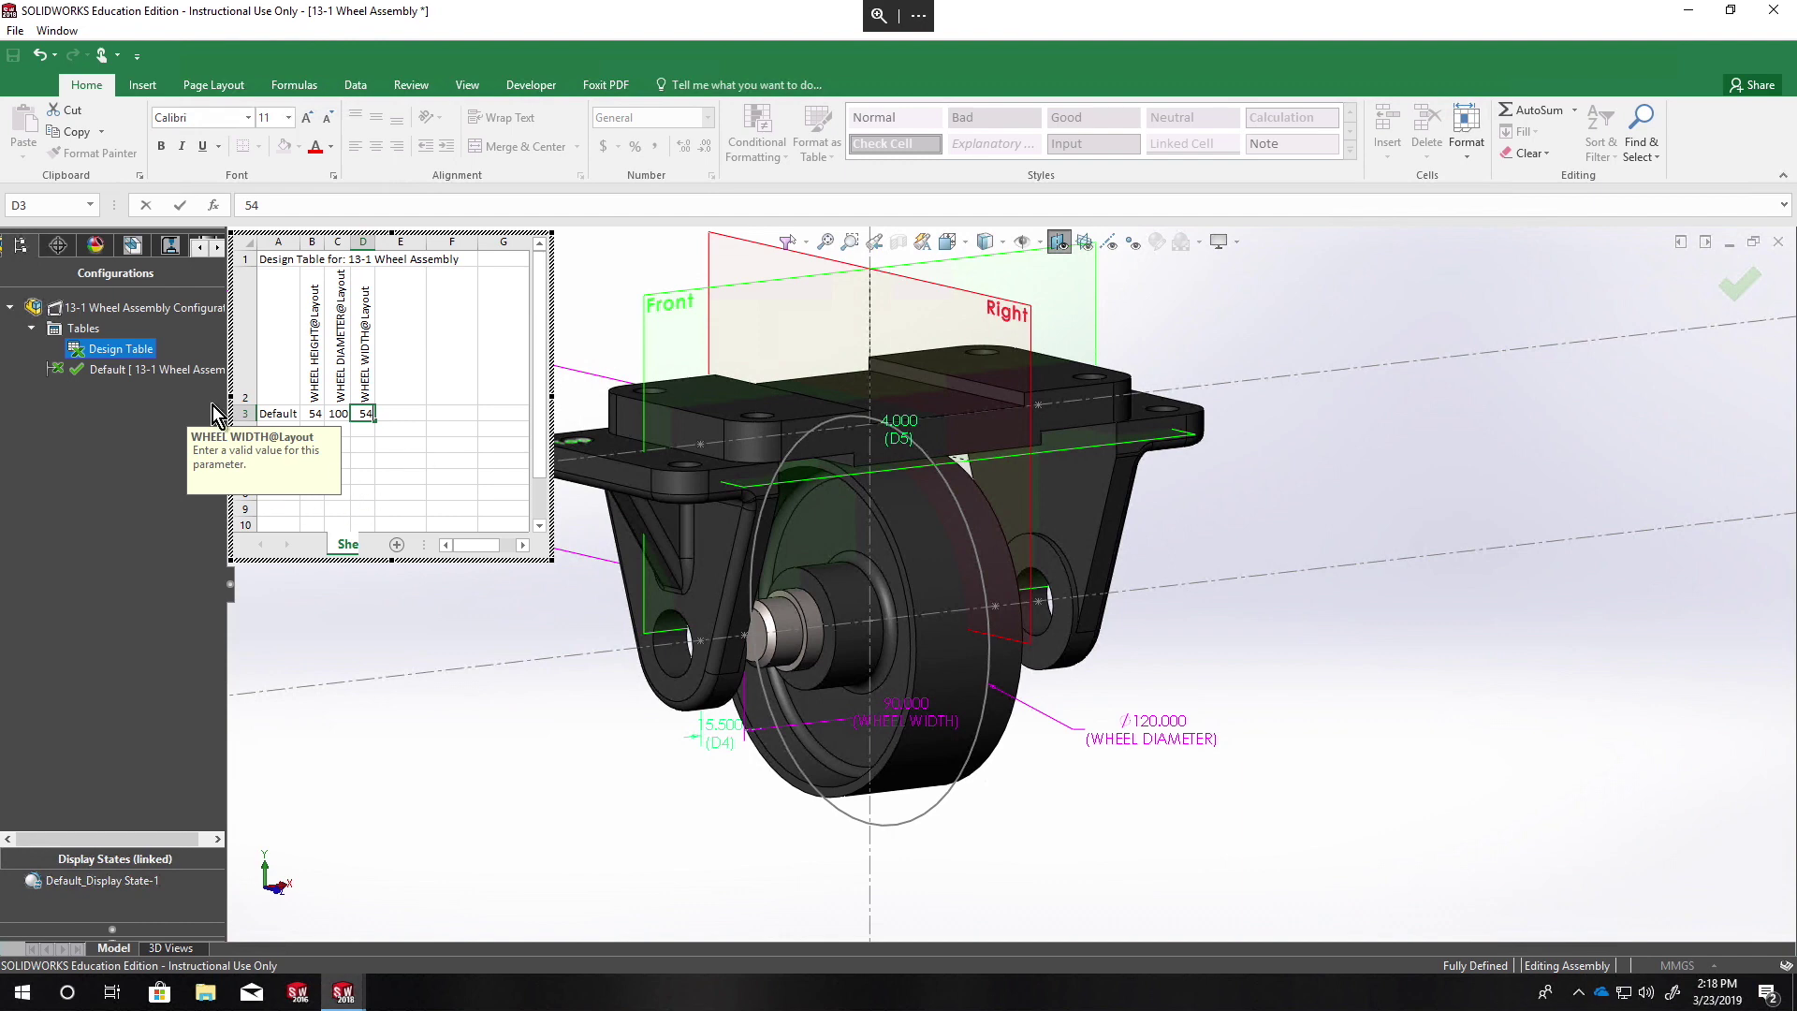
pyautogui.click(1735, 283)
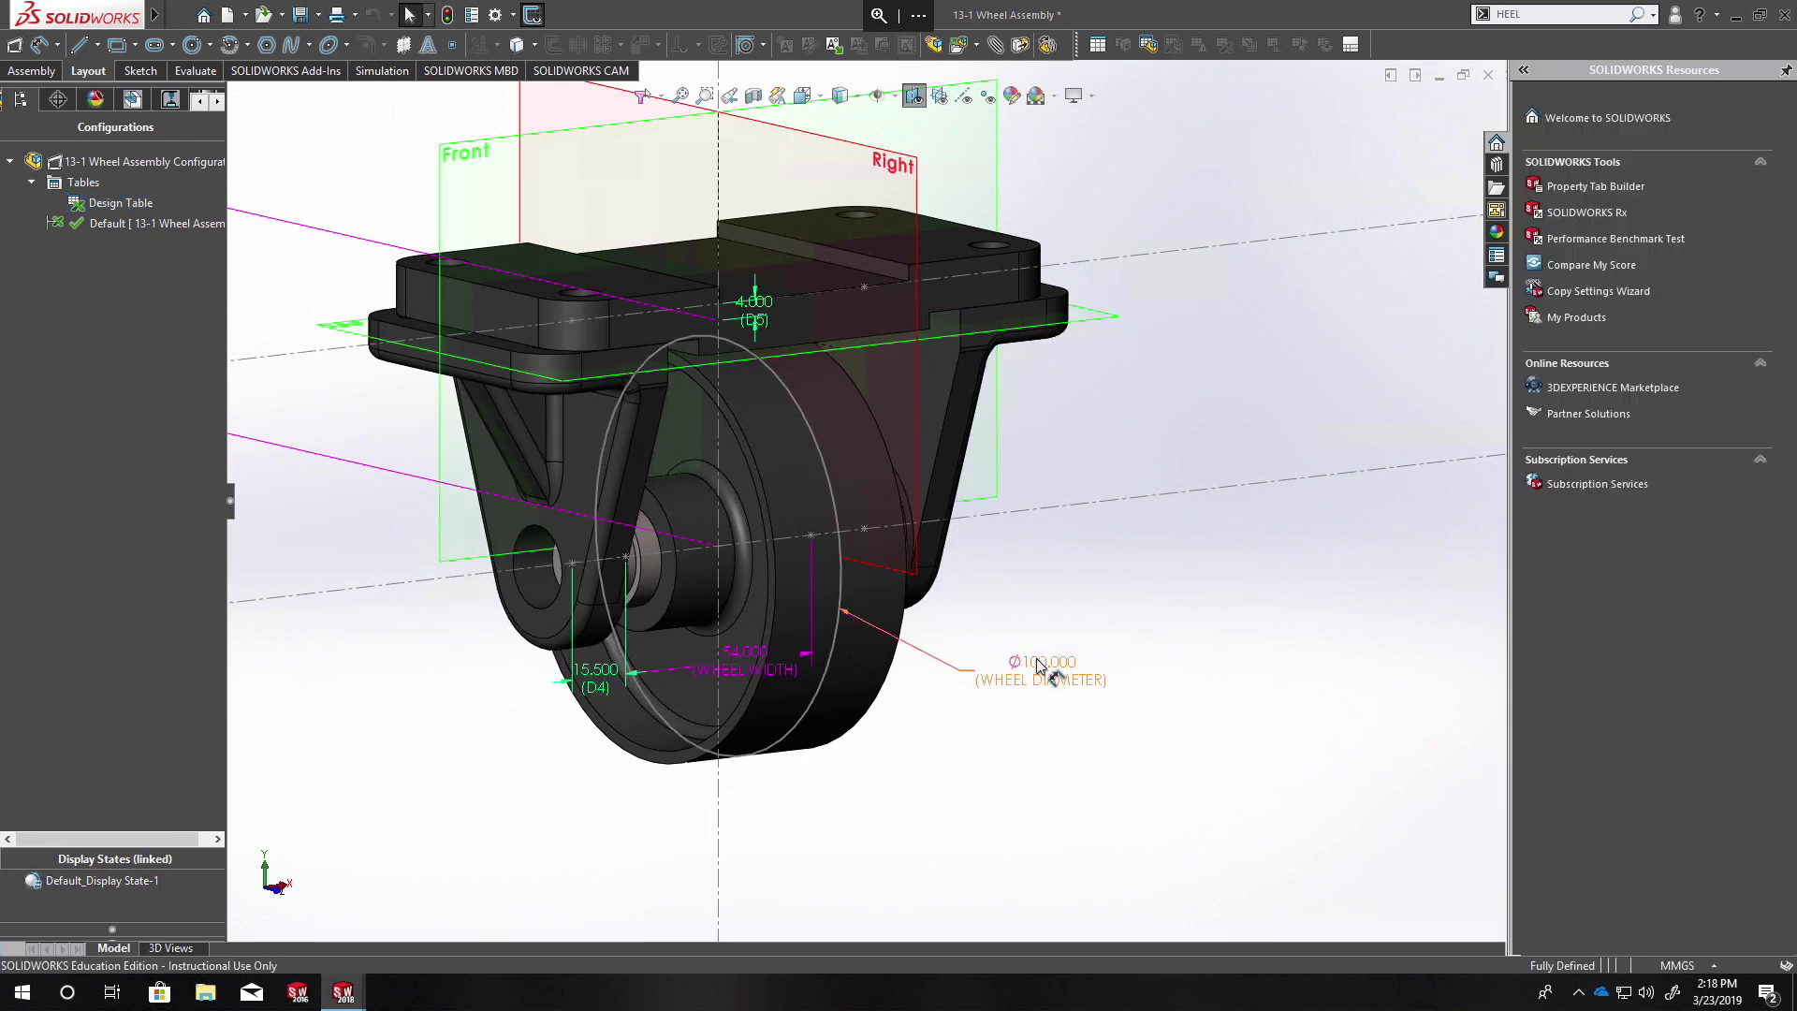
pyautogui.moveTo(636, 448); pyautogui.dragTo(749, 636, button='middle')
pyautogui.scroll(3, 749, 637)
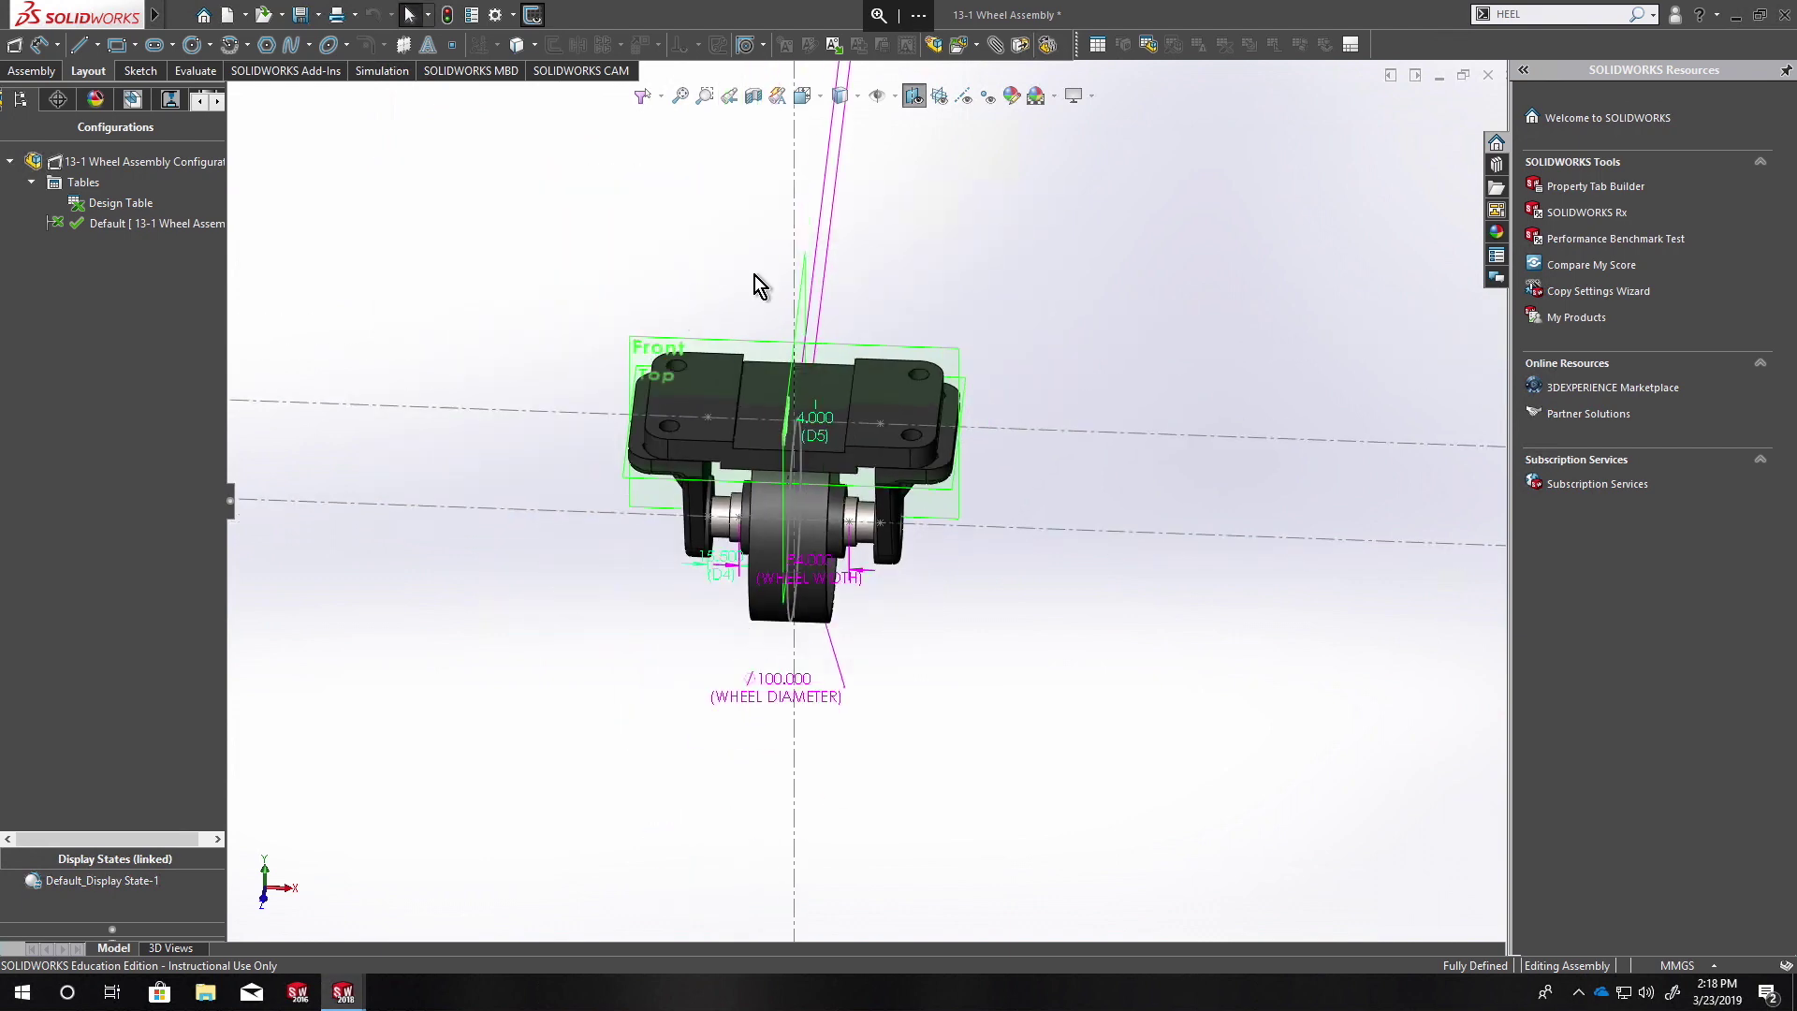
# Step: Place the WHEEL WIDTH layout dimension below the wheel, clear of the assembly geometry
pyautogui.moveTo(818, 526); pyautogui.dragTo(782, 510, button='middle')
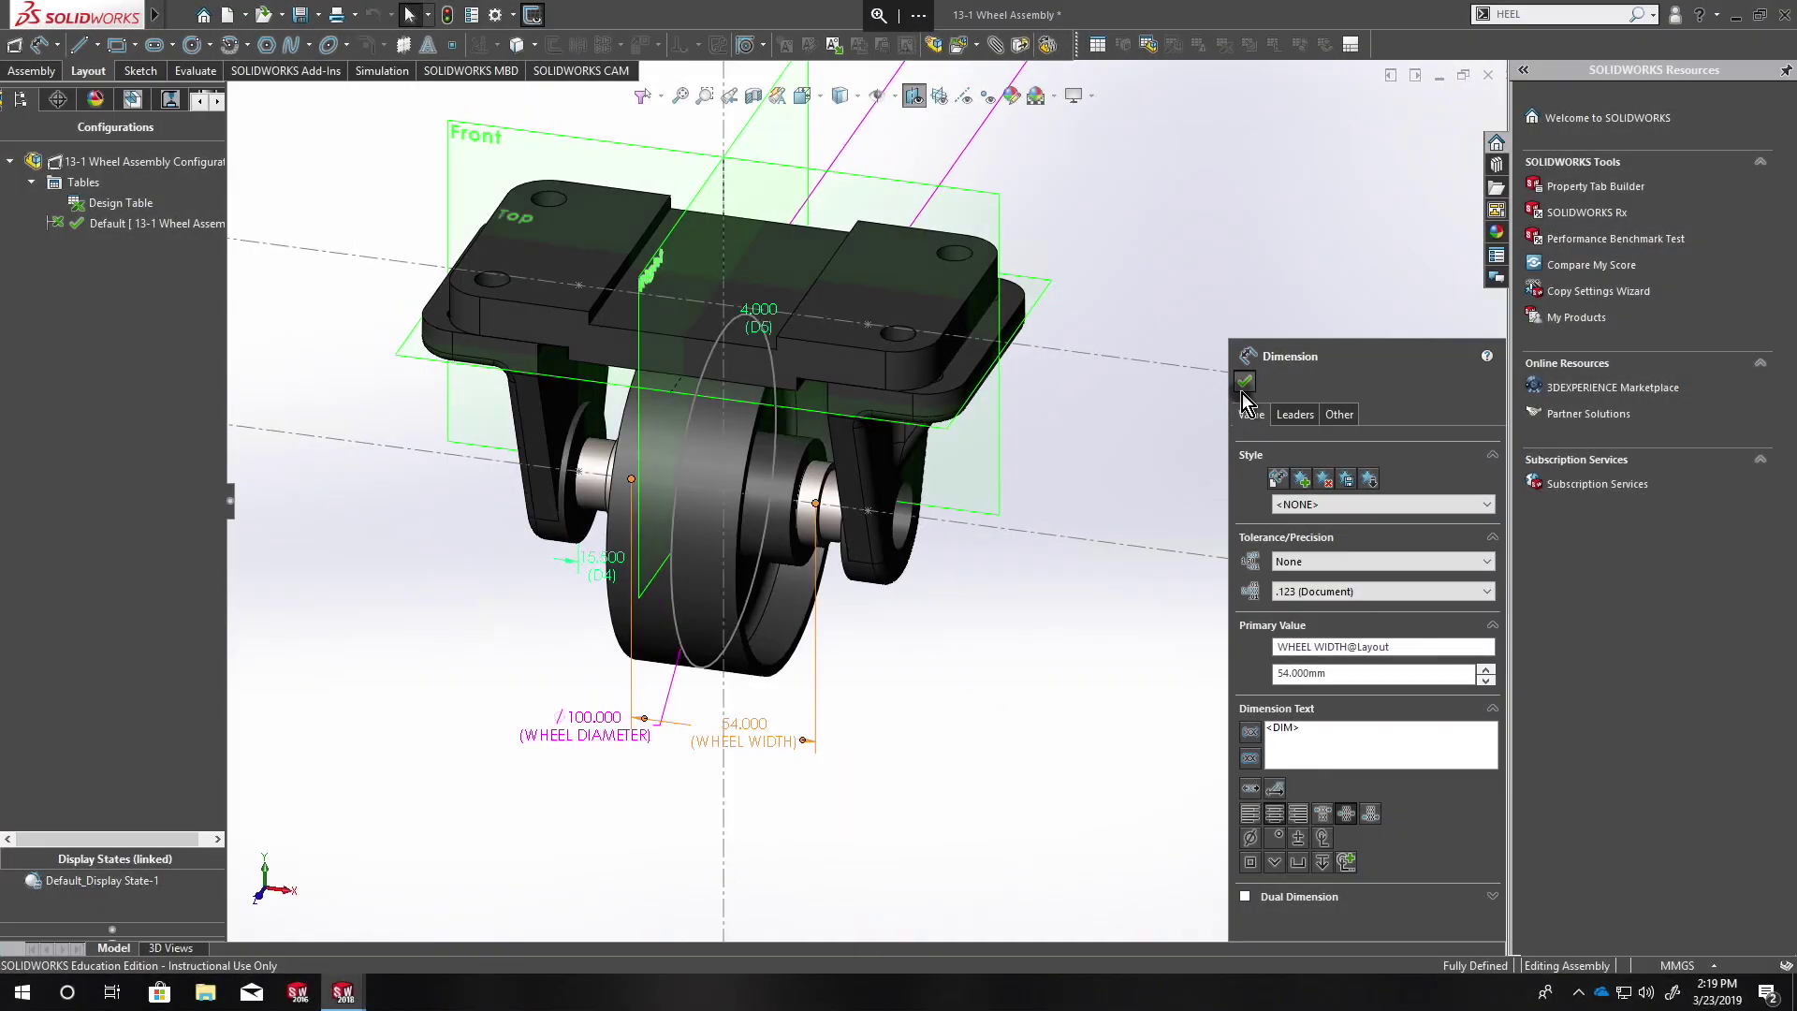
pyautogui.click(1243, 387)
pyautogui.moveTo(650, 766)
pyautogui.mouseDown(button='middle')
pyautogui.moveTo(783, 794)
pyautogui.moveTo(827, 746)
pyautogui.moveTo(645, 758)
pyautogui.mouseUp(button='middle')
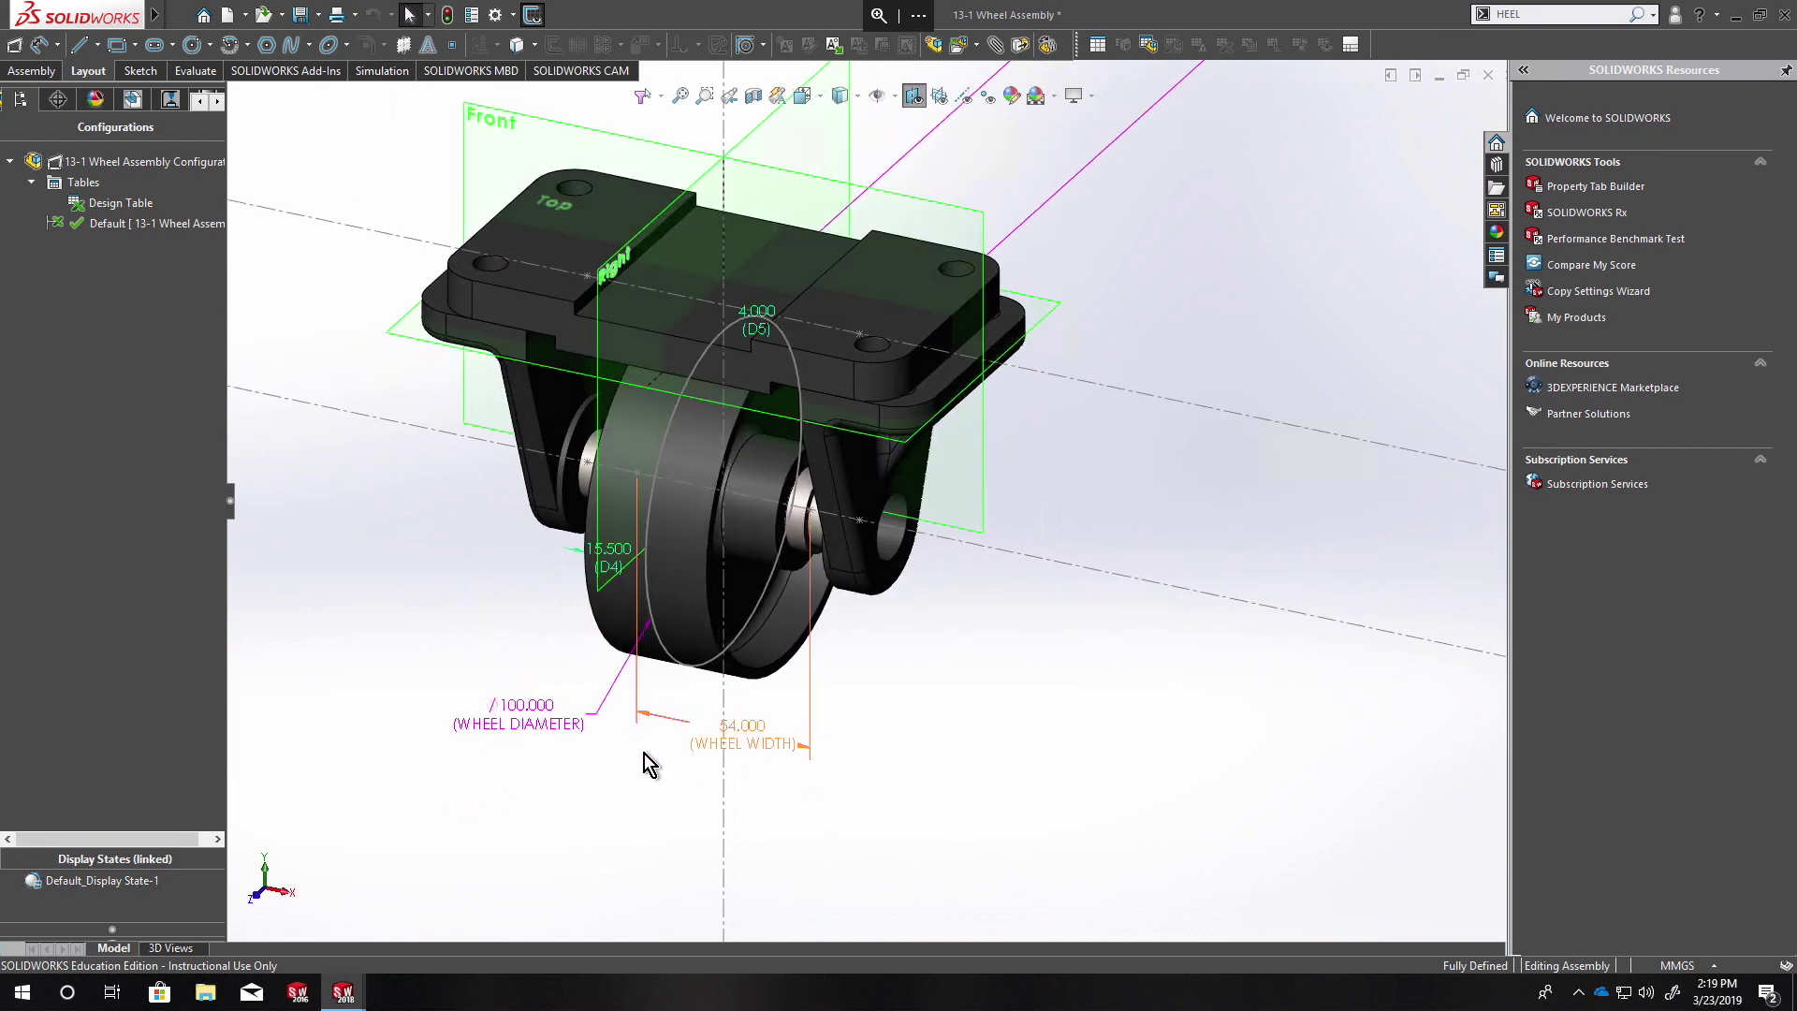
# Step: Move the WHEEL HEIGHT layout dimension close to the wheel assembly, into the empty space beside it
pyautogui.moveTo(653, 744); pyautogui.dragTo(553, 755, button='middle')
pyautogui.scroll(3, 1074, 494)
pyautogui.moveTo(1348, 263); pyautogui.dragTo(490, 531)
pyautogui.click(1067, 495)
pyautogui.scroll(-3, 730, 616)
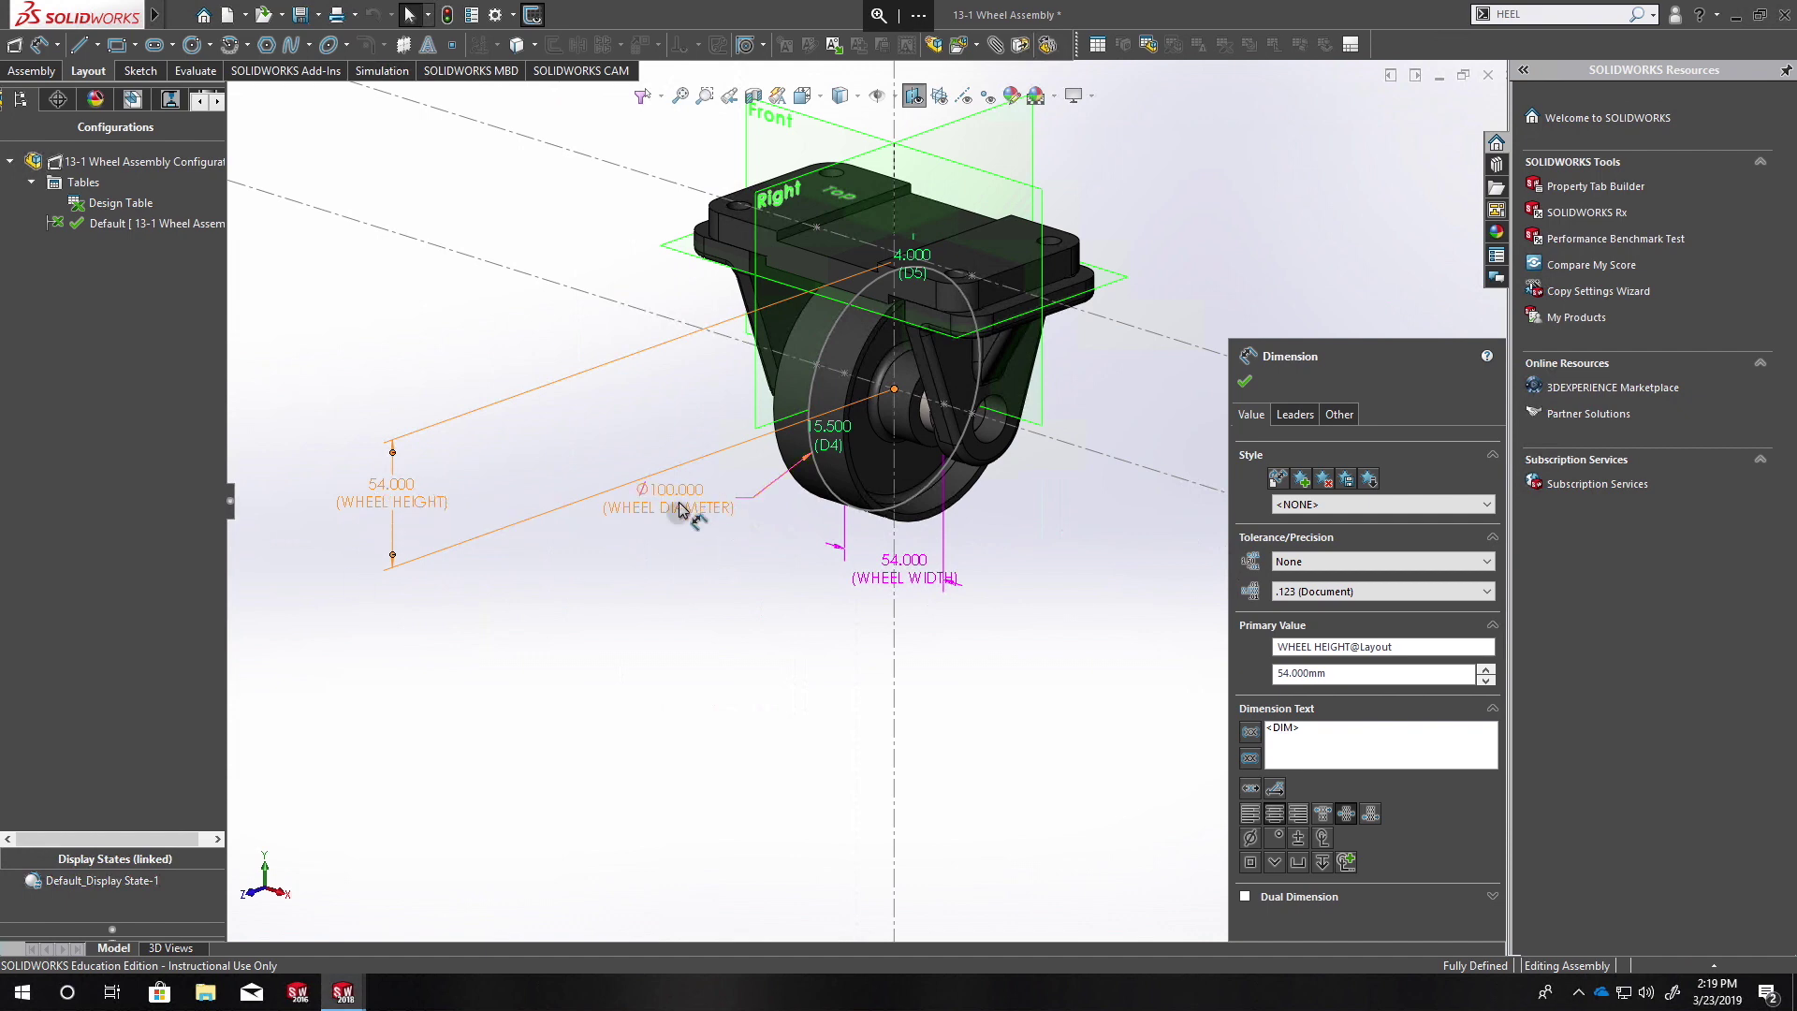
# Step: Reposition the WHEEL DIAMETER layout dimension lower, between the height and width dimensions, and inspect the assembly with its driving dimensions
pyautogui.moveTo(688, 506); pyautogui.dragTo(655, 571)
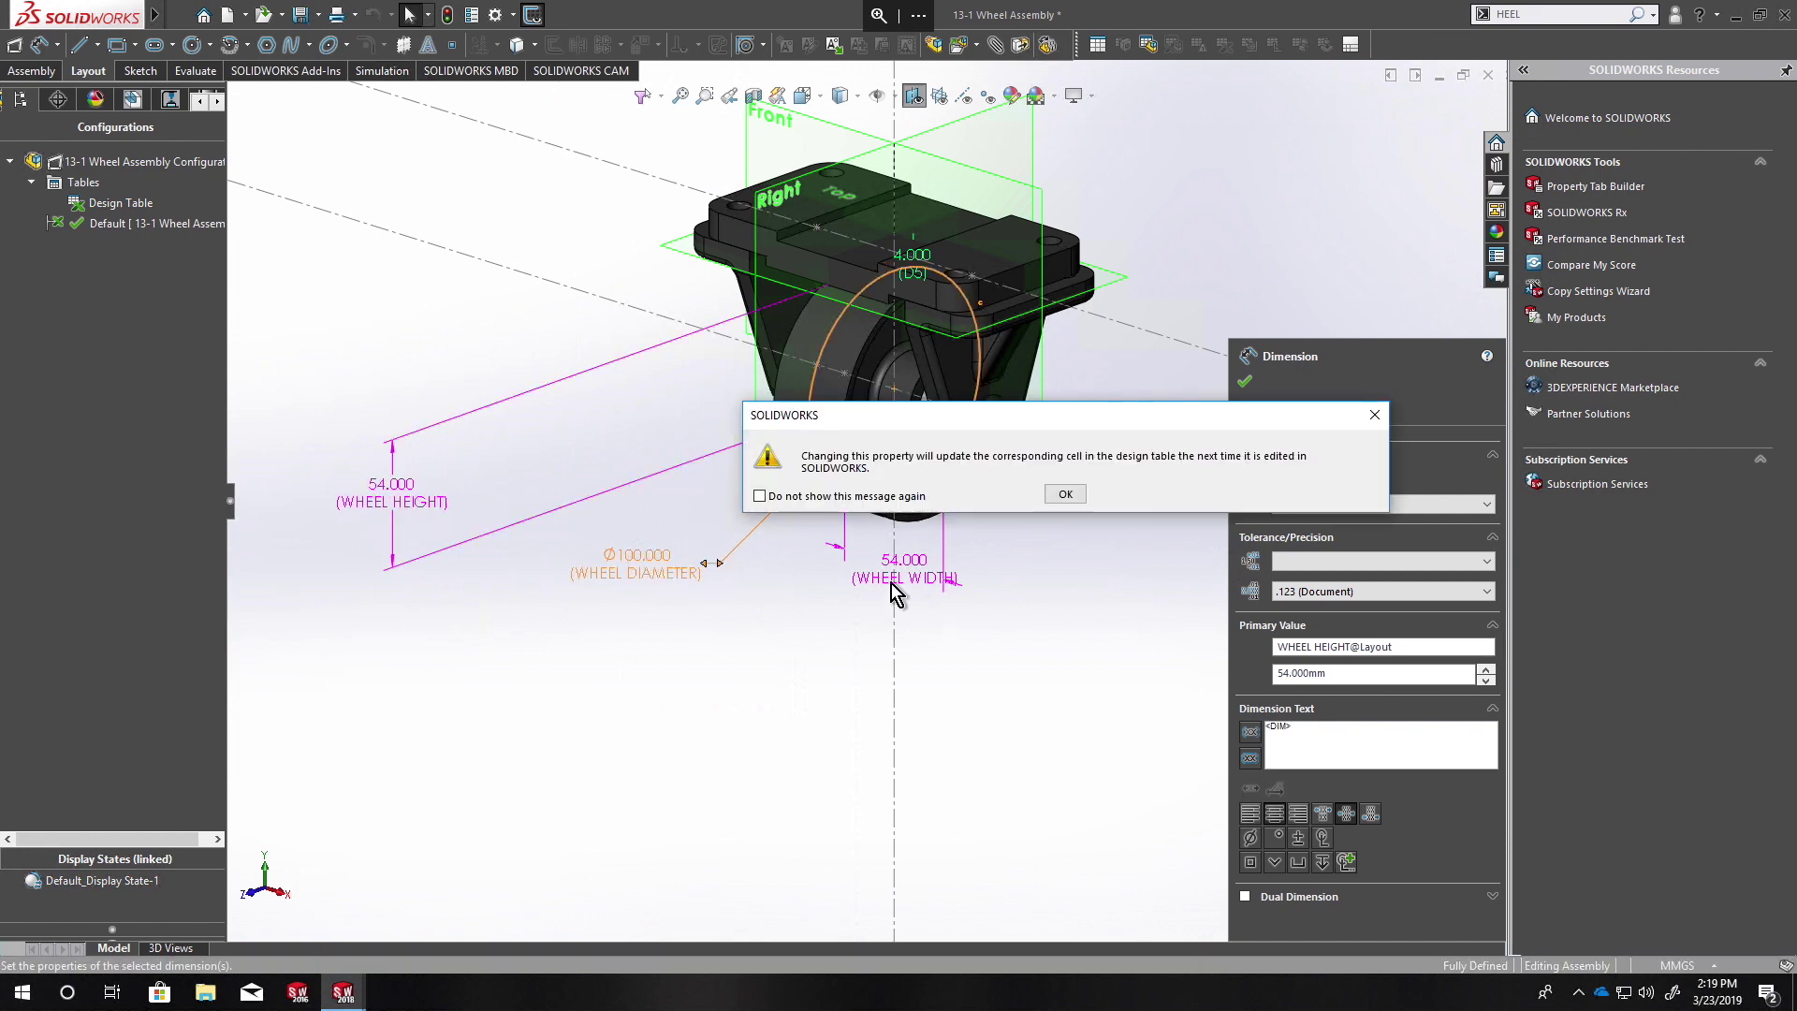
pyautogui.click(1068, 498)
pyautogui.moveTo(925, 558); pyautogui.dragTo(871, 543, button='middle')
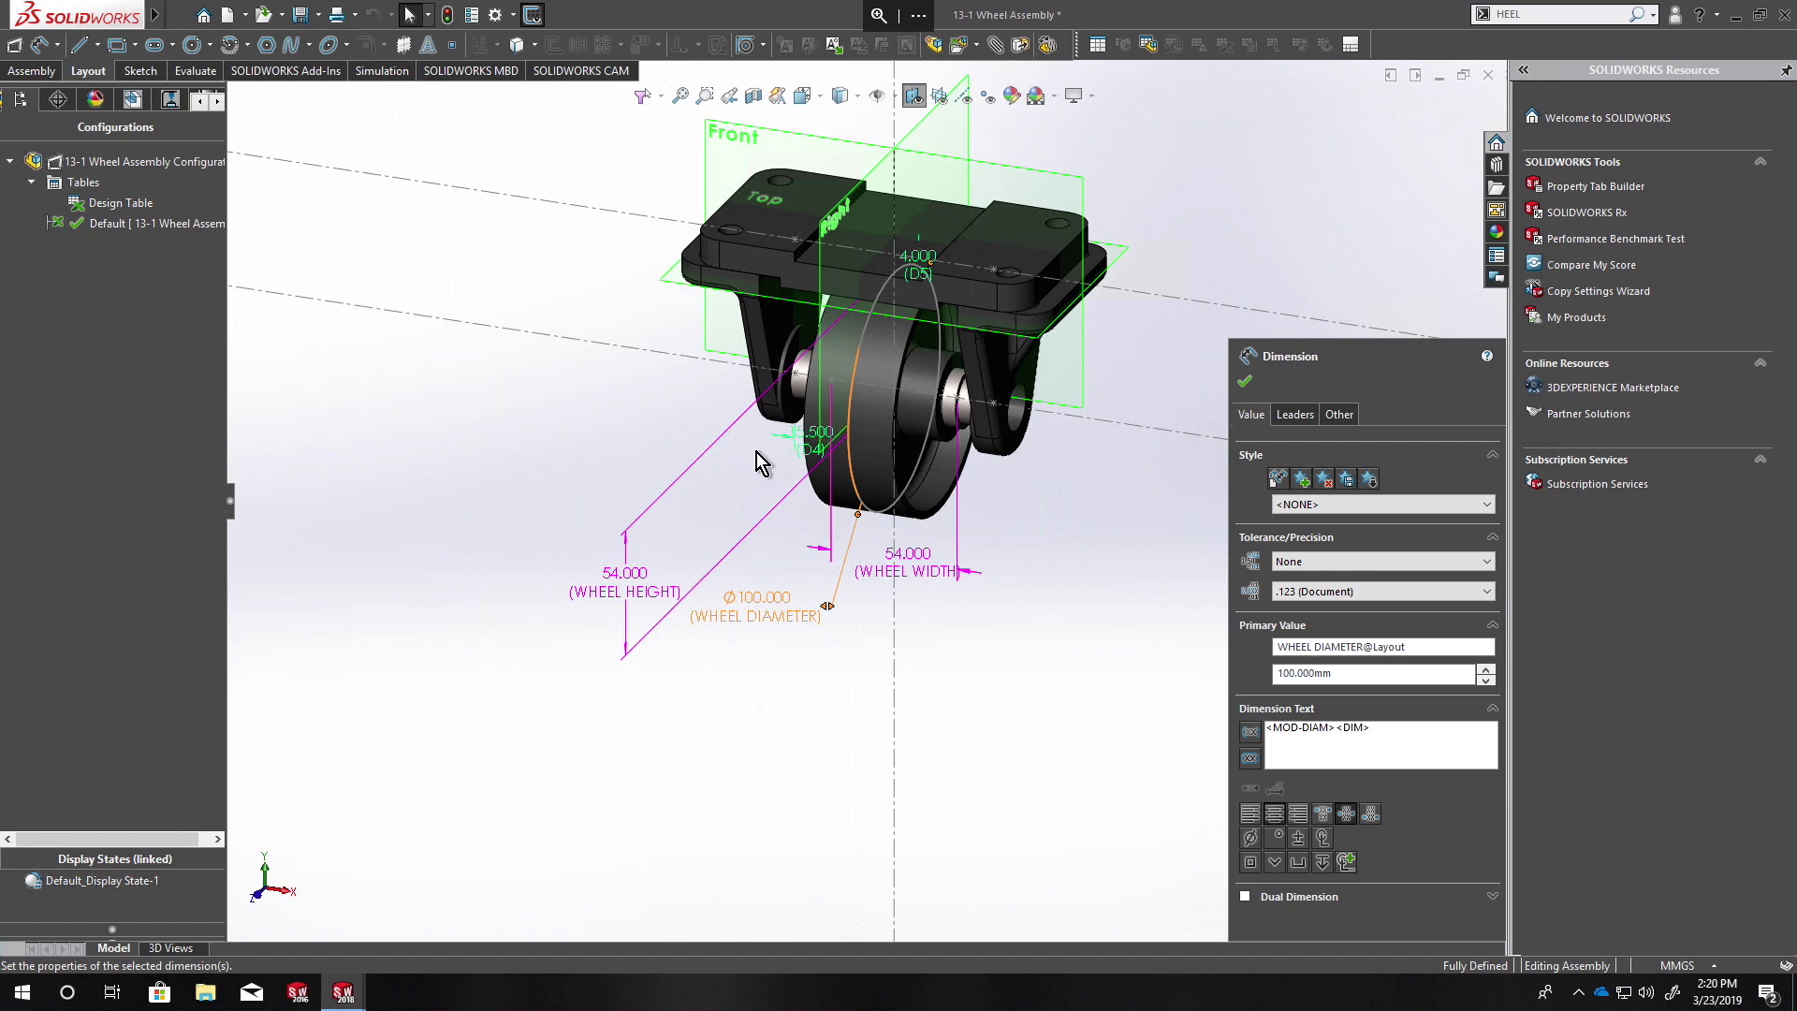
pyautogui.moveTo(834, 519); pyautogui.dragTo(800, 496, button='middle')
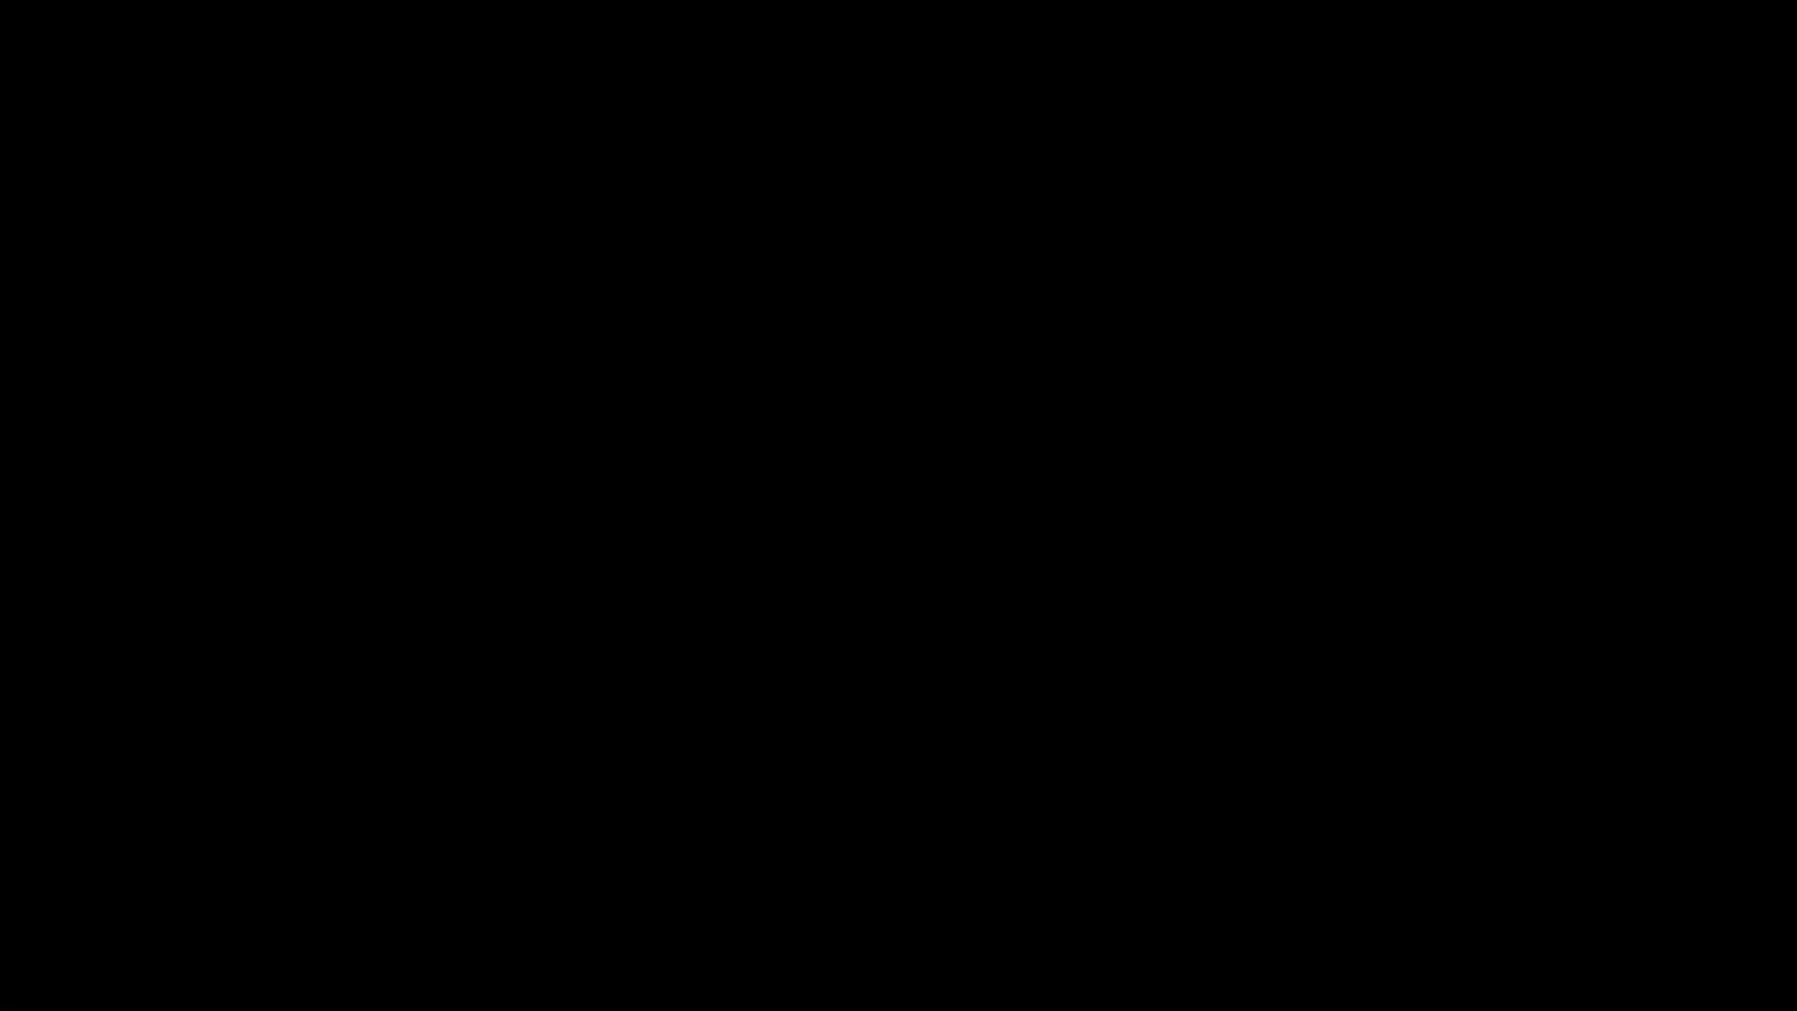